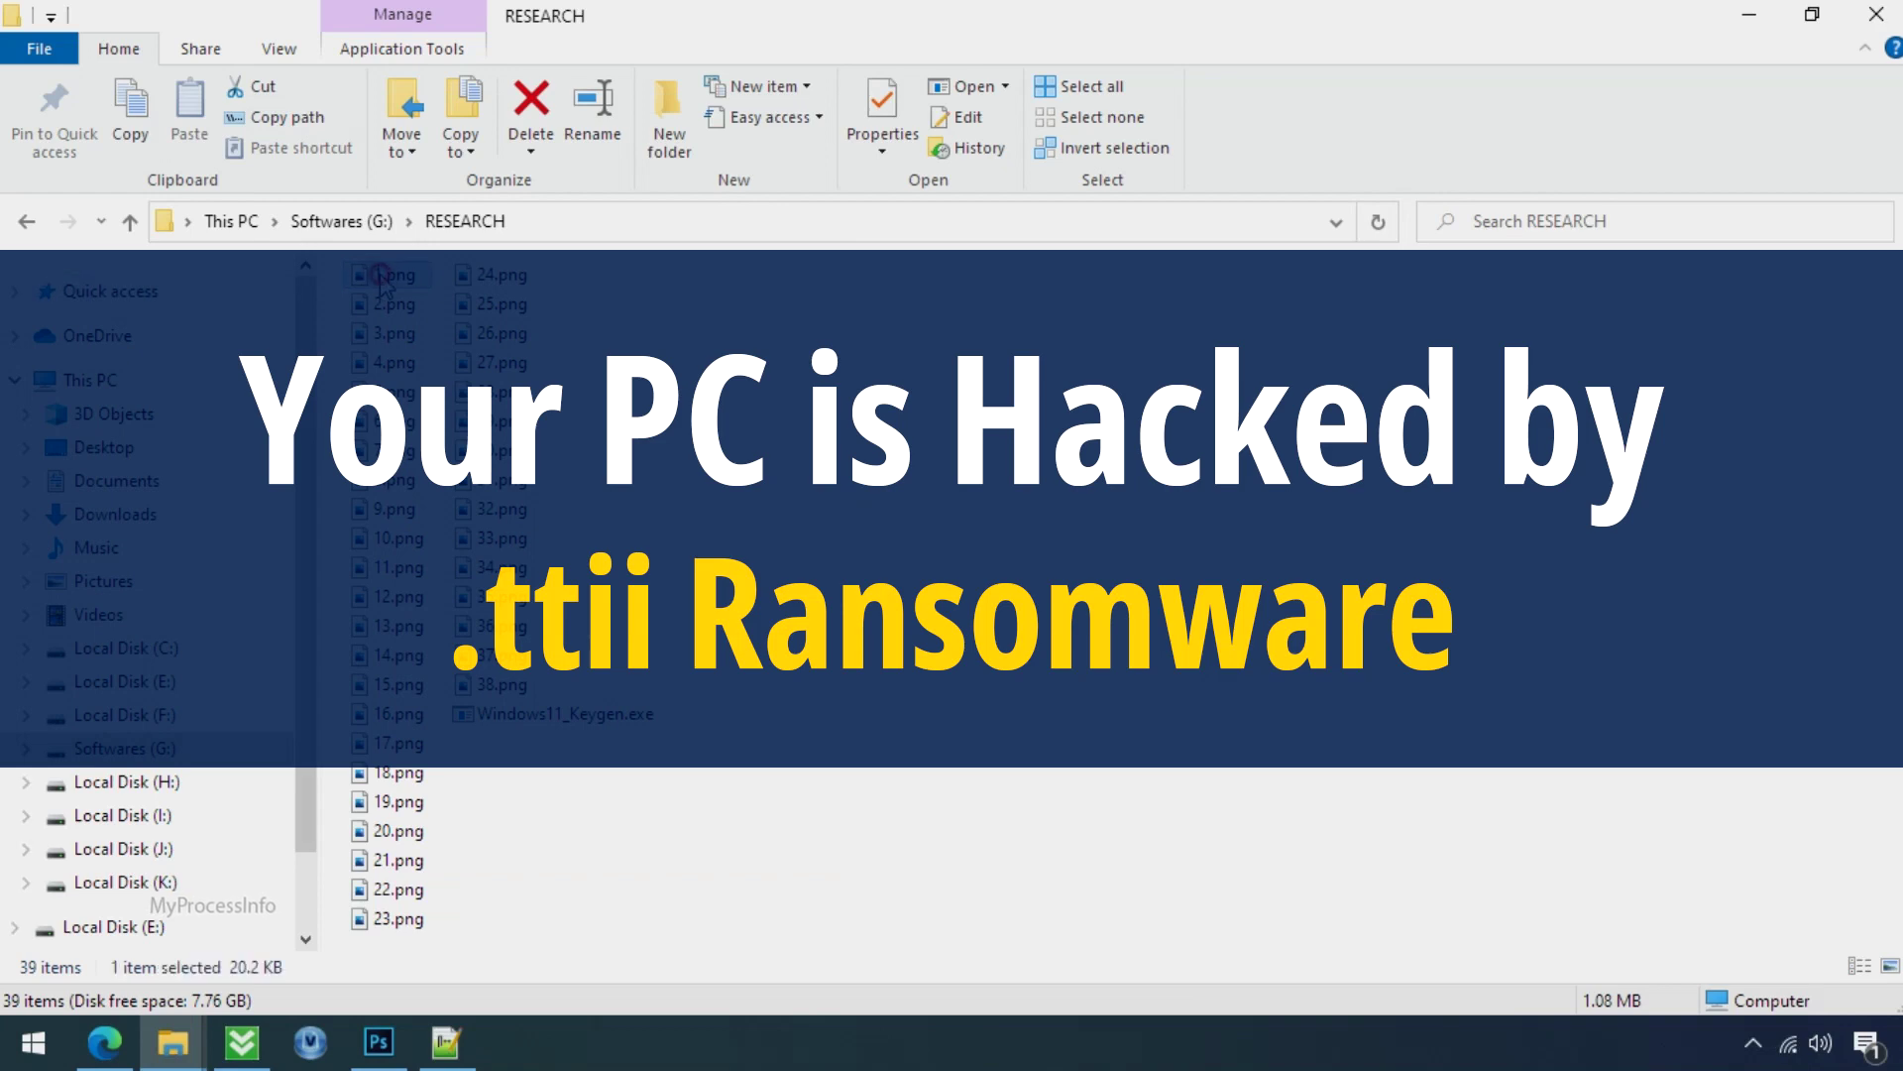
Step: Select a RESEARCH png, the Windows11_Keygen.exe file, and a .ttii-encrypted image
{"action": "left_click", "coordinate": [381, 278]}
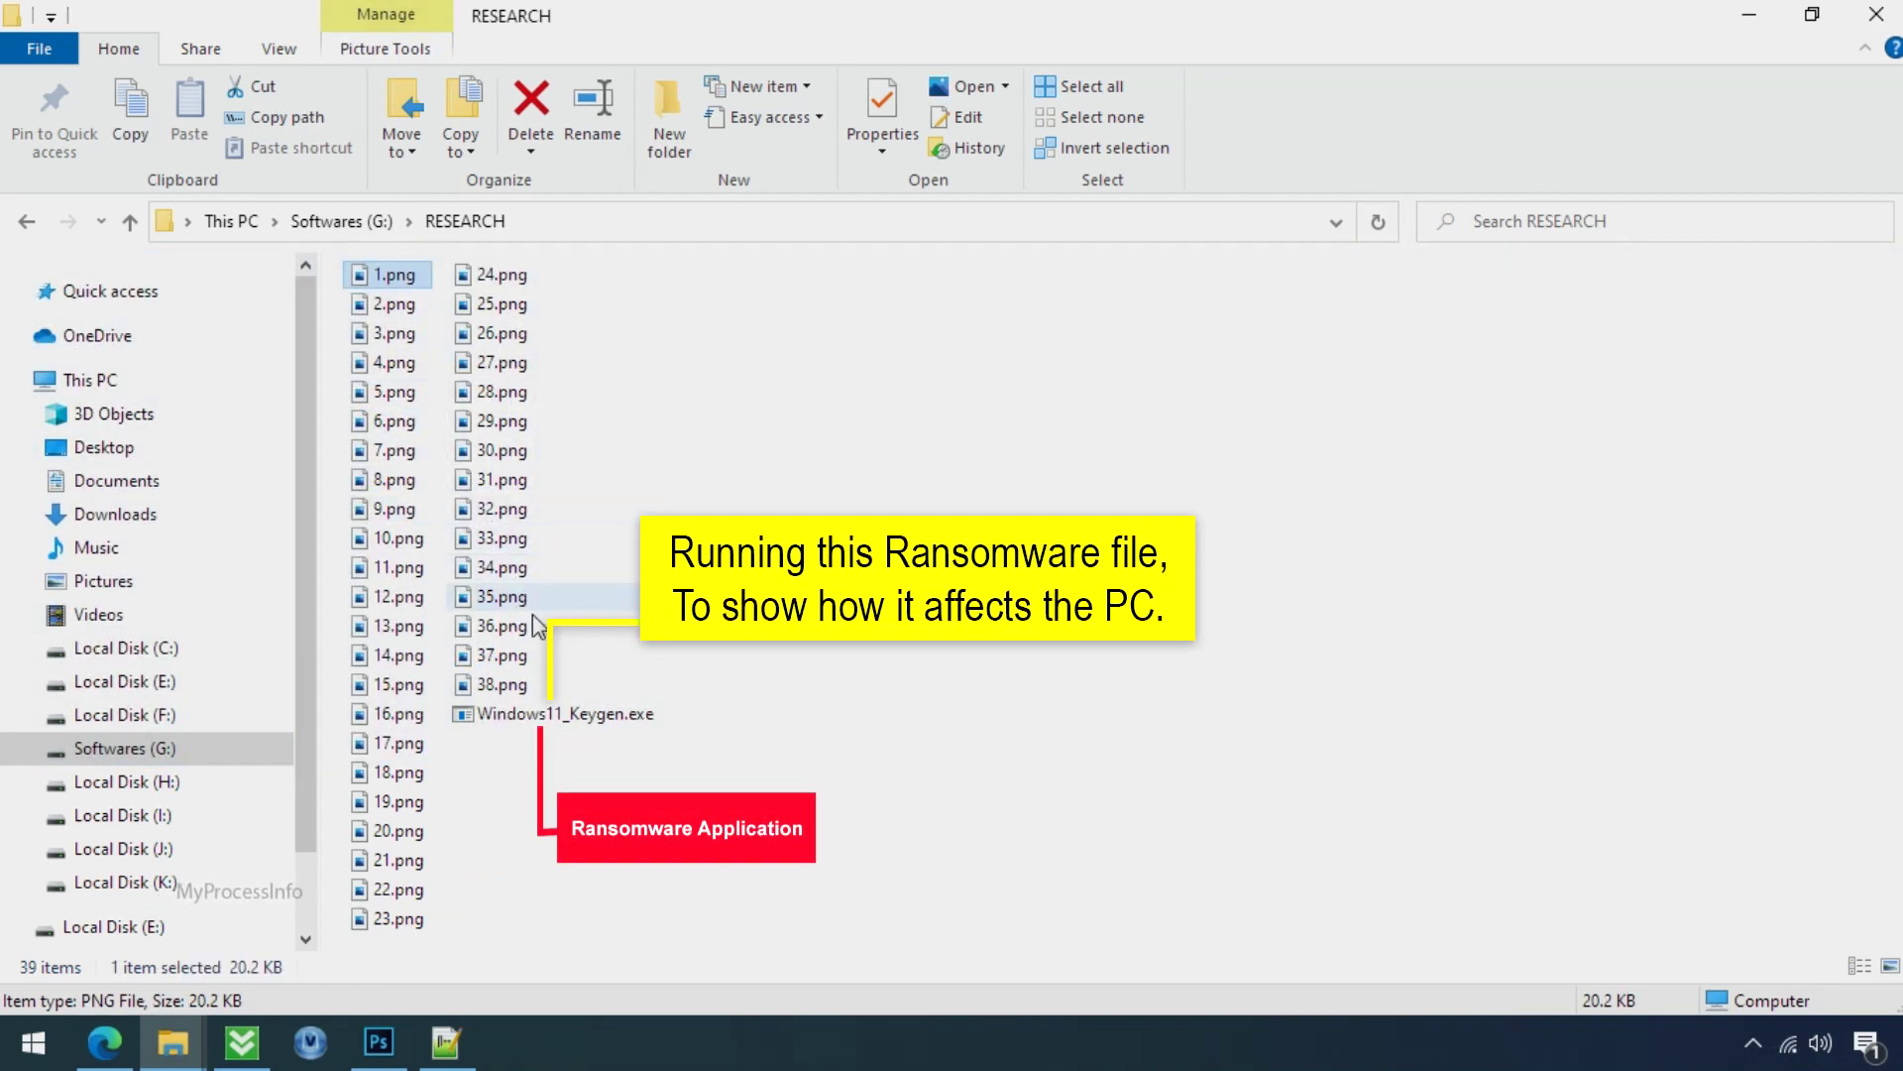
{"action": "left_click", "coordinate": [614, 724]}
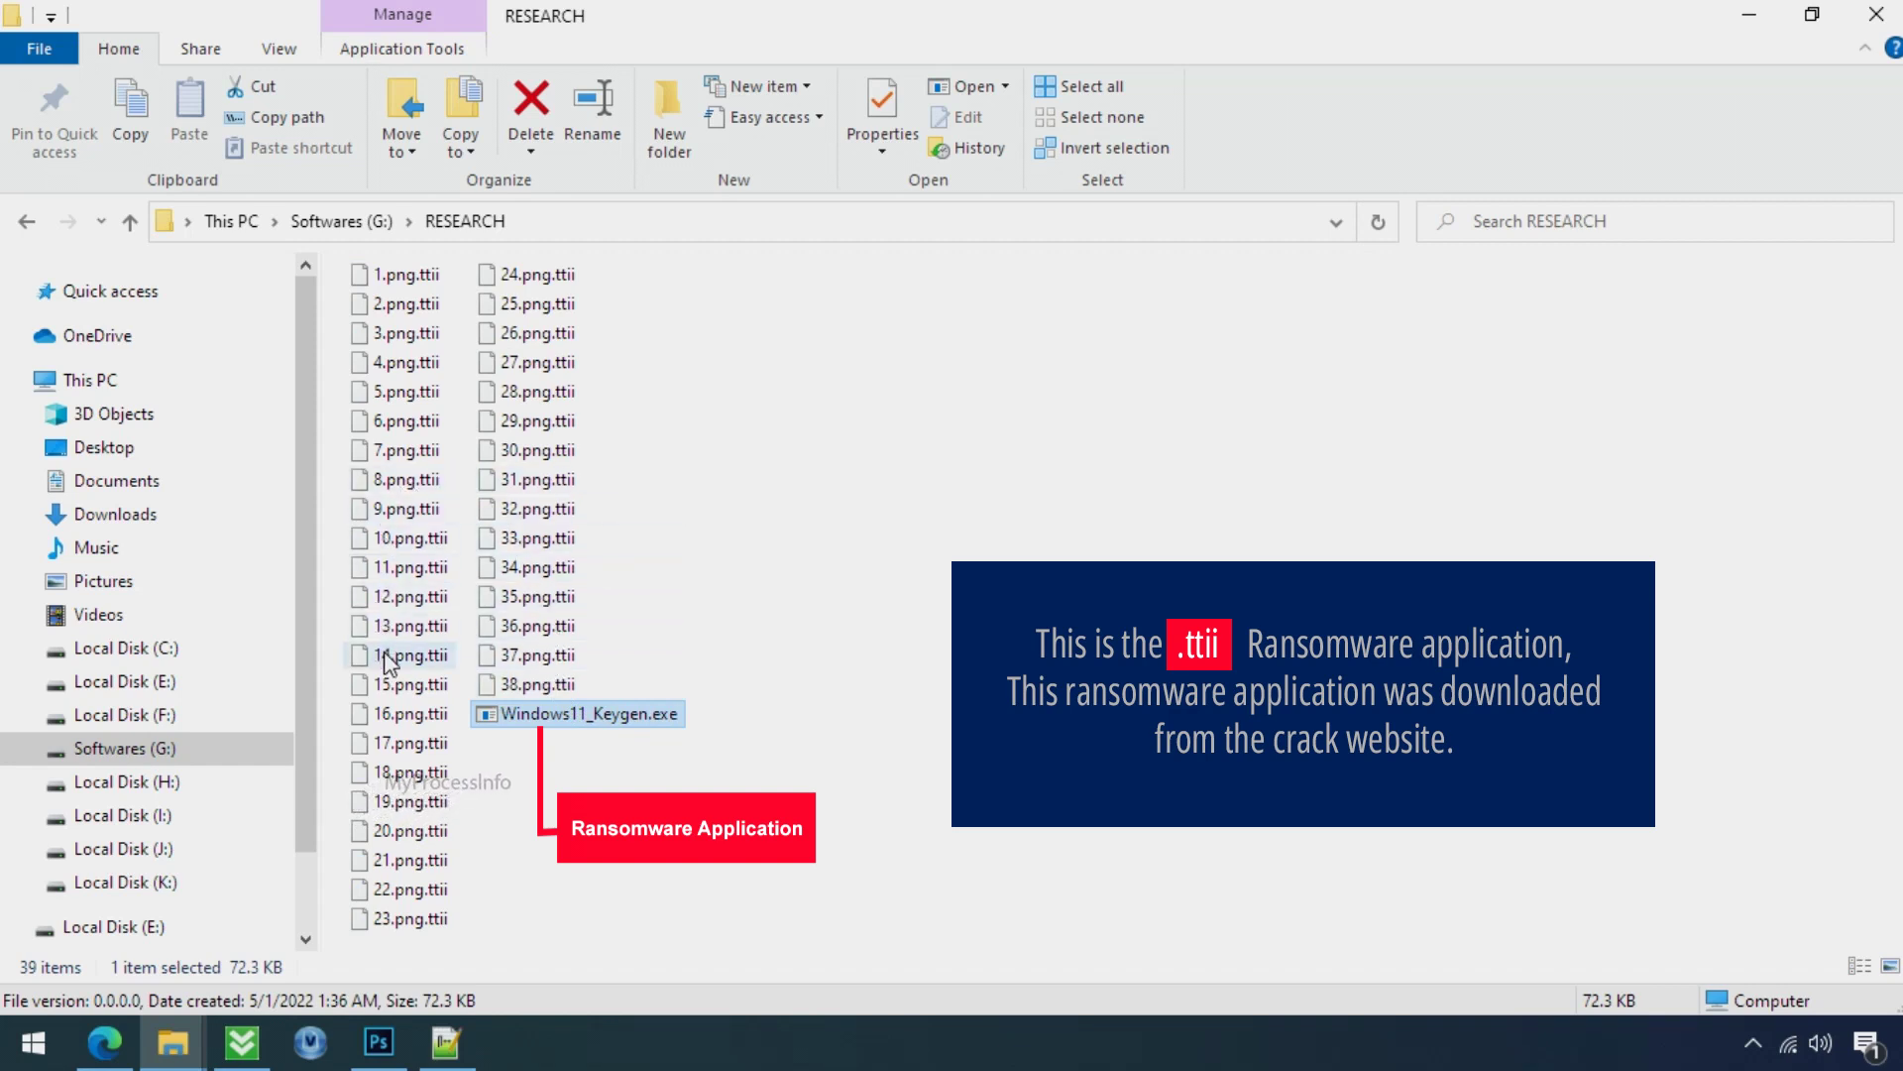
{"action": "left_click", "coordinate": [409, 742]}
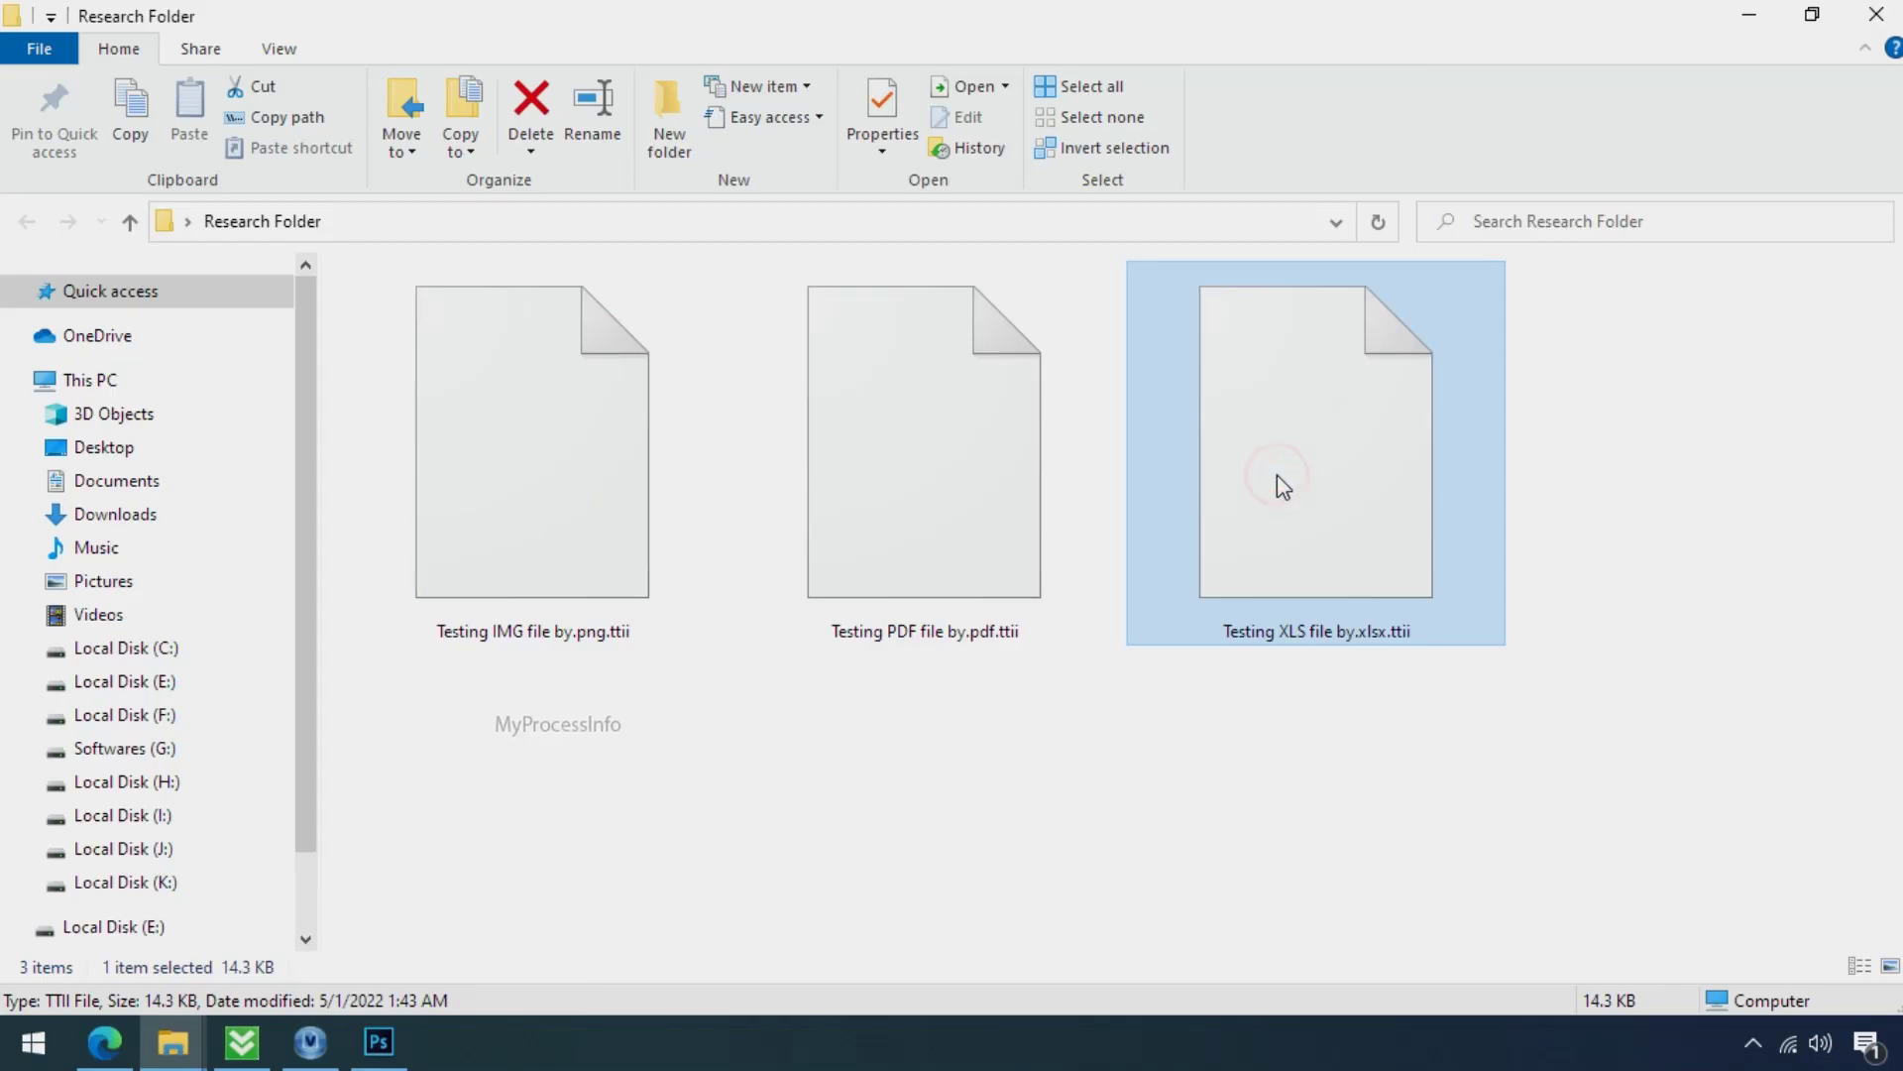
Step: Rename the encrypted test image to 'Testing IMG file by.png', accepting the extension warning
{"action": "left_click", "coordinate": [593, 548]}
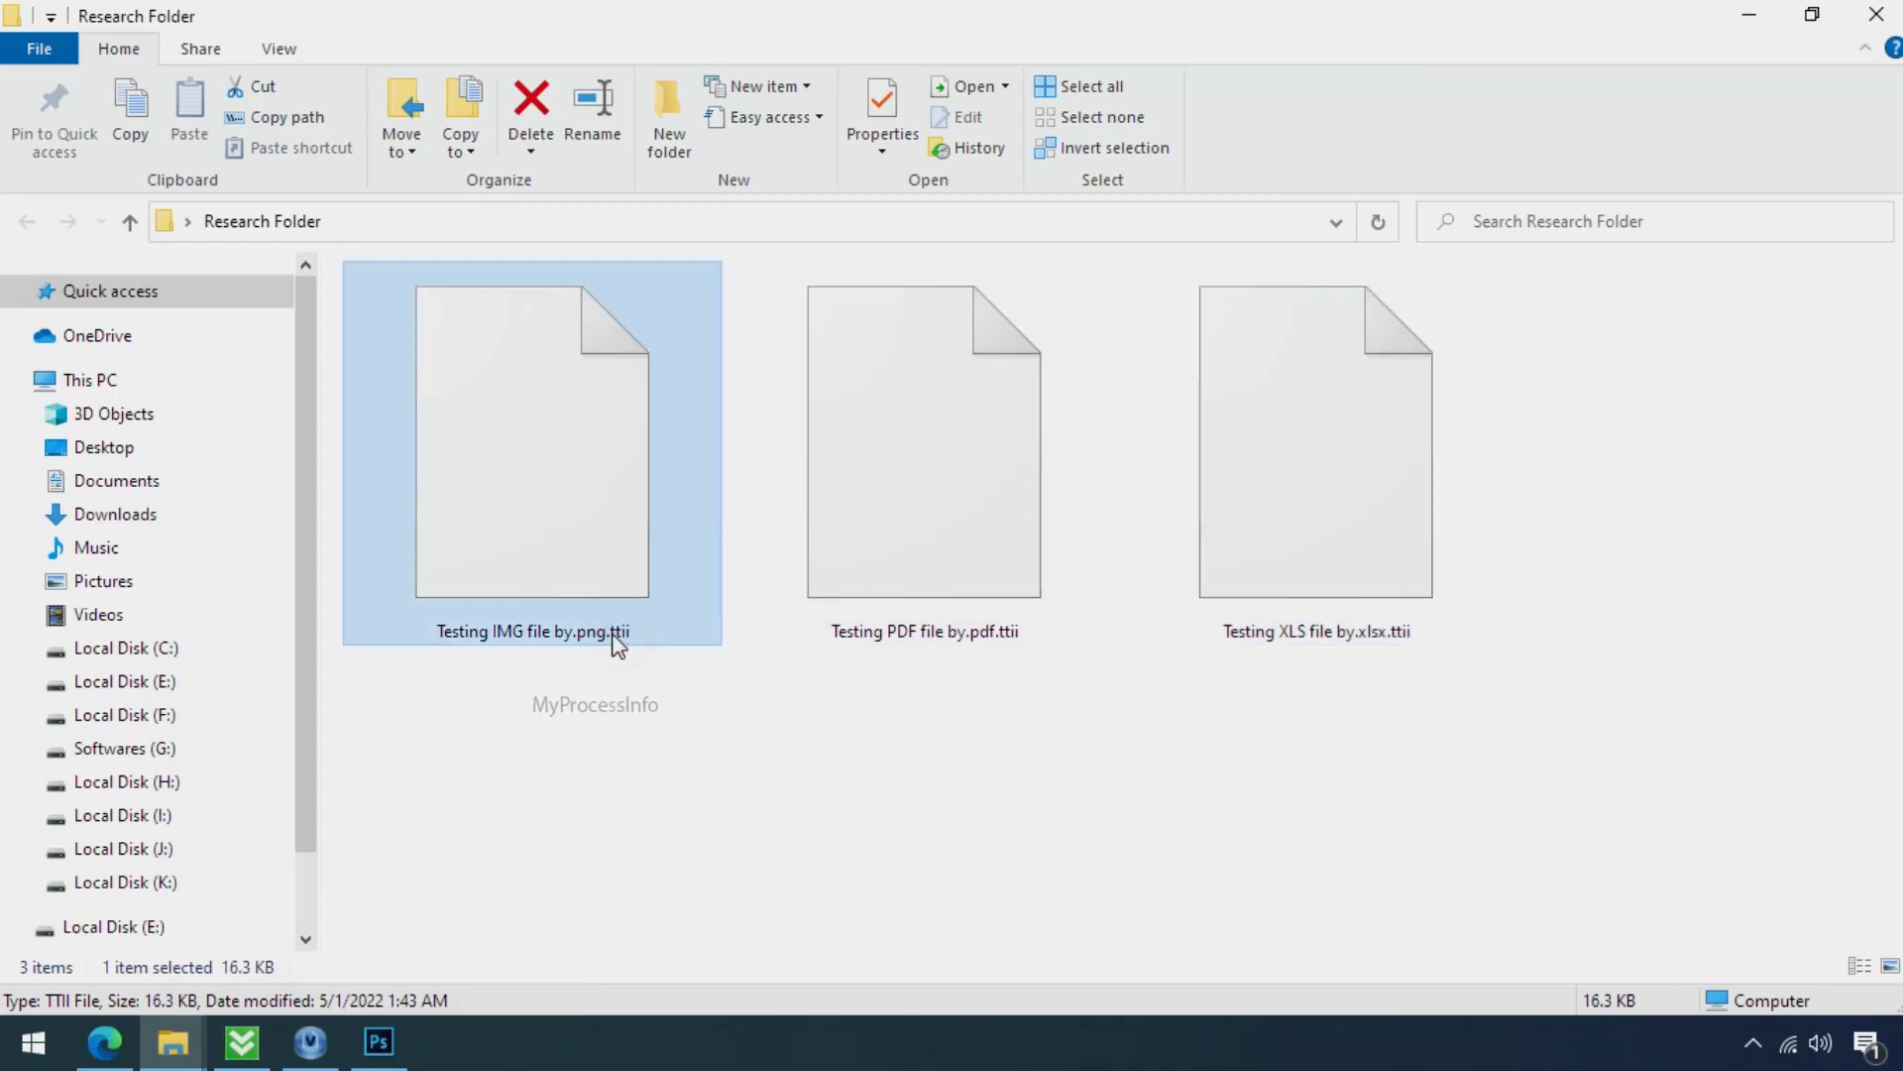
{"action": "left_click", "coordinate": [615, 634]}
{"action": "key", "text": "BackSpace"}
{"action": "key", "text": "BackSpace"}
{"action": "key", "text": "BackSpace"}
{"action": "key", "text": "Return"}
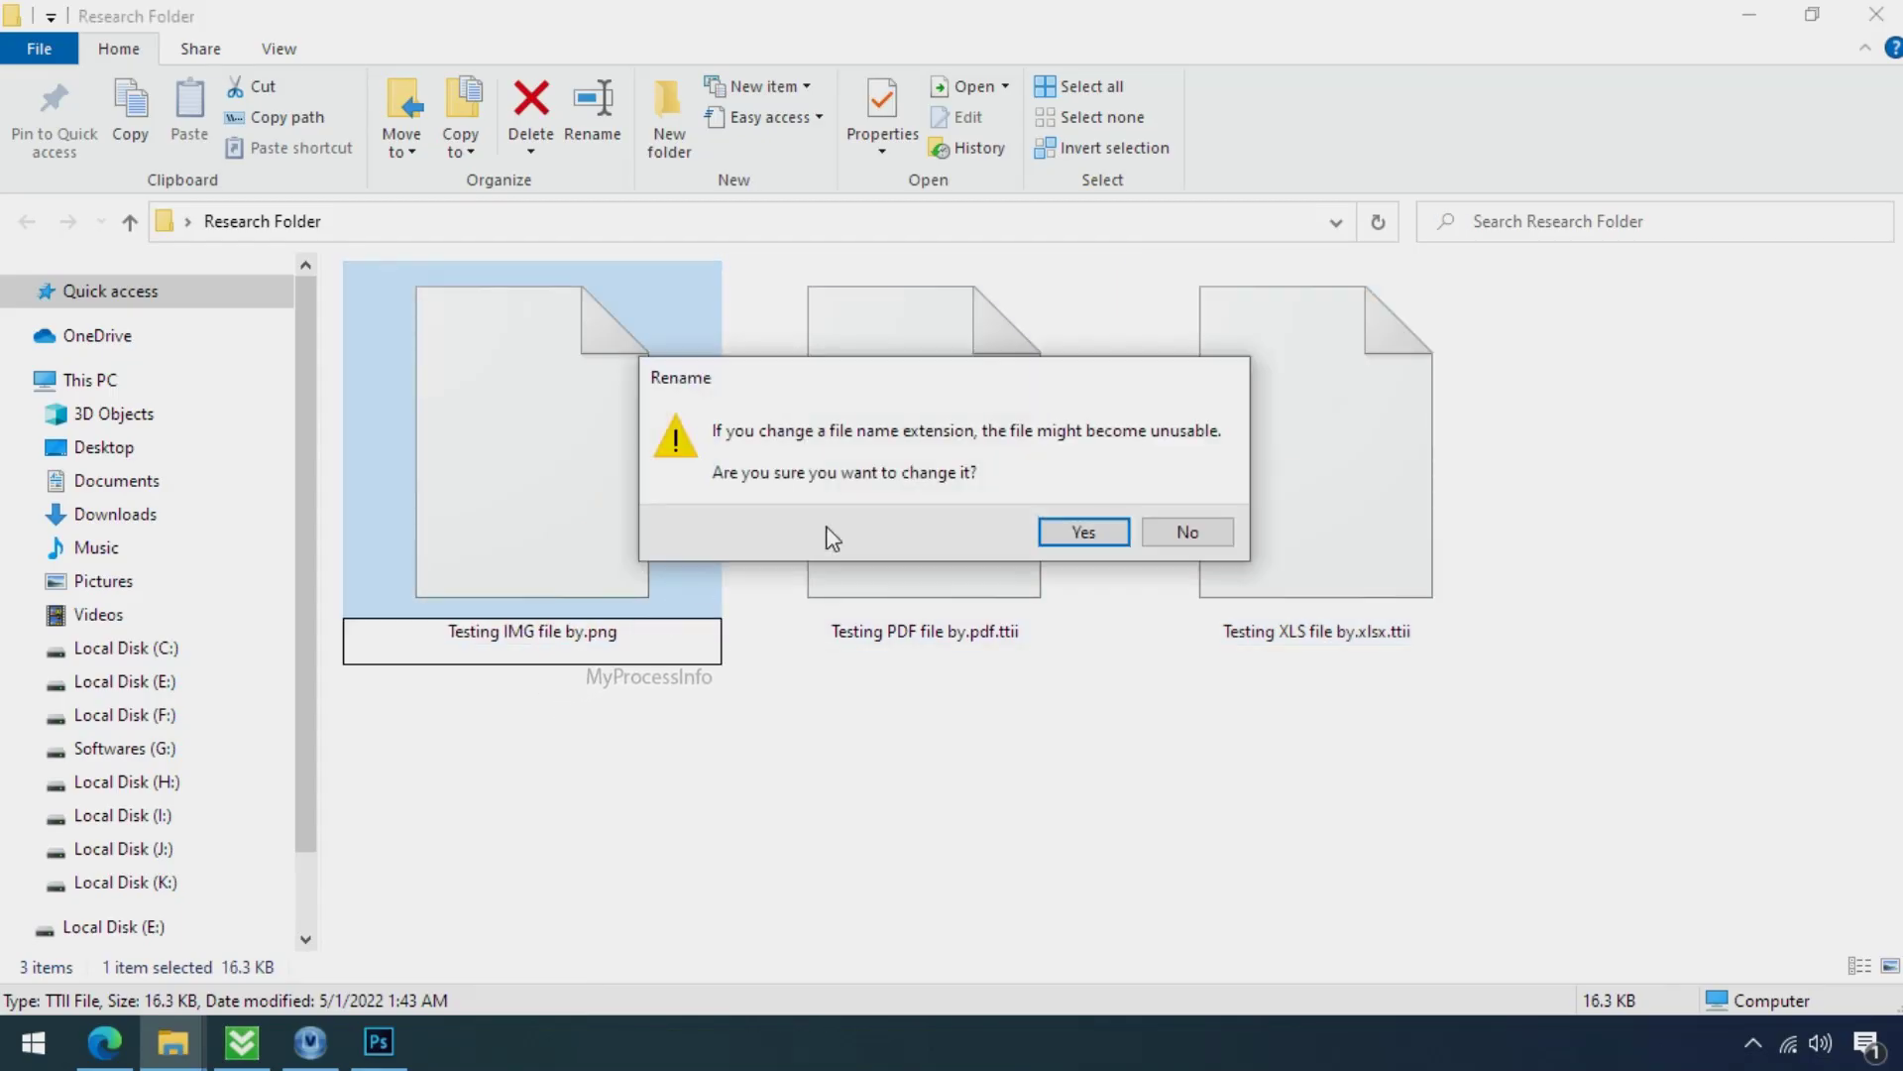
{"action": "left_click", "coordinate": [1049, 542]}
Step: Confirm the renamed image still fails to open, then select the encrypted spreadsheet
{"action": "double_click", "coordinate": [637, 510]}
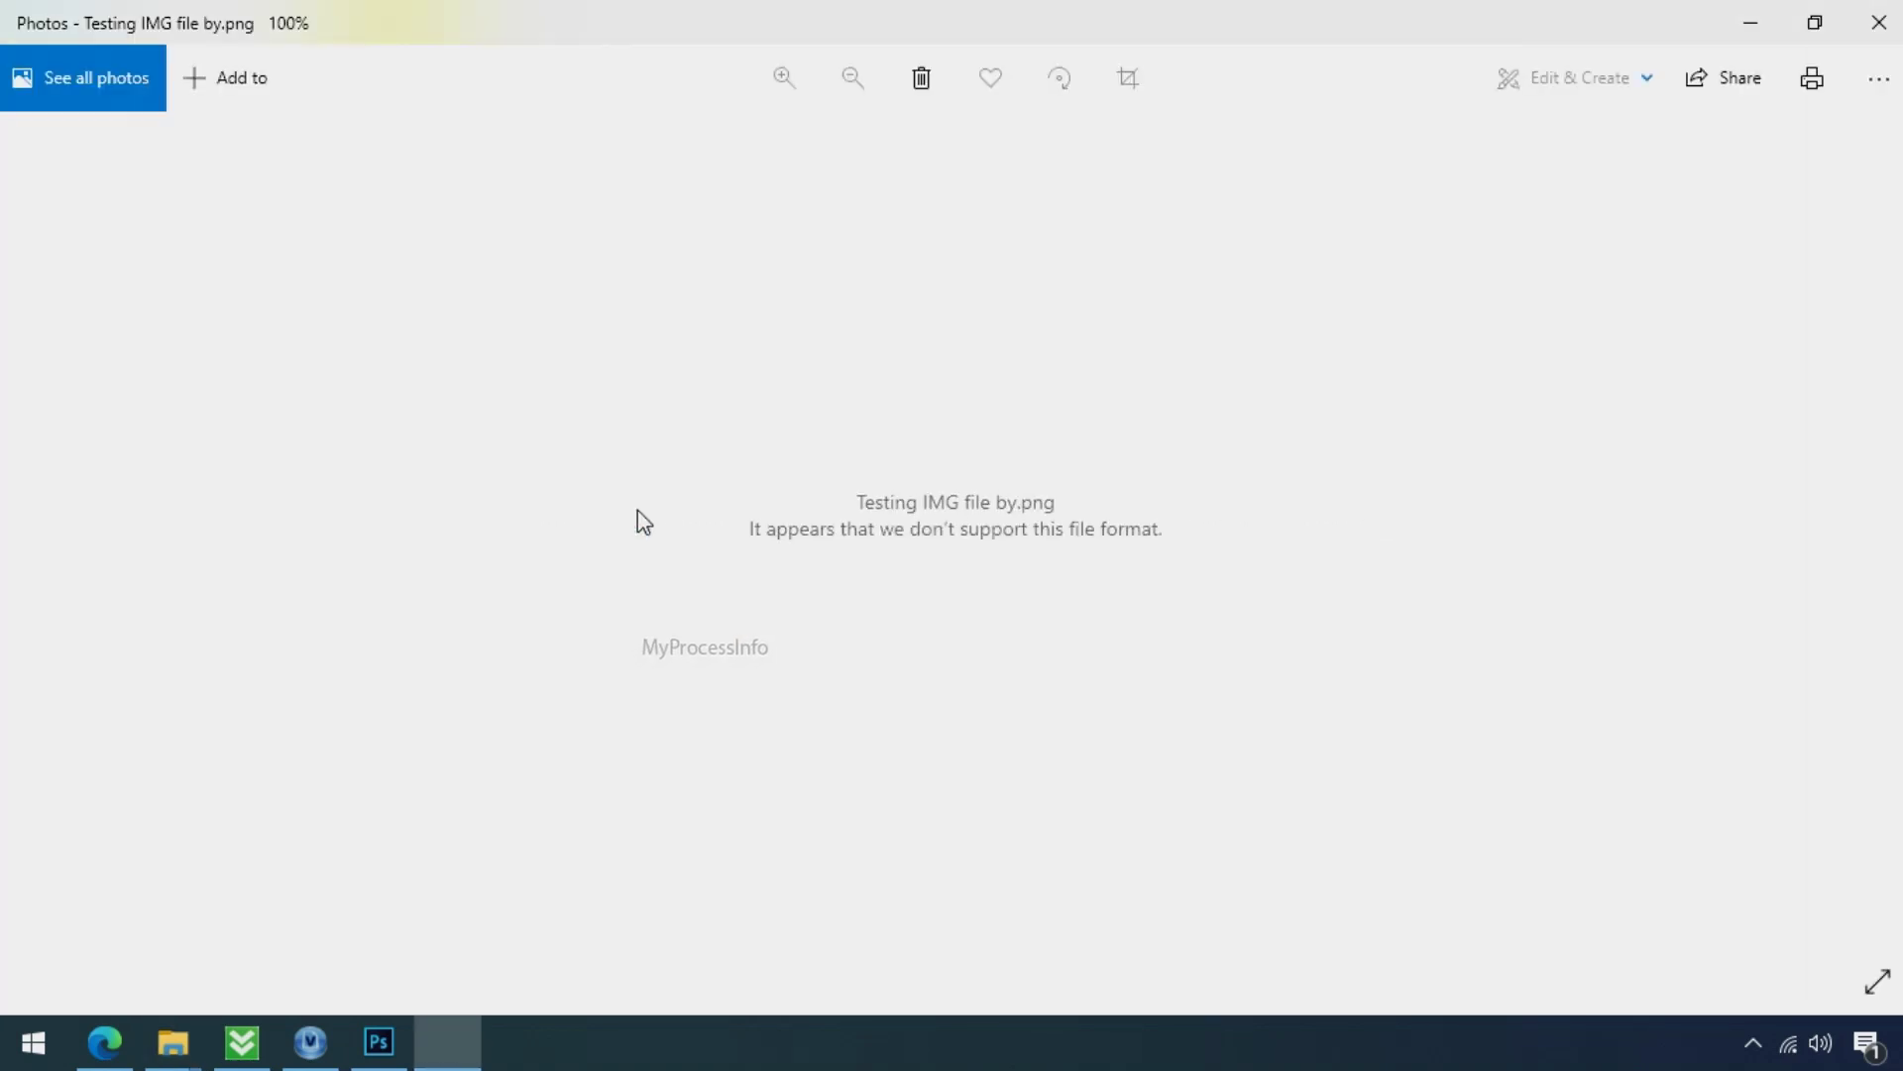
{"action": "left_click", "coordinate": [1877, 22]}
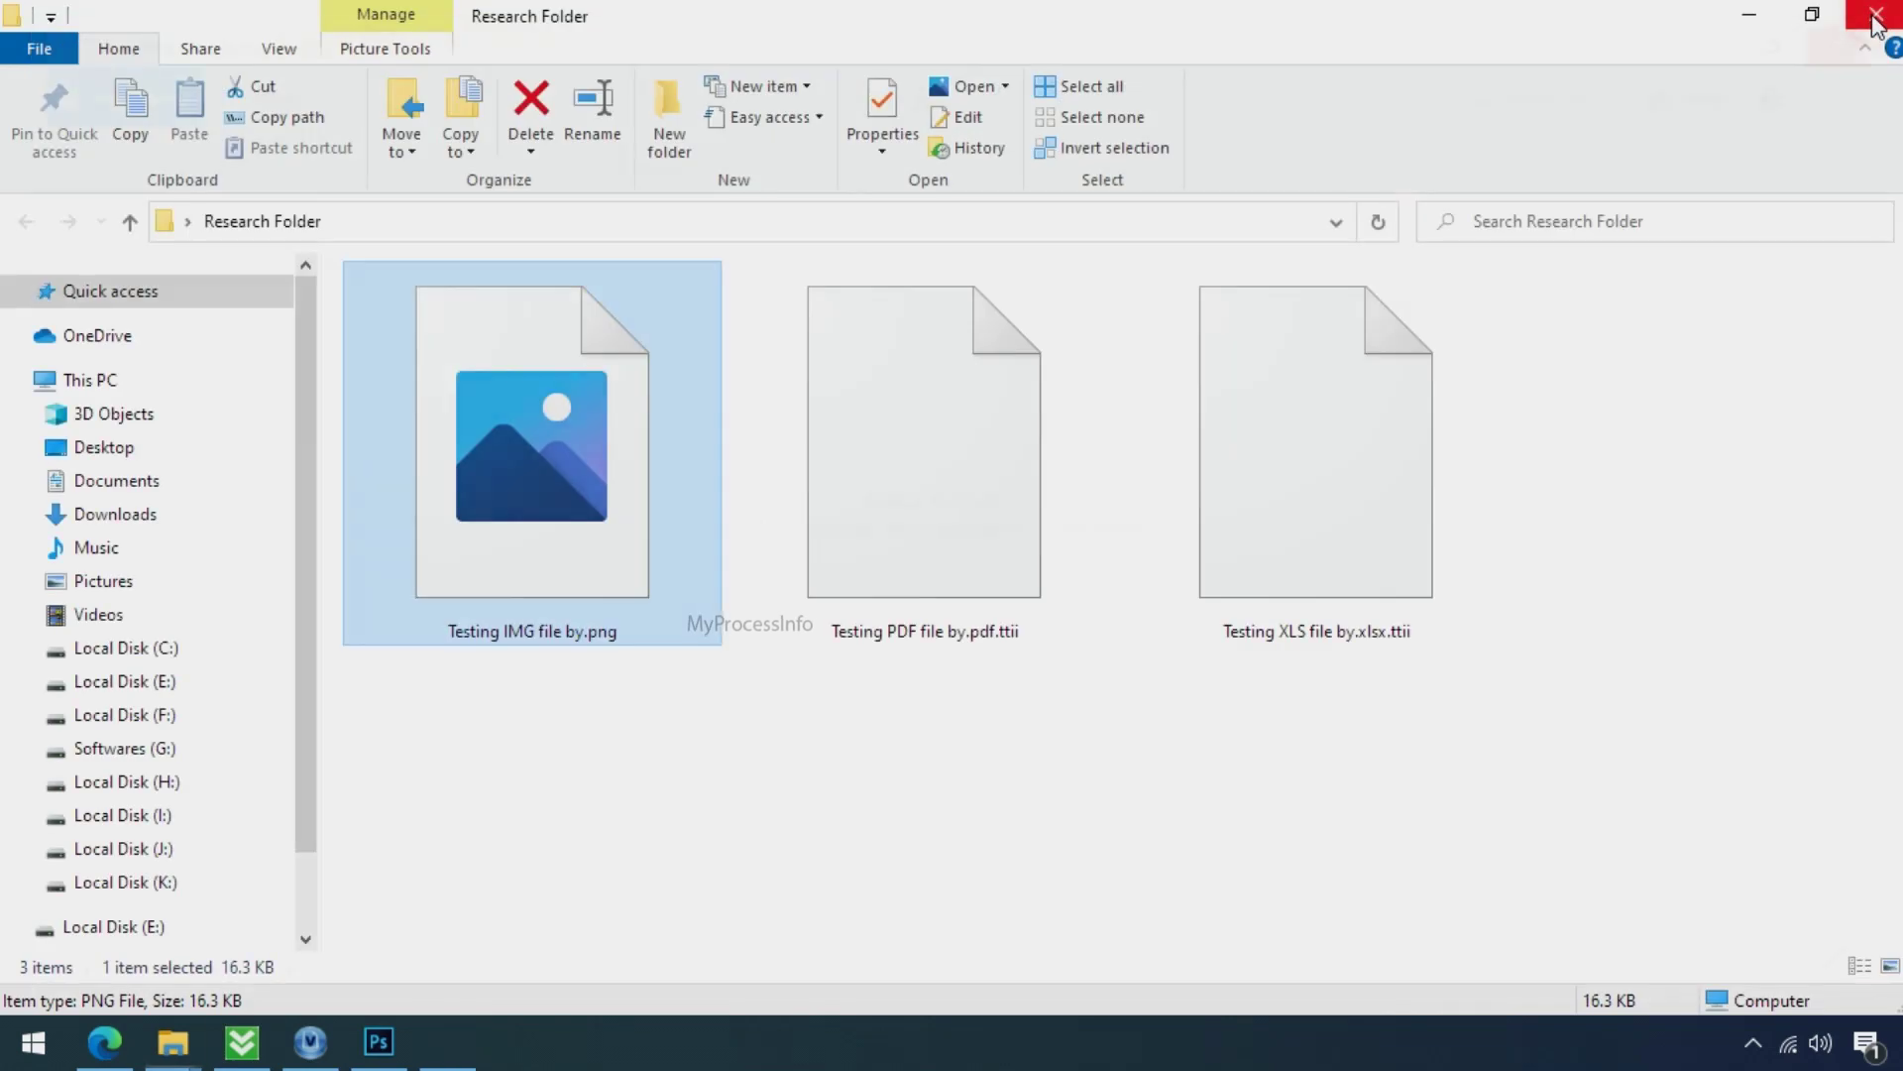
{"action": "left_click", "coordinate": [1379, 457]}
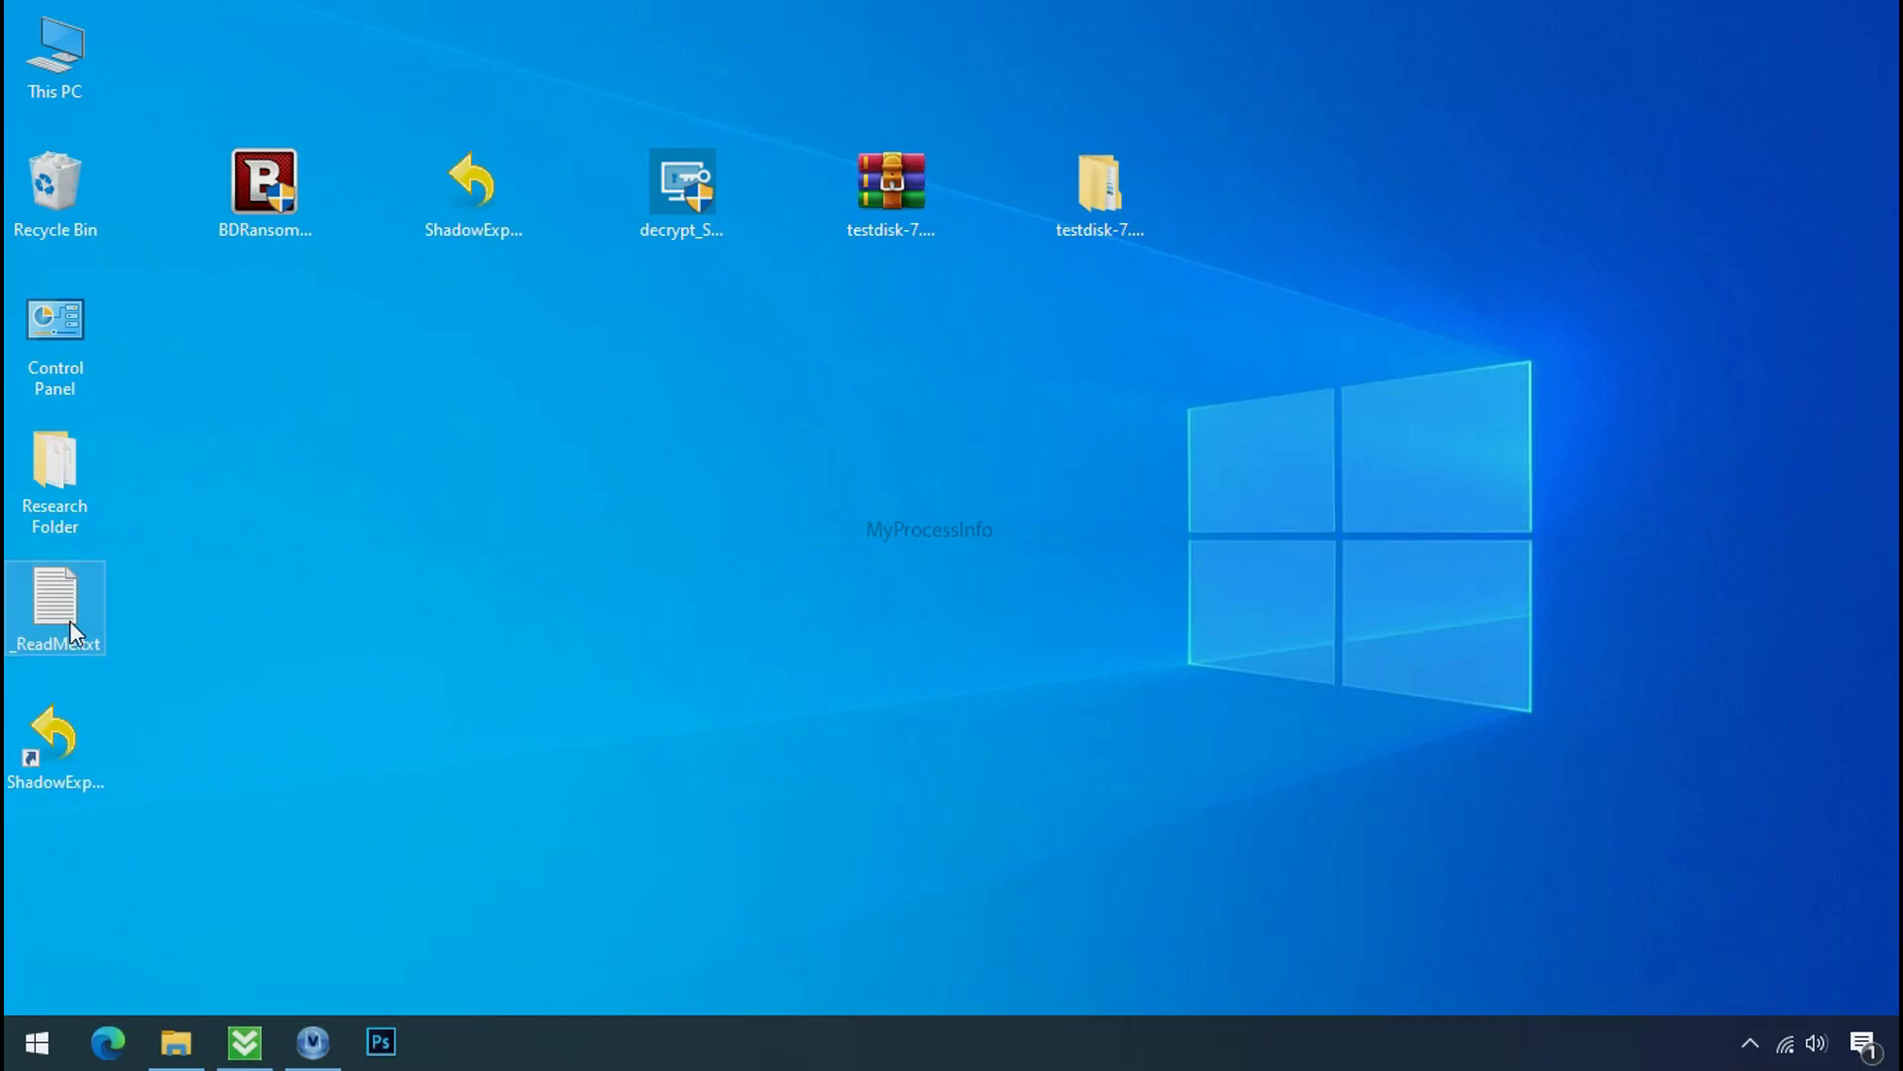
Step: Read _ReadMe.txt, marking both contact e-mail addresses and the personal ID, then close it
{"action": "double_click", "coordinate": [73, 619]}
{"action": "scroll", "coordinate": [510, 536], "scroll_direction": "down", "scroll_amount": 8}
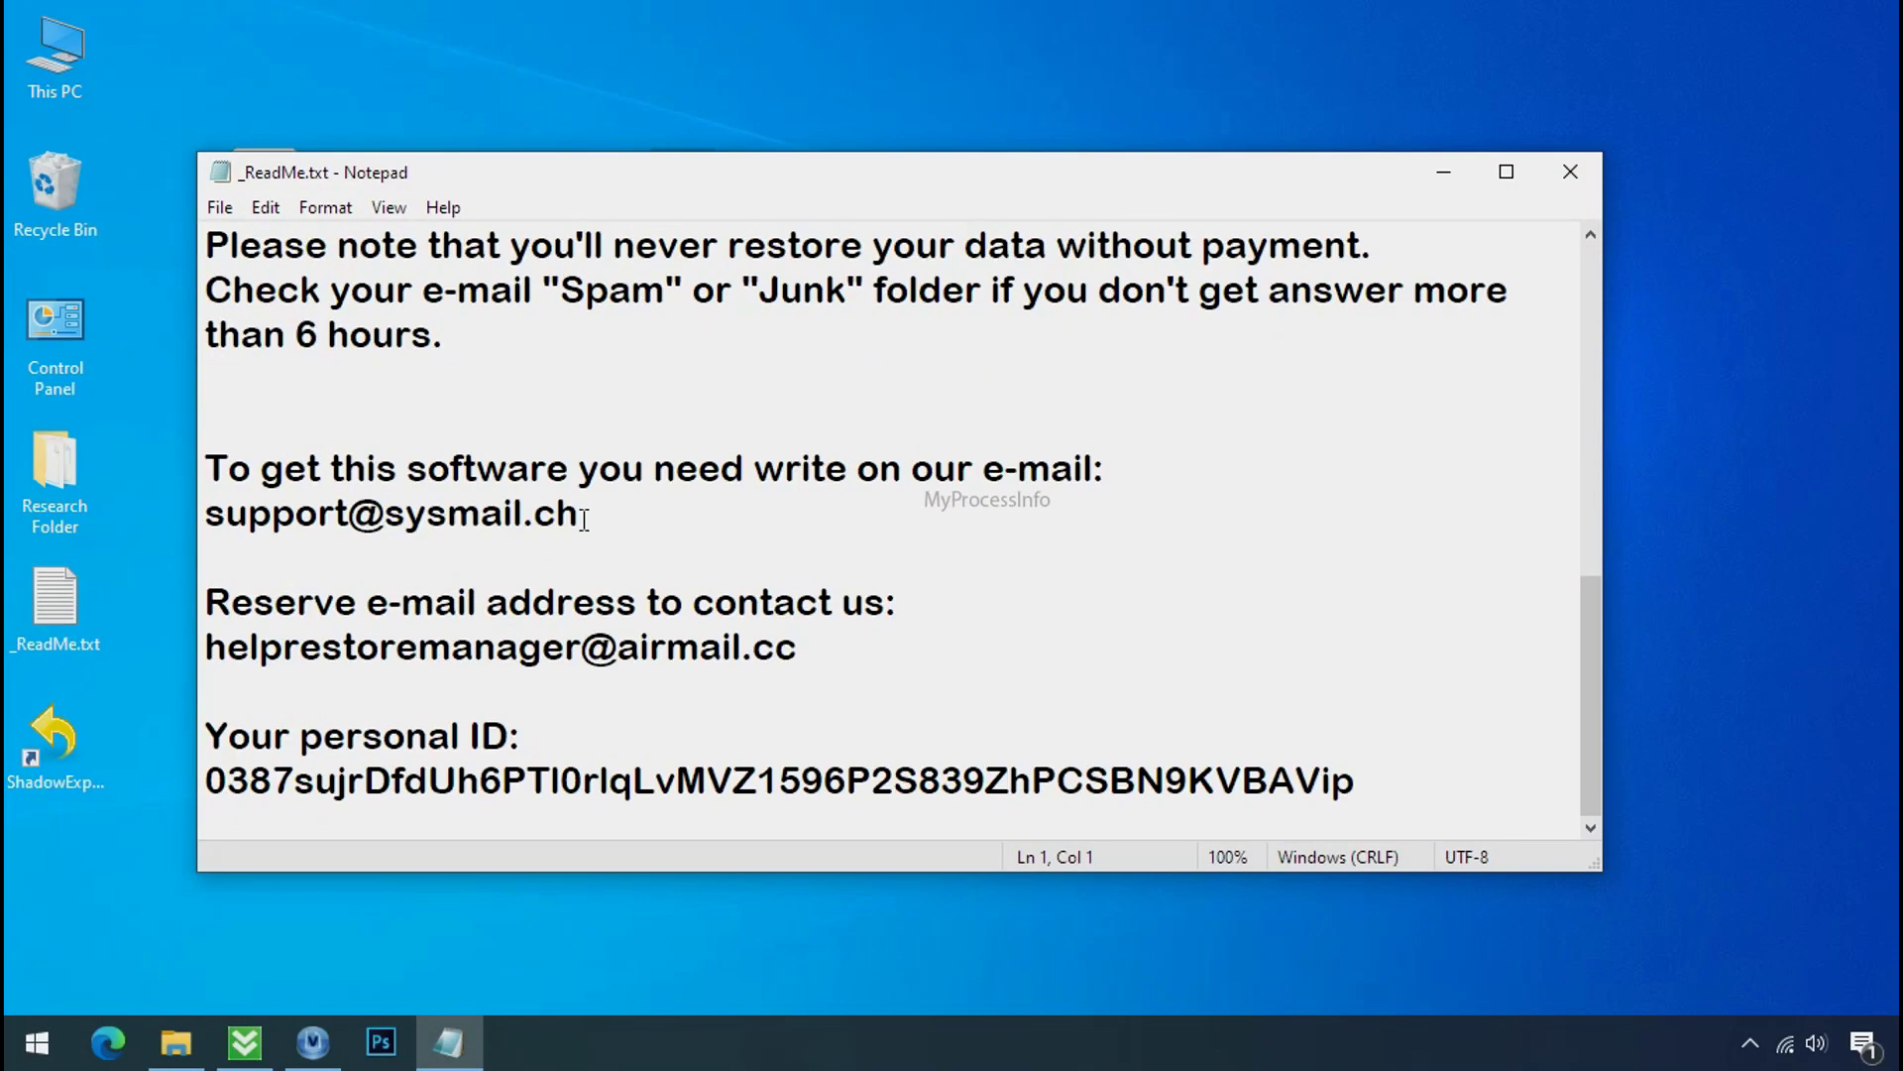
{"action": "double_click", "coordinate": [509, 536]}
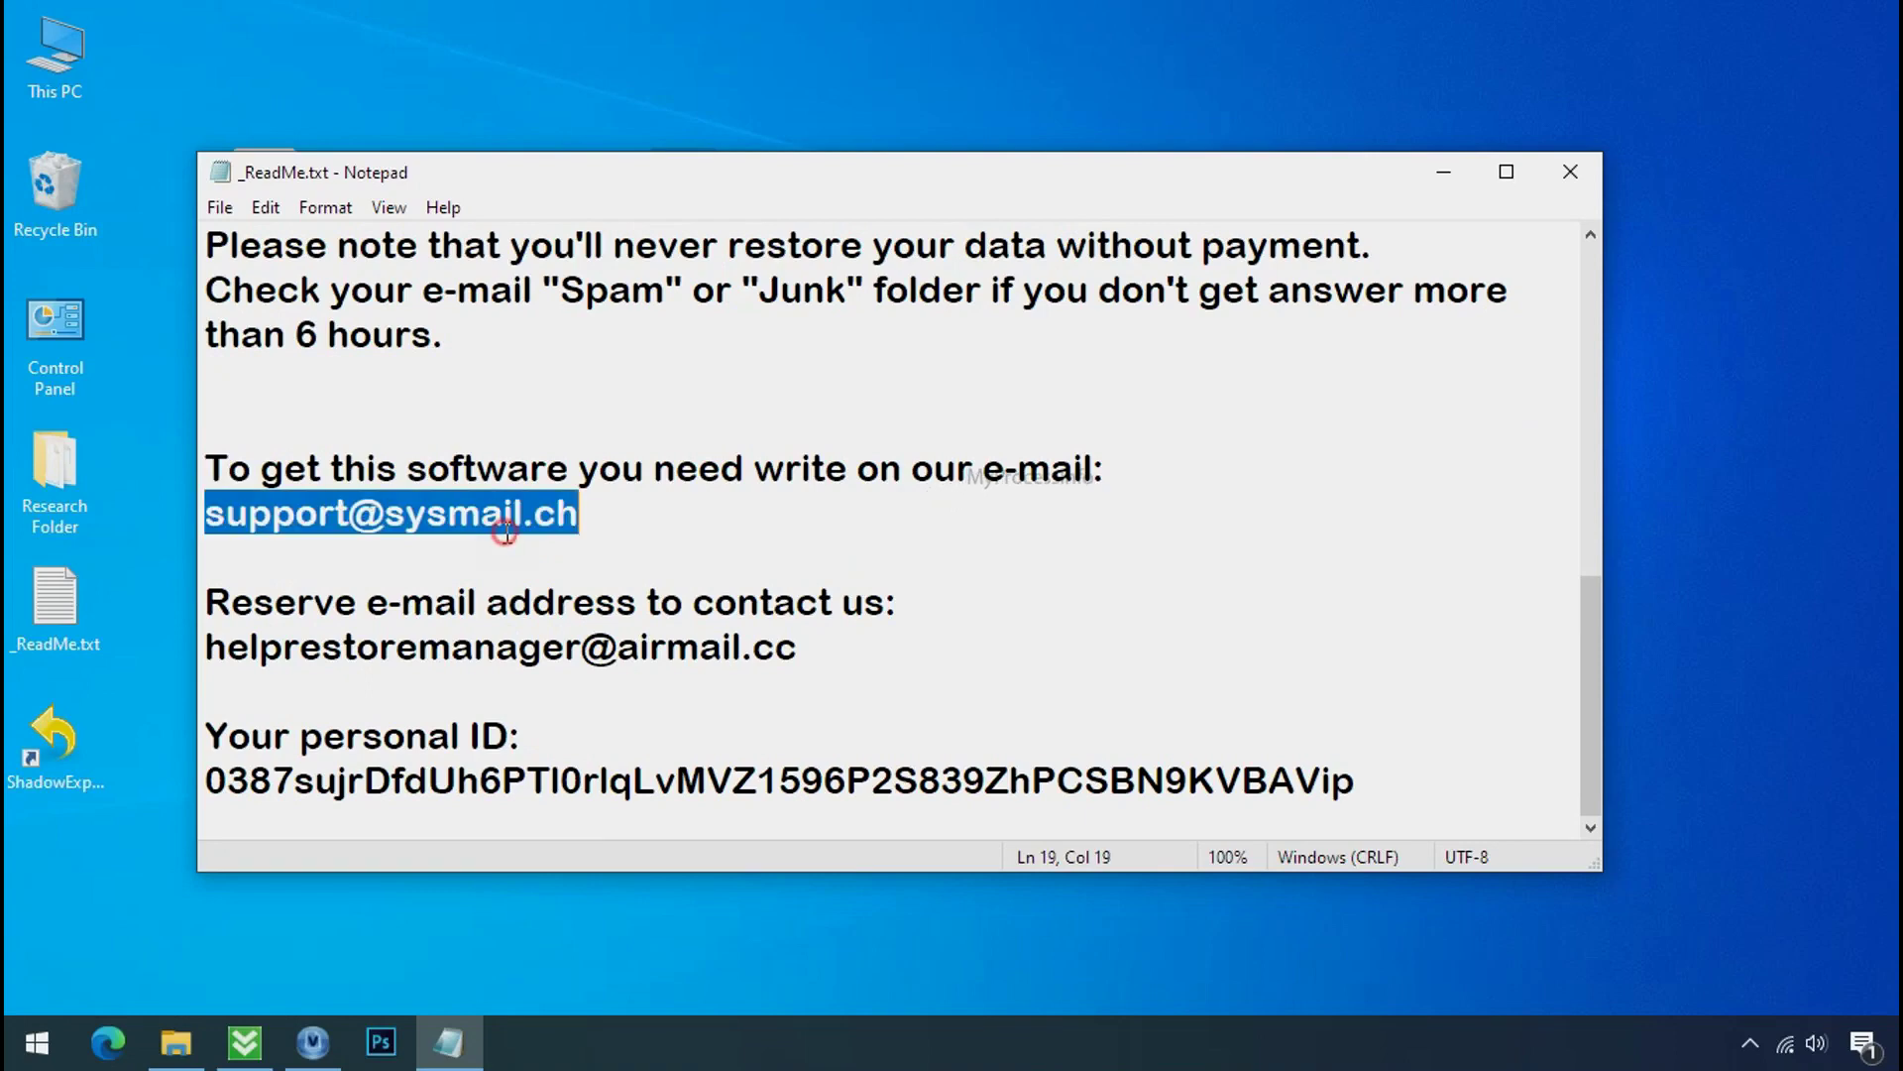
{"action": "double_click", "coordinate": [472, 644]}
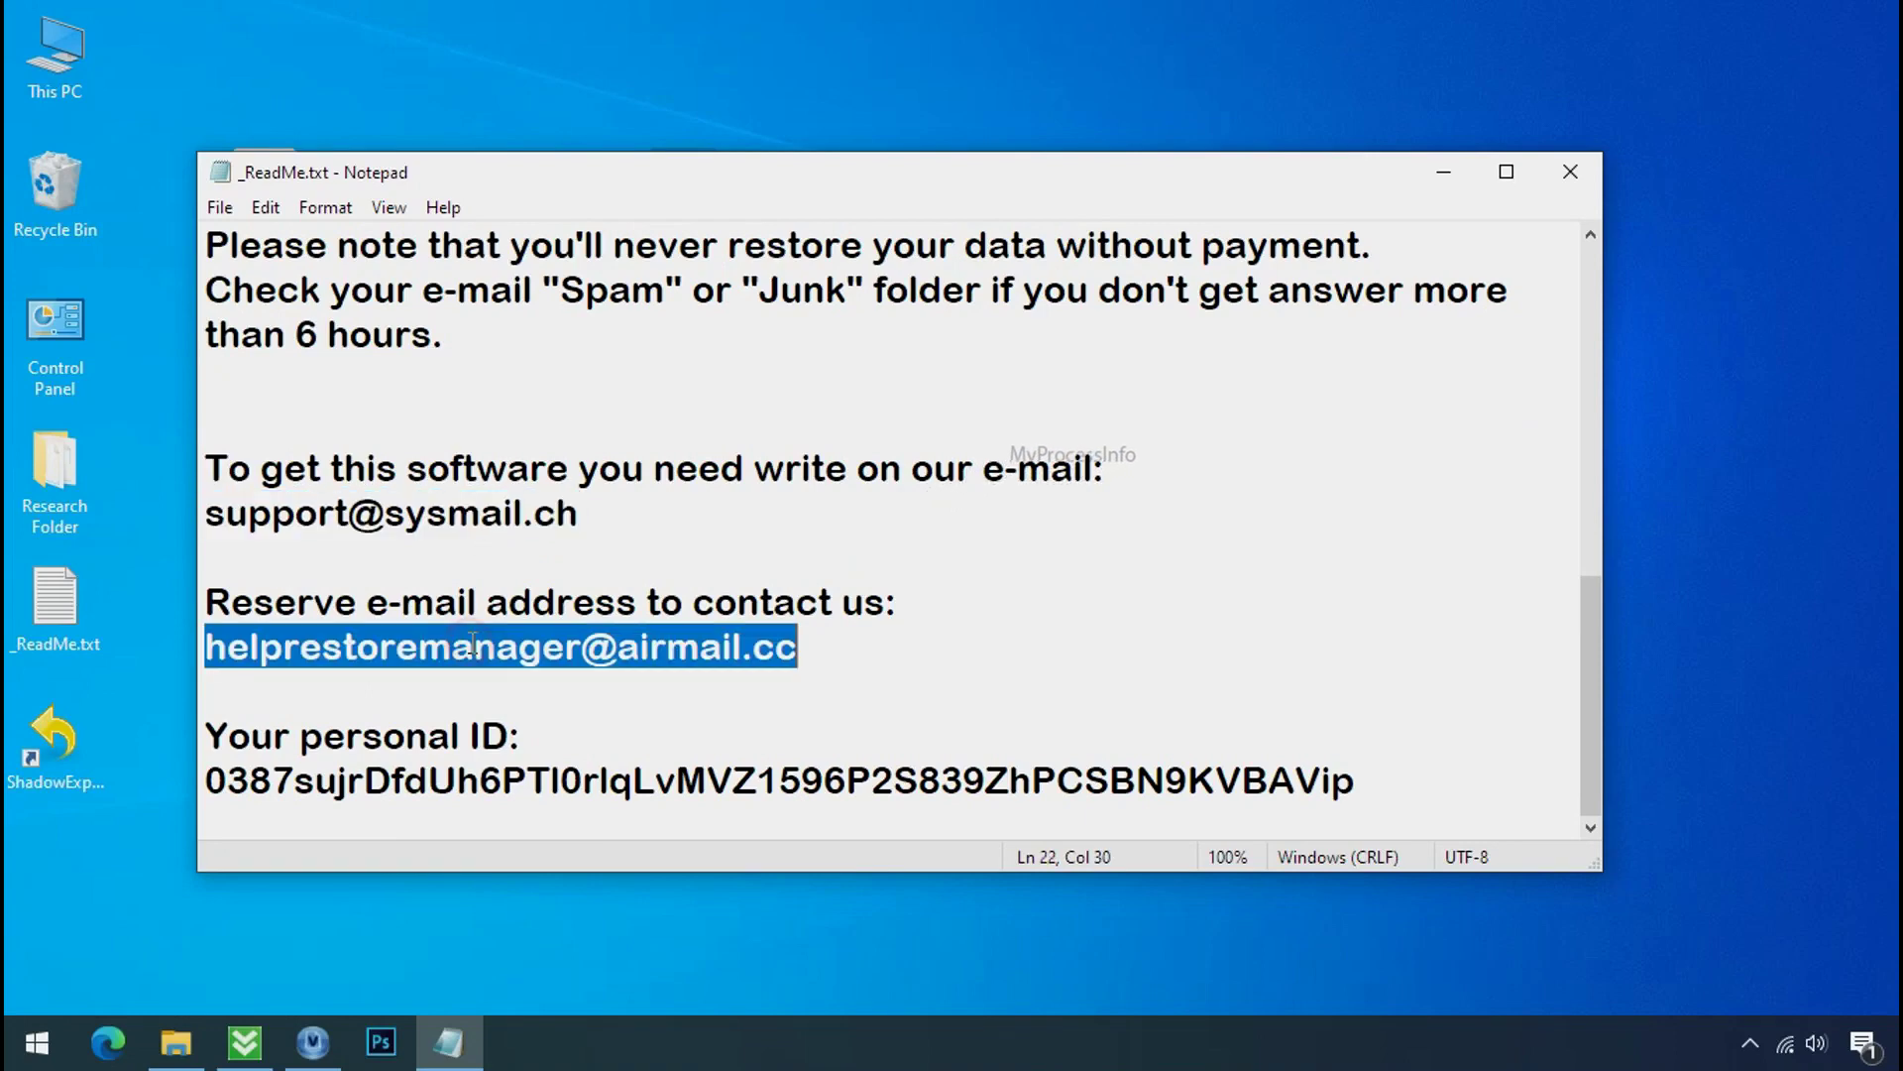
{"action": "double_click", "coordinate": [491, 781]}
{"action": "scroll", "coordinate": [559, 717], "scroll_direction": "up", "scroll_amount": 2}
{"action": "scroll", "coordinate": [563, 711], "scroll_direction": "up", "scroll_amount": 5}
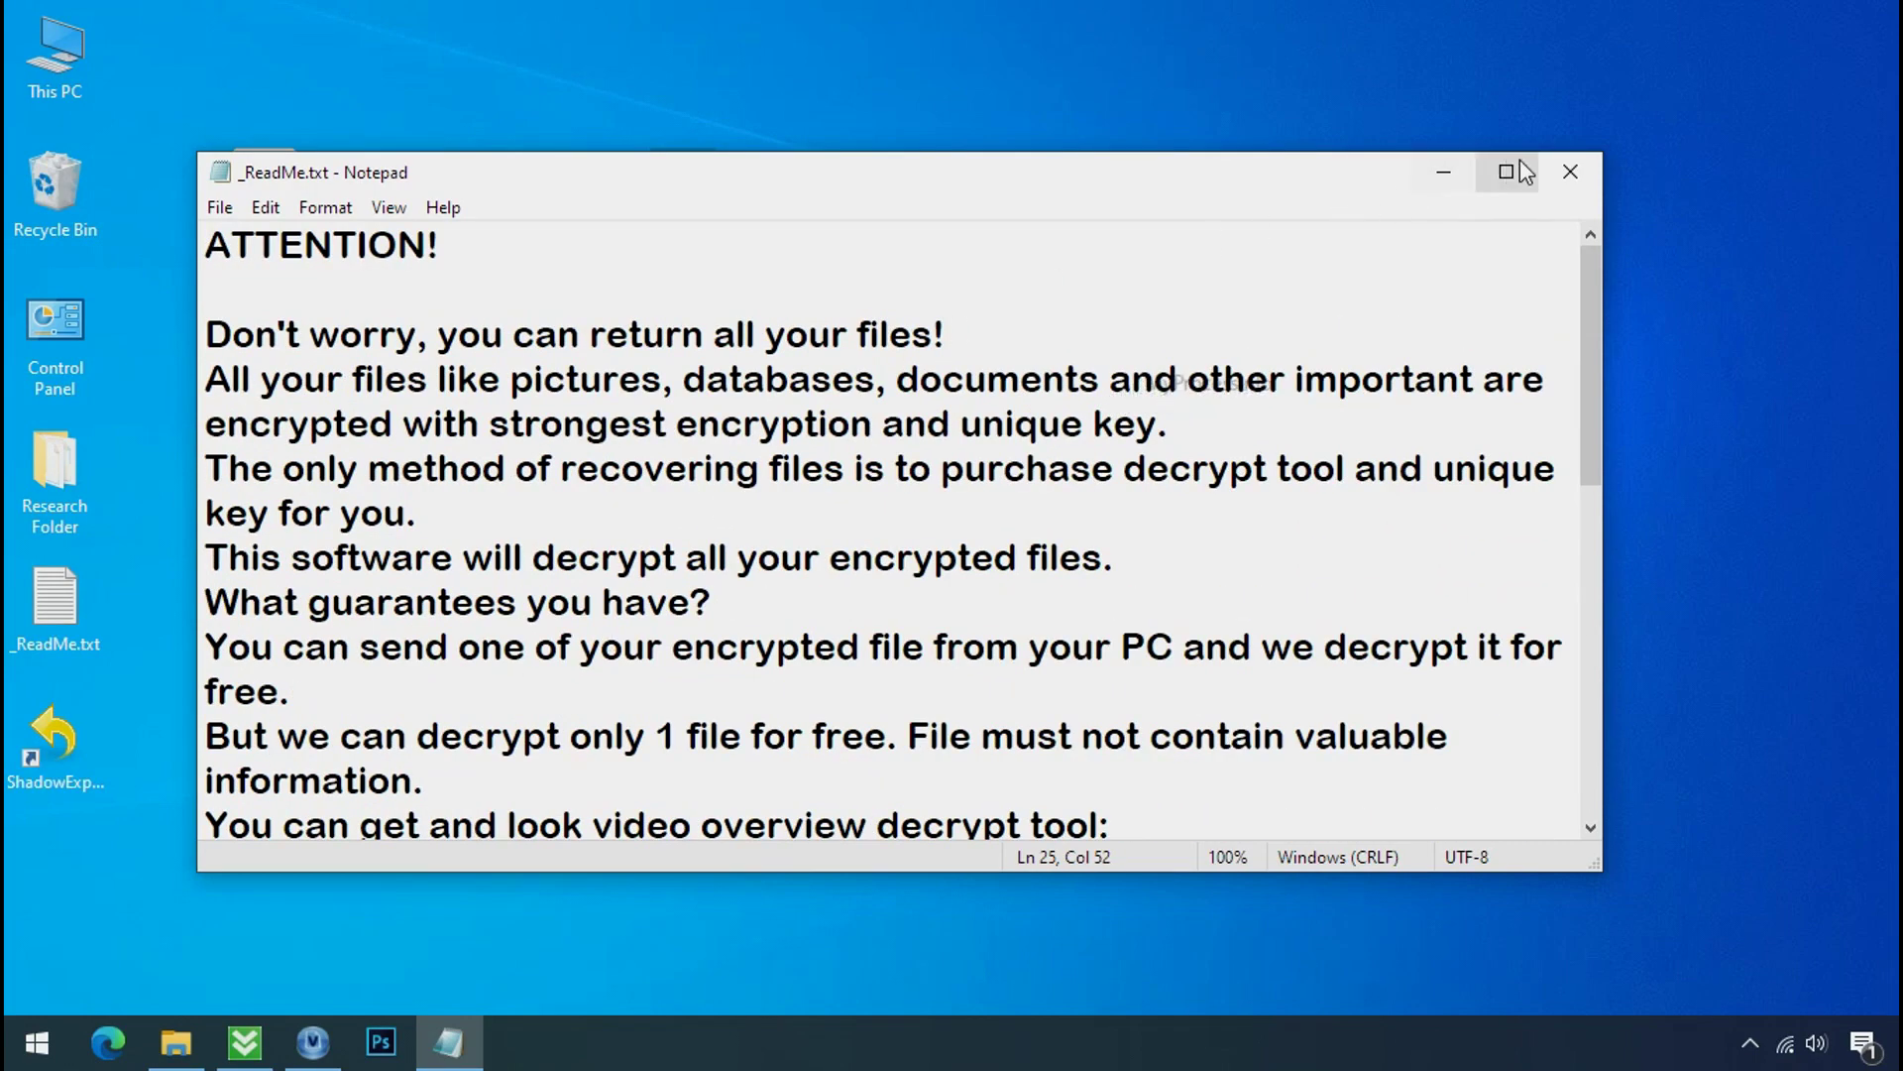
{"action": "left_click", "coordinate": [1571, 177]}
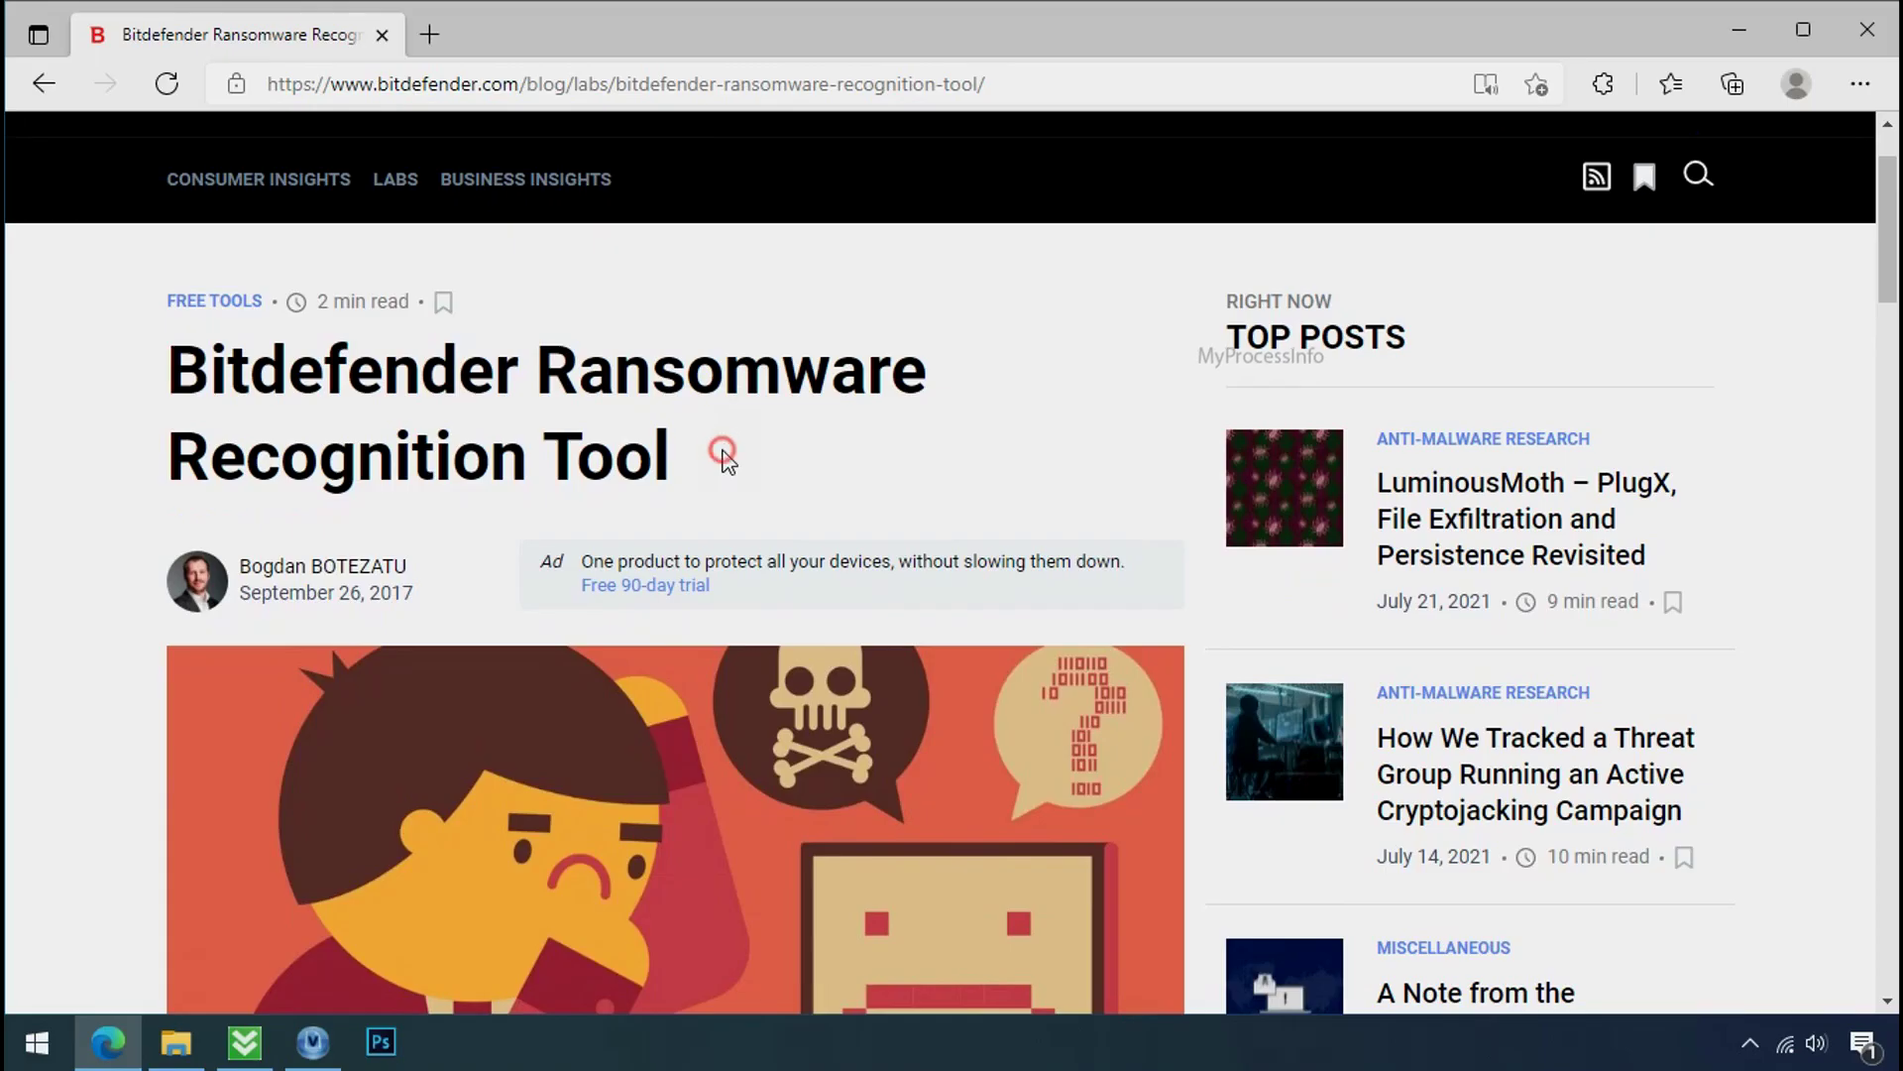
{"action": "scroll", "coordinate": [723, 464], "scroll_direction": "down", "scroll_amount": 5}
{"action": "scroll", "coordinate": [722, 465], "scroll_direction": "down", "scroll_amount": 3}
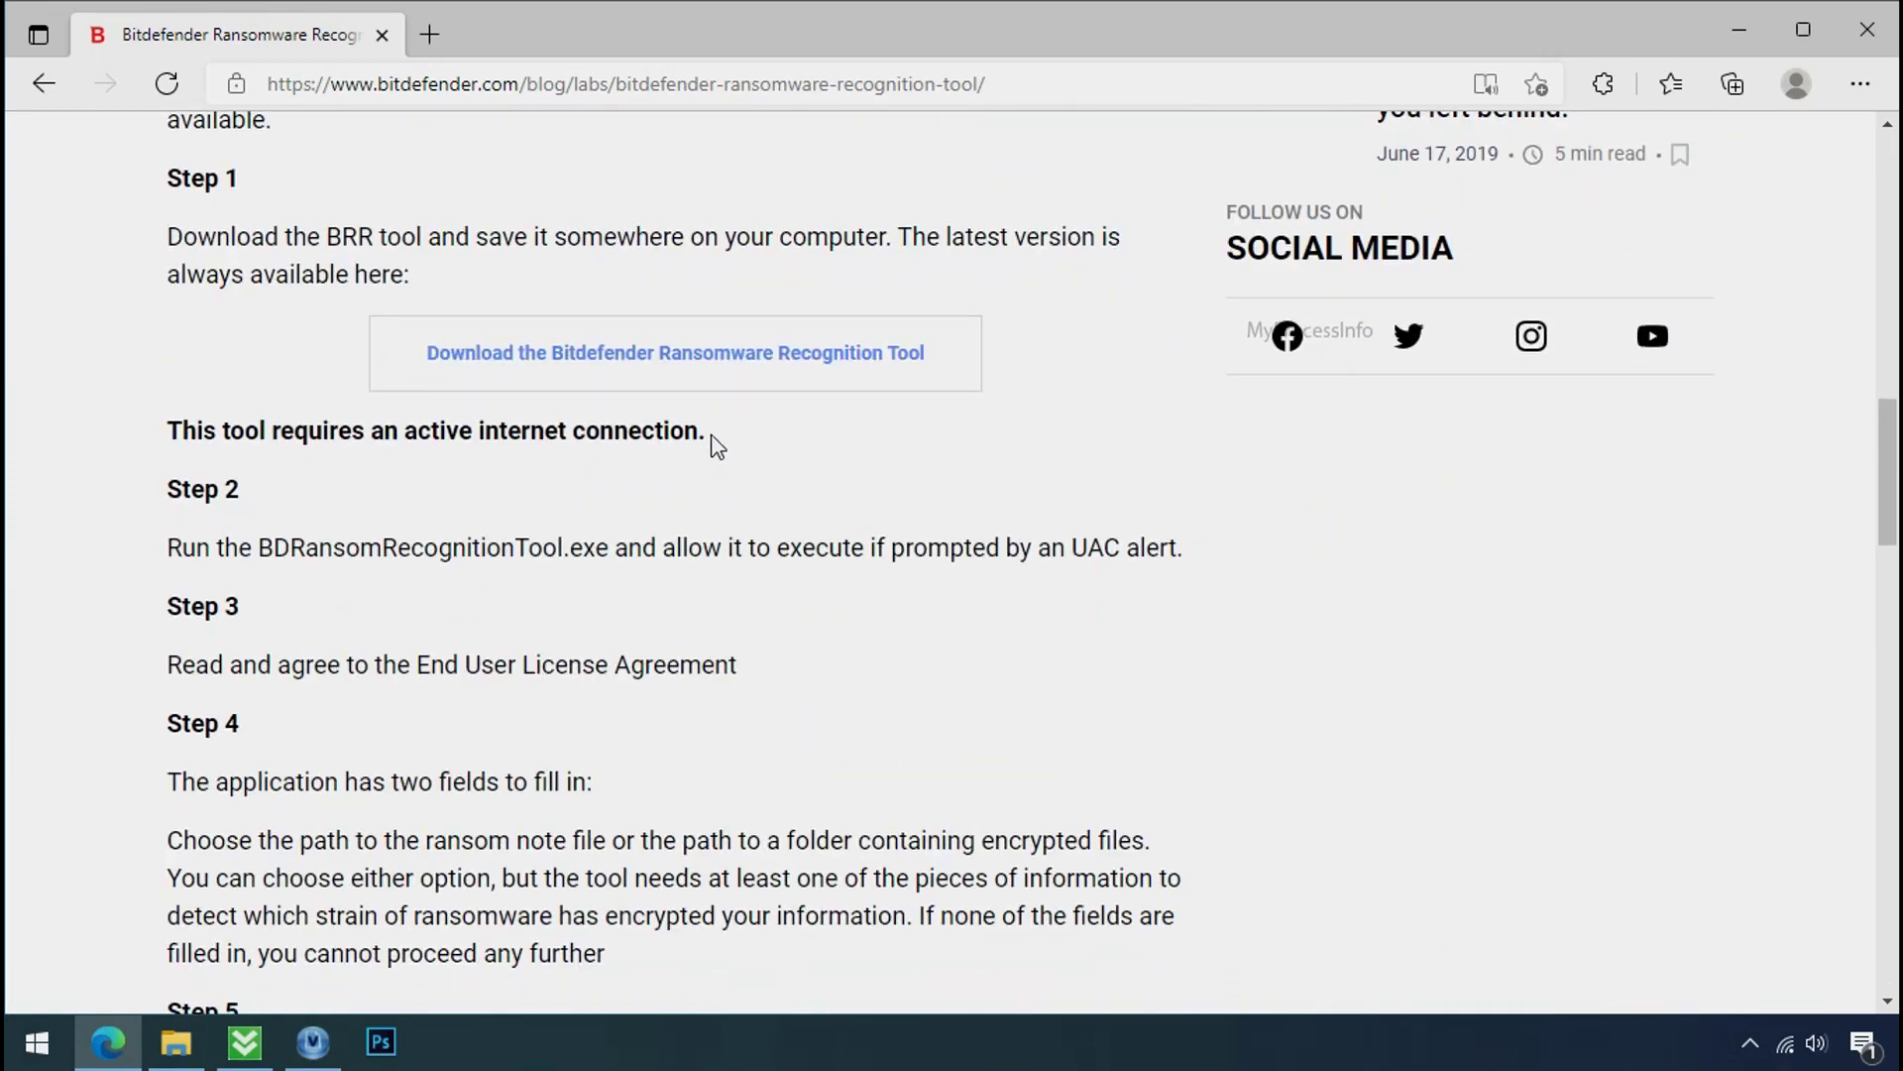
Step: Download BDRansomRecognitionTool.exe from the Step 1 link and launch it
{"action": "left_click", "coordinate": [699, 370]}
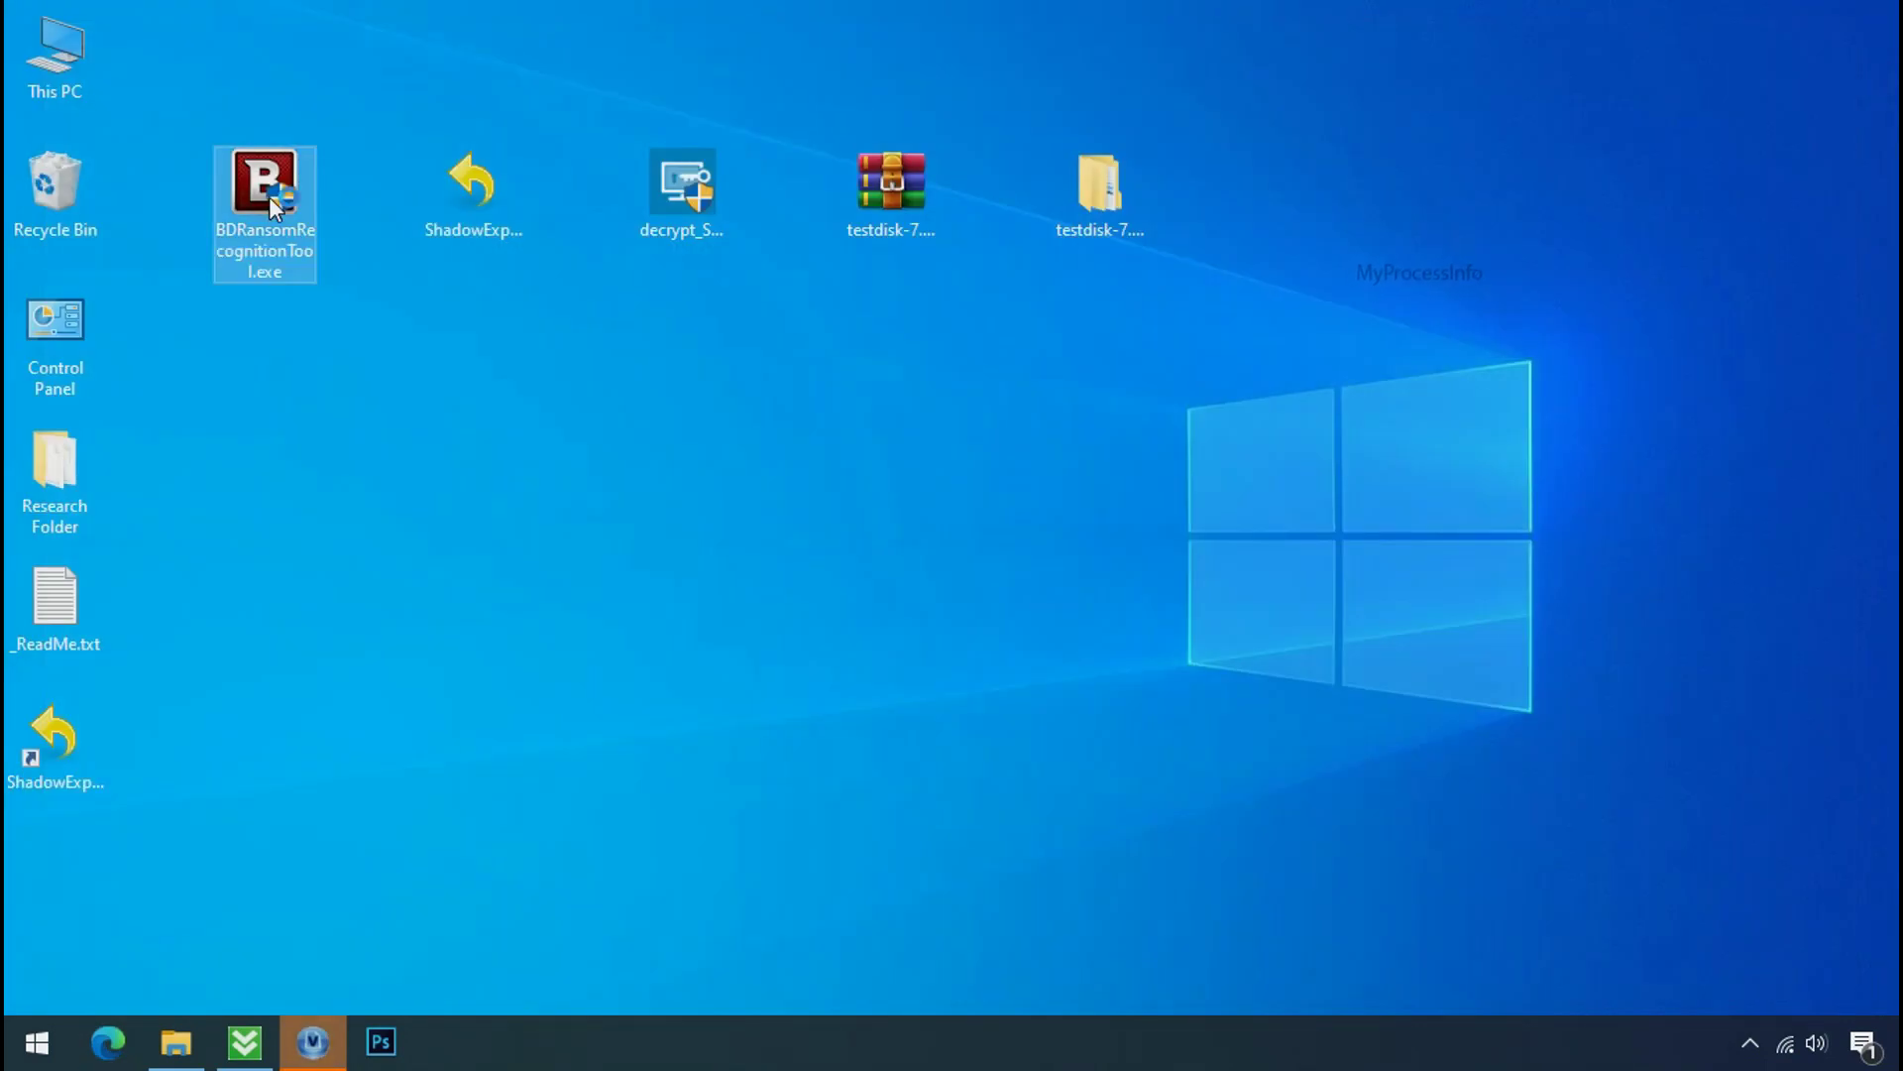
{"action": "double_click", "coordinate": [270, 196]}
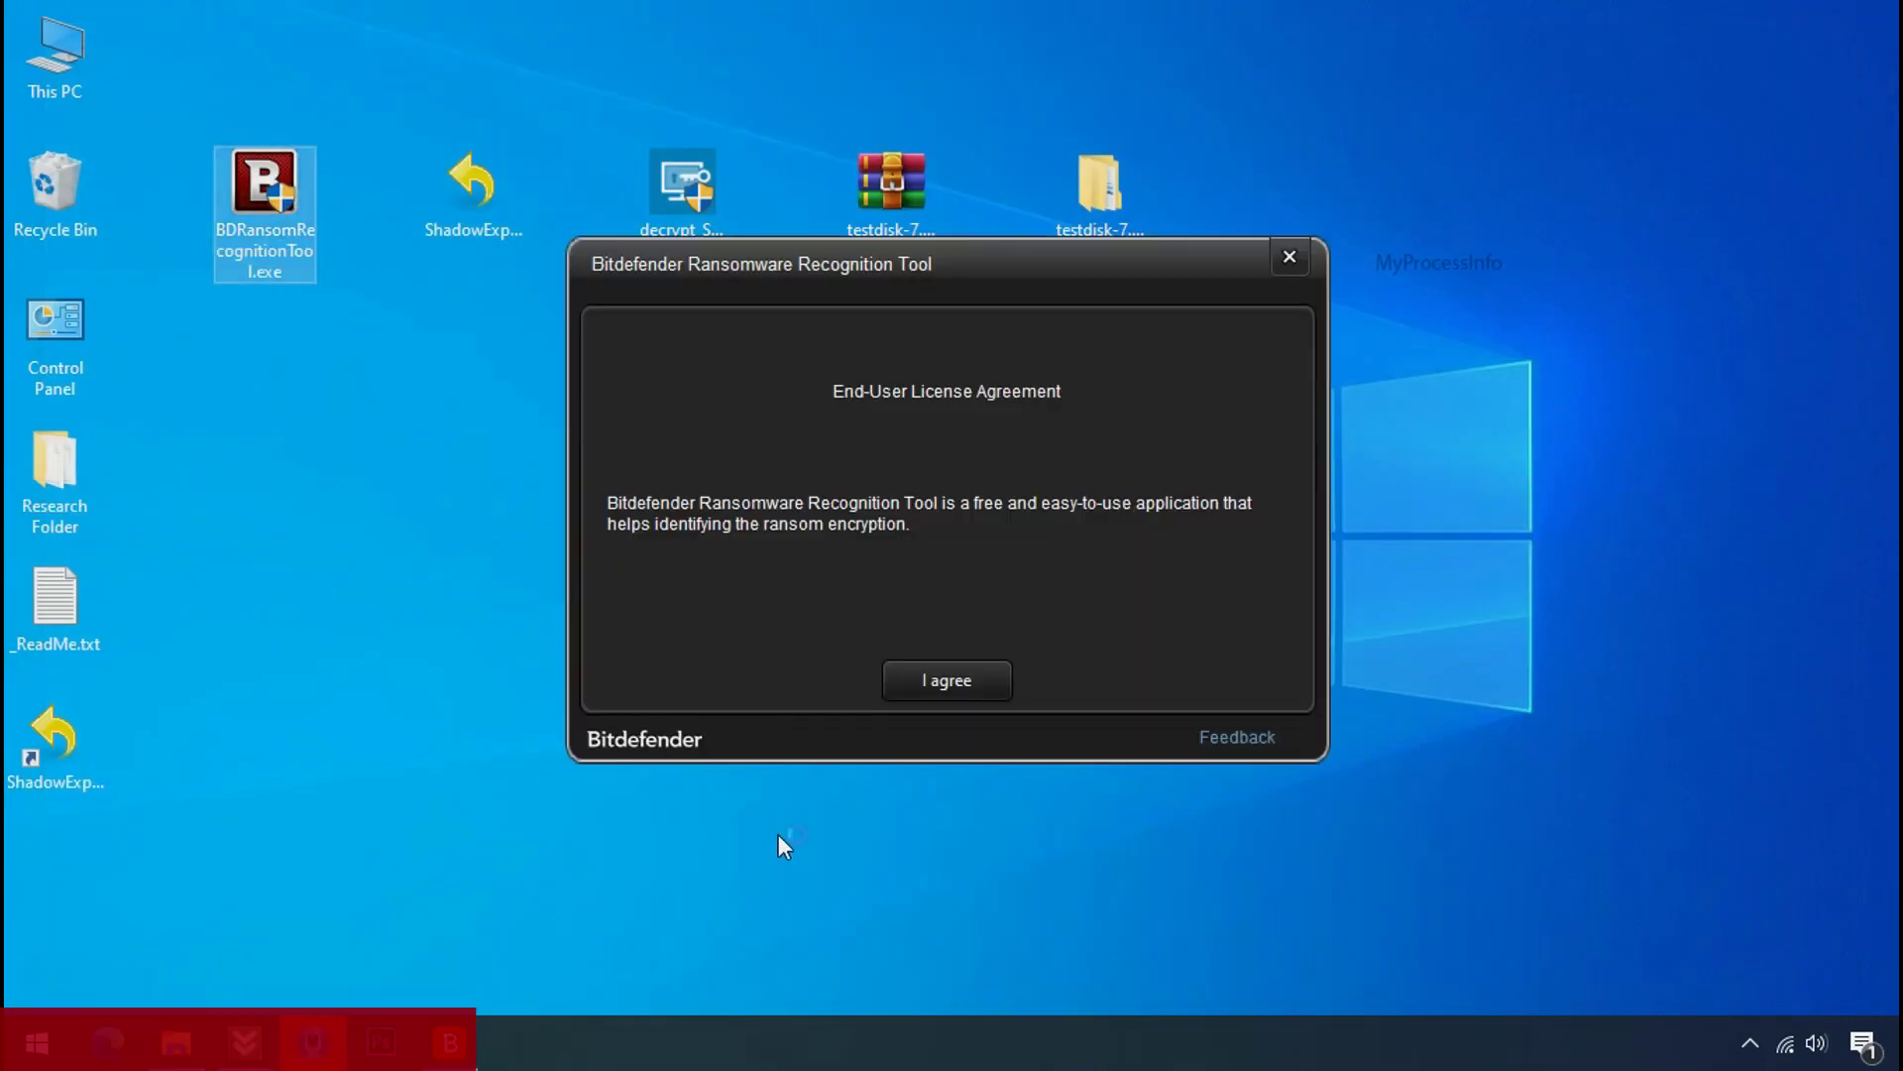
Step: Accept the license and scan _ReadMe.txt, which lists STOP and KeyPass; then close the tool
{"action": "left_click", "coordinate": [948, 681]}
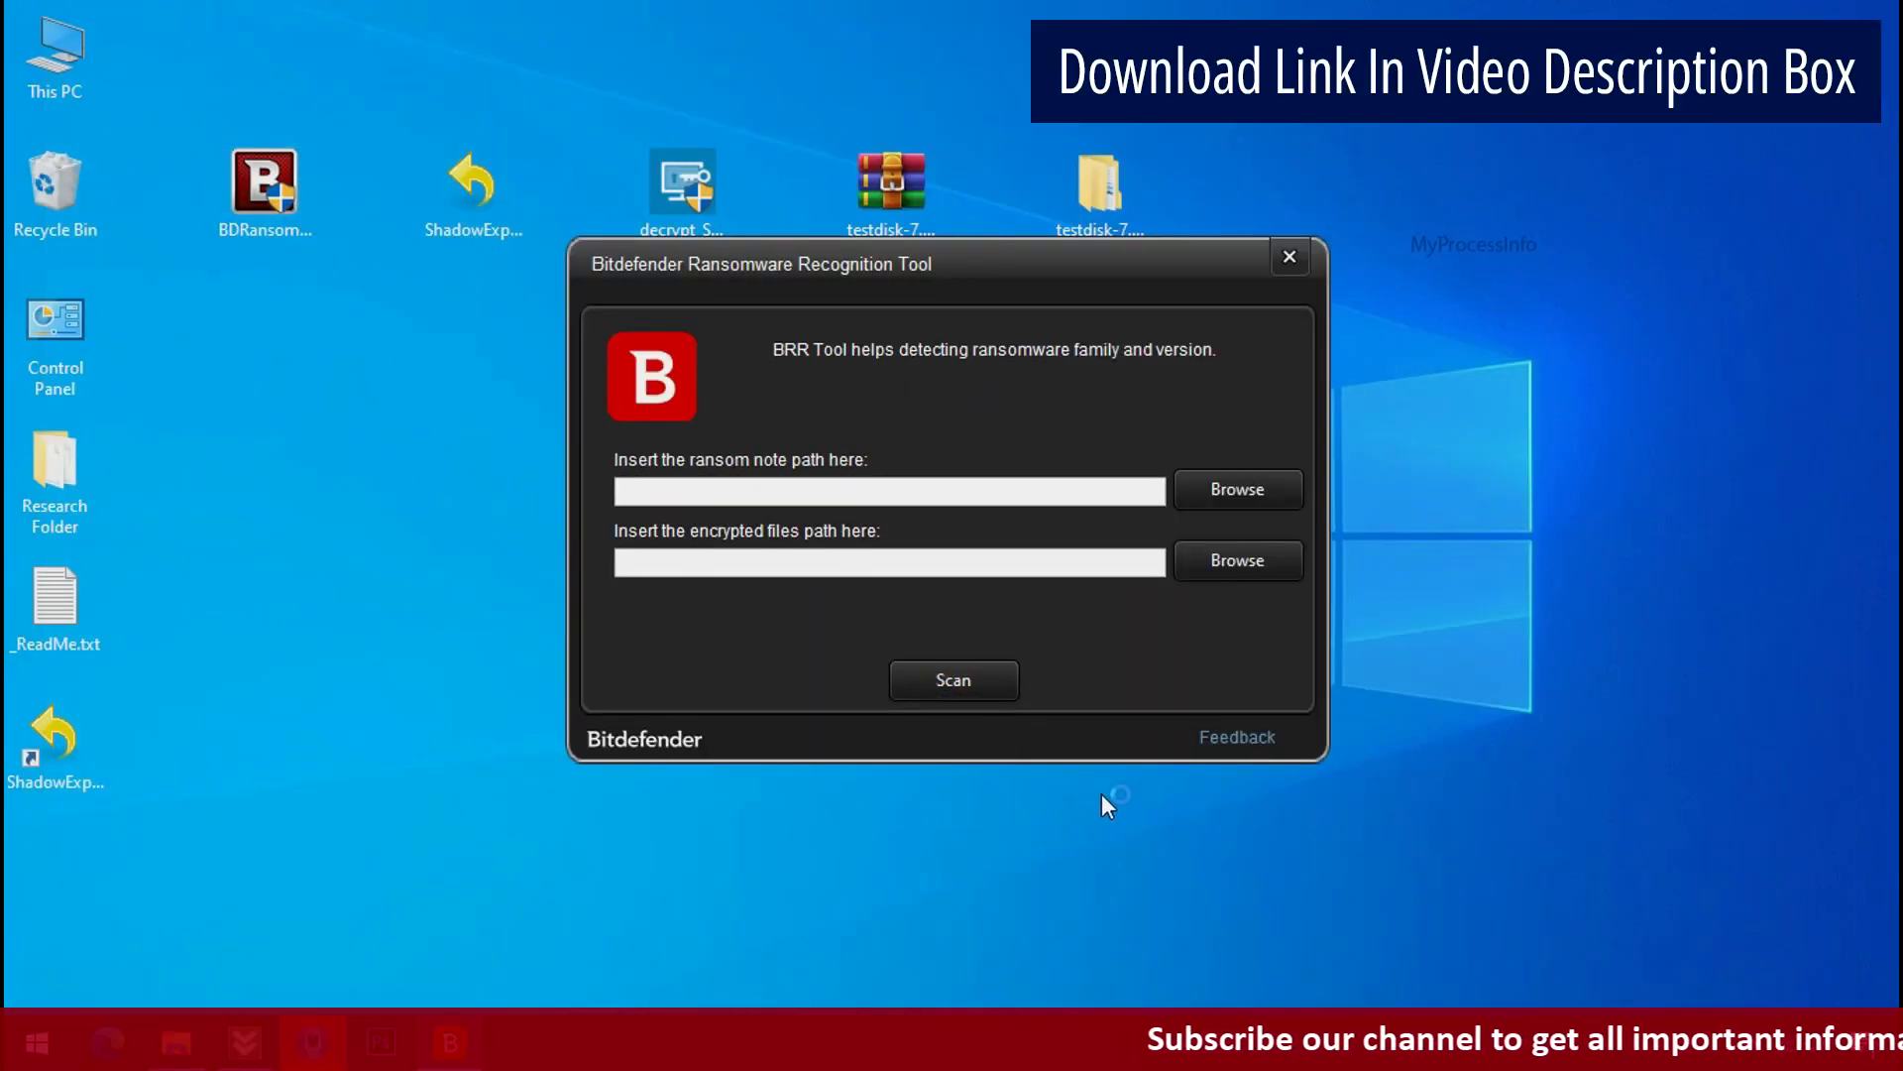
{"action": "left_click", "coordinate": [1236, 489]}
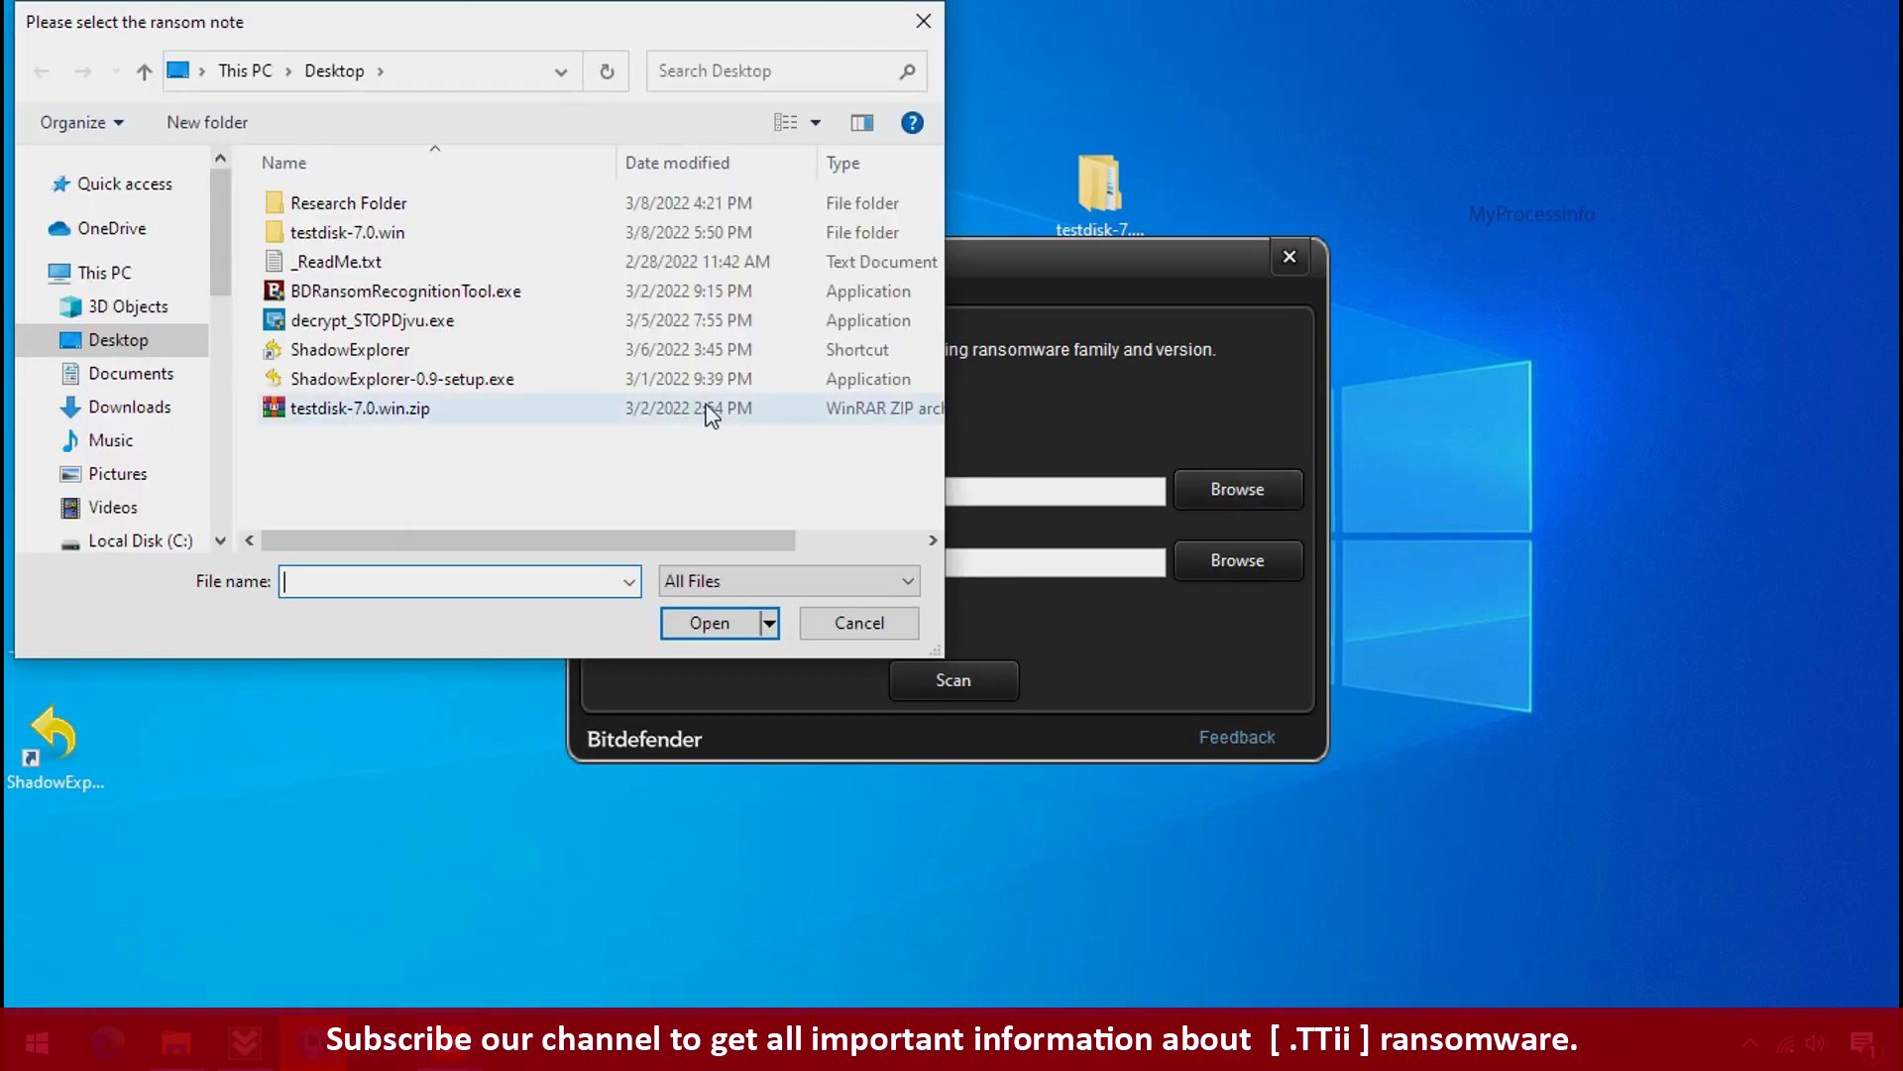
{"action": "double_click", "coordinate": [353, 263]}
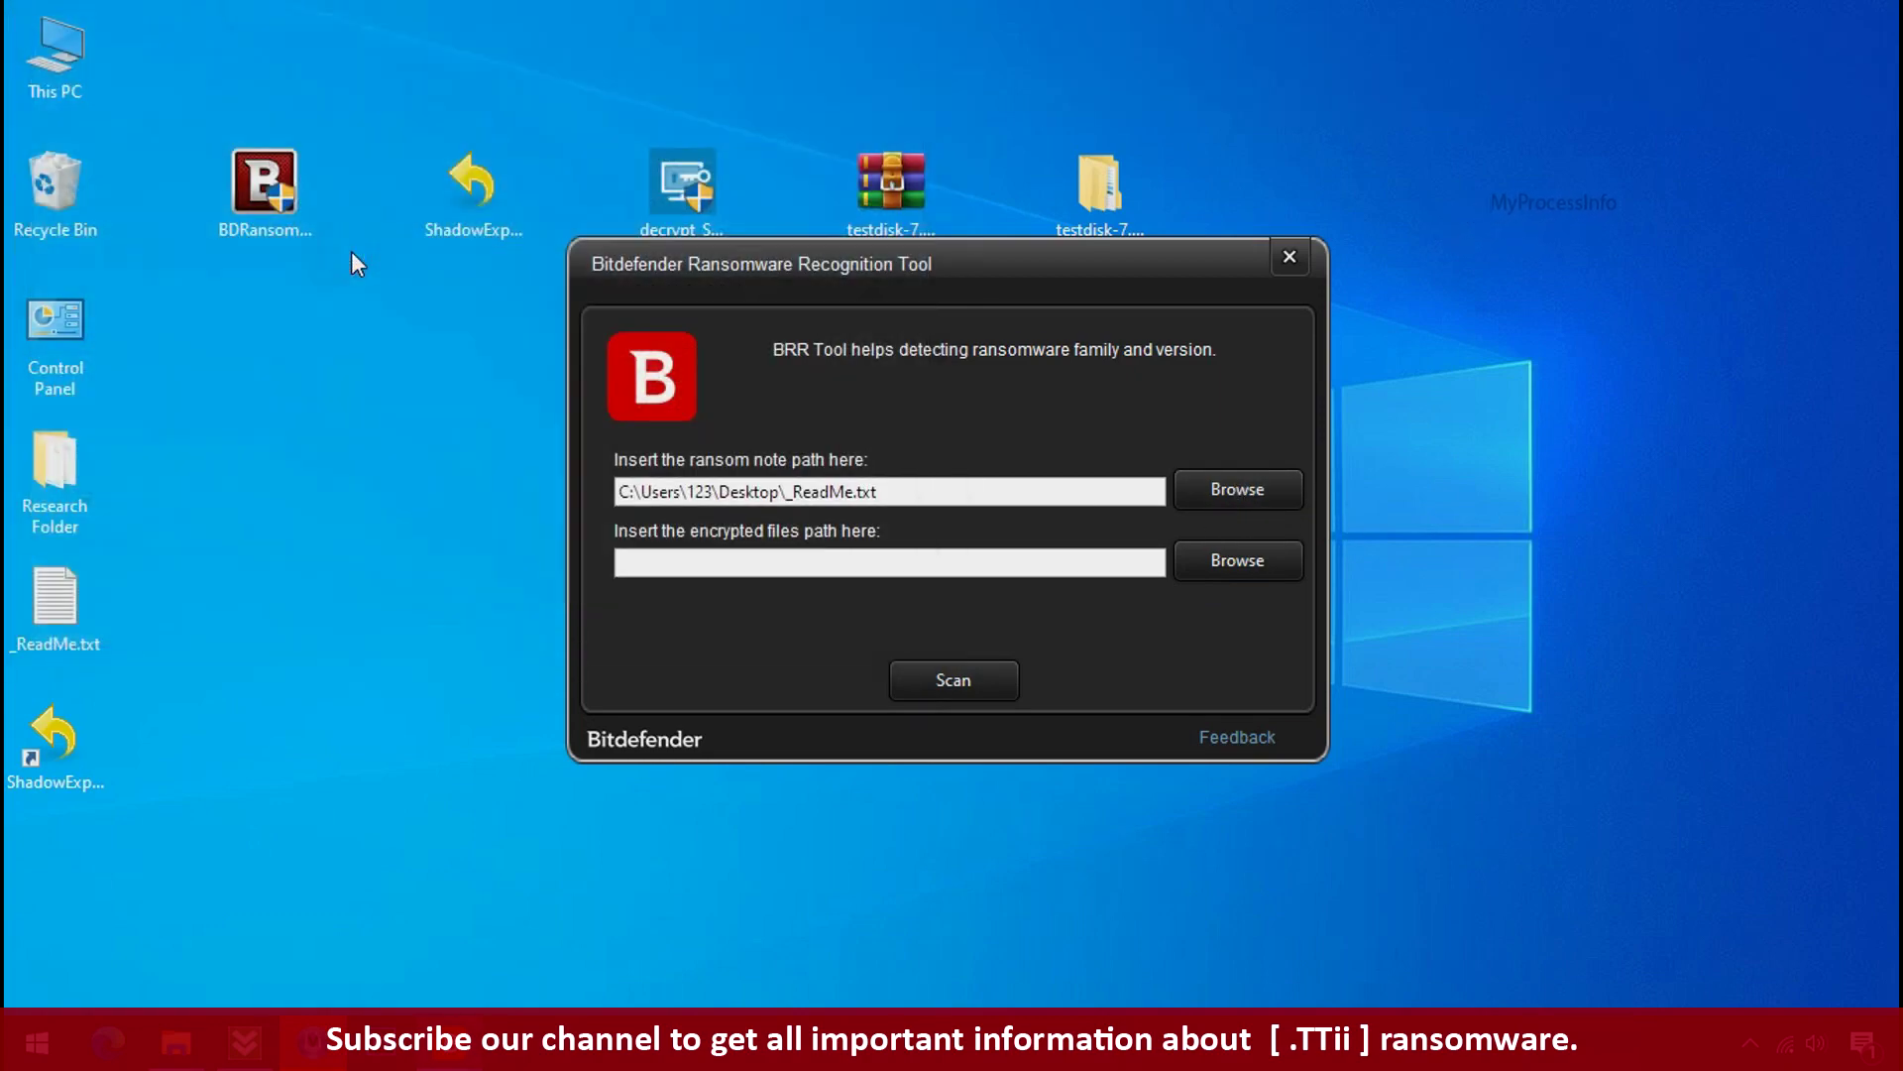
{"action": "left_click", "coordinate": [954, 694]}
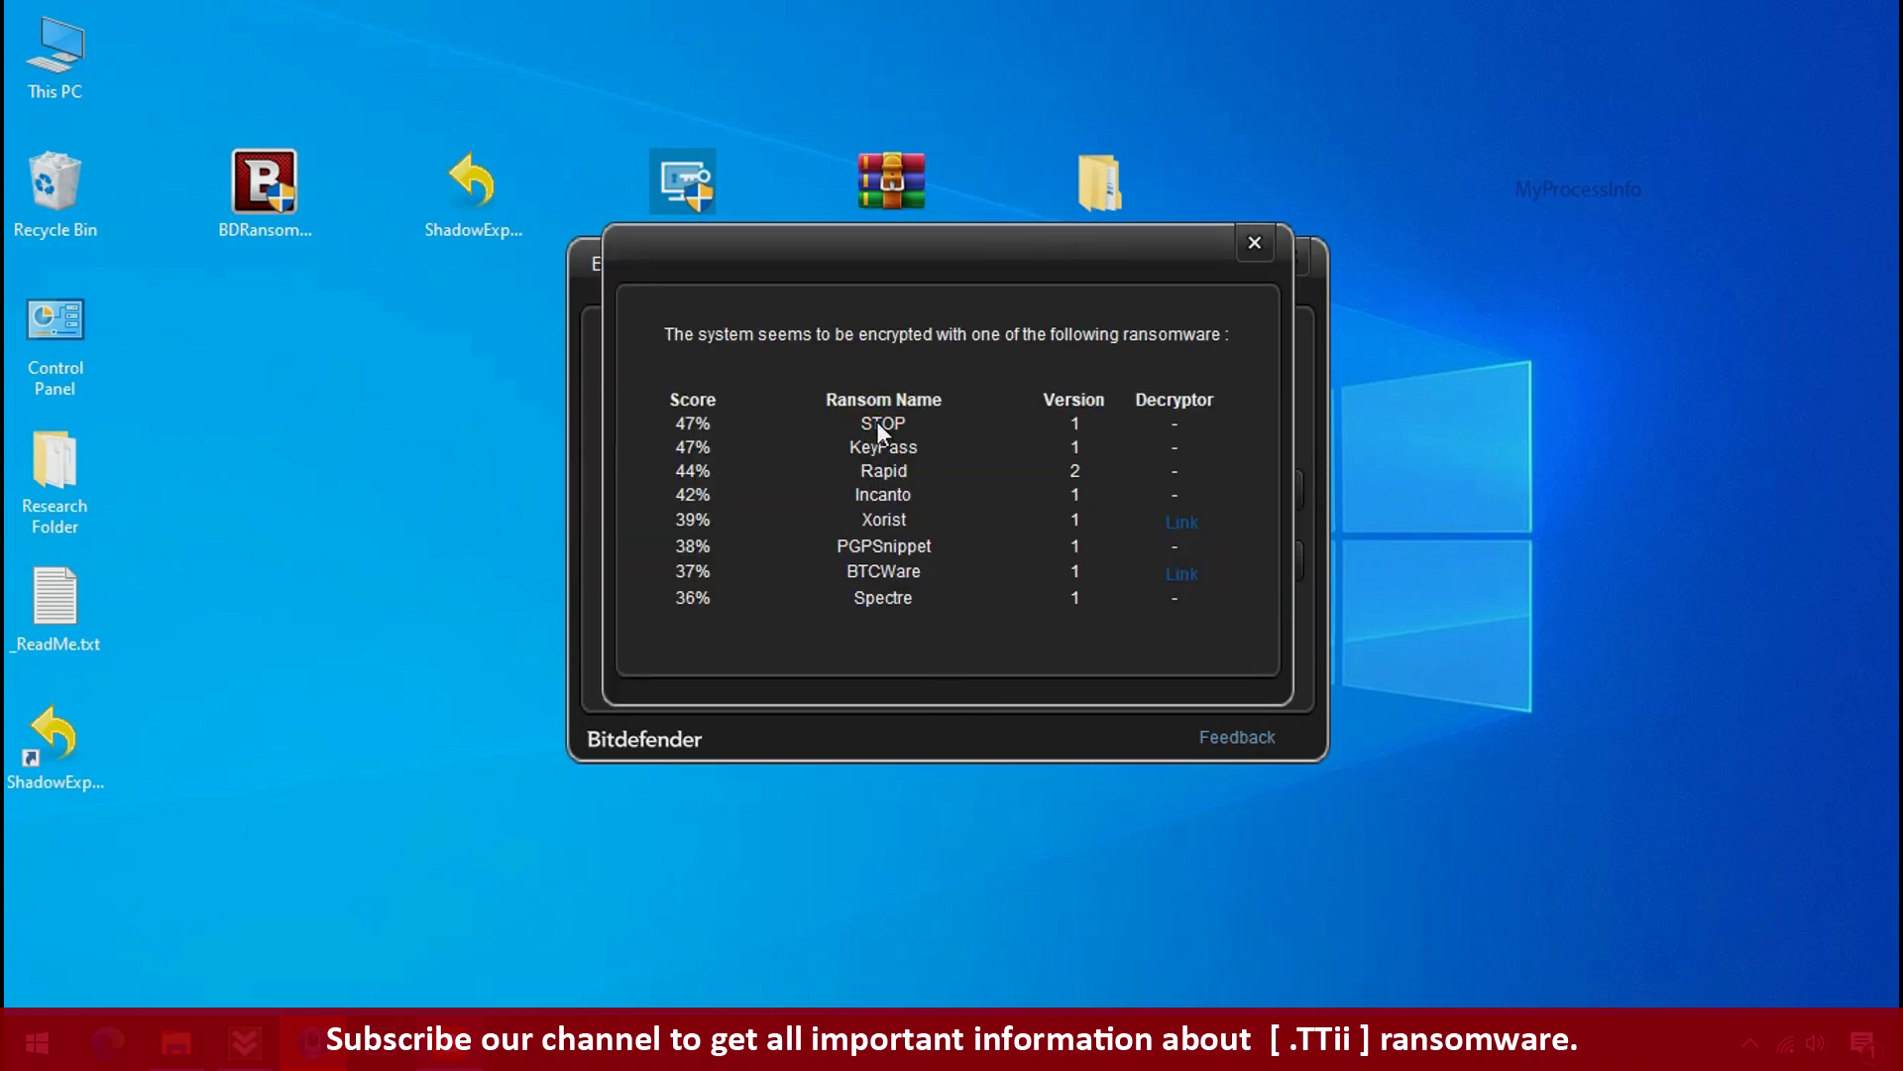
{"action": "left_click", "coordinate": [1253, 244]}
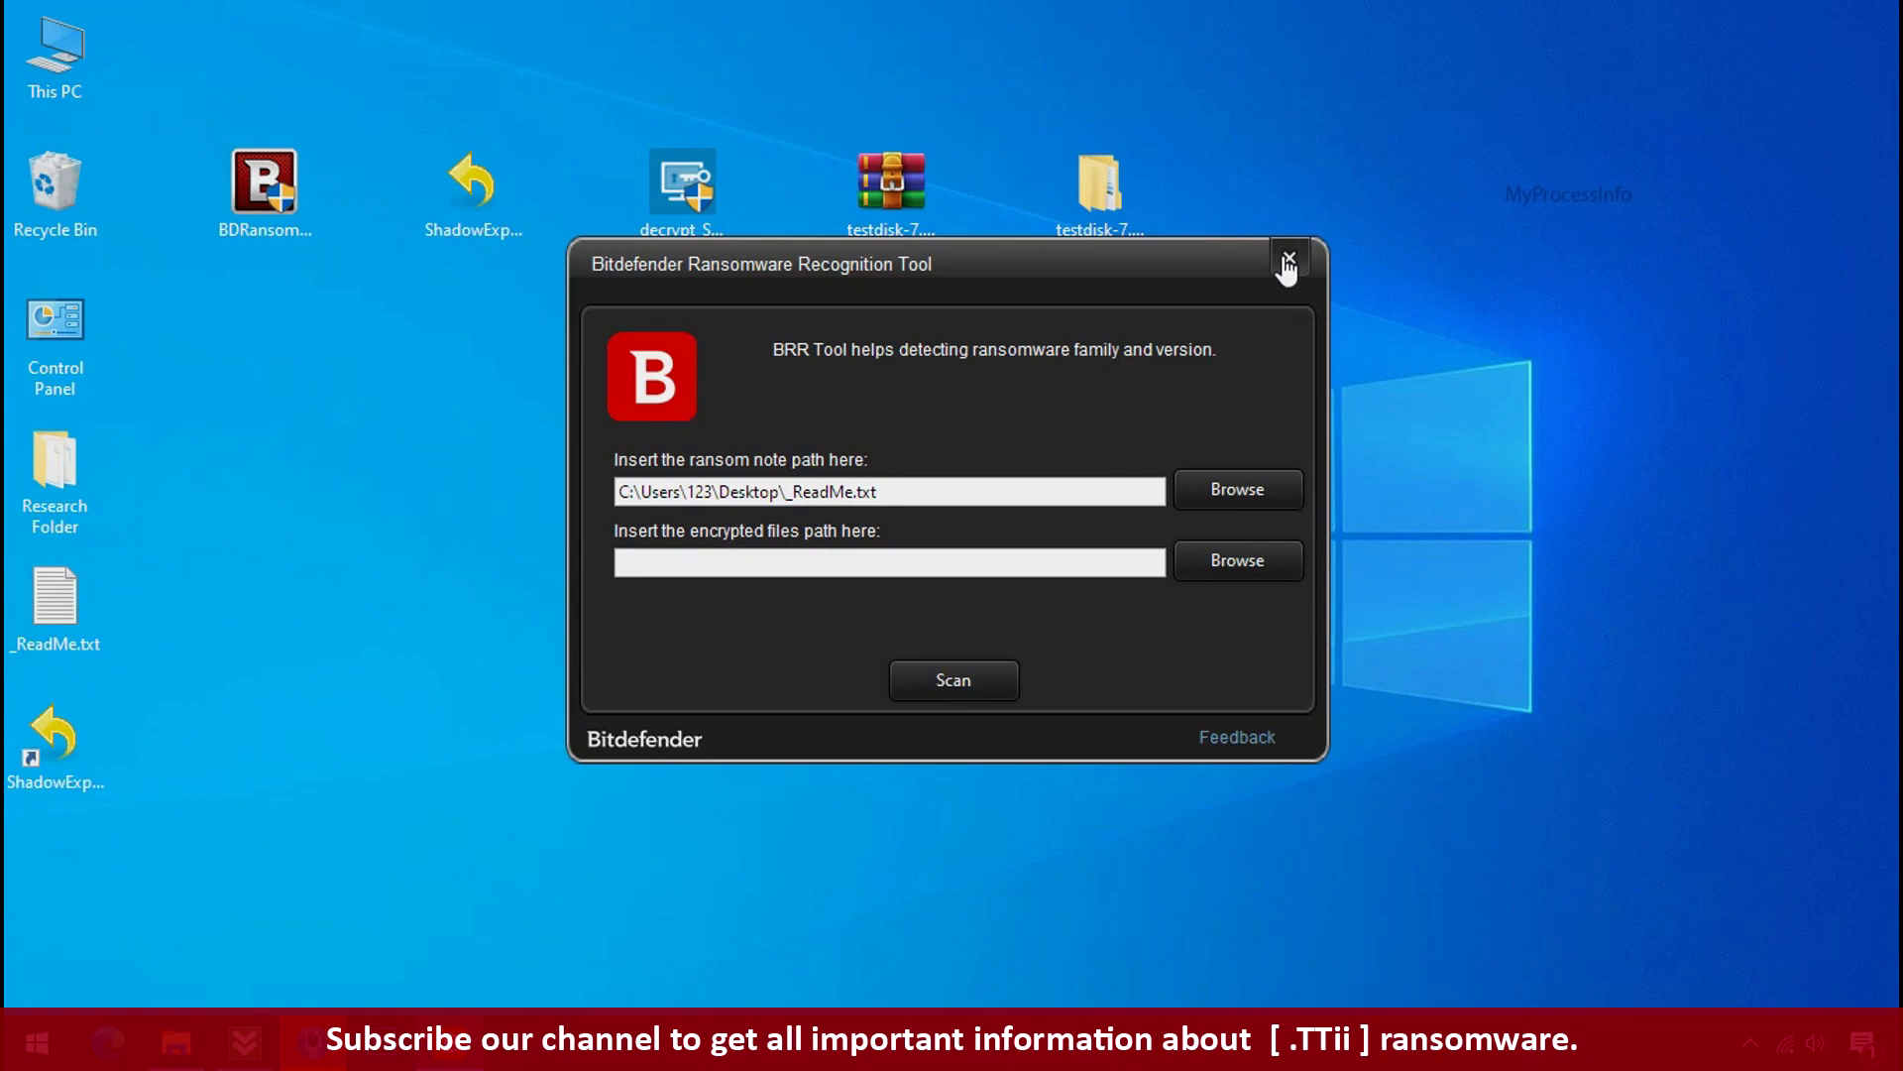
{"action": "left_click", "coordinate": [1288, 263]}
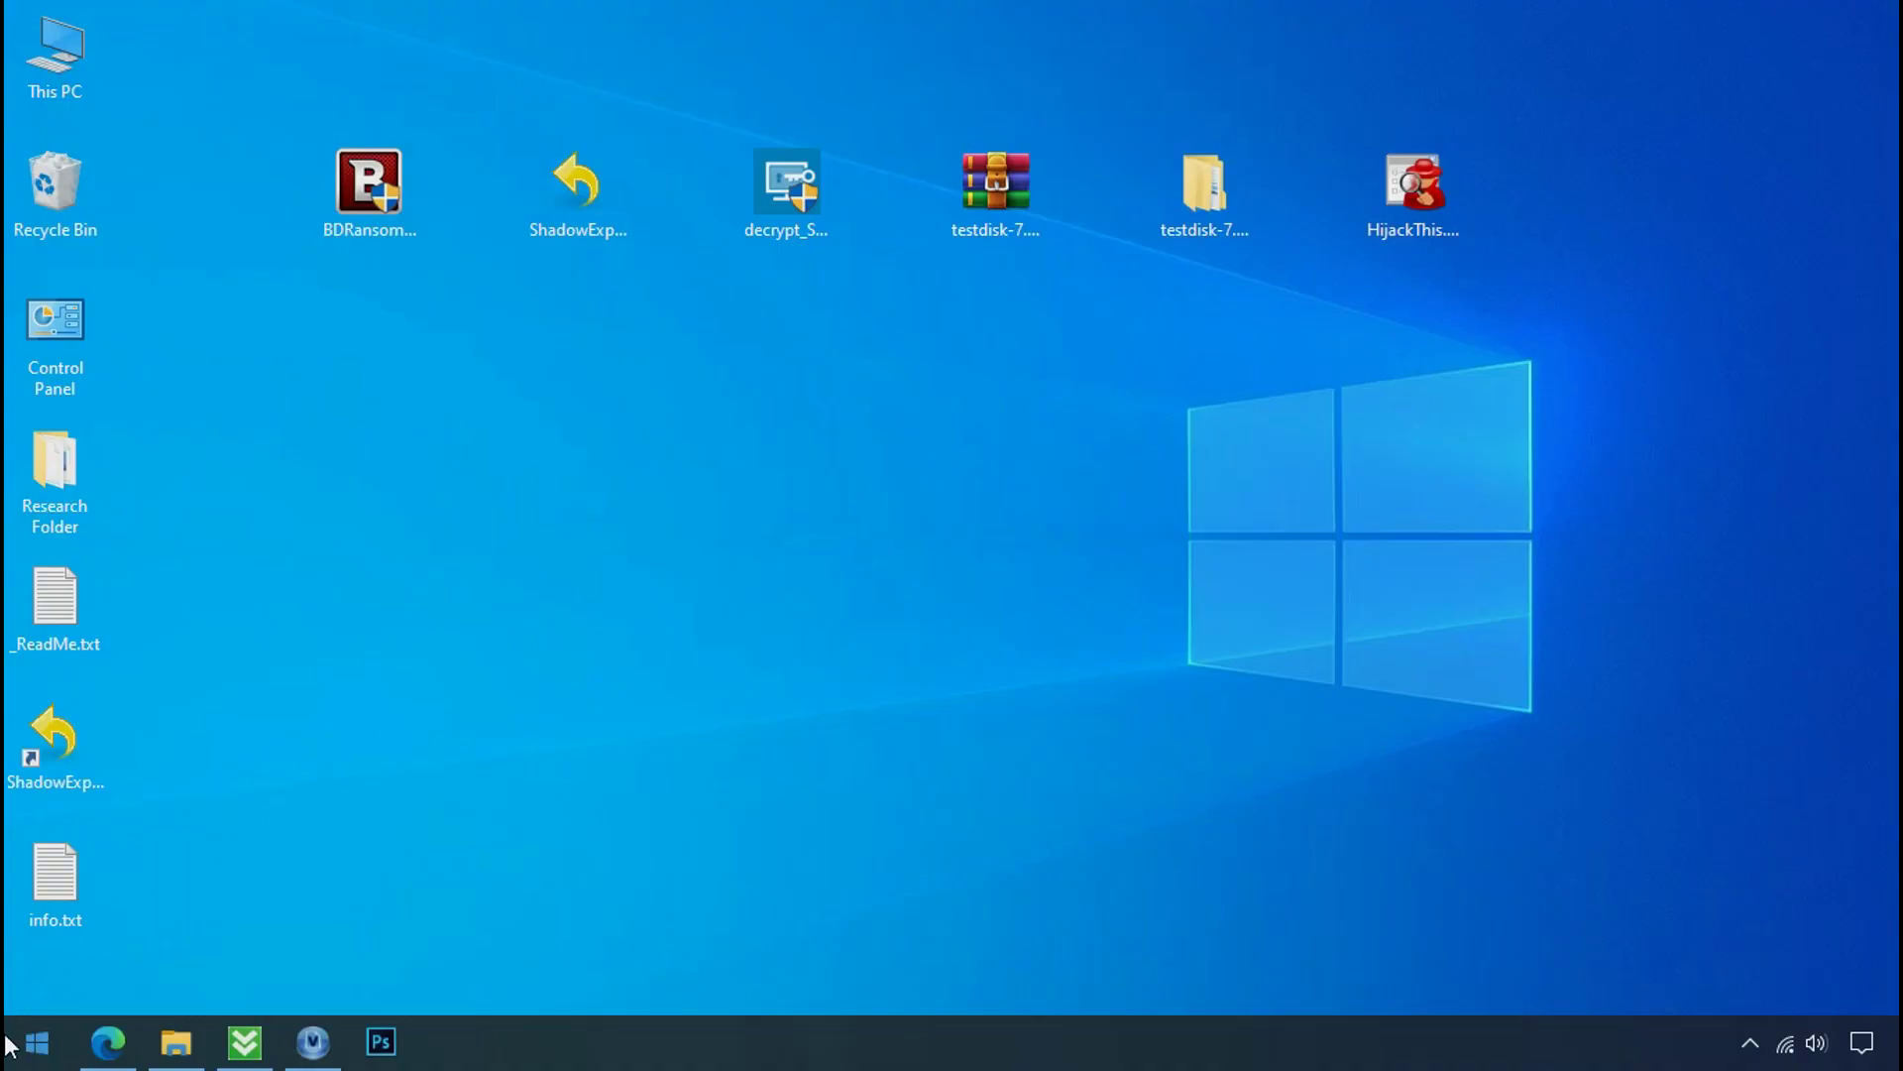
Step: Search %LOCALAPPDATA% from Start to open the AppData\Local folder
{"action": "left_click", "coordinate": [8, 1044]}
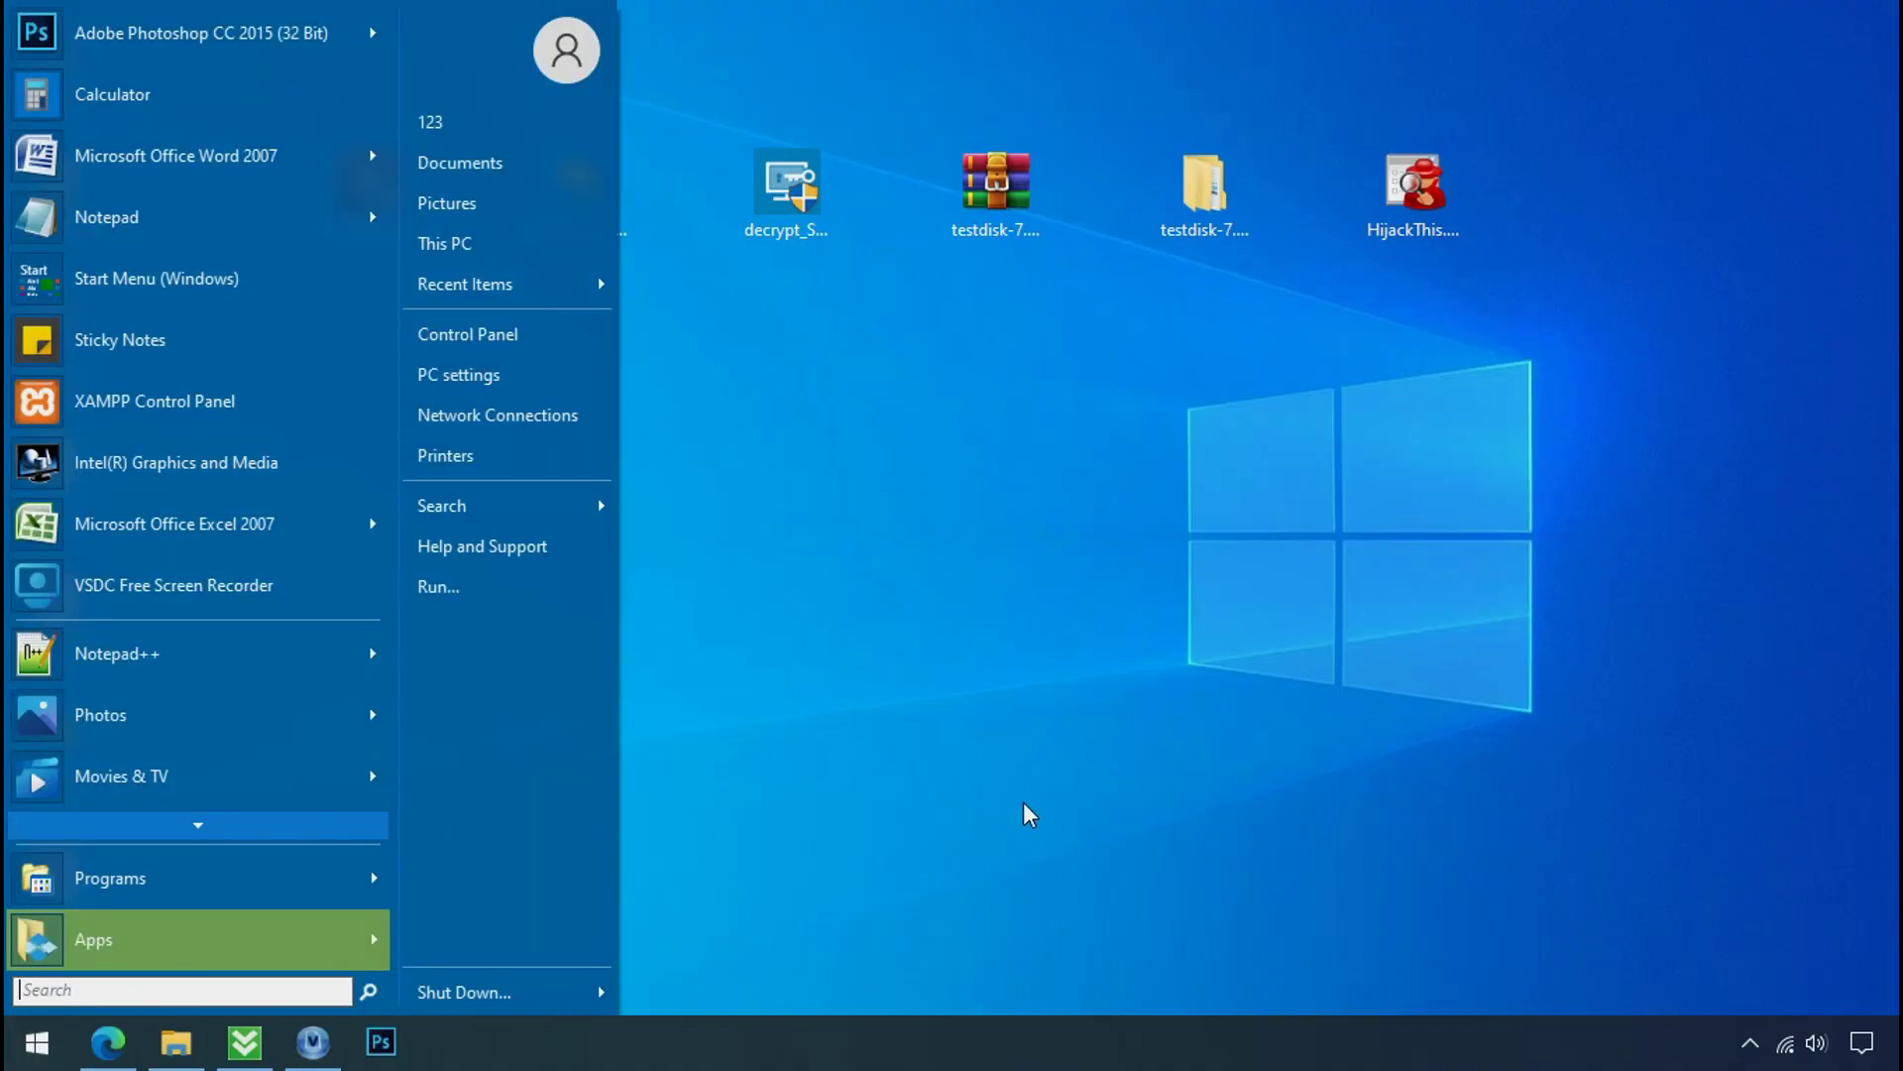
{"action": "type", "text": "%LOCAL"}
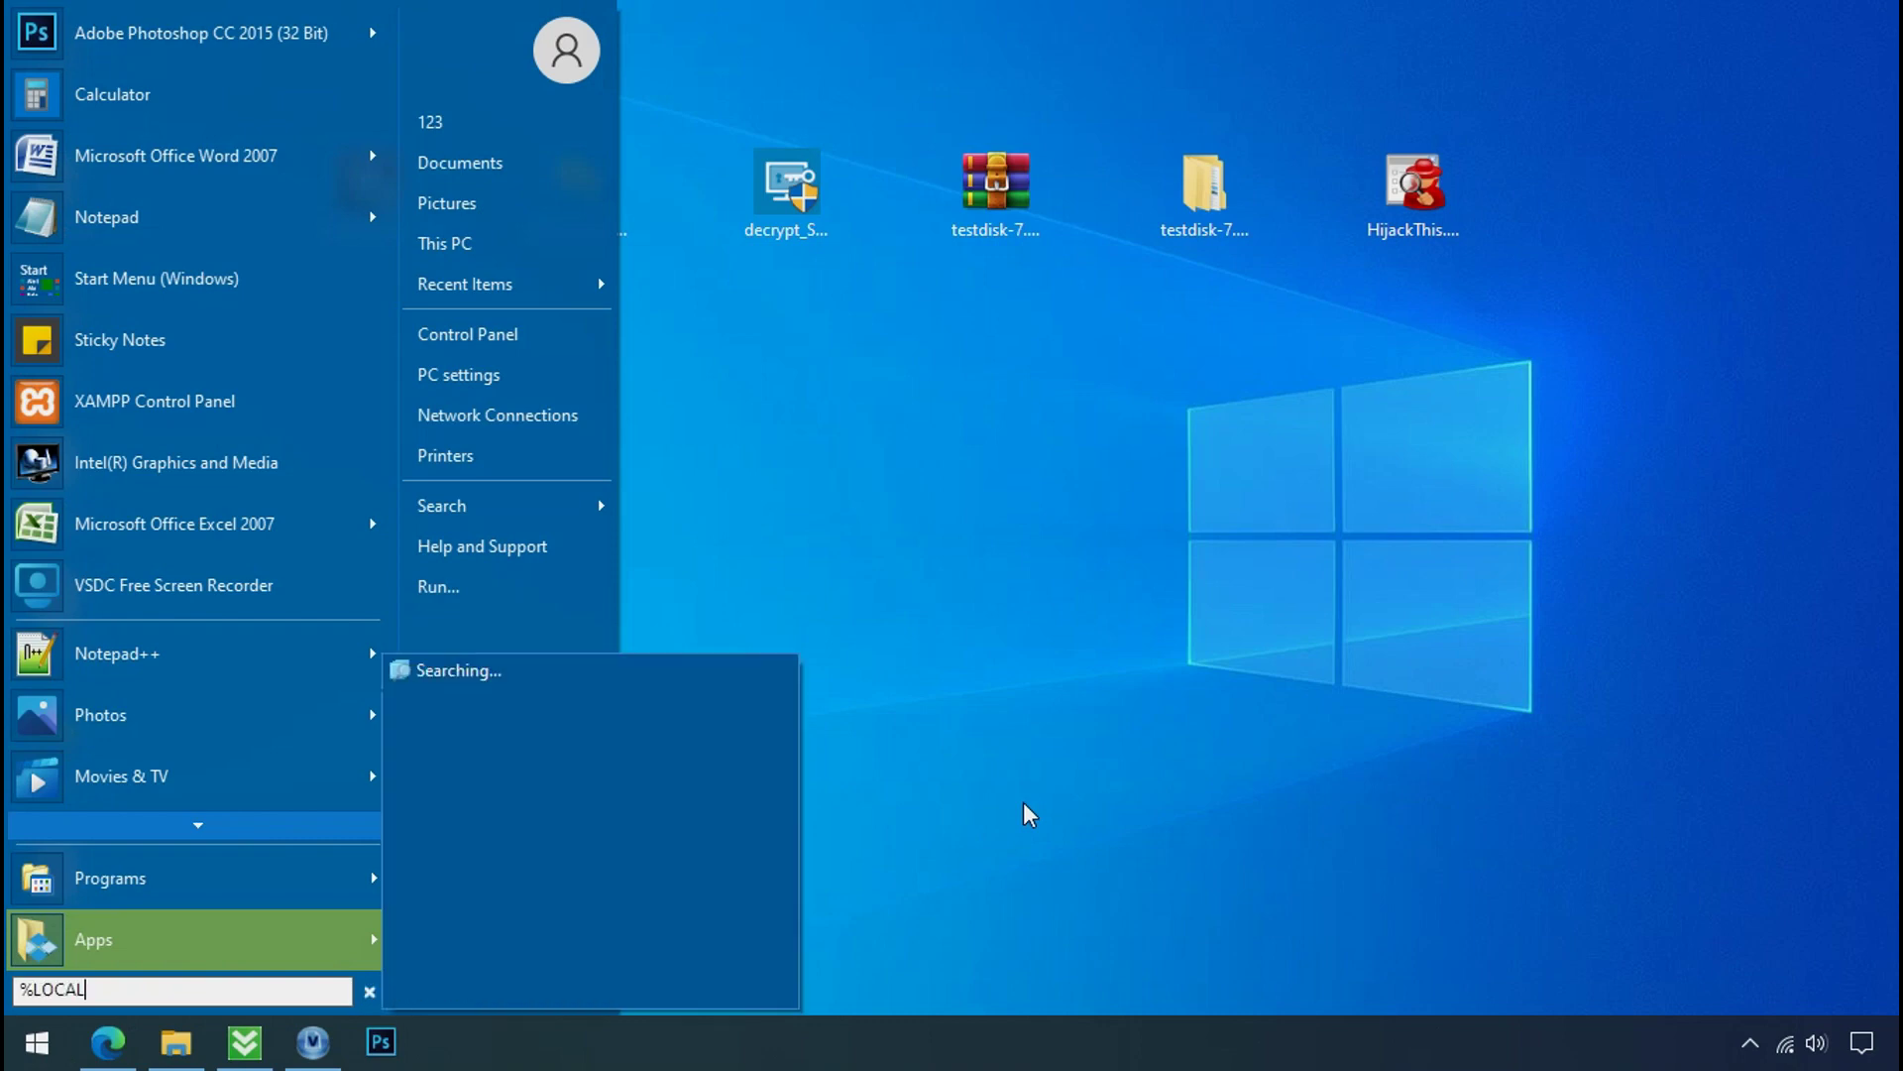
{"action": "type", "text": "APPDATA%"}
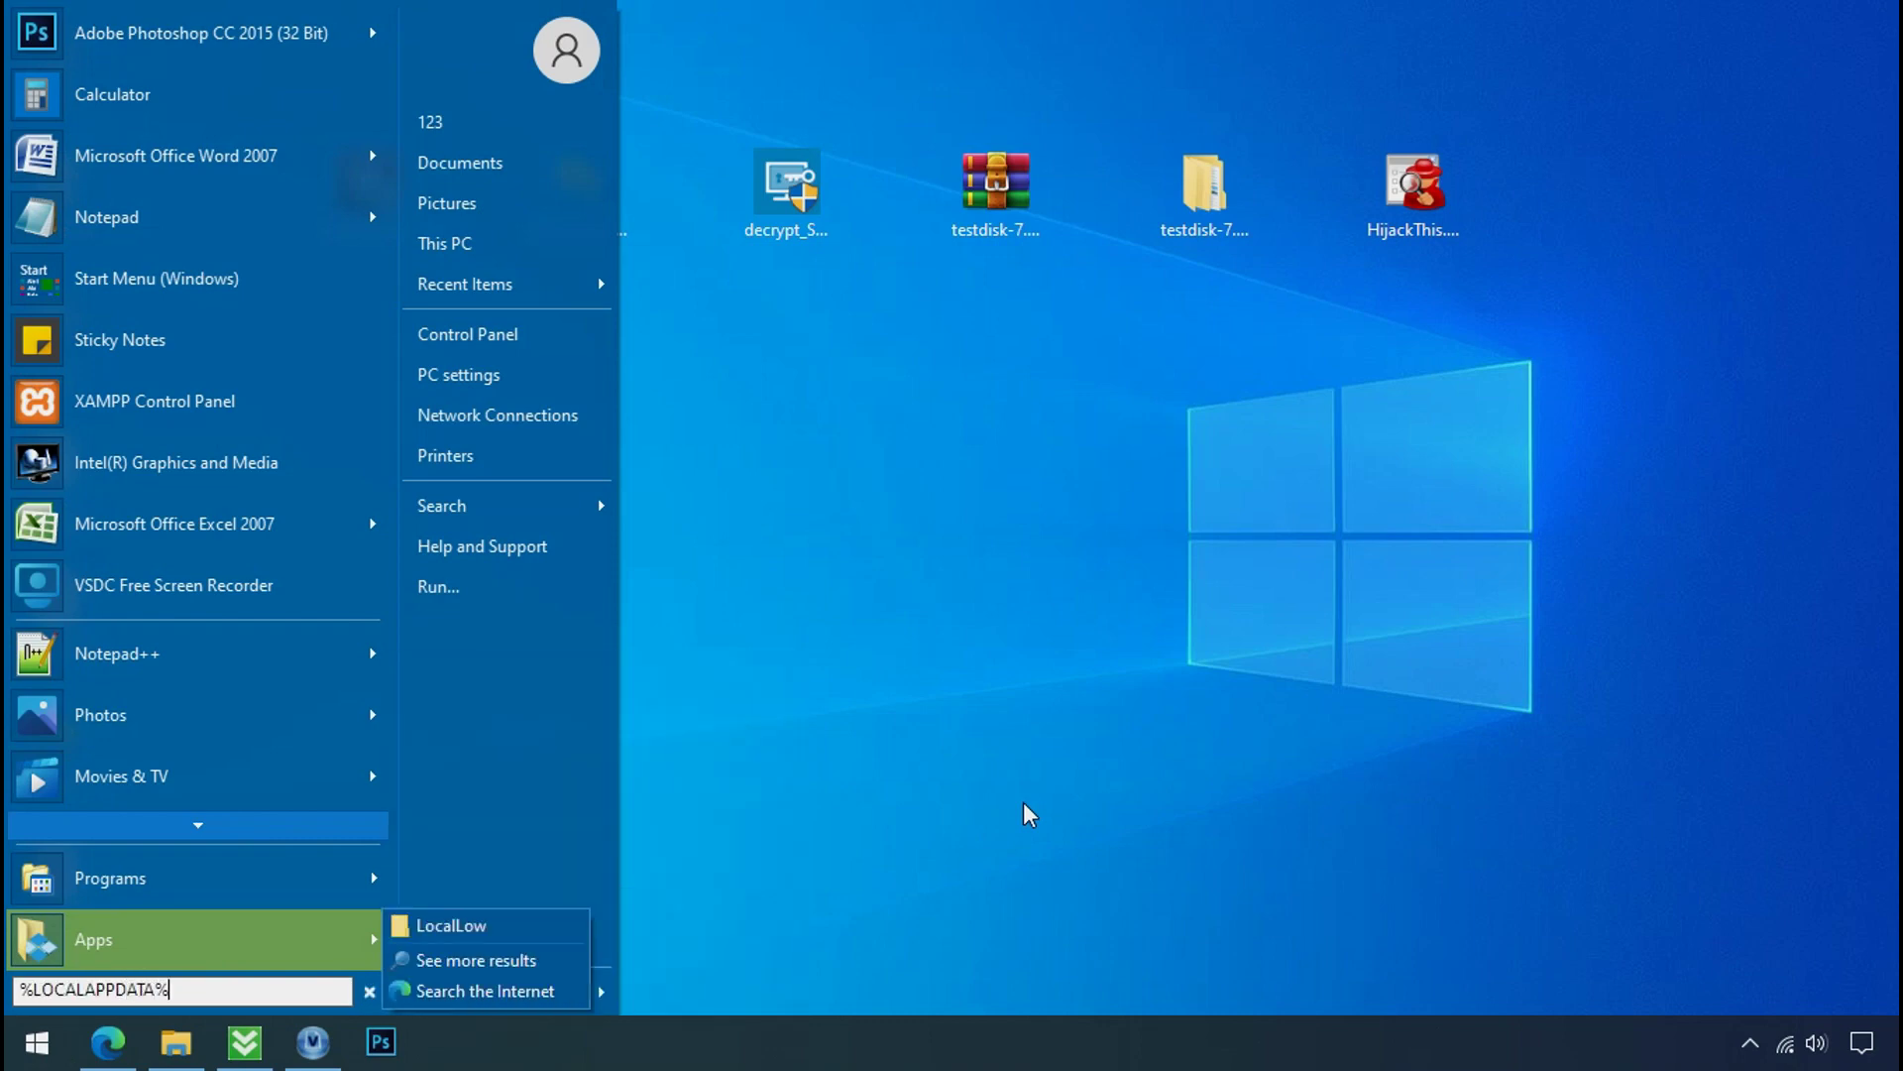
{"action": "key", "text": "Return"}
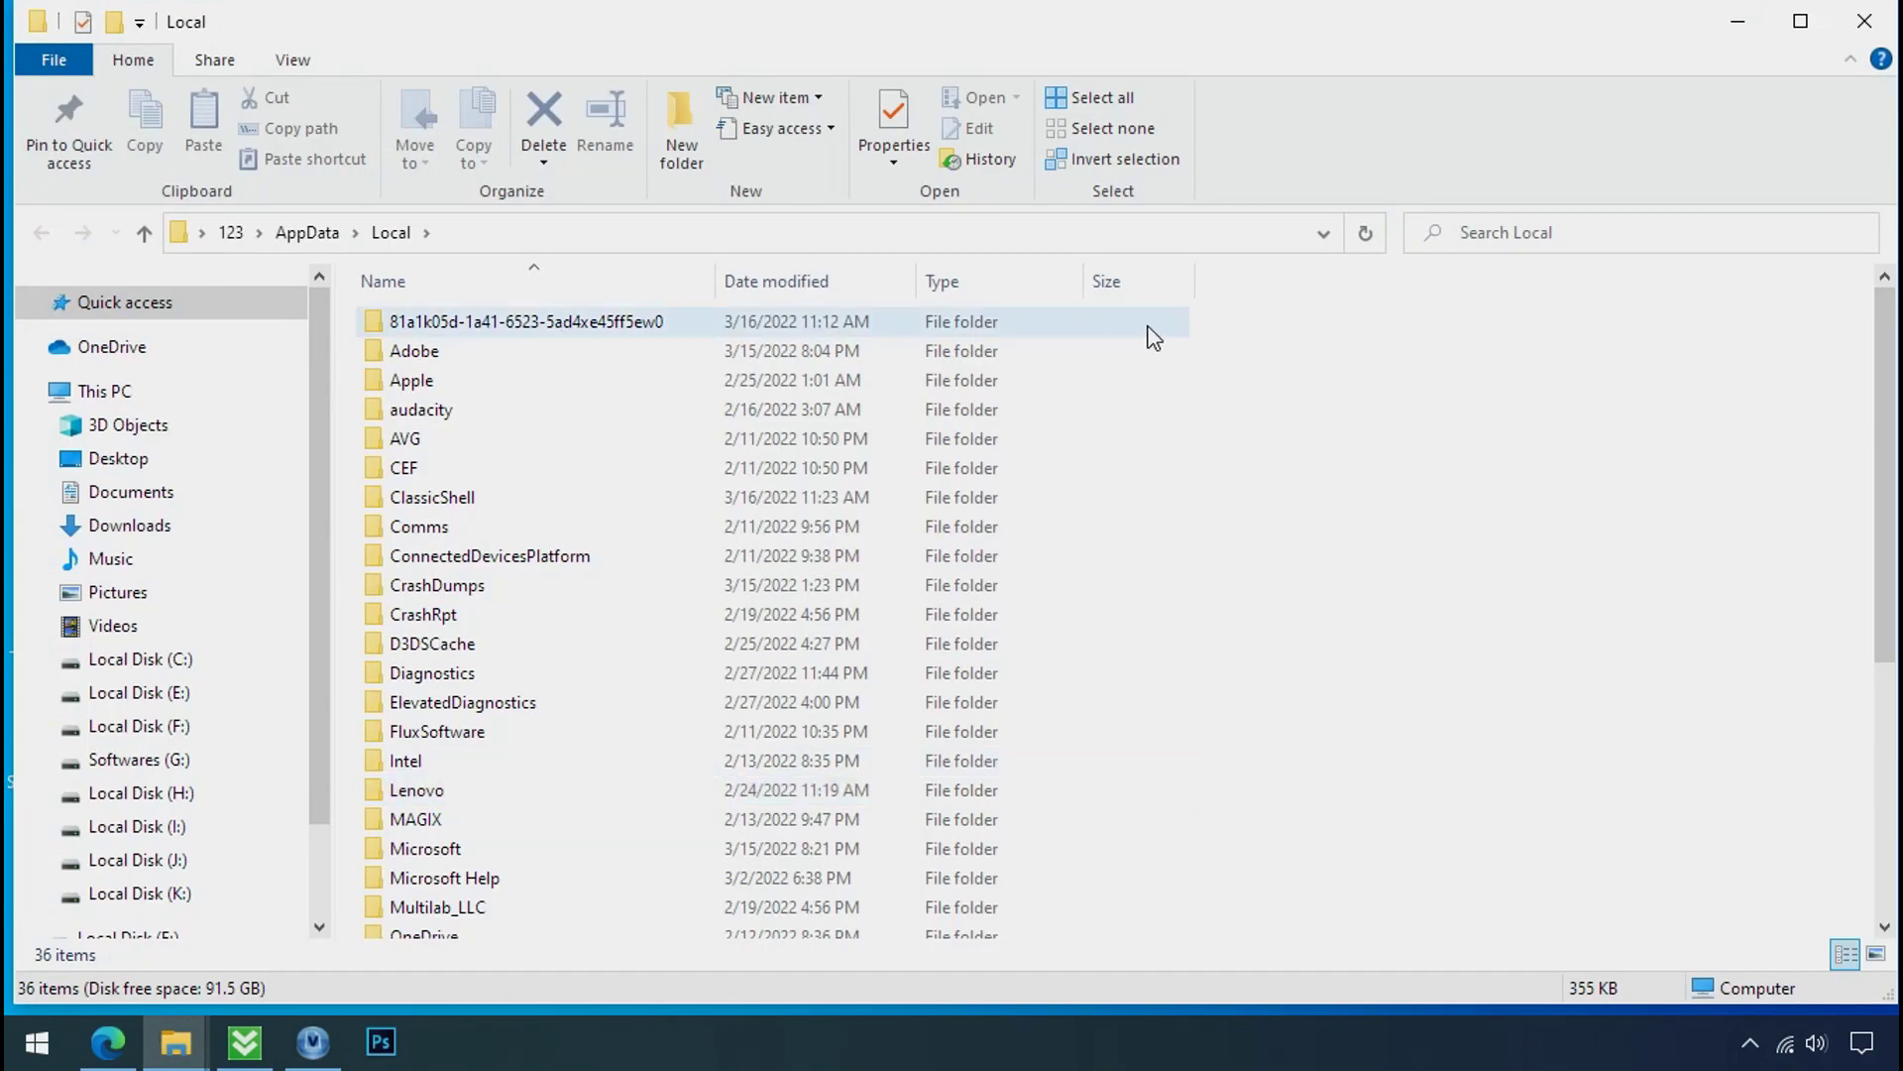
Step: Open the random-named 81a1k05d… folder and delete D6E1.exe
{"action": "left_click", "coordinate": [1148, 336]}
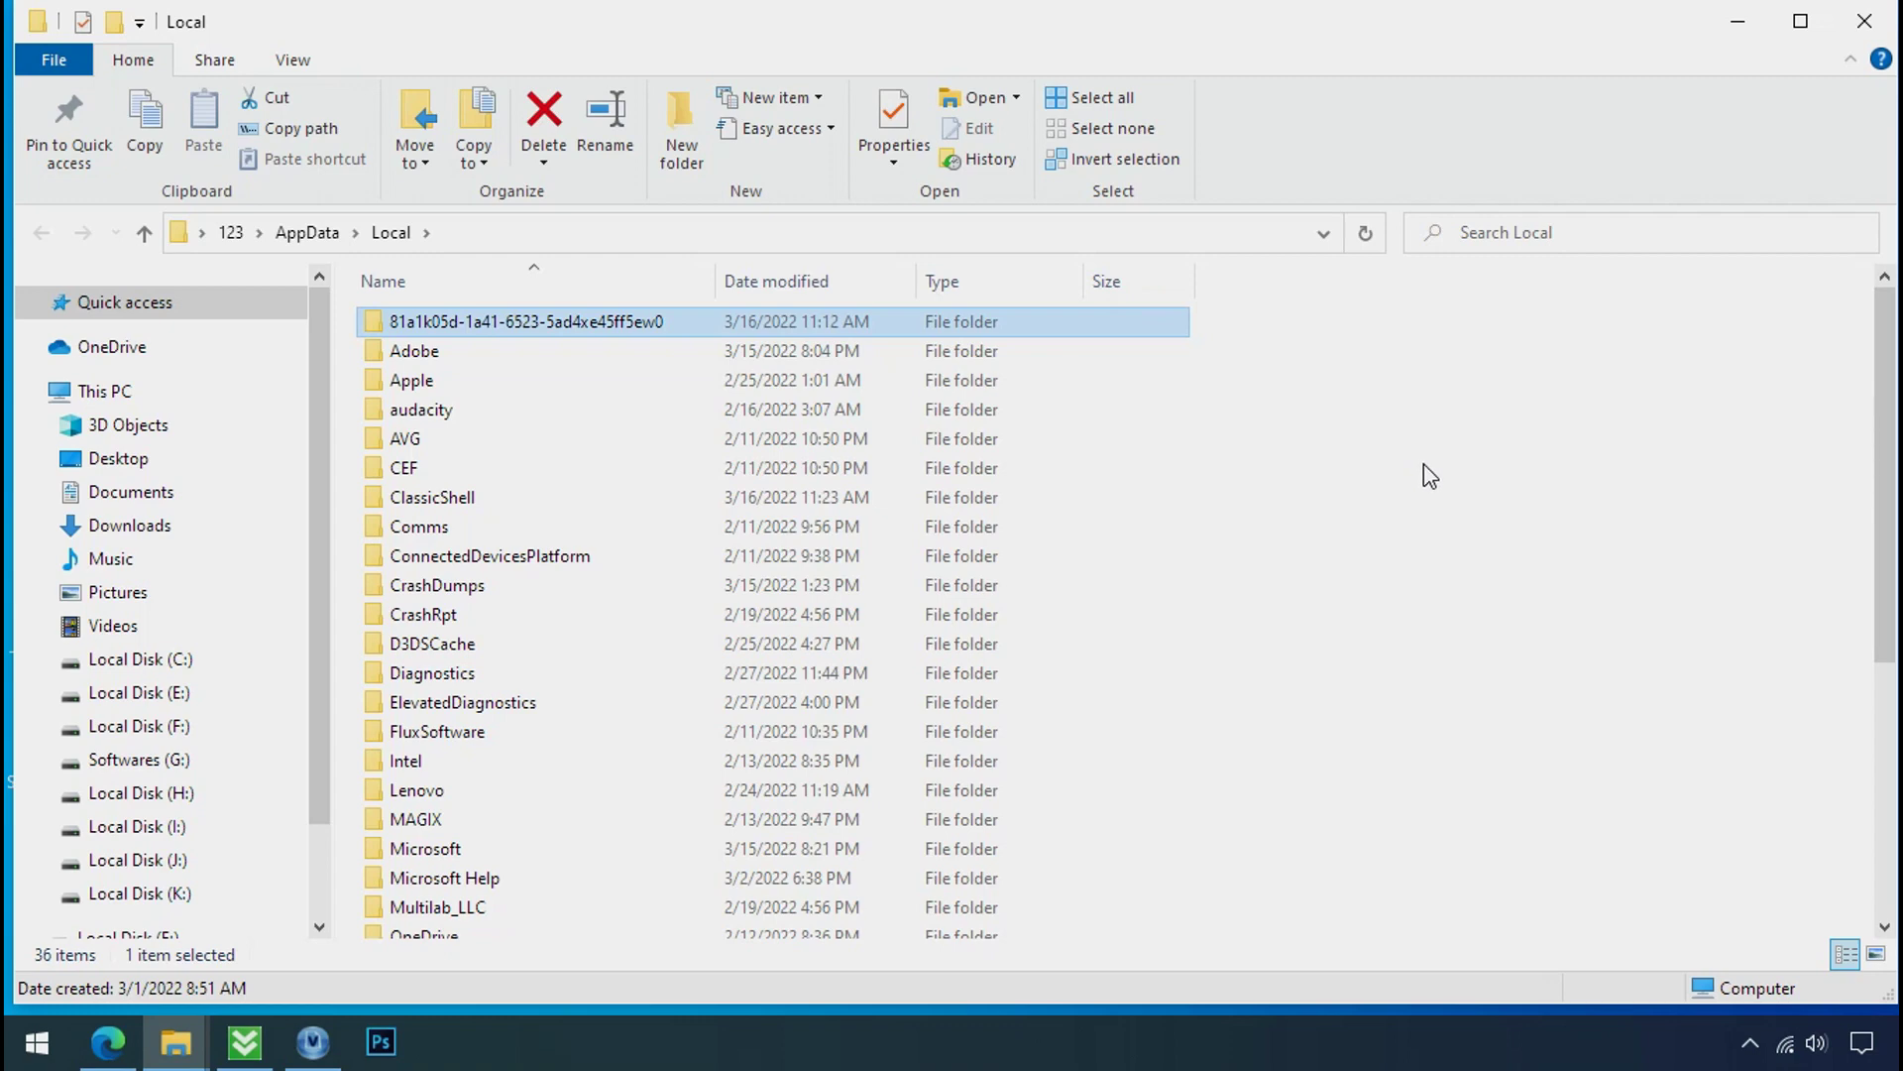
{"action": "double_click", "coordinate": [515, 327]}
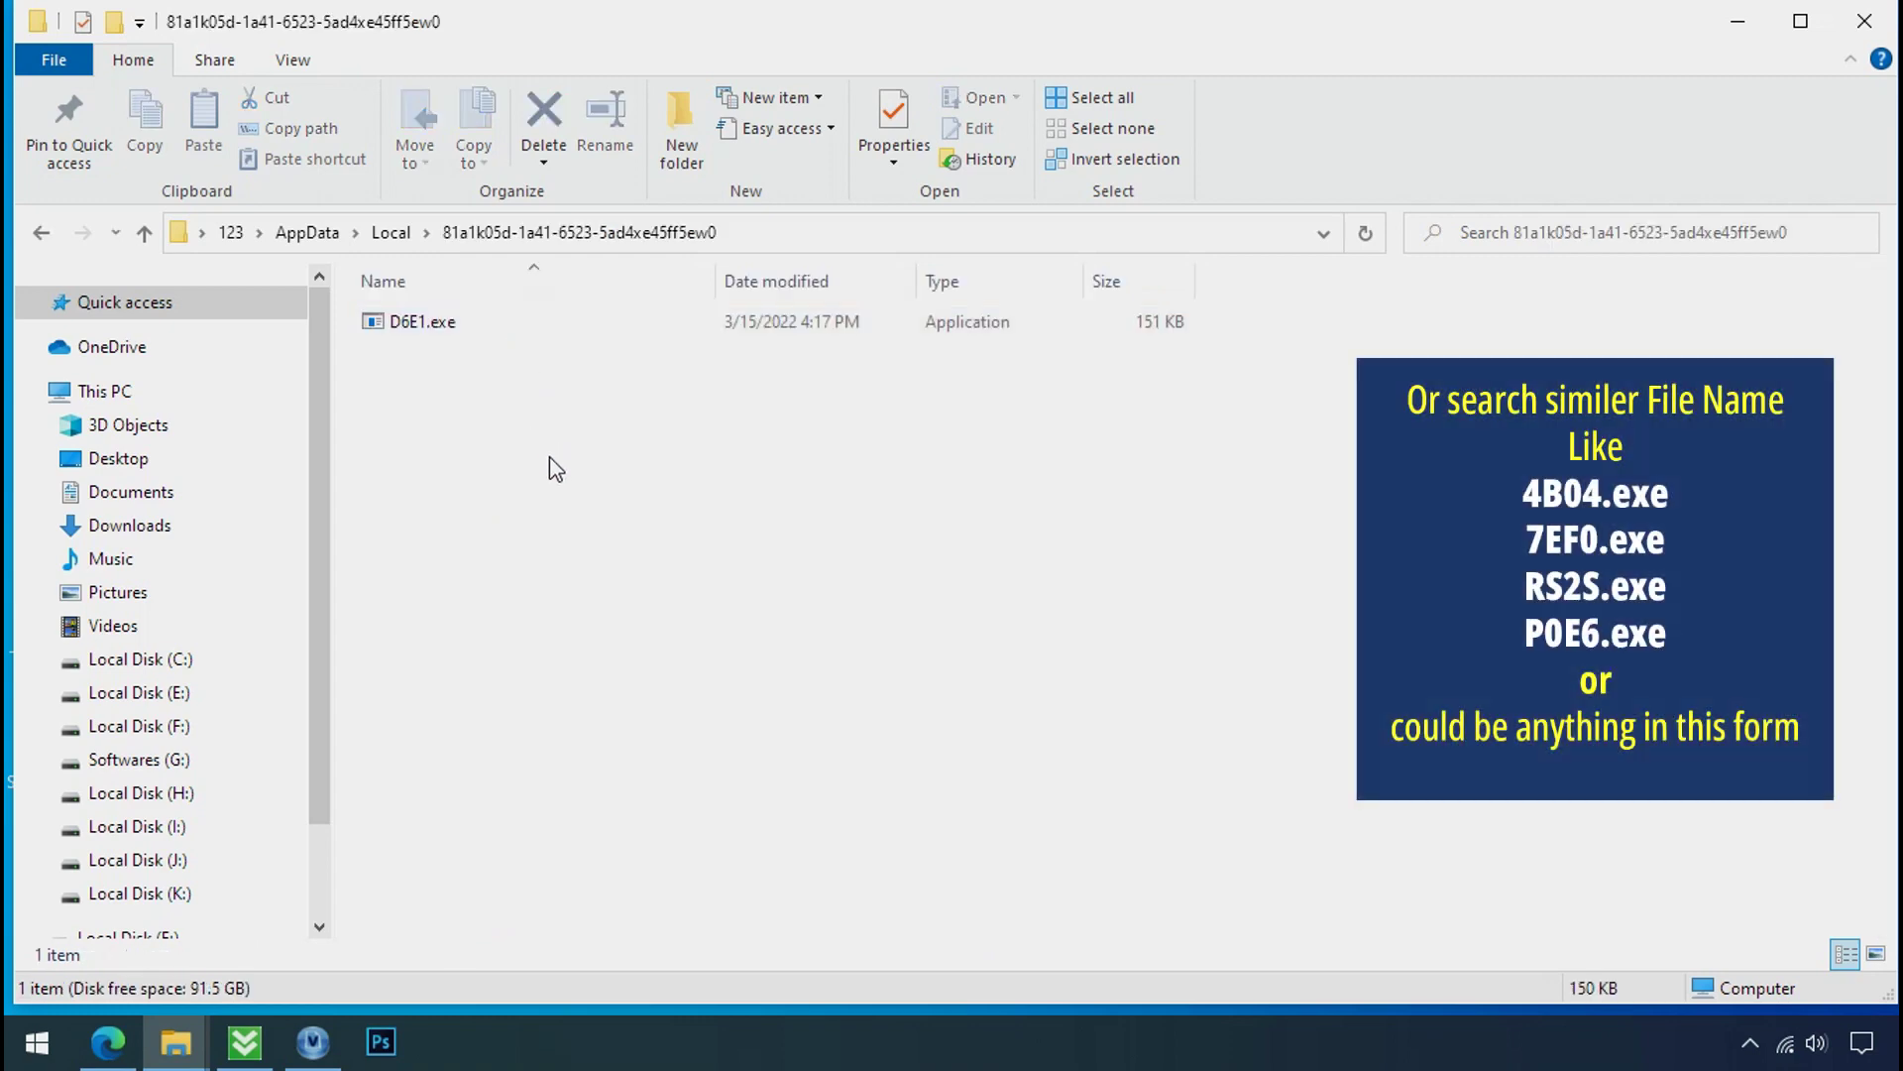
{"action": "left_click", "coordinate": [376, 337]}
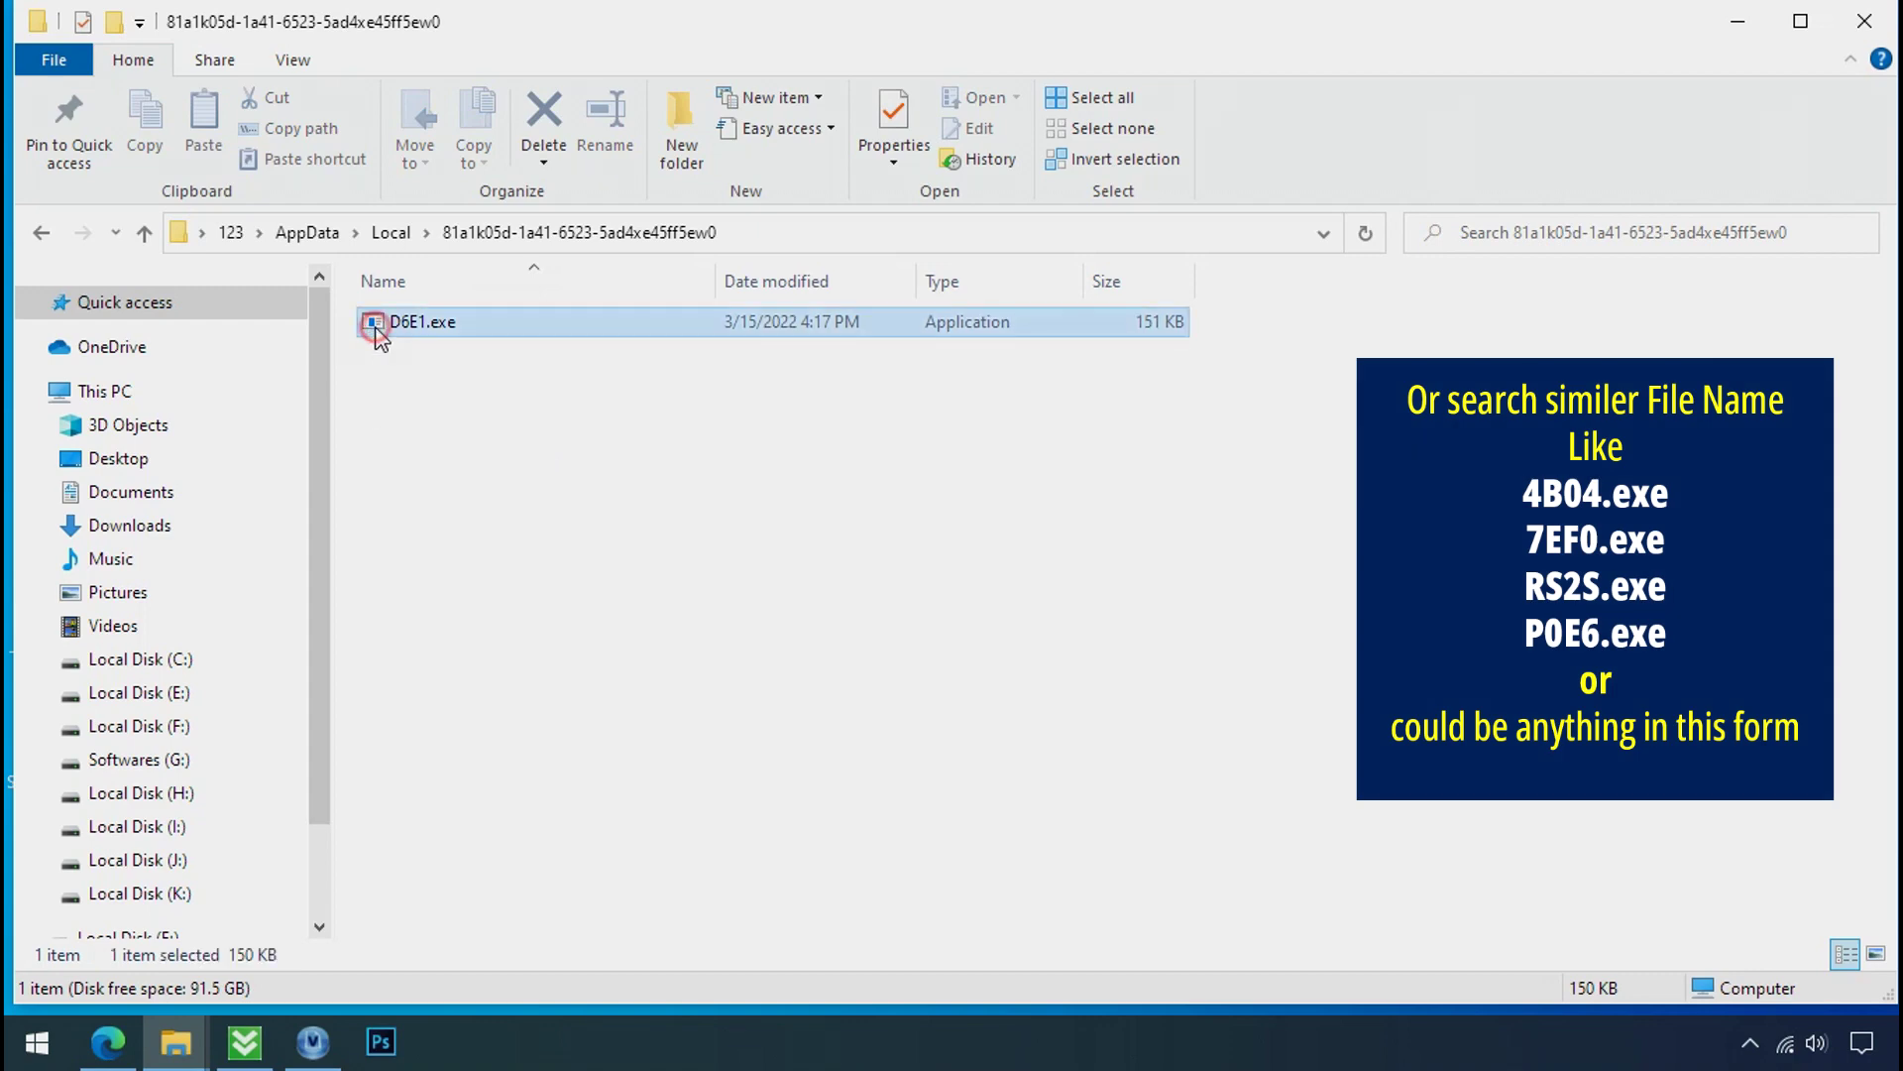
{"action": "right_click", "coordinate": [423, 336]}
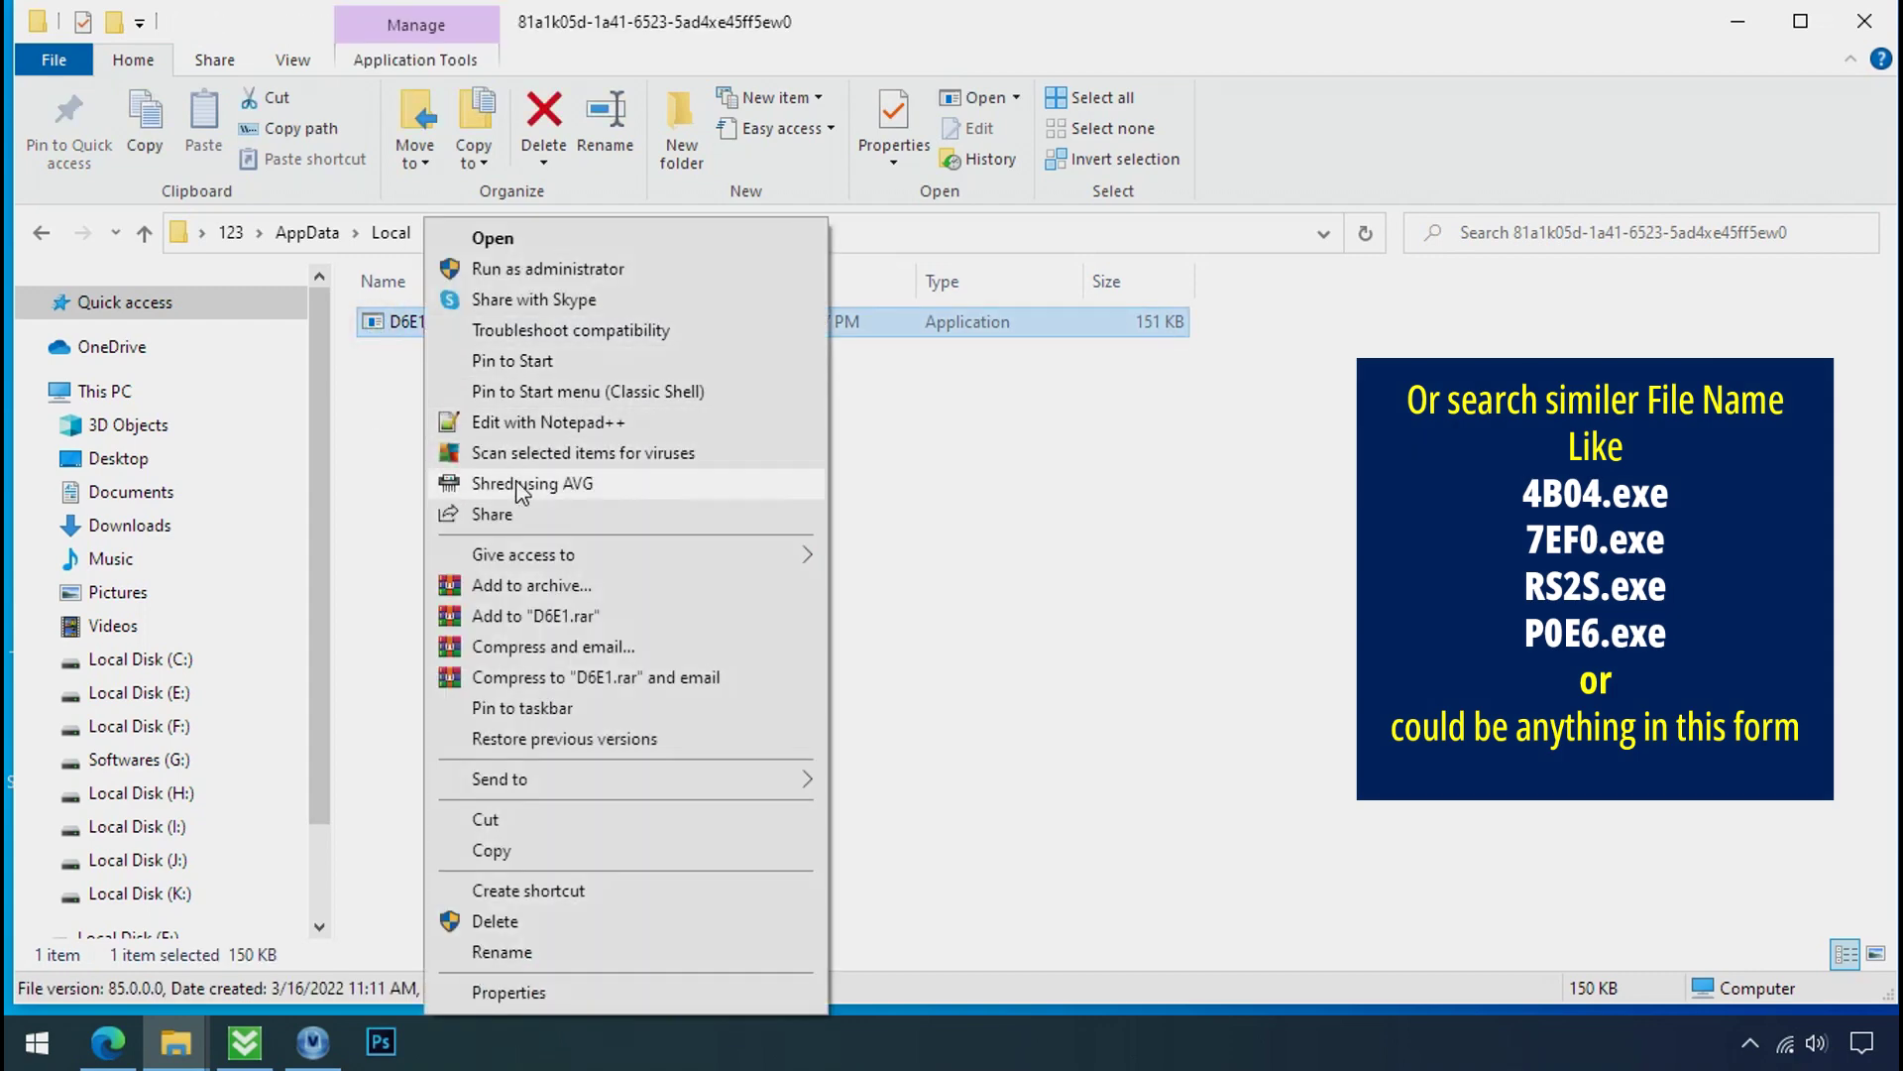
{"action": "left_click", "coordinate": [591, 921]}
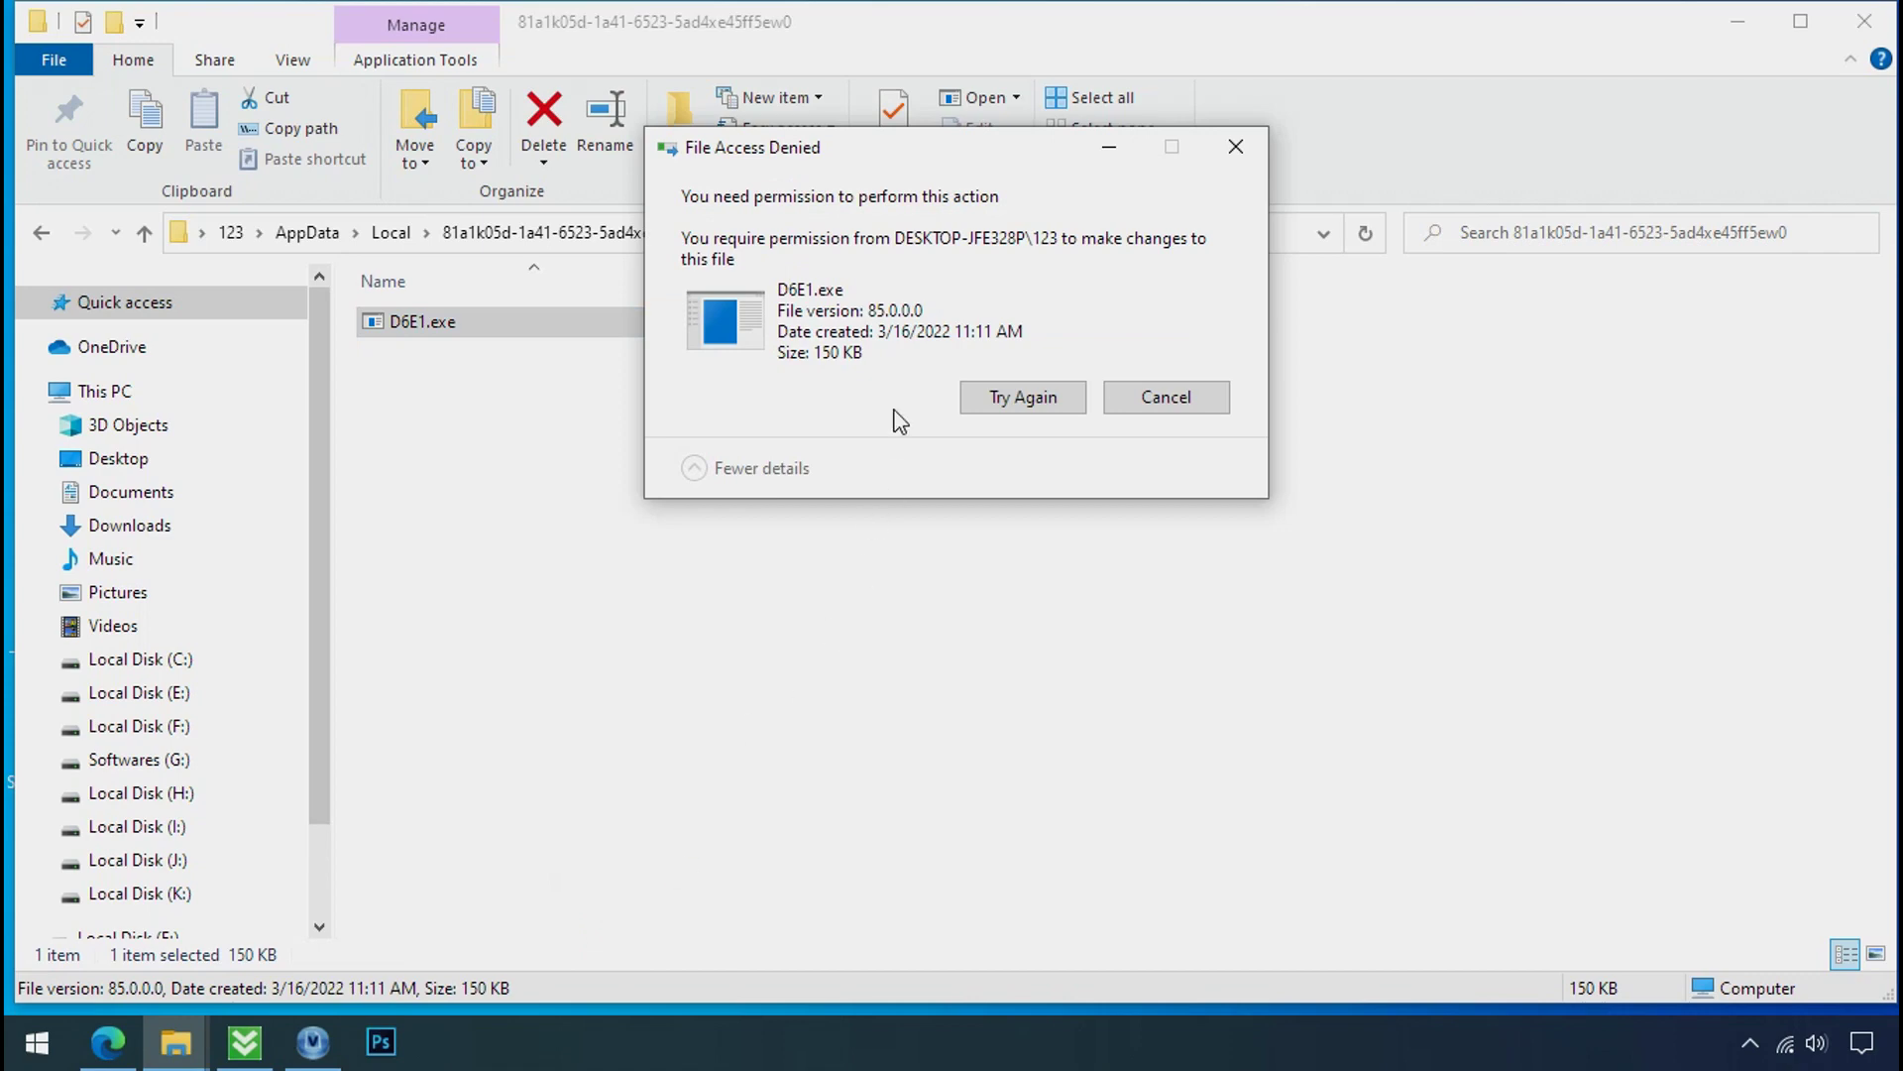
Step: Retry the denied D6E1.exe deletion three times, then cancel and close File Explorer
{"action": "left_click", "coordinate": [1020, 406]}
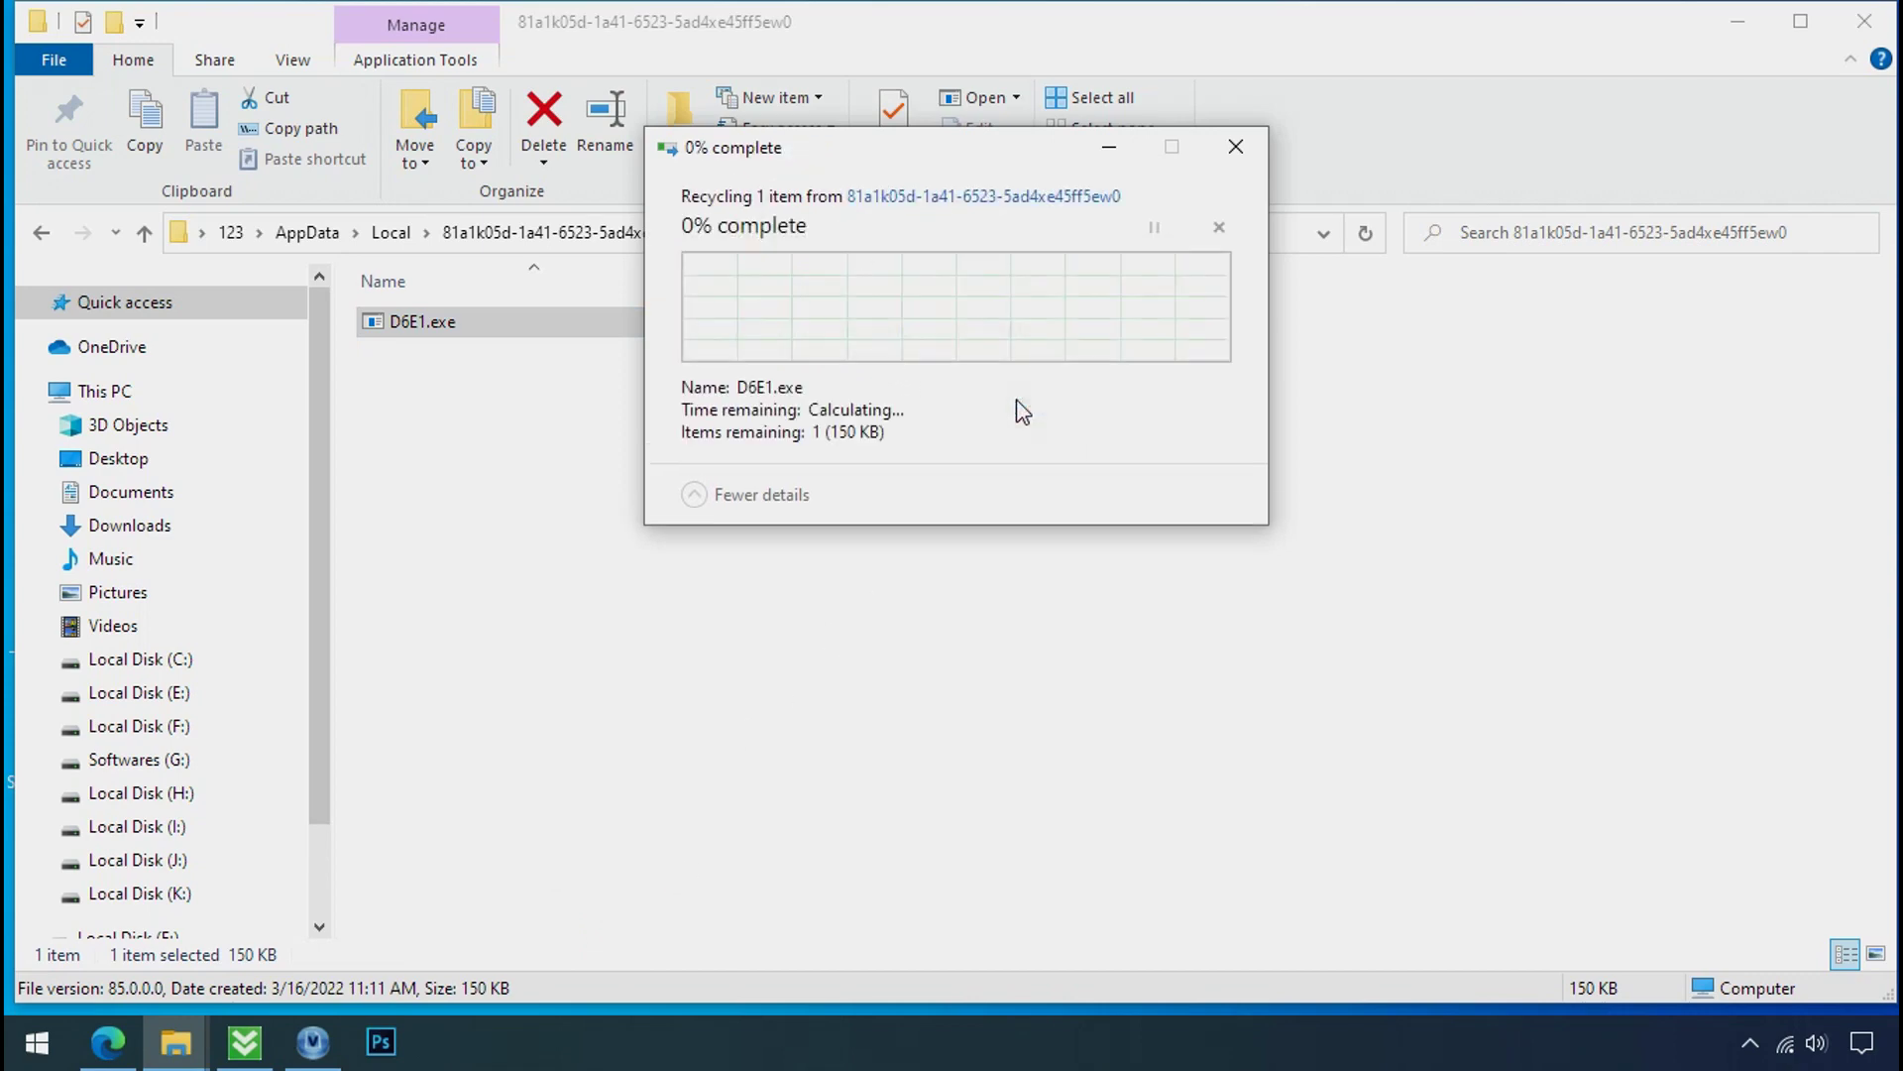
{"action": "left_click", "coordinate": [1020, 405]}
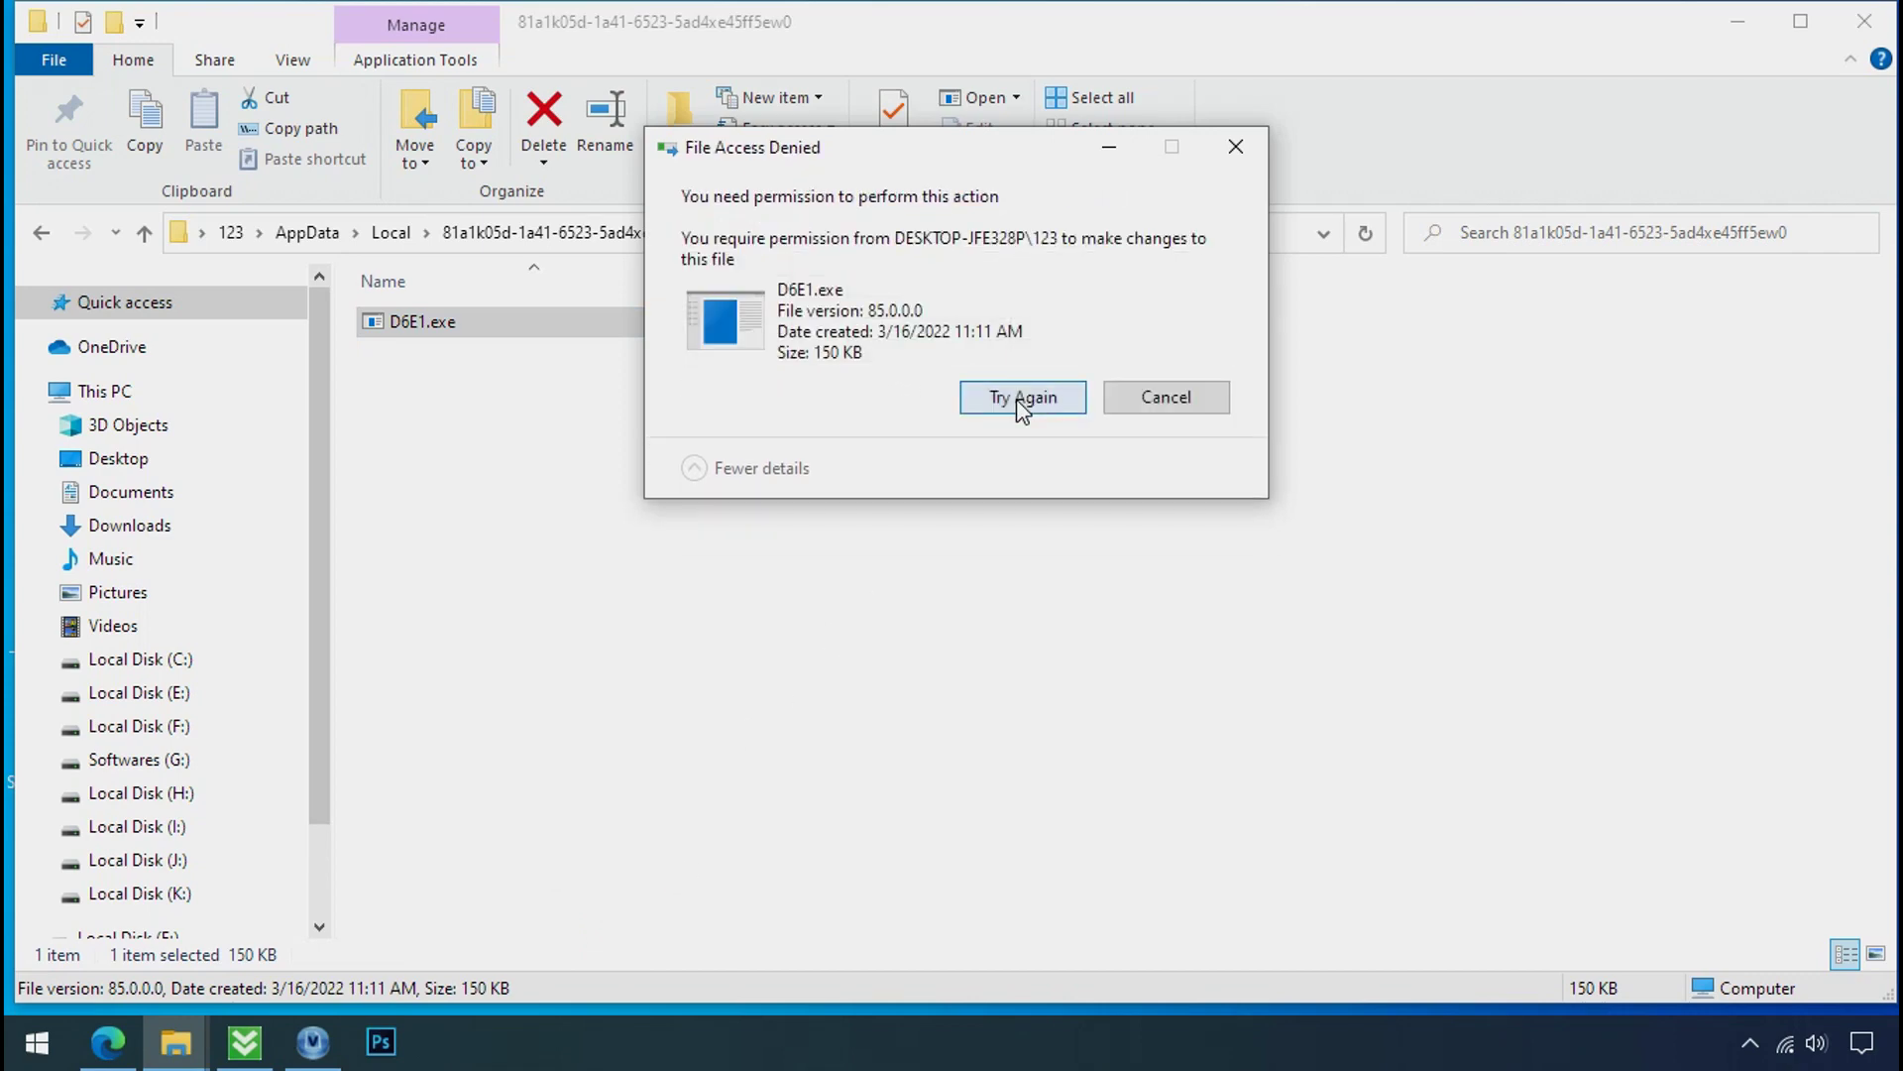
{"action": "left_click", "coordinate": [1020, 401]}
{"action": "left_click", "coordinate": [1234, 147]}
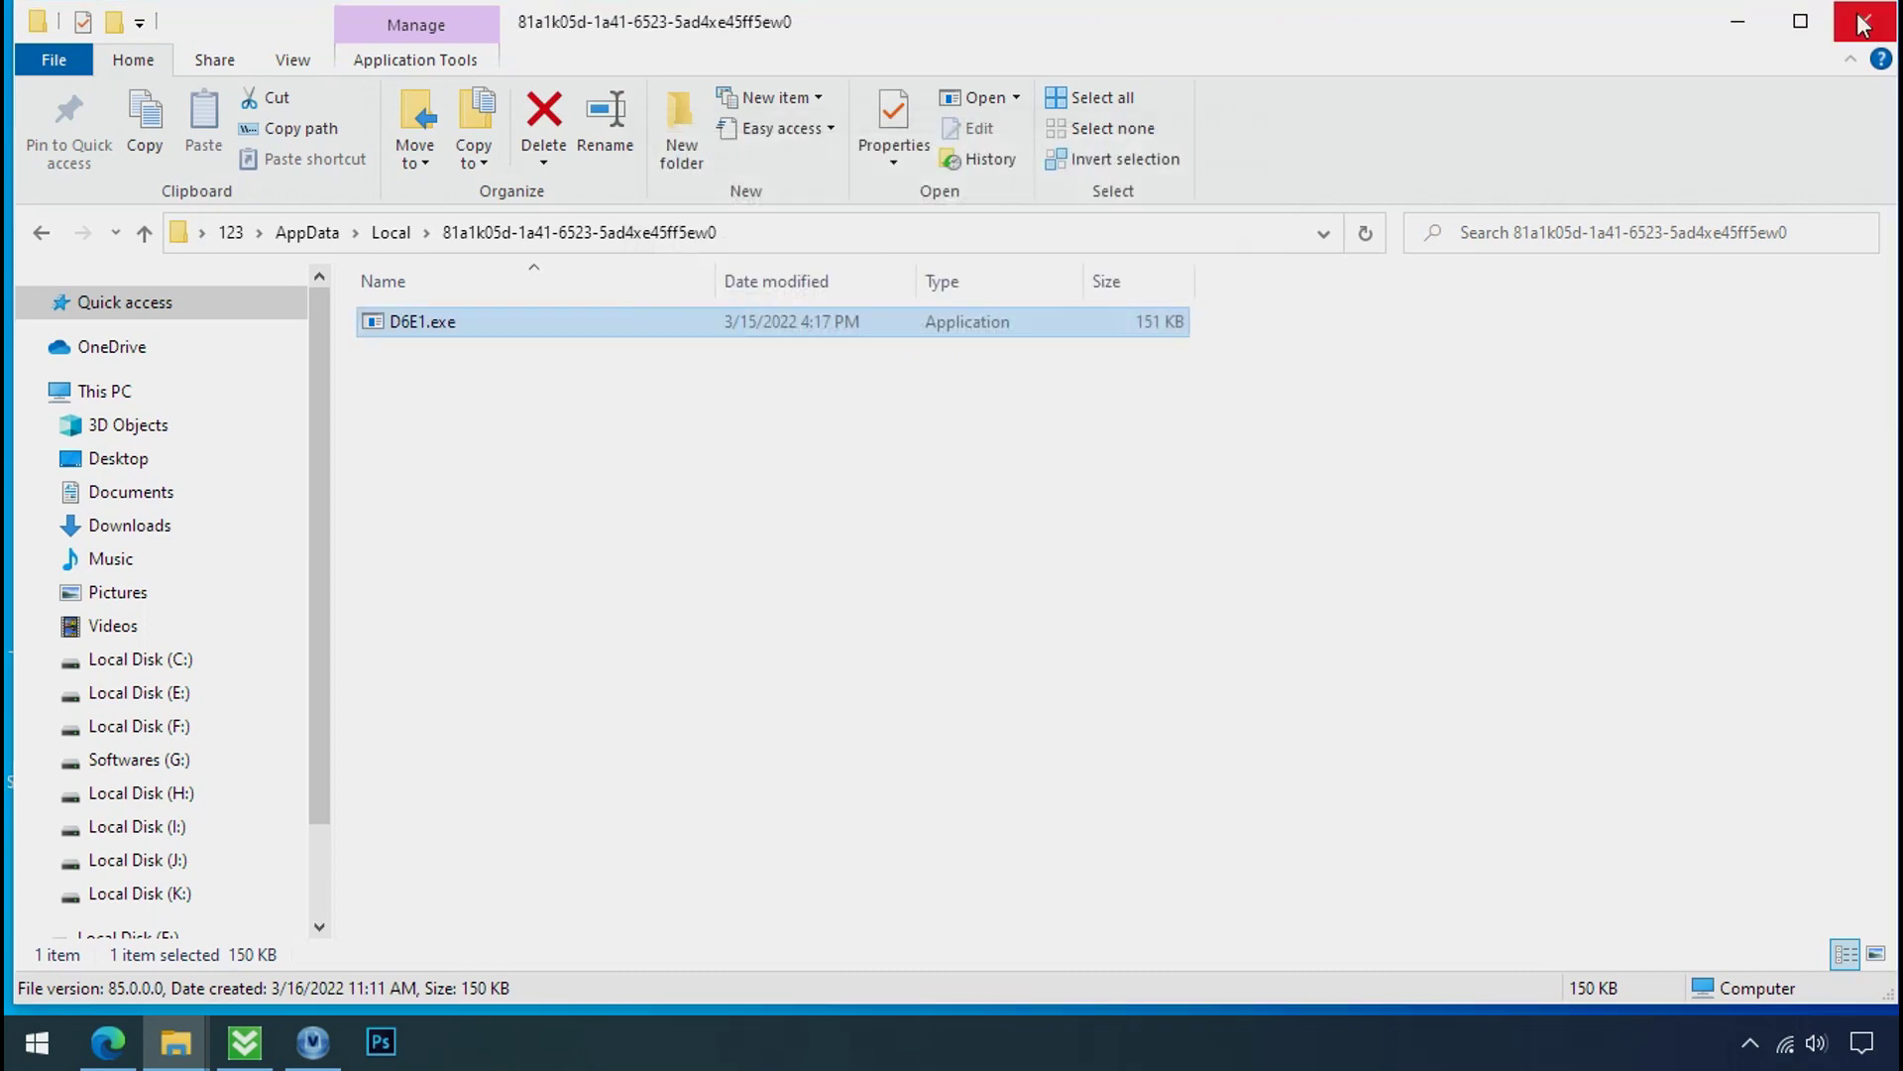
{"action": "left_click", "coordinate": [1864, 21]}
Step: Launch Task Manager from the taskbar and locate both D6E1.exe processes
{"action": "right_click", "coordinate": [1436, 1045]}
{"action": "left_click", "coordinate": [1488, 897]}
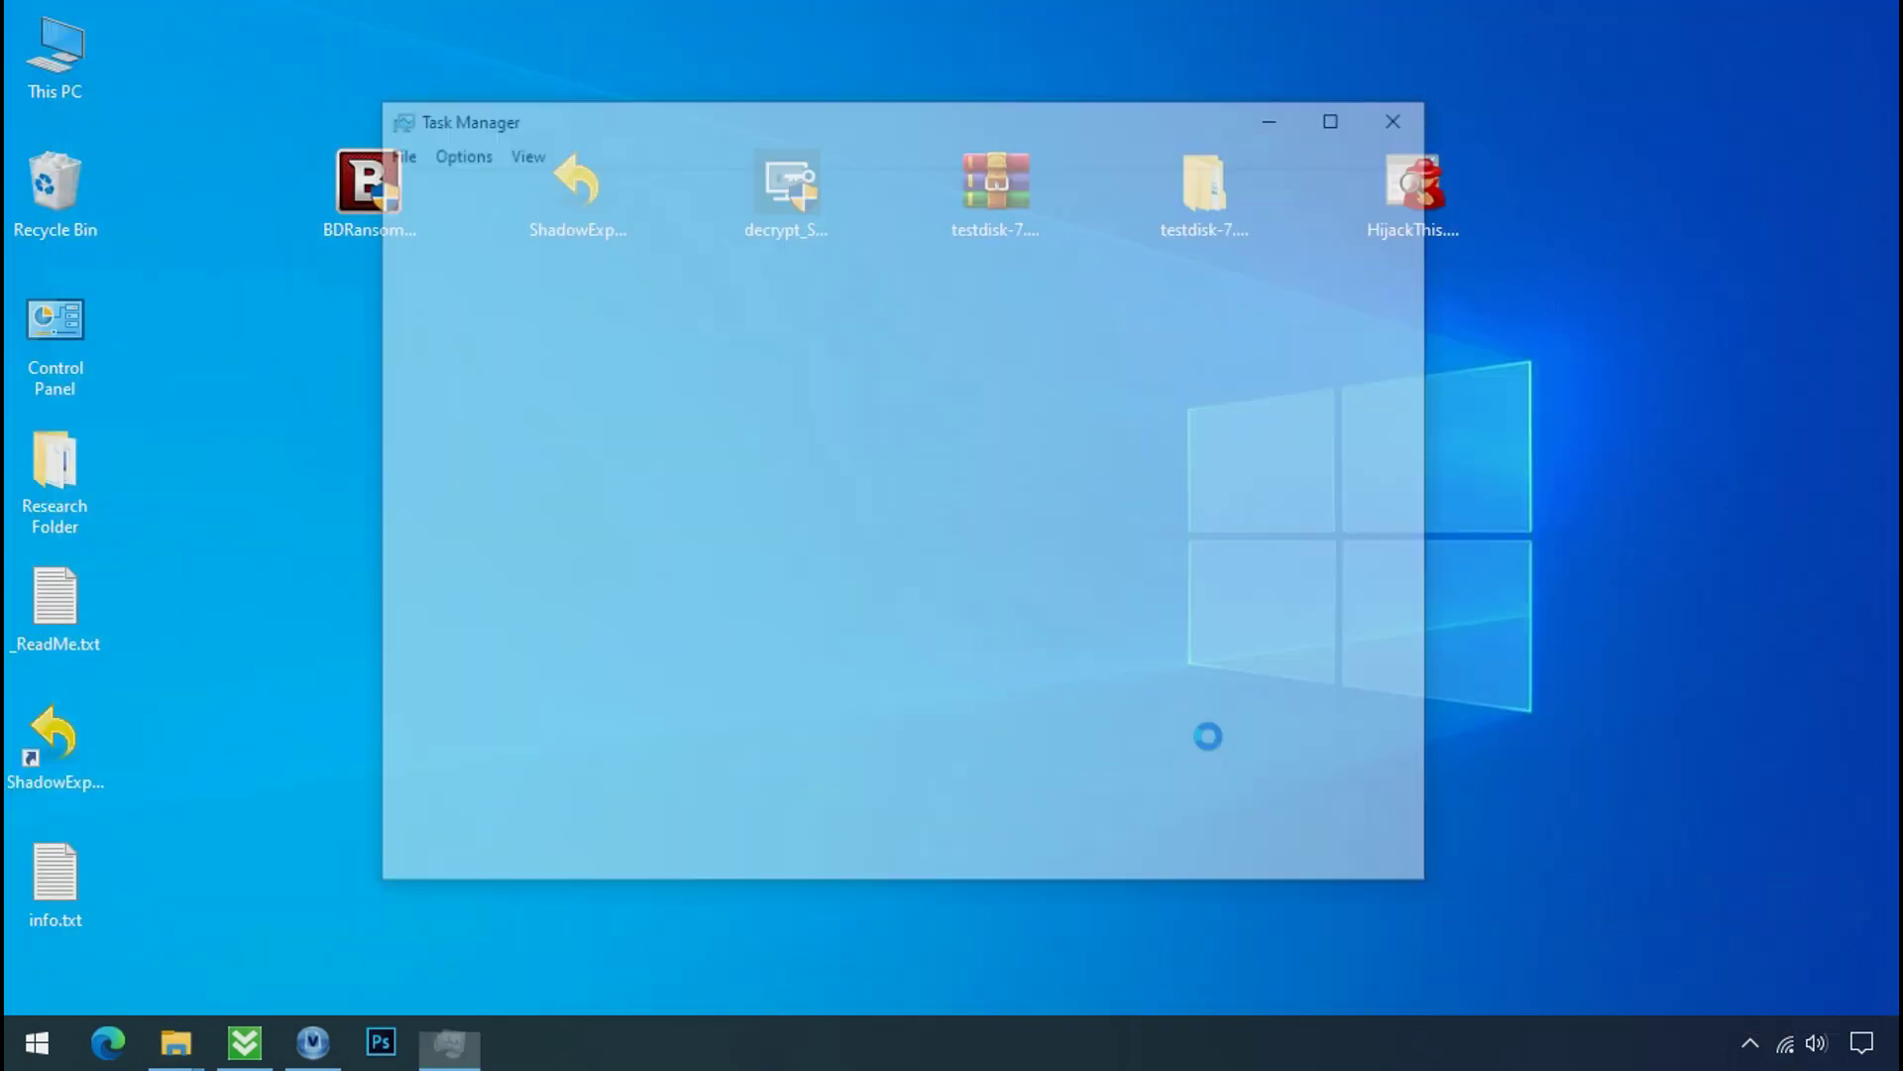
{"action": "scroll", "coordinate": [580, 400], "scroll_direction": "down", "scroll_amount": 1}
{"action": "scroll", "coordinate": [580, 400], "scroll_direction": "down", "scroll_amount": 1}
{"action": "scroll", "coordinate": [580, 400], "scroll_direction": "down", "scroll_amount": 2}
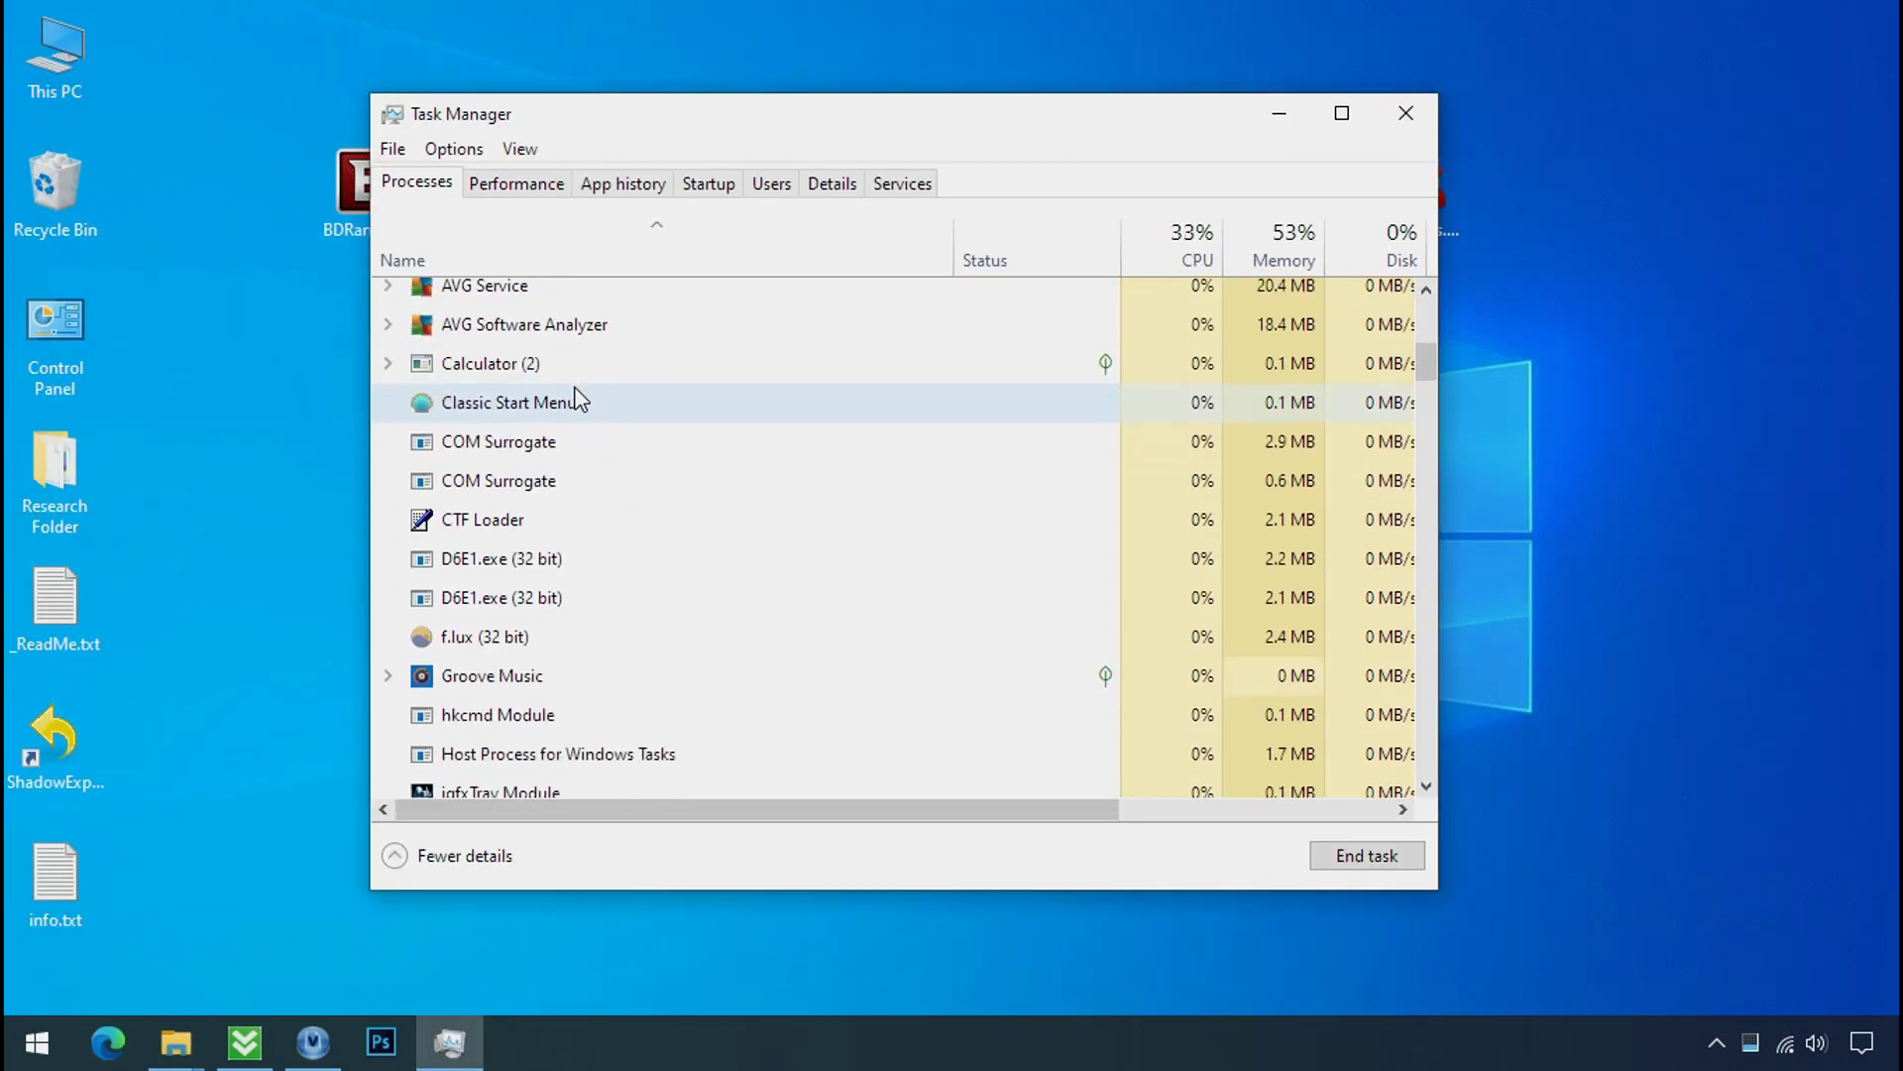
{"action": "scroll", "coordinate": [580, 399], "scroll_direction": "down", "scroll_amount": 1}
{"action": "left_click", "coordinate": [565, 434]}
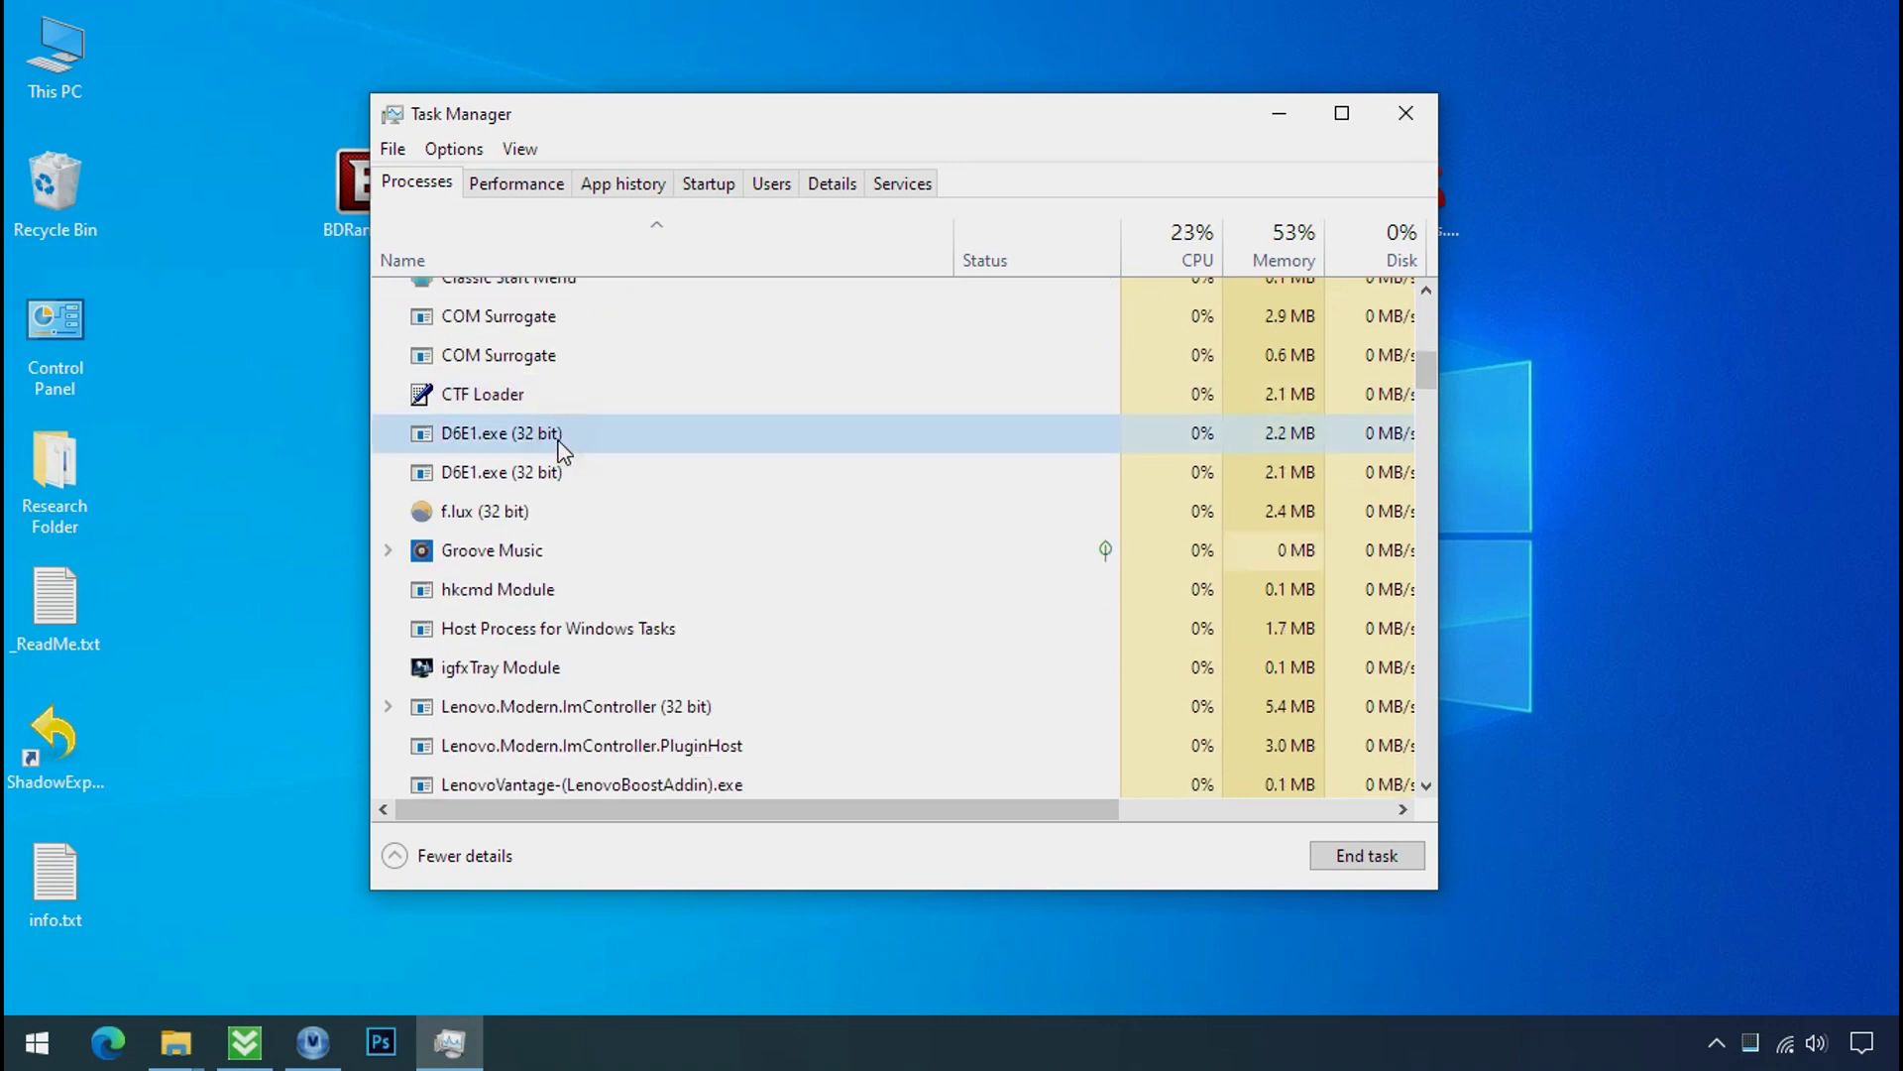
{"action": "left_click", "coordinate": [568, 479]}
{"action": "left_click", "coordinate": [656, 429]}
{"action": "left_click", "coordinate": [690, 471]}
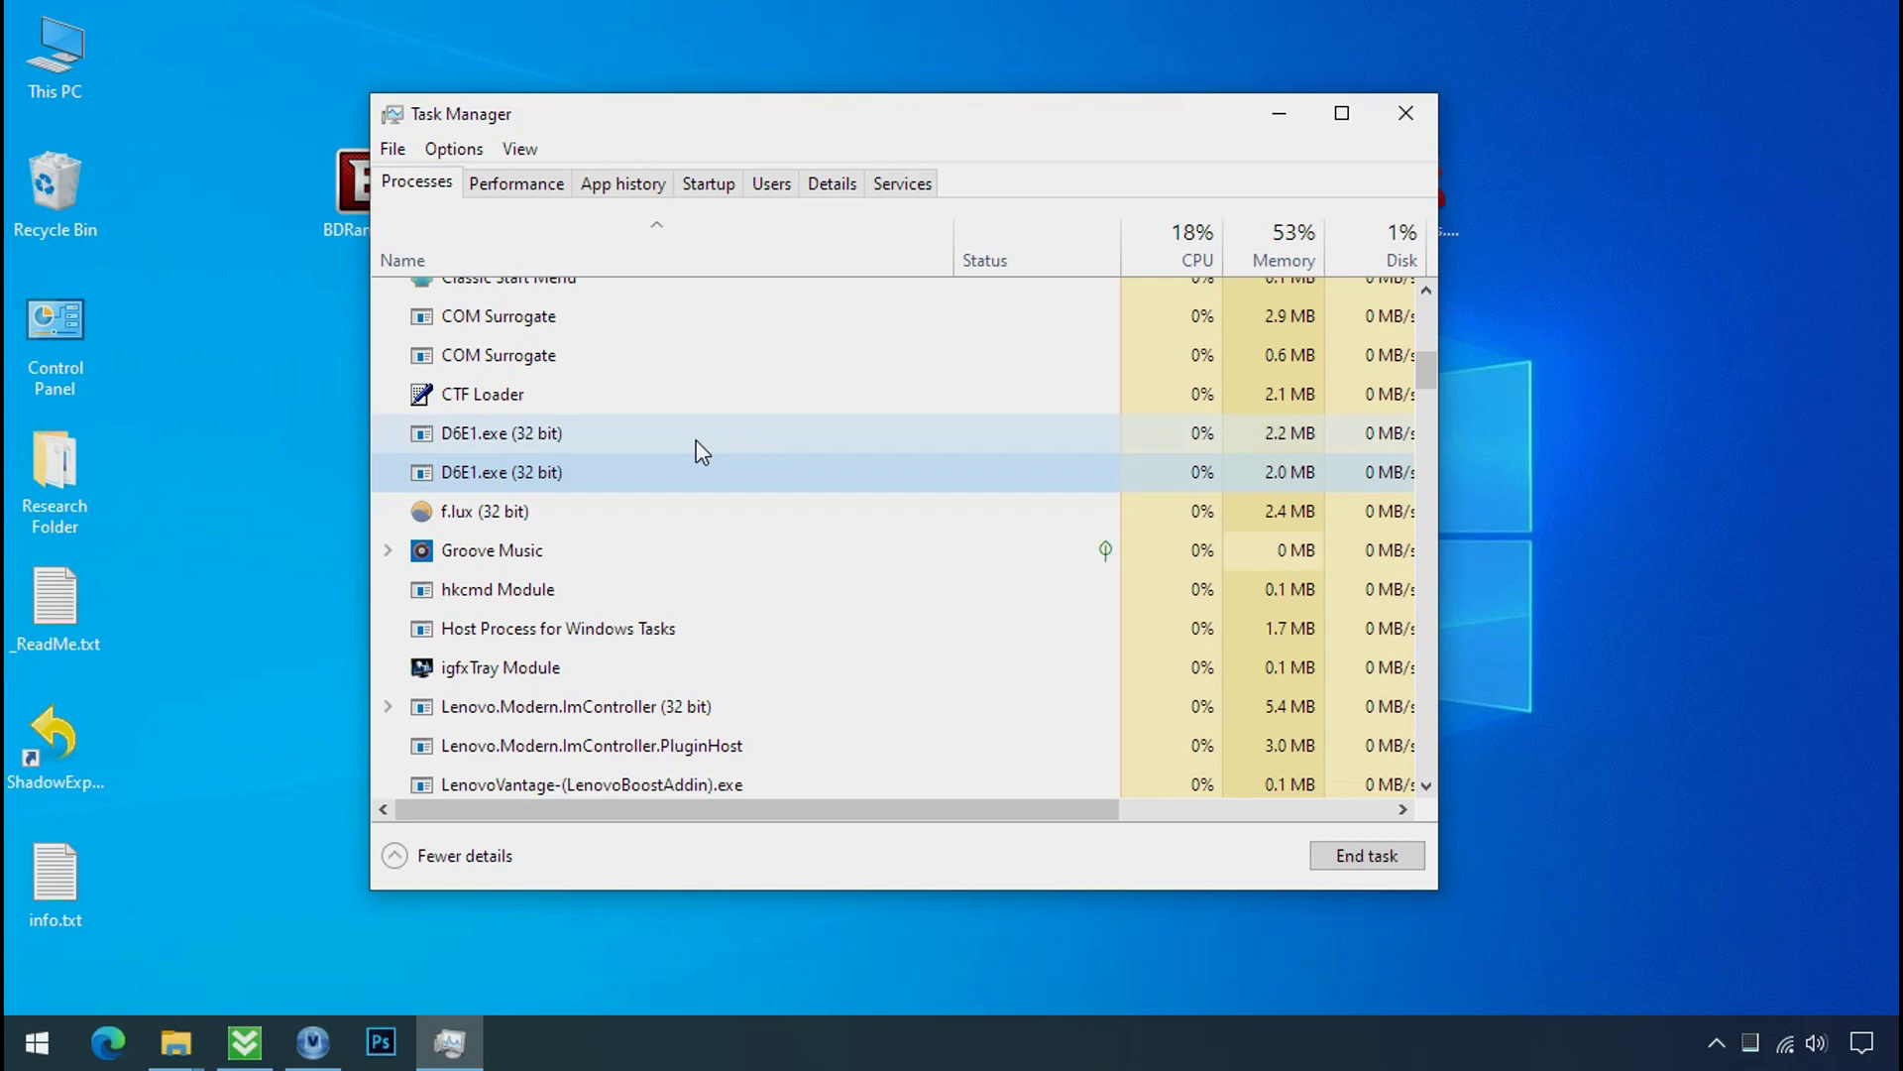
{"action": "left_click", "coordinate": [566, 435]}
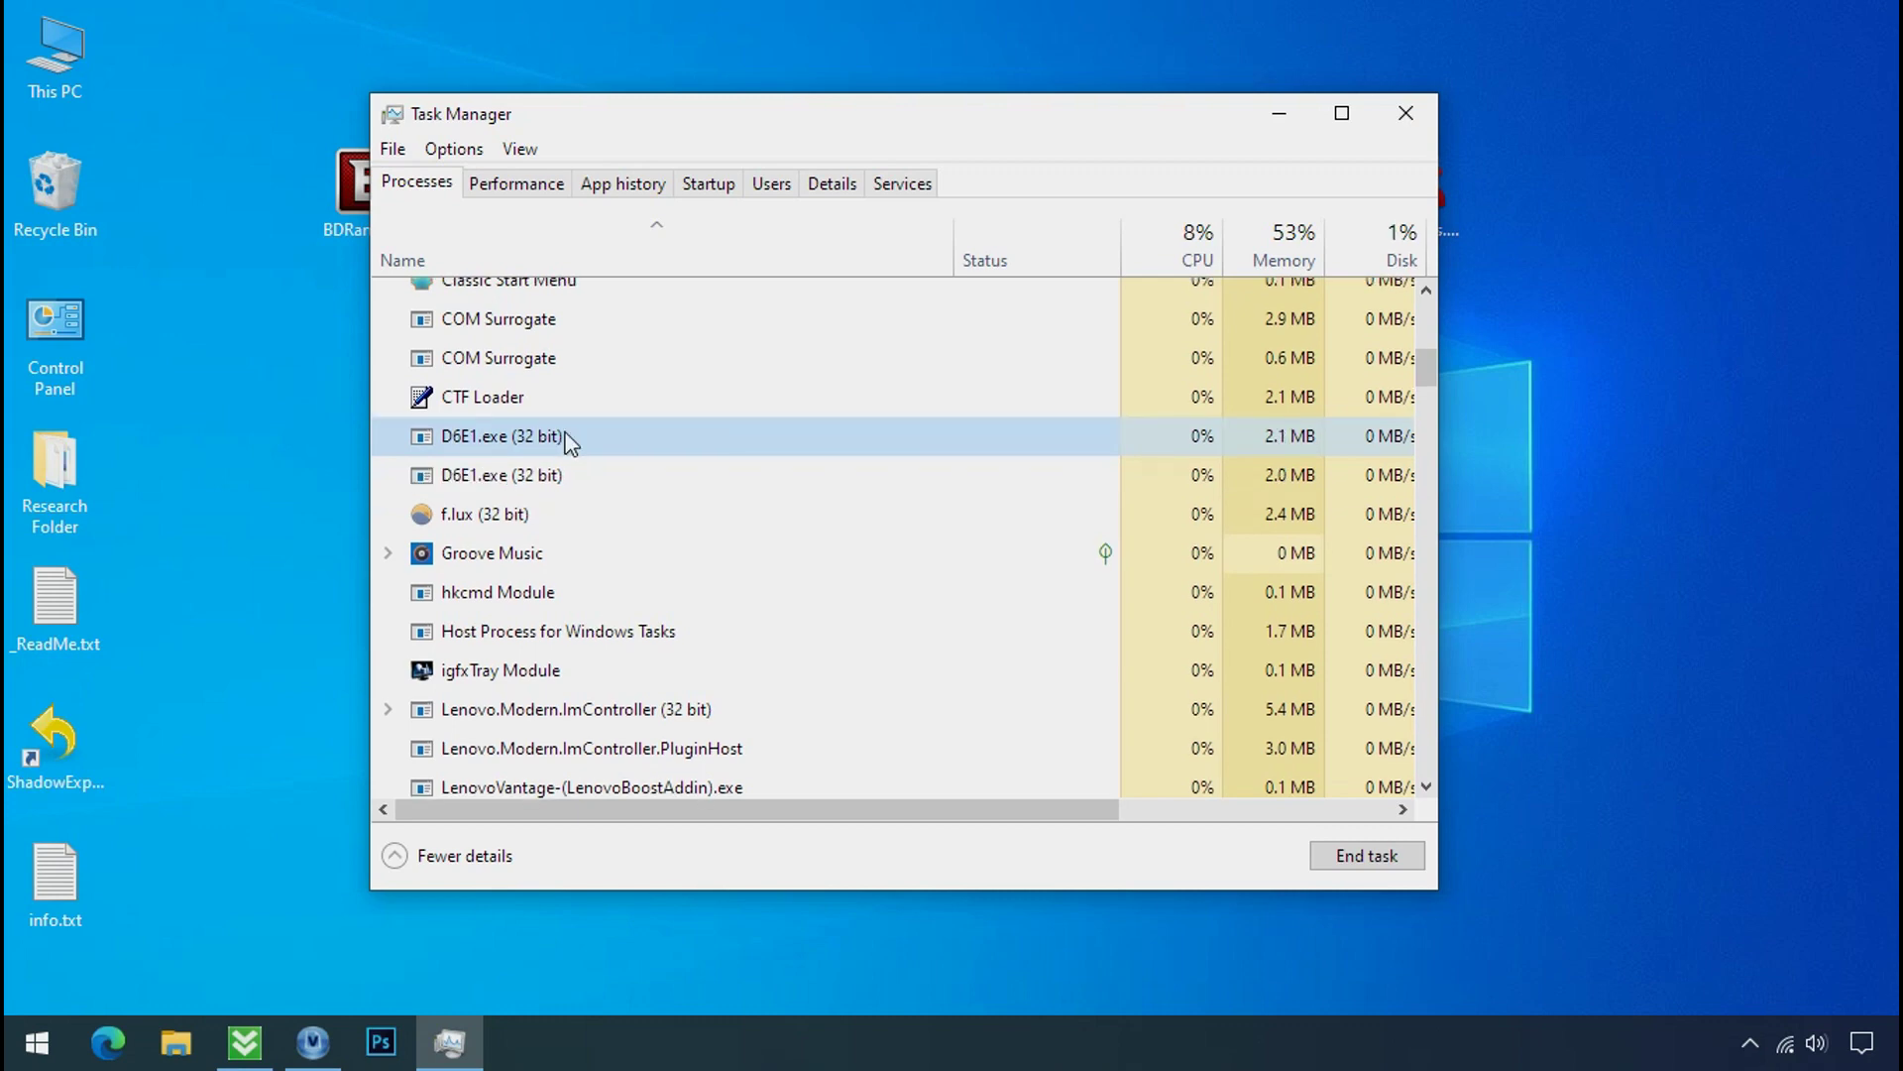
Step: Check the file location of each D6E1.exe process, then minimize Explorer
{"action": "right_click", "coordinate": [566, 437]}
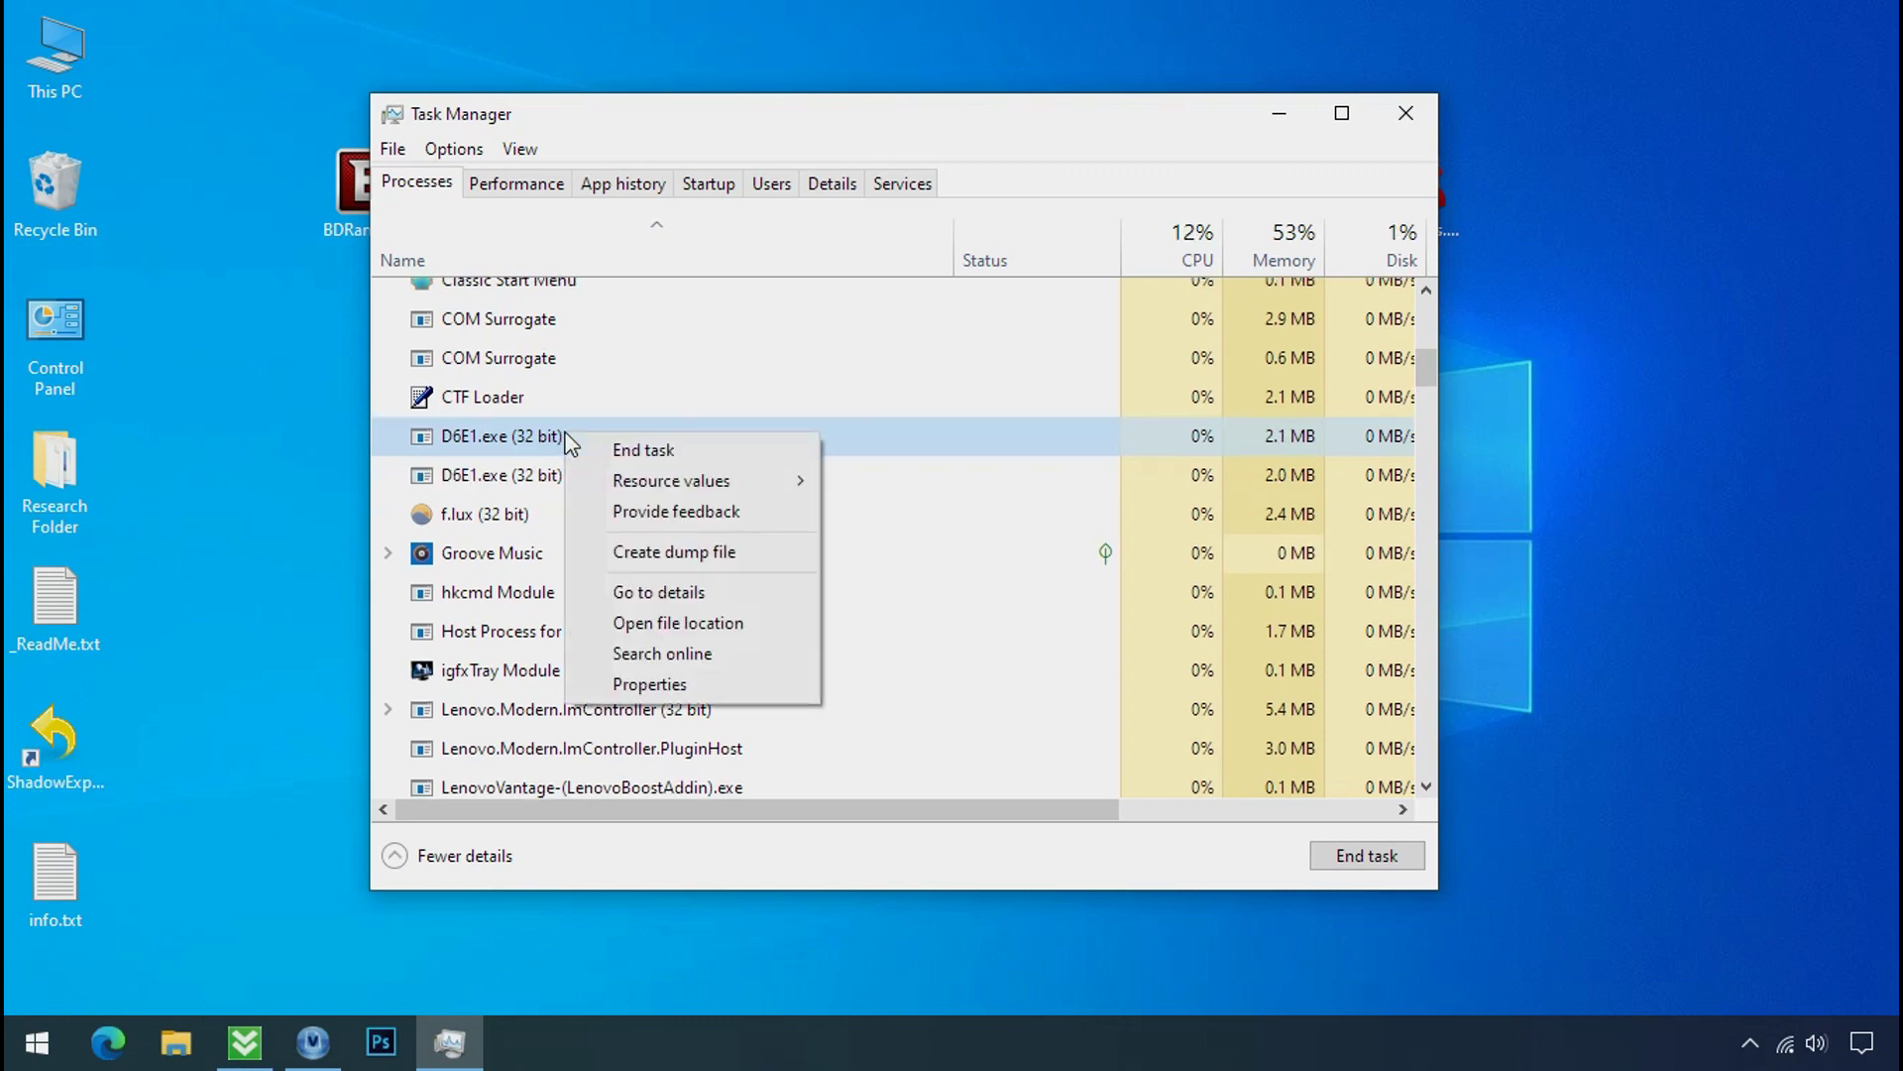
{"action": "left_click", "coordinate": [643, 622]}
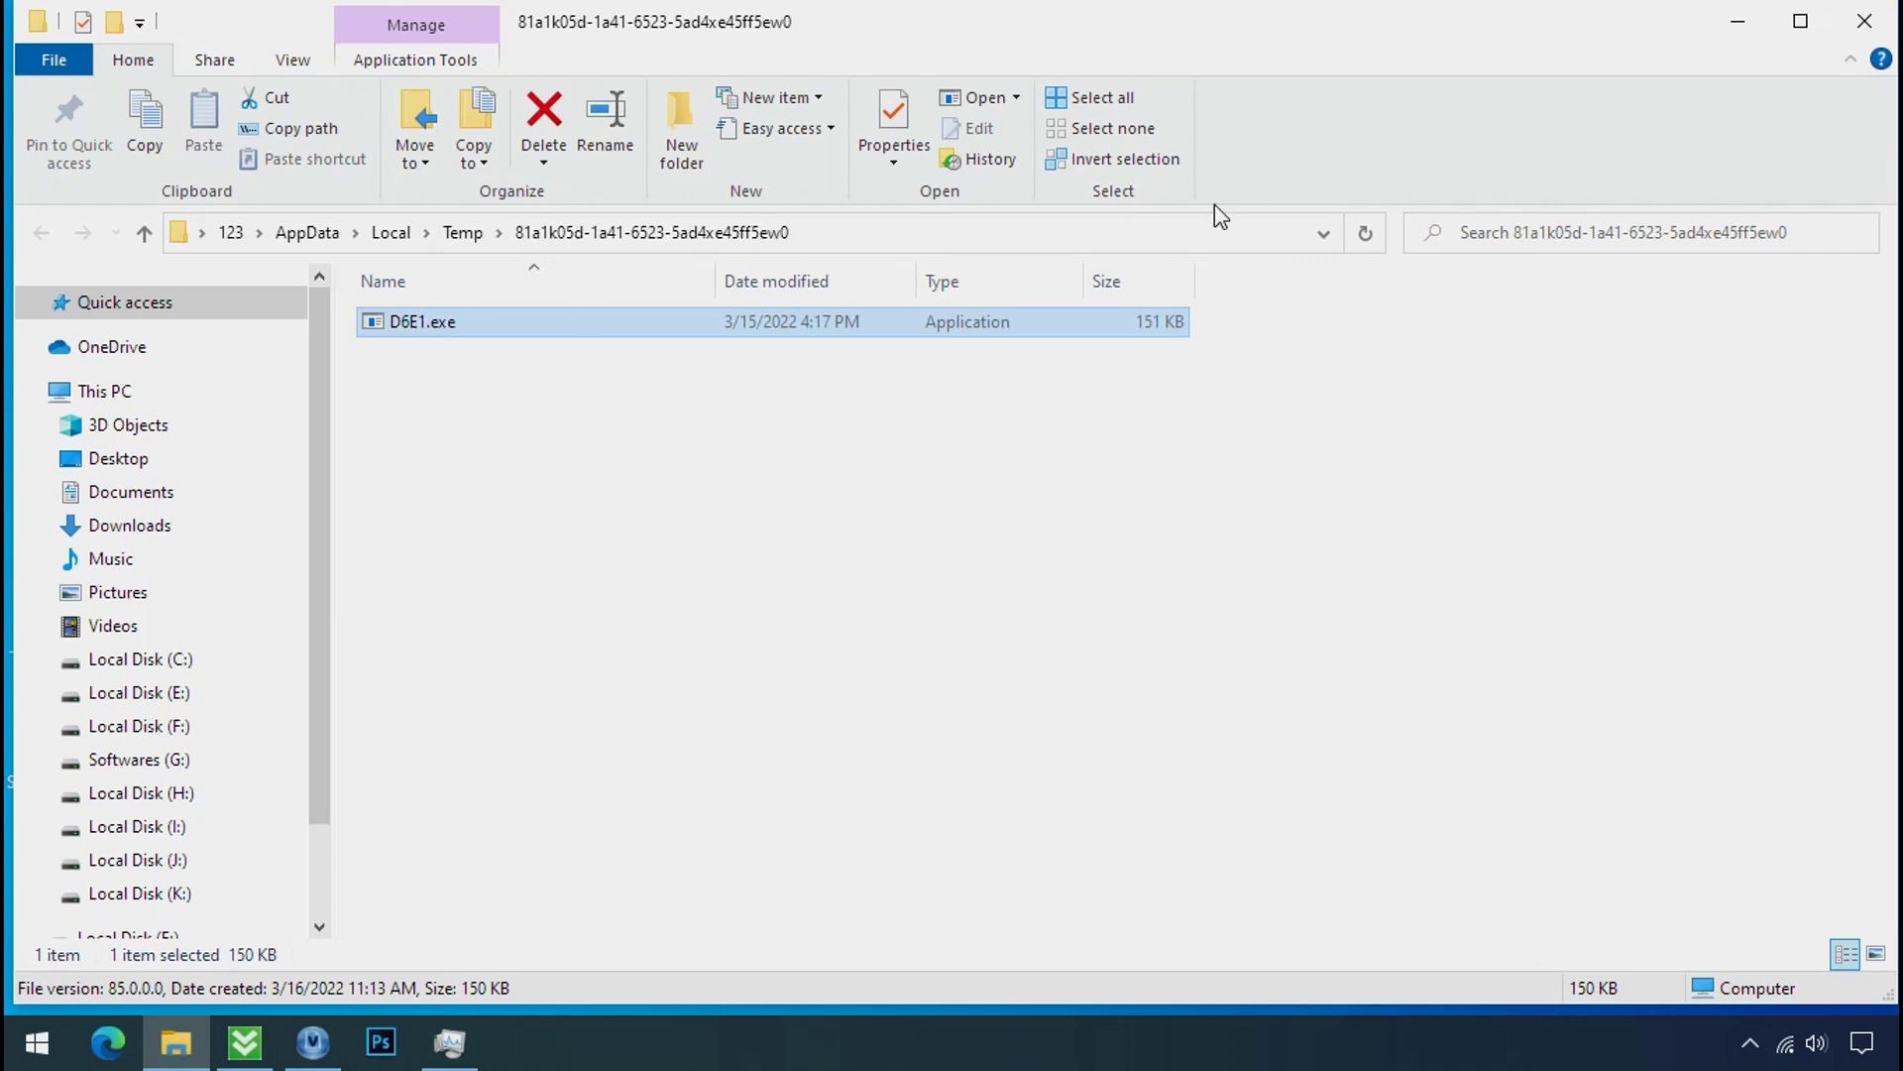
{"action": "left_click", "coordinate": [1737, 21]}
{"action": "right_click", "coordinate": [612, 513]}
{"action": "left_click", "coordinate": [696, 707]}
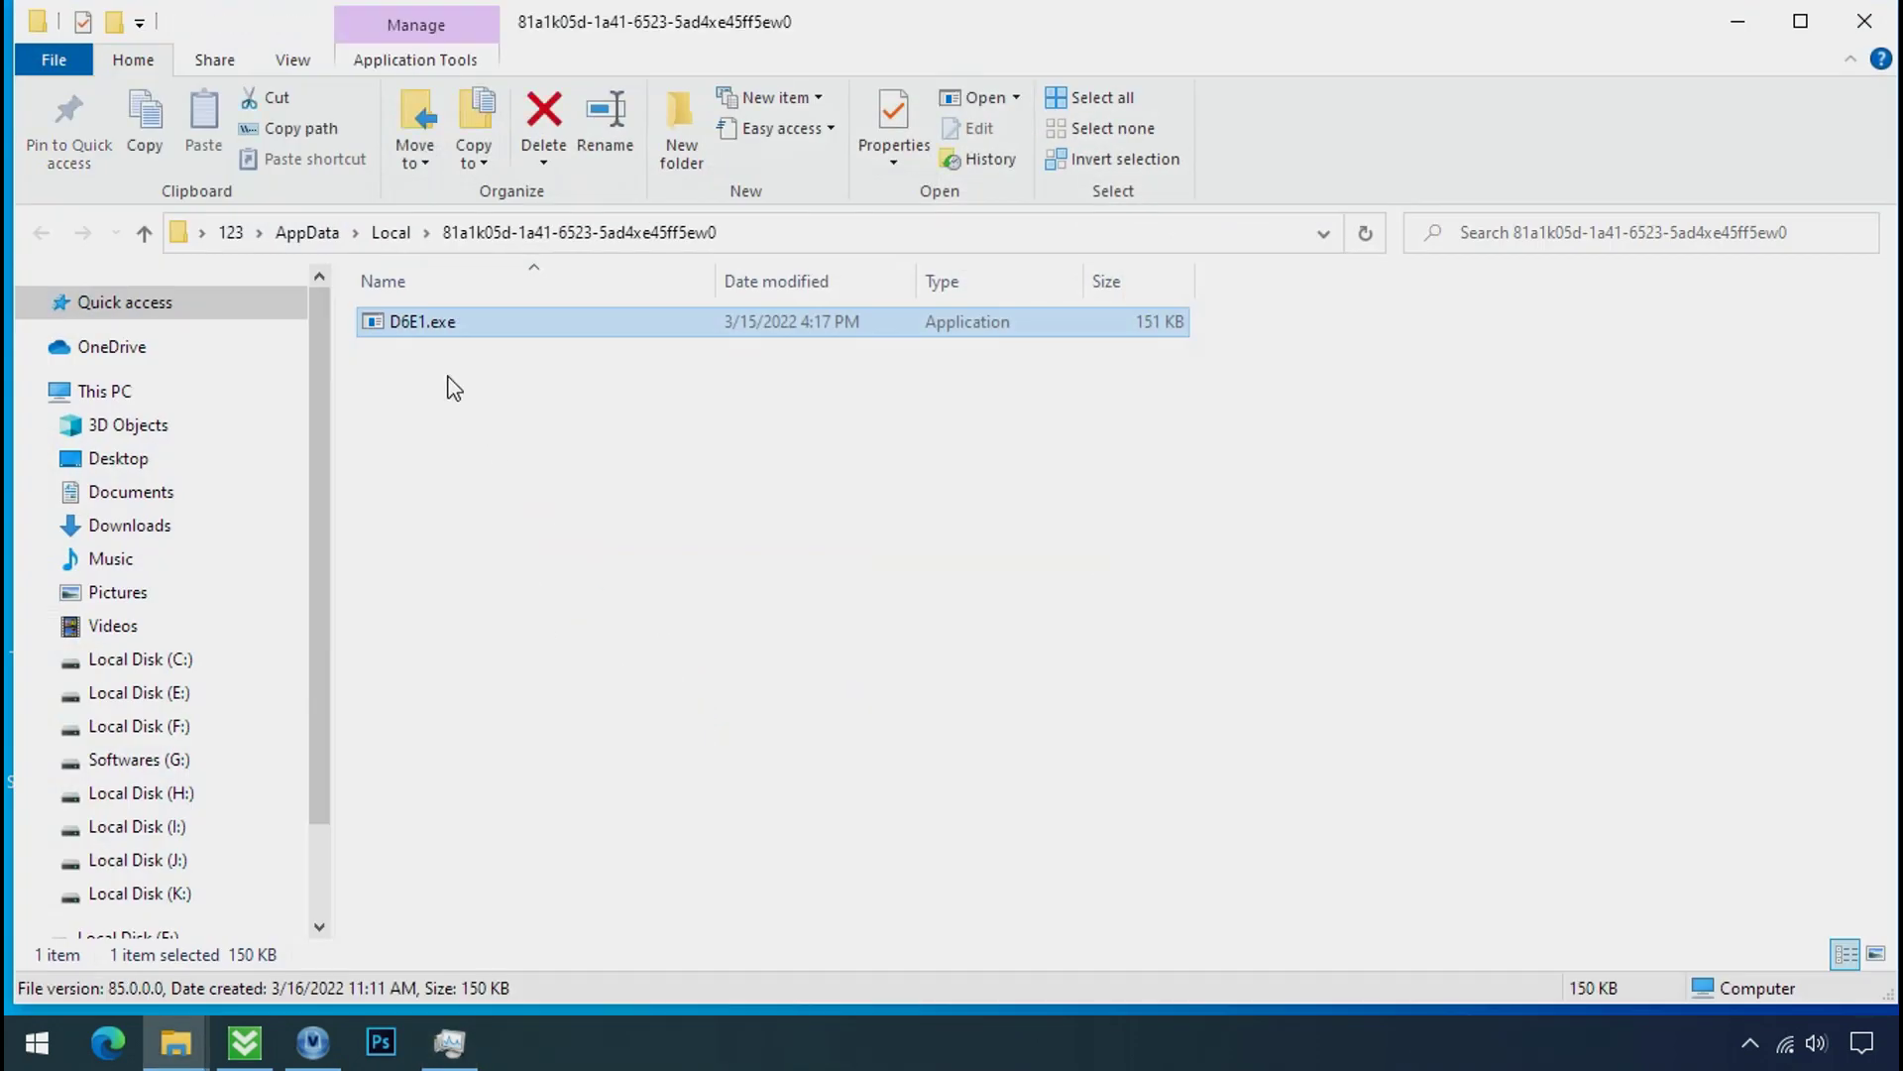
{"action": "left_click", "coordinate": [422, 363]}
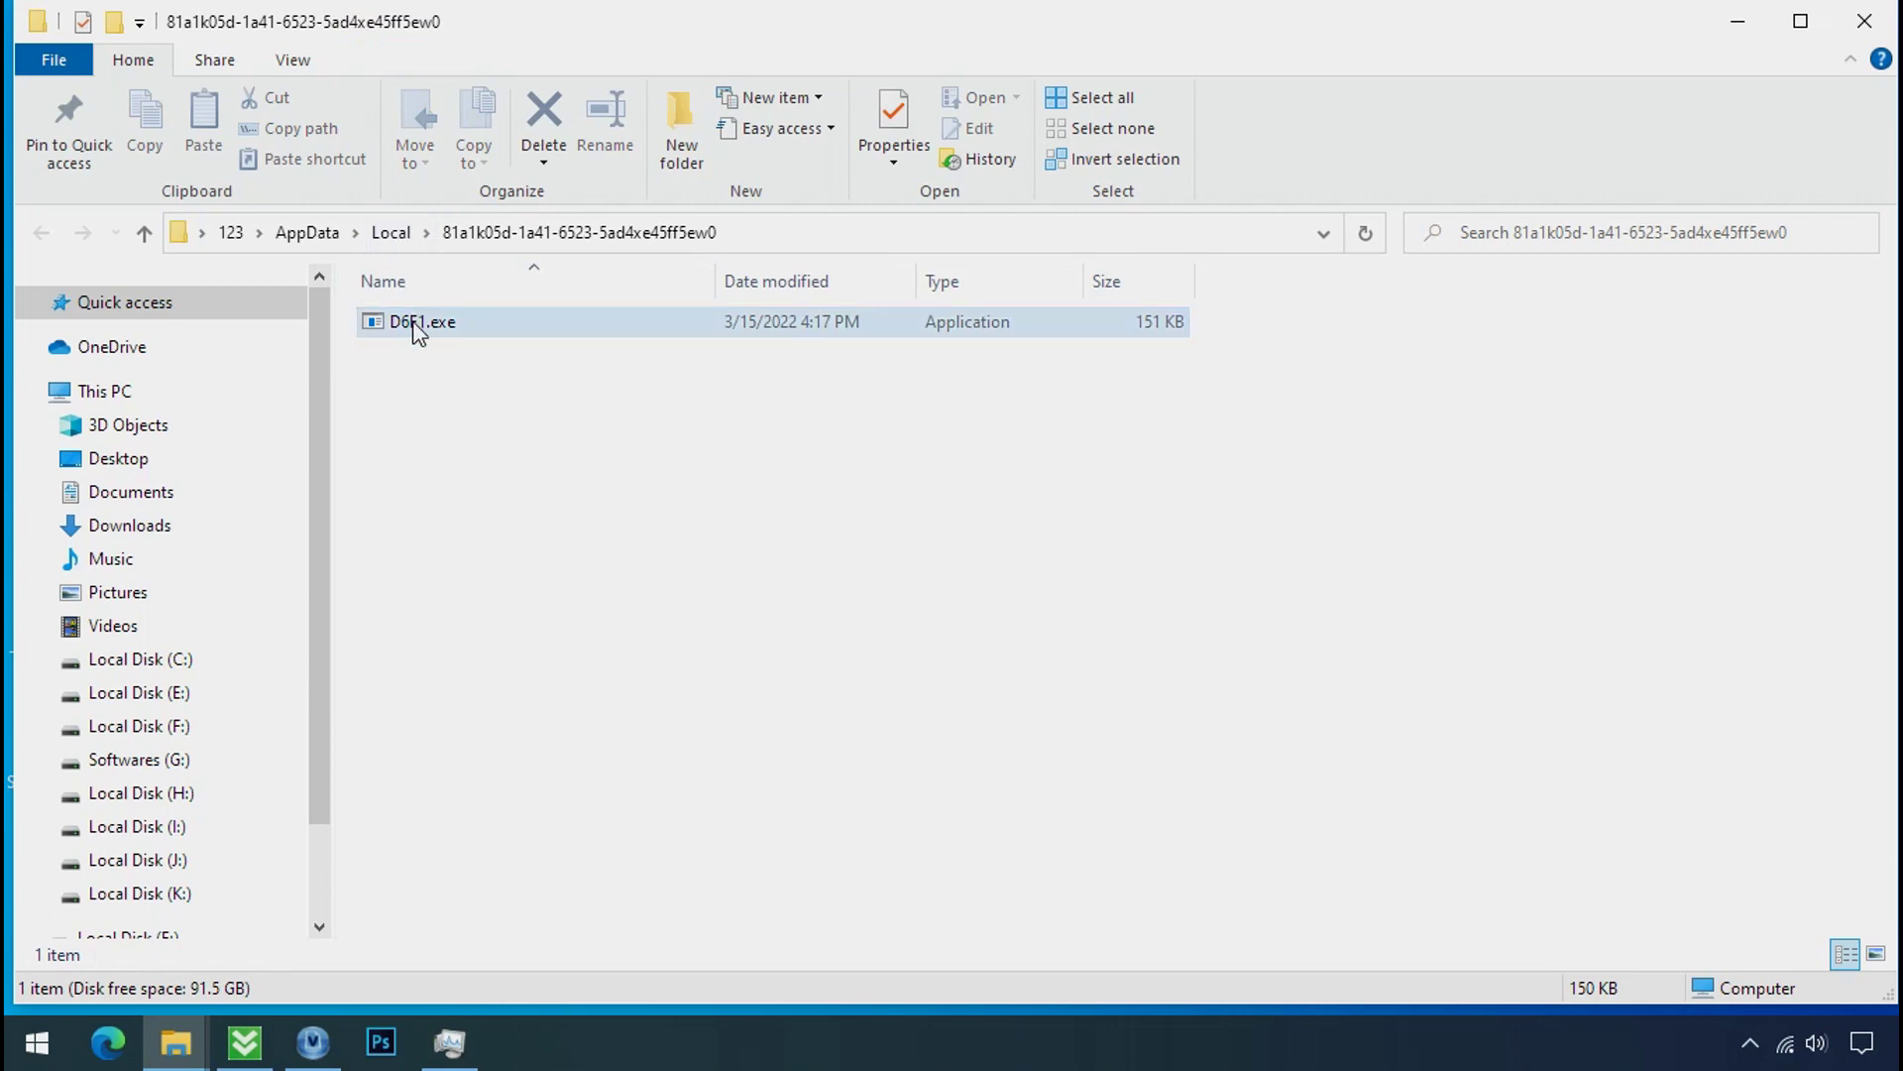
{"action": "left_click", "coordinate": [1740, 21]}
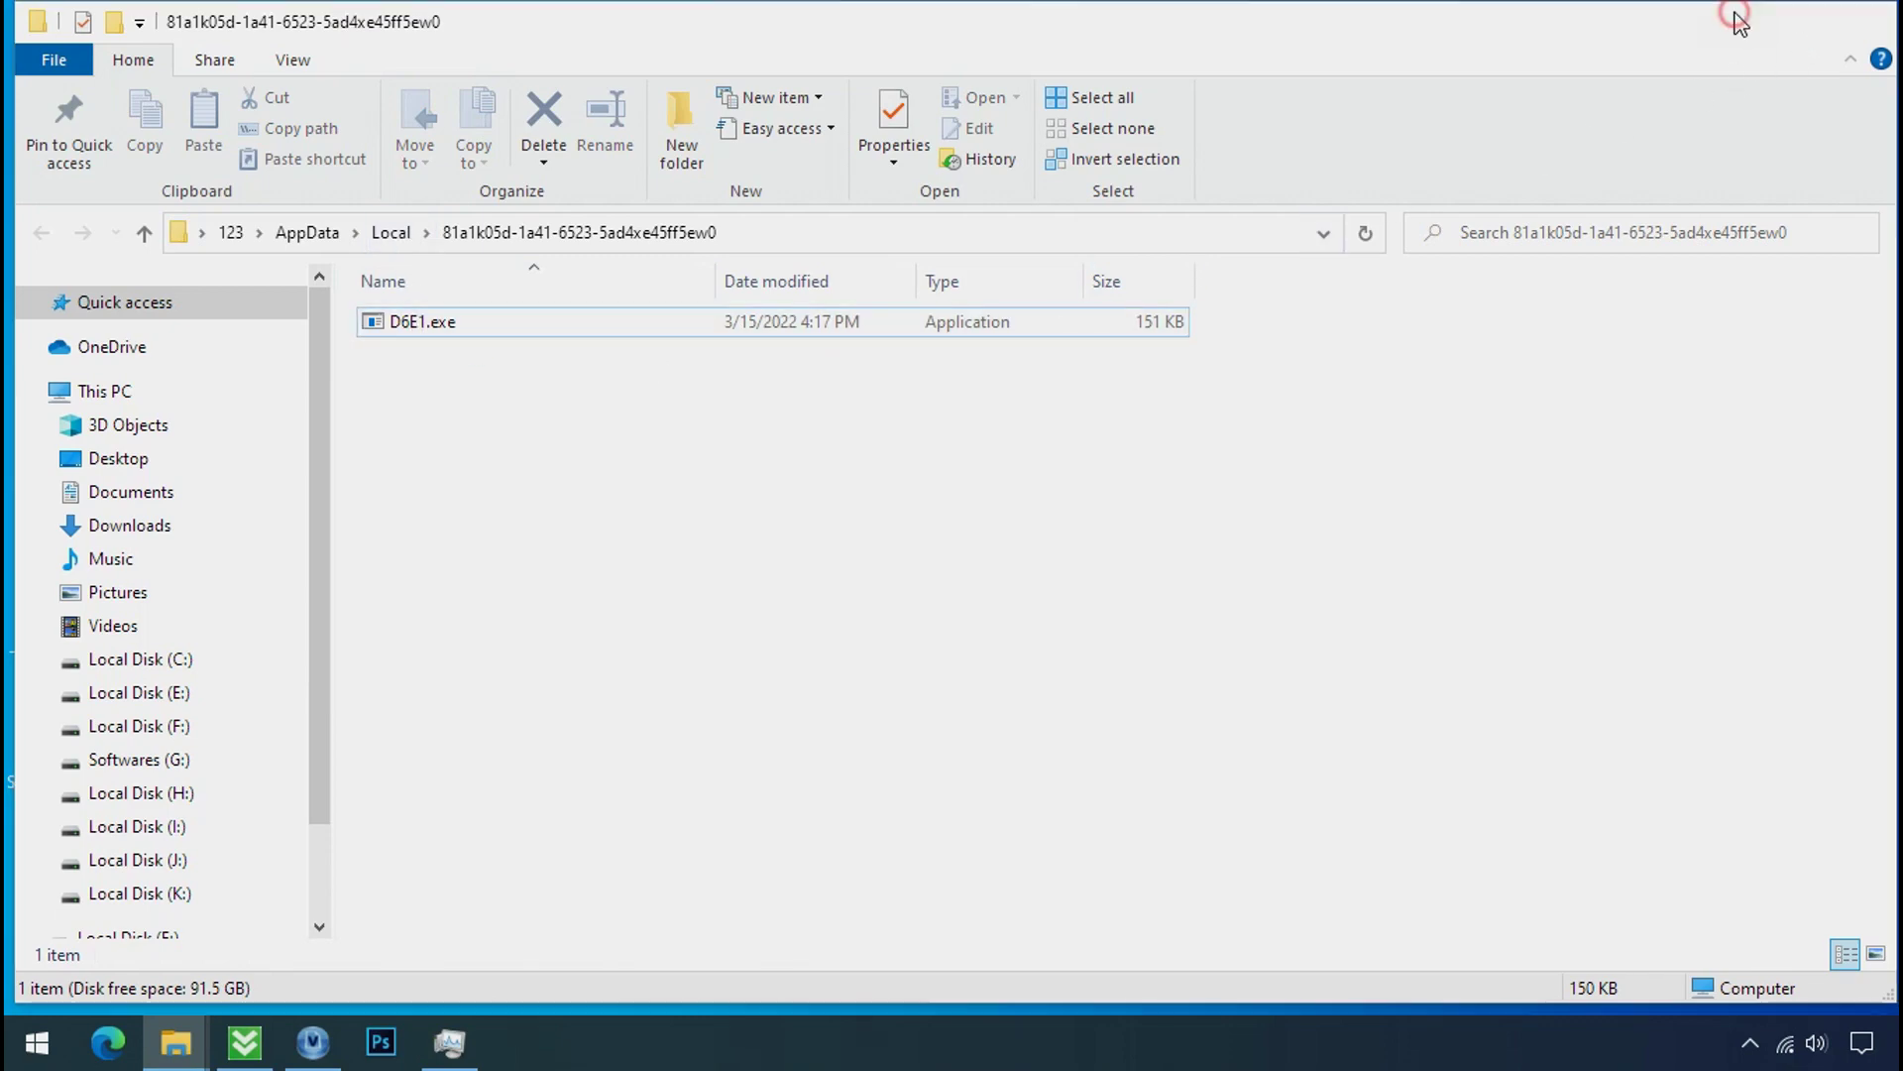
Step: End both D6E1.exe processes
{"action": "left_click", "coordinate": [560, 479]}
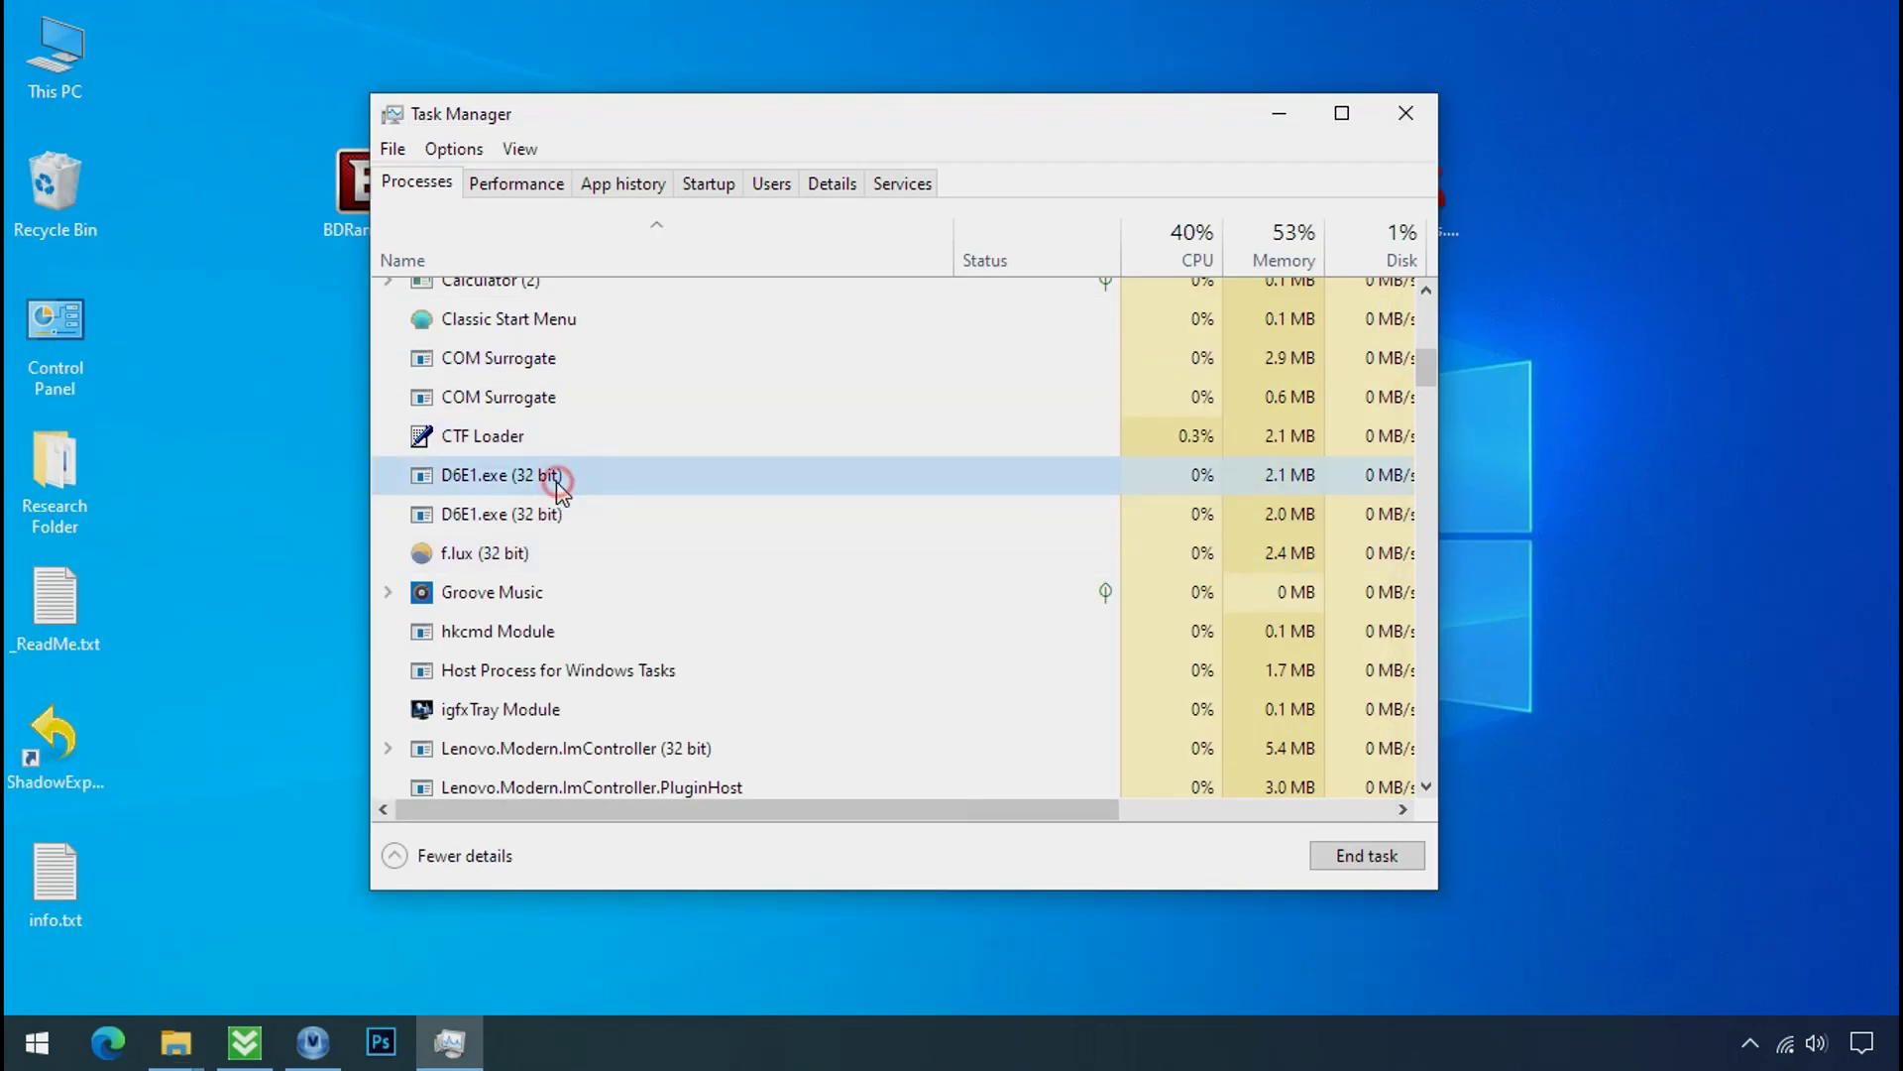
{"action": "right_click", "coordinate": [557, 479]}
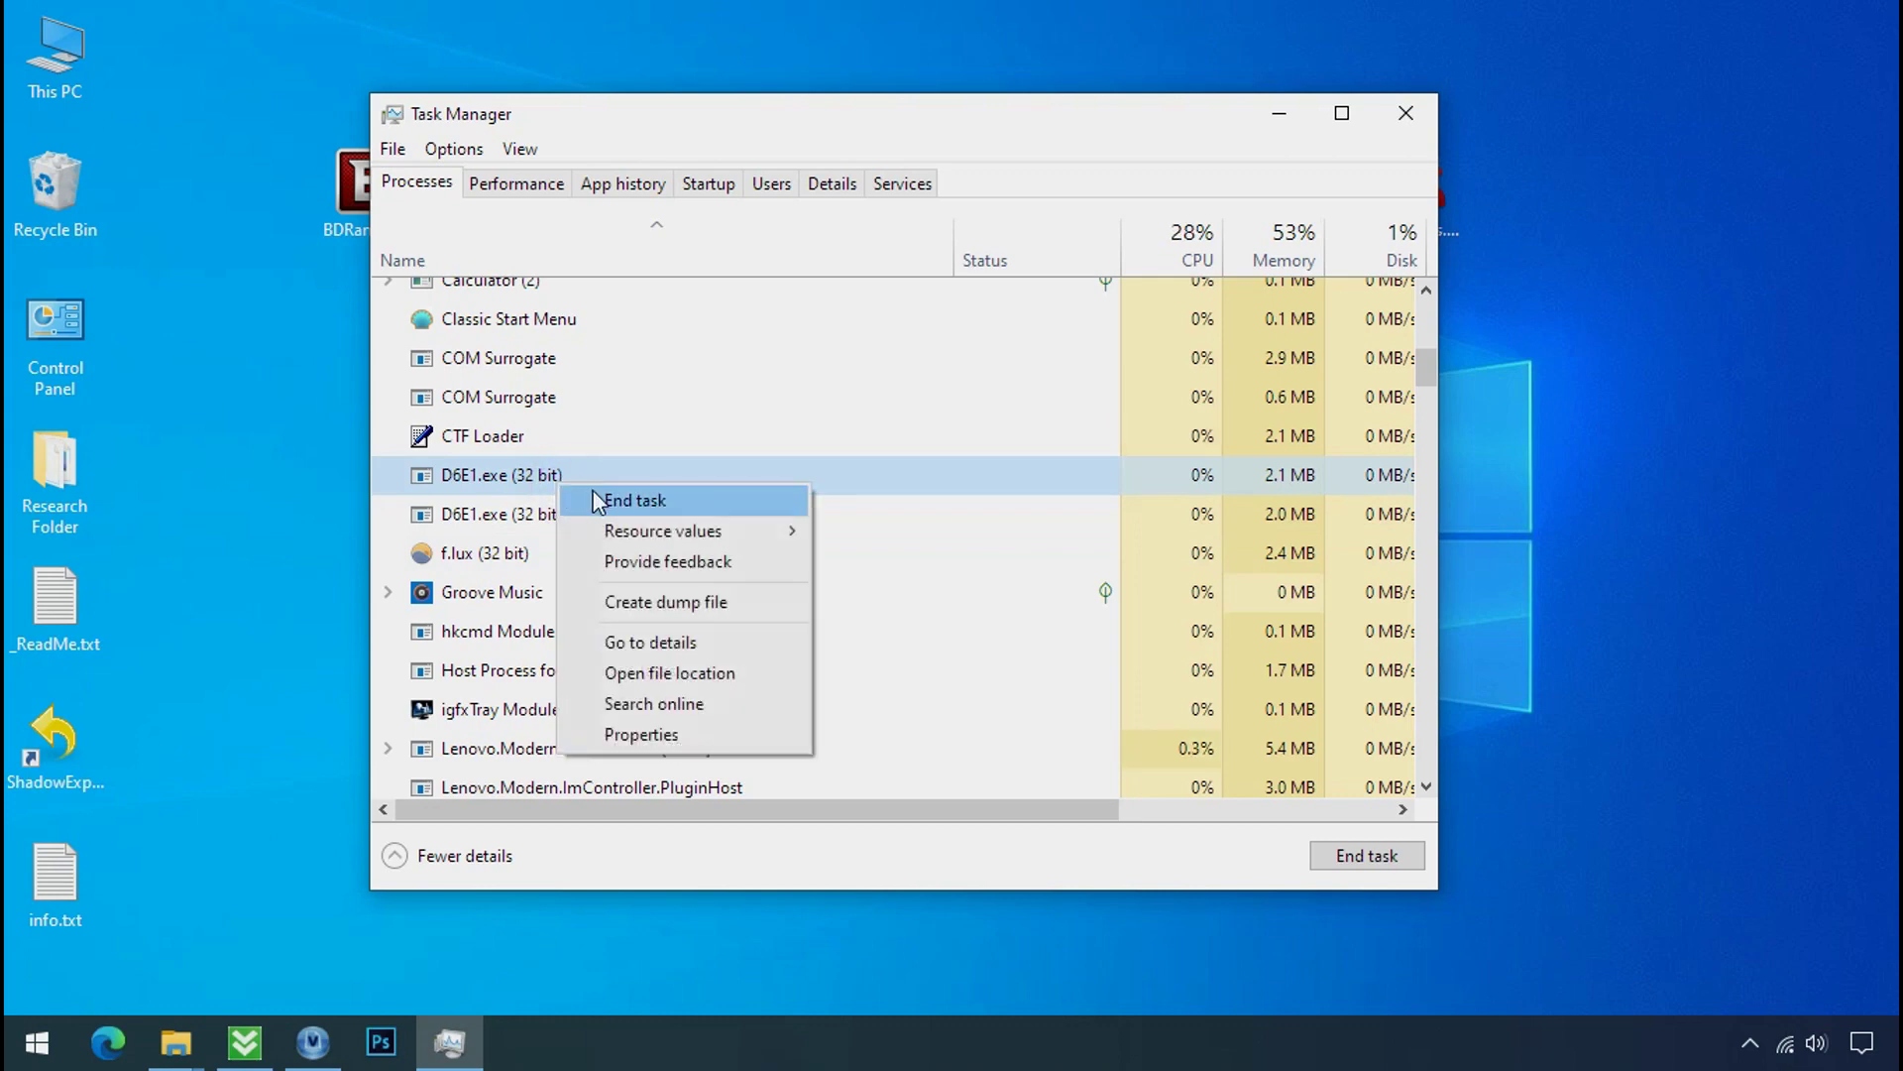
{"action": "left_click", "coordinate": [597, 500]}
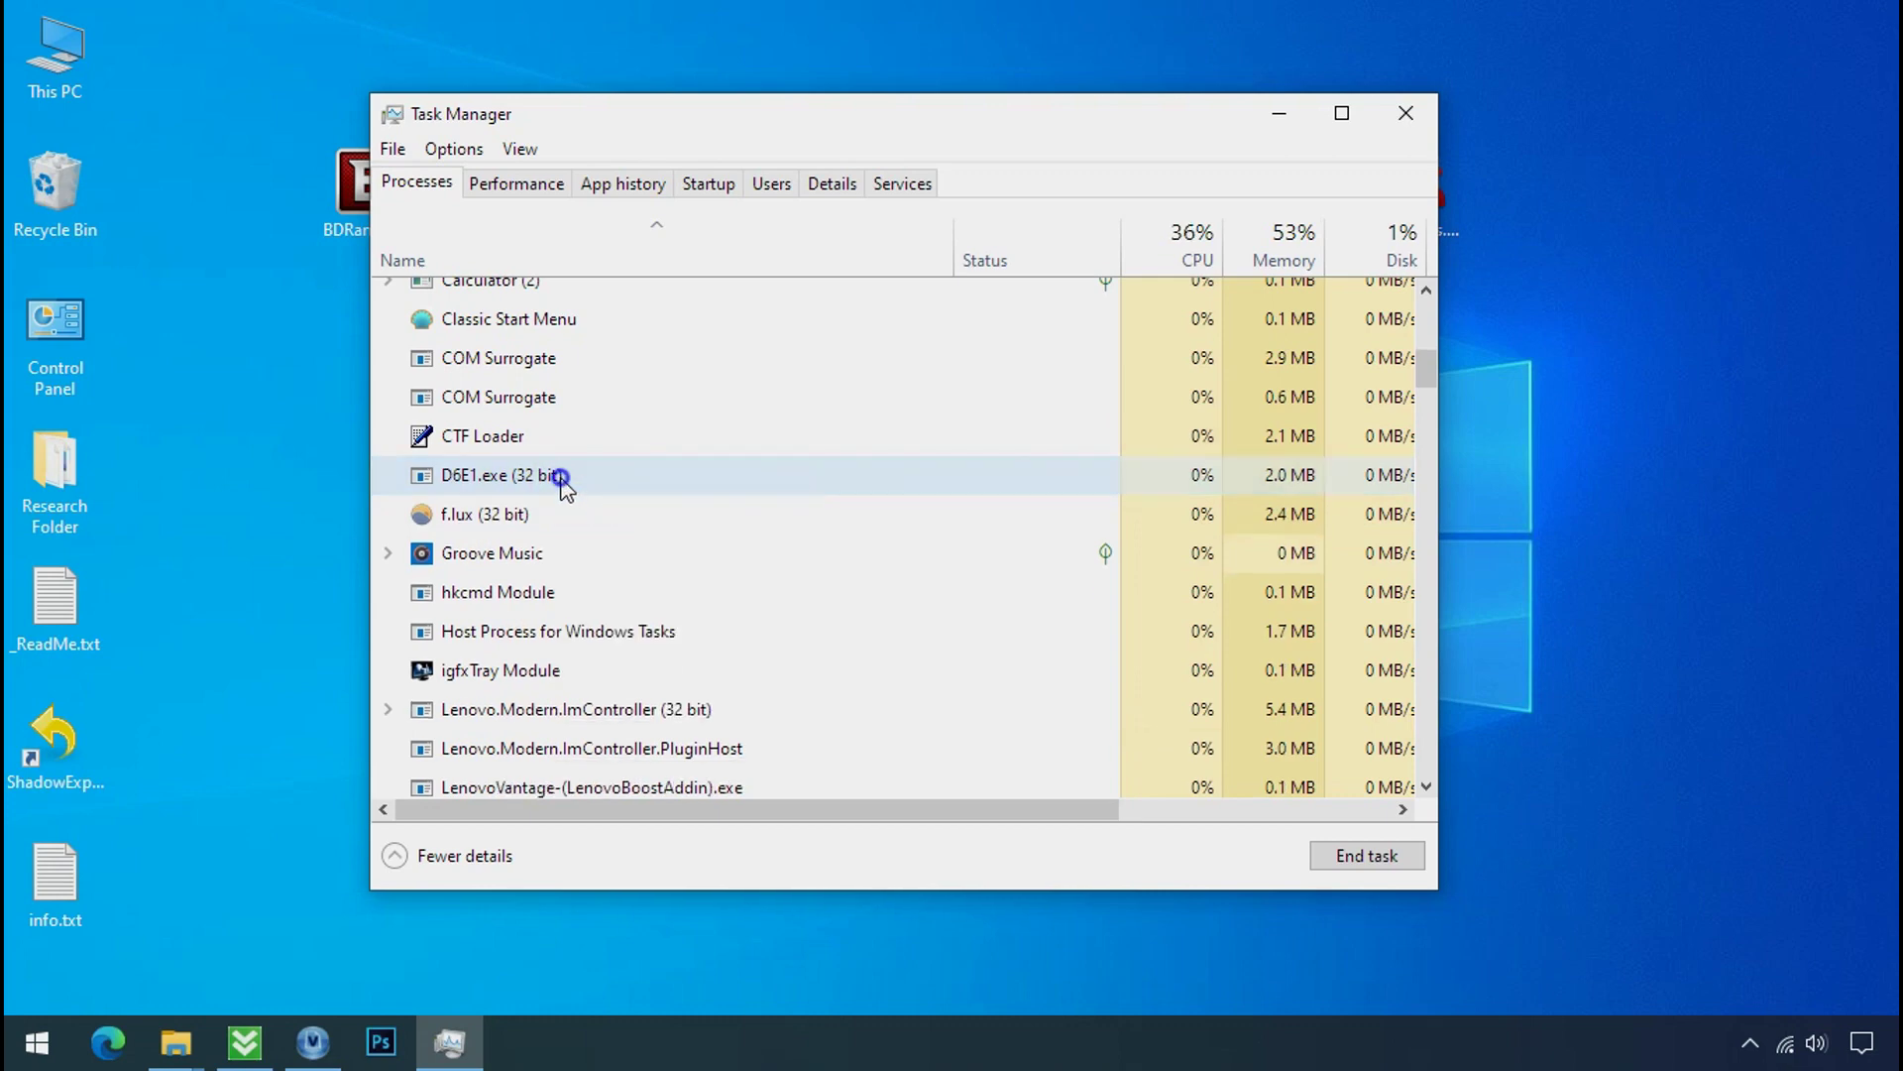
{"action": "right_click", "coordinate": [561, 480]}
{"action": "left_click", "coordinate": [595, 493]}
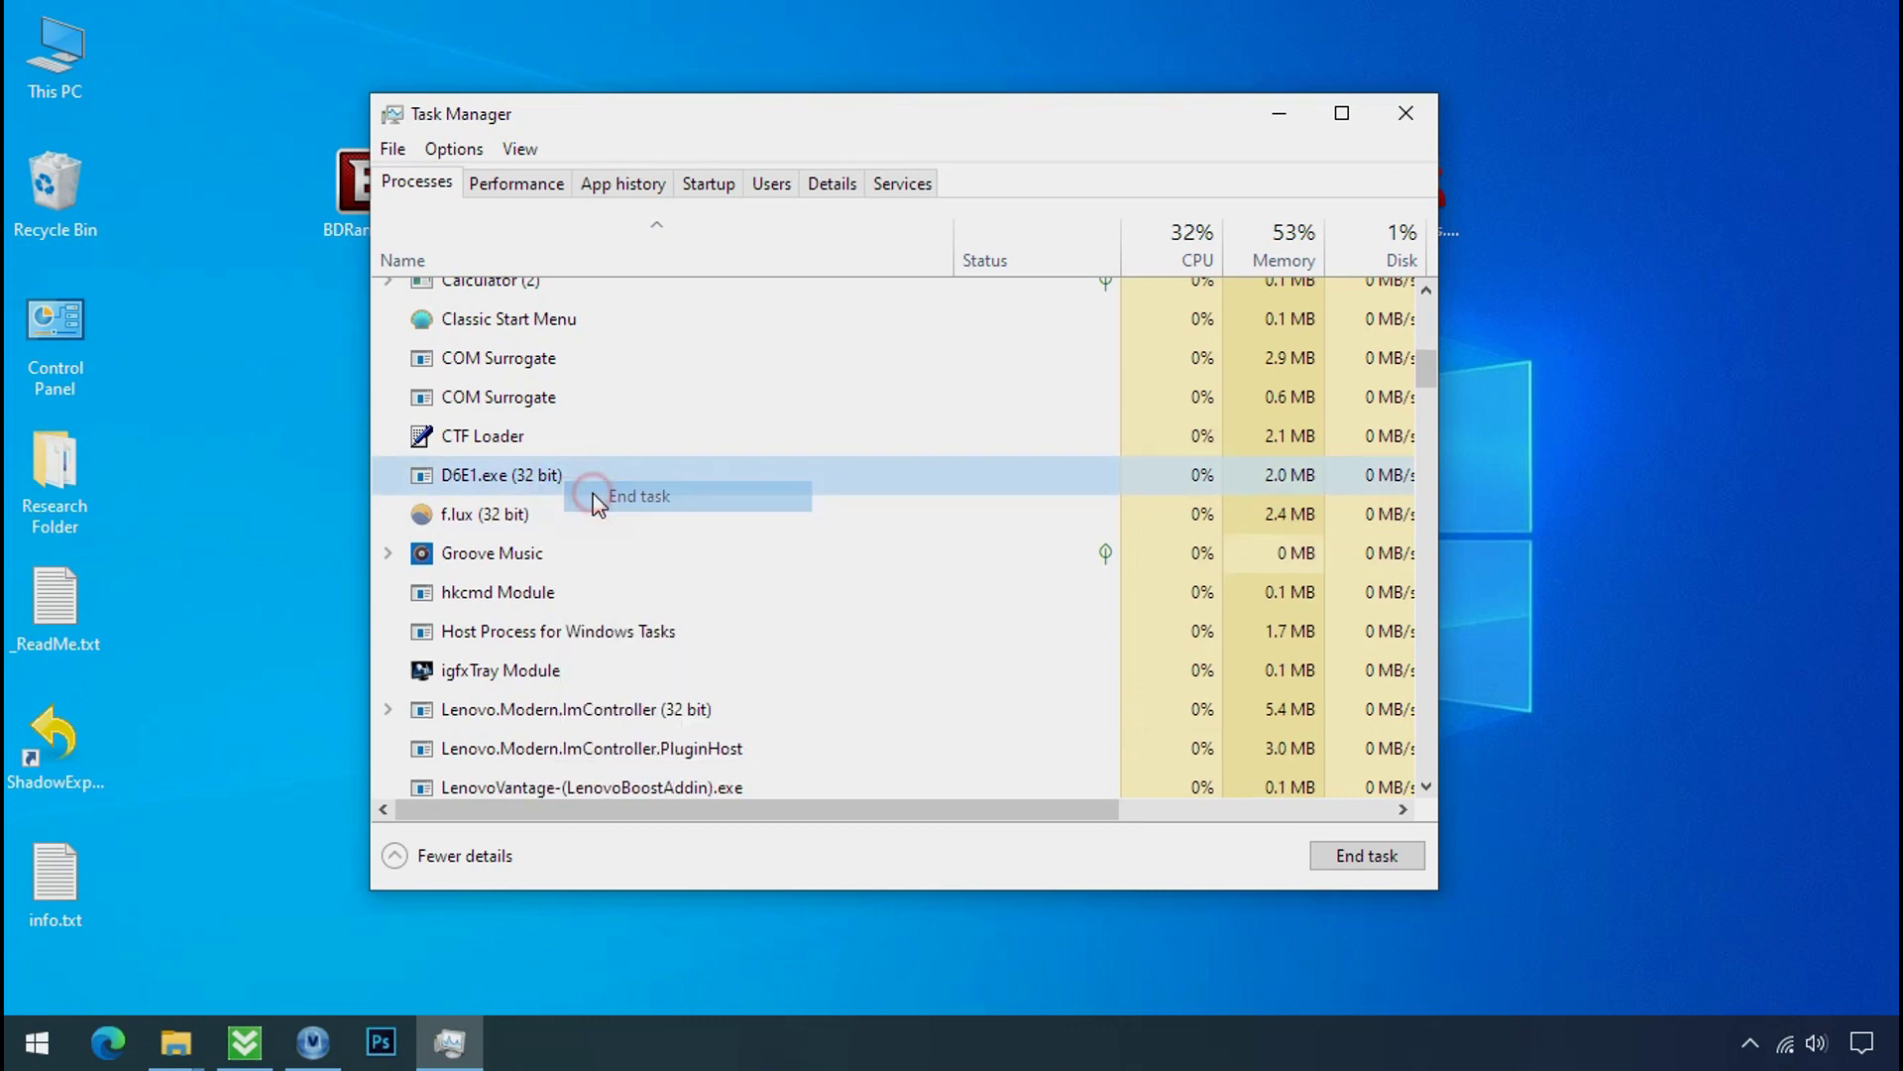
Step: Disable the D6E1.exe startup entry and close Task Manager
{"action": "left_click", "coordinate": [709, 184]}
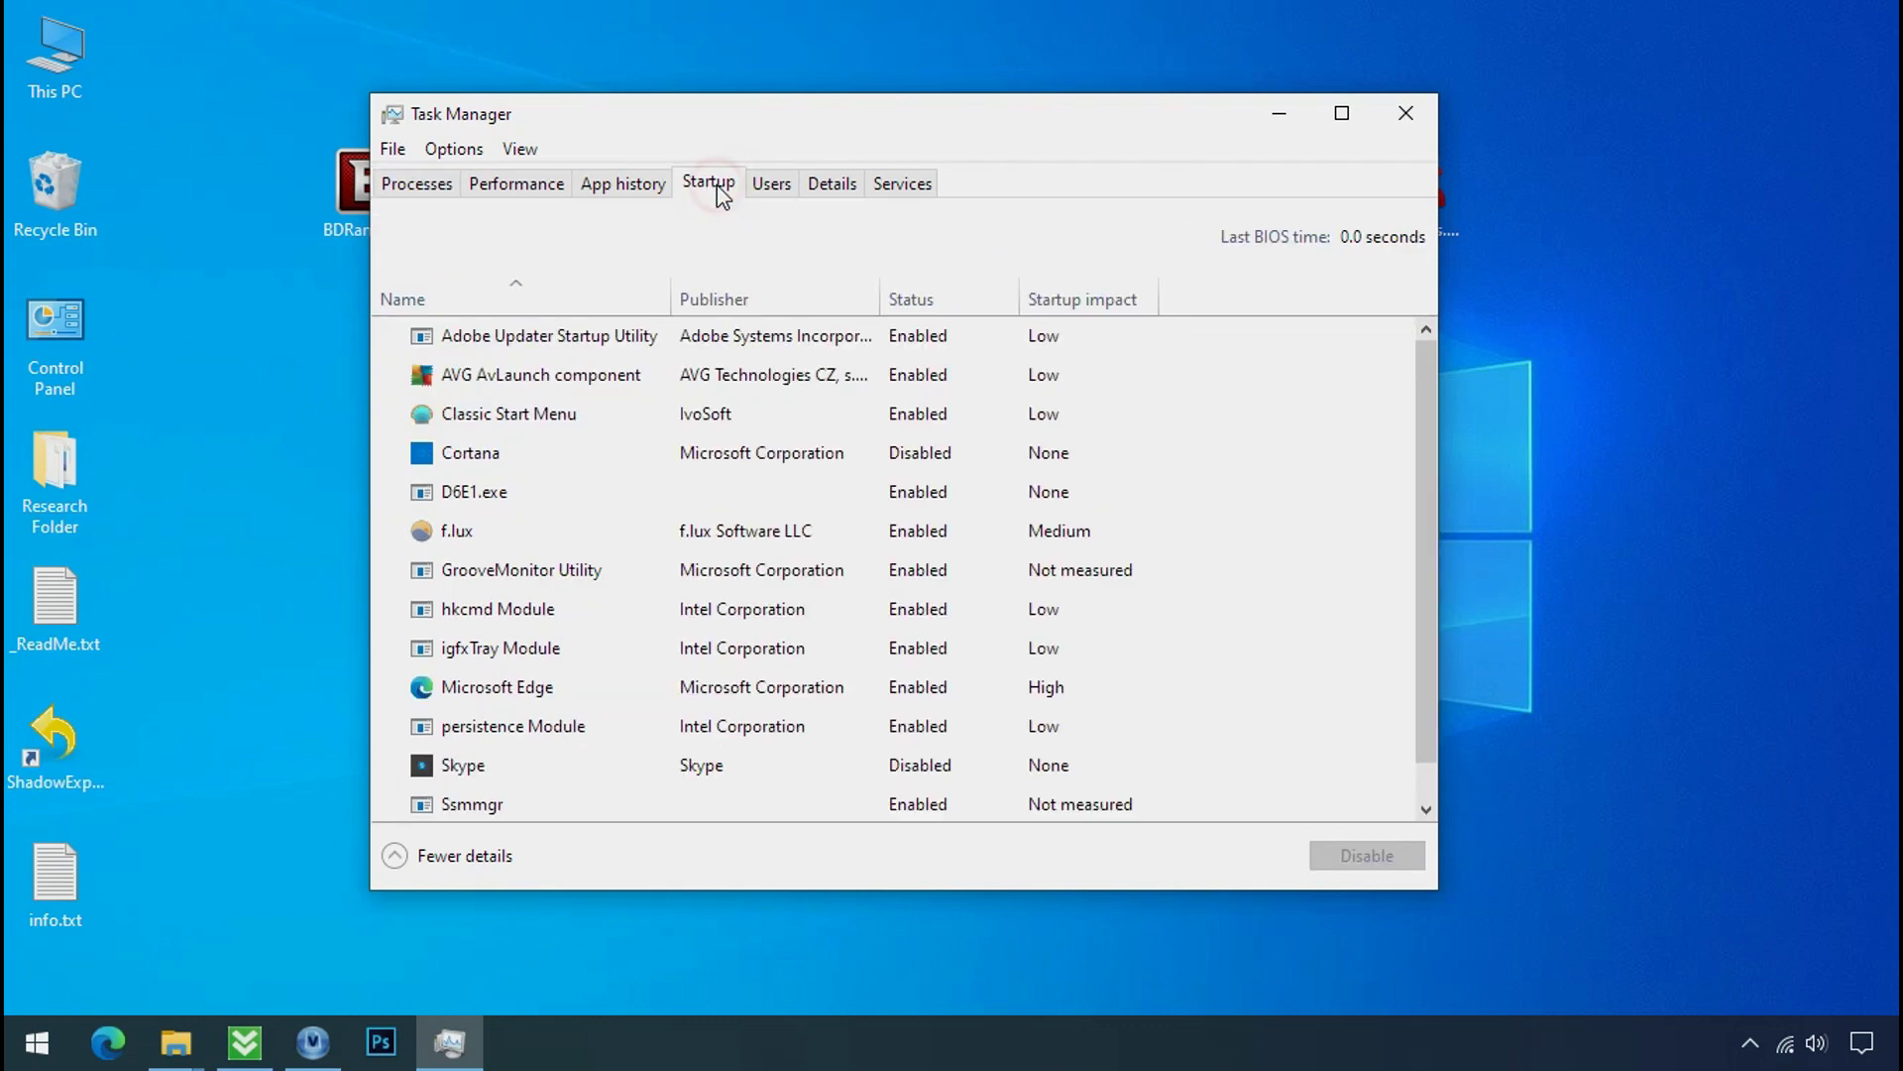
{"action": "left_click", "coordinate": [646, 484]}
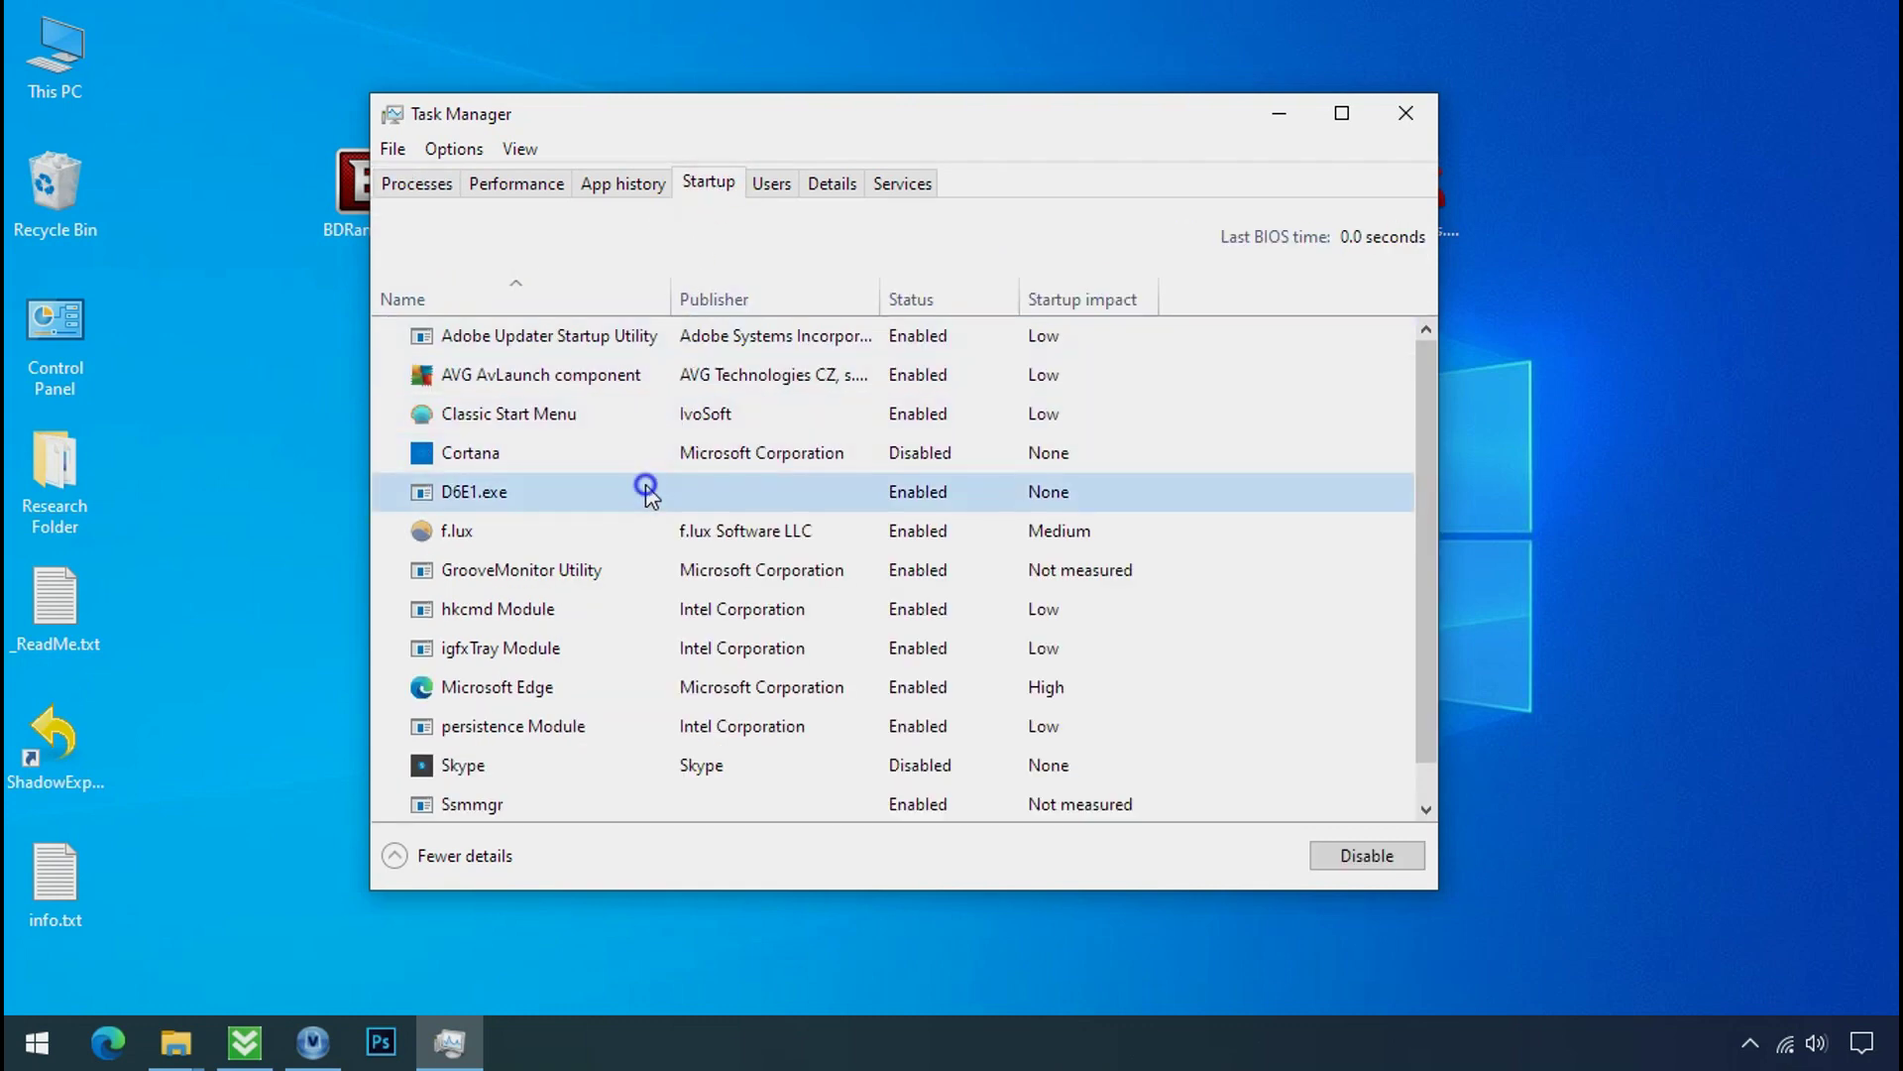
{"action": "right_click", "coordinate": [646, 484]}
{"action": "left_click", "coordinate": [667, 498]}
{"action": "left_click", "coordinate": [1405, 114]}
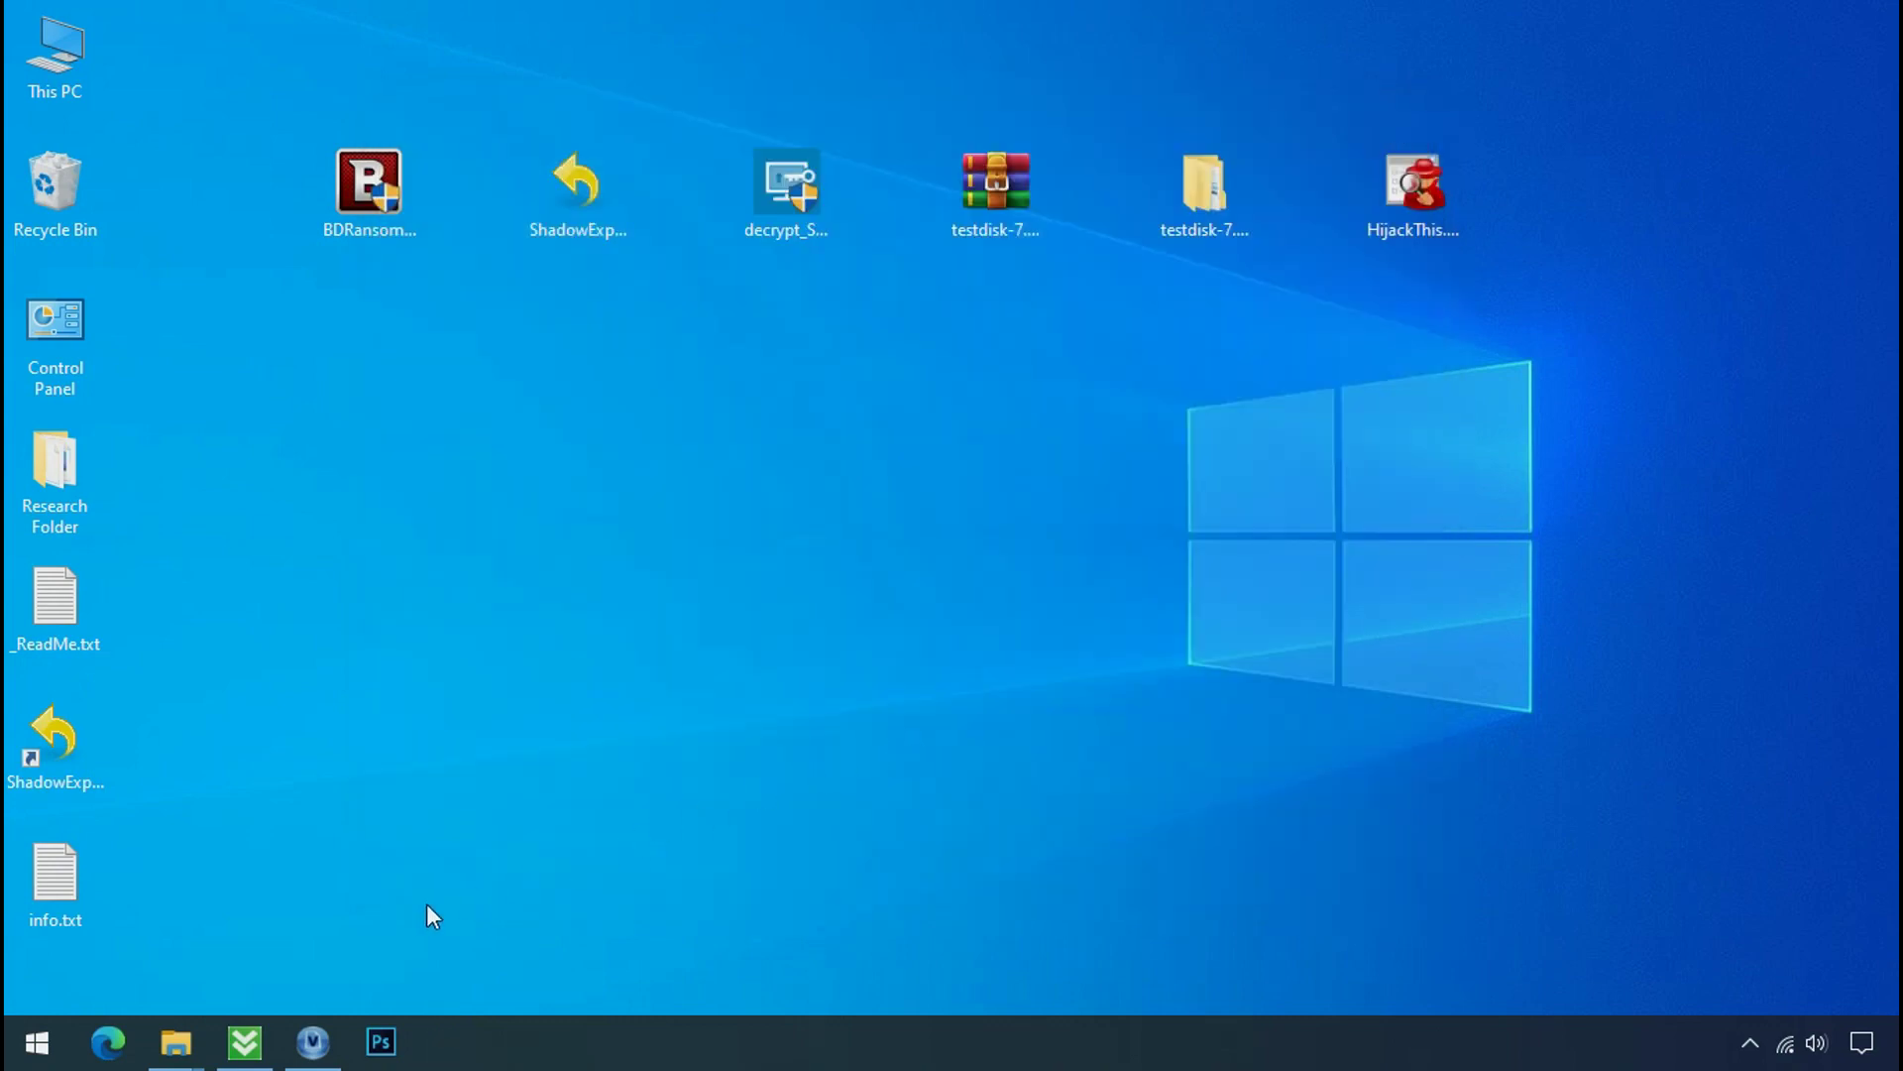
Step: Back in the D6E1.exe folder, delete D6E1.exe again
{"action": "mouse_move", "coordinate": [175, 1043]}
{"action": "left_click", "coordinate": [208, 964]}
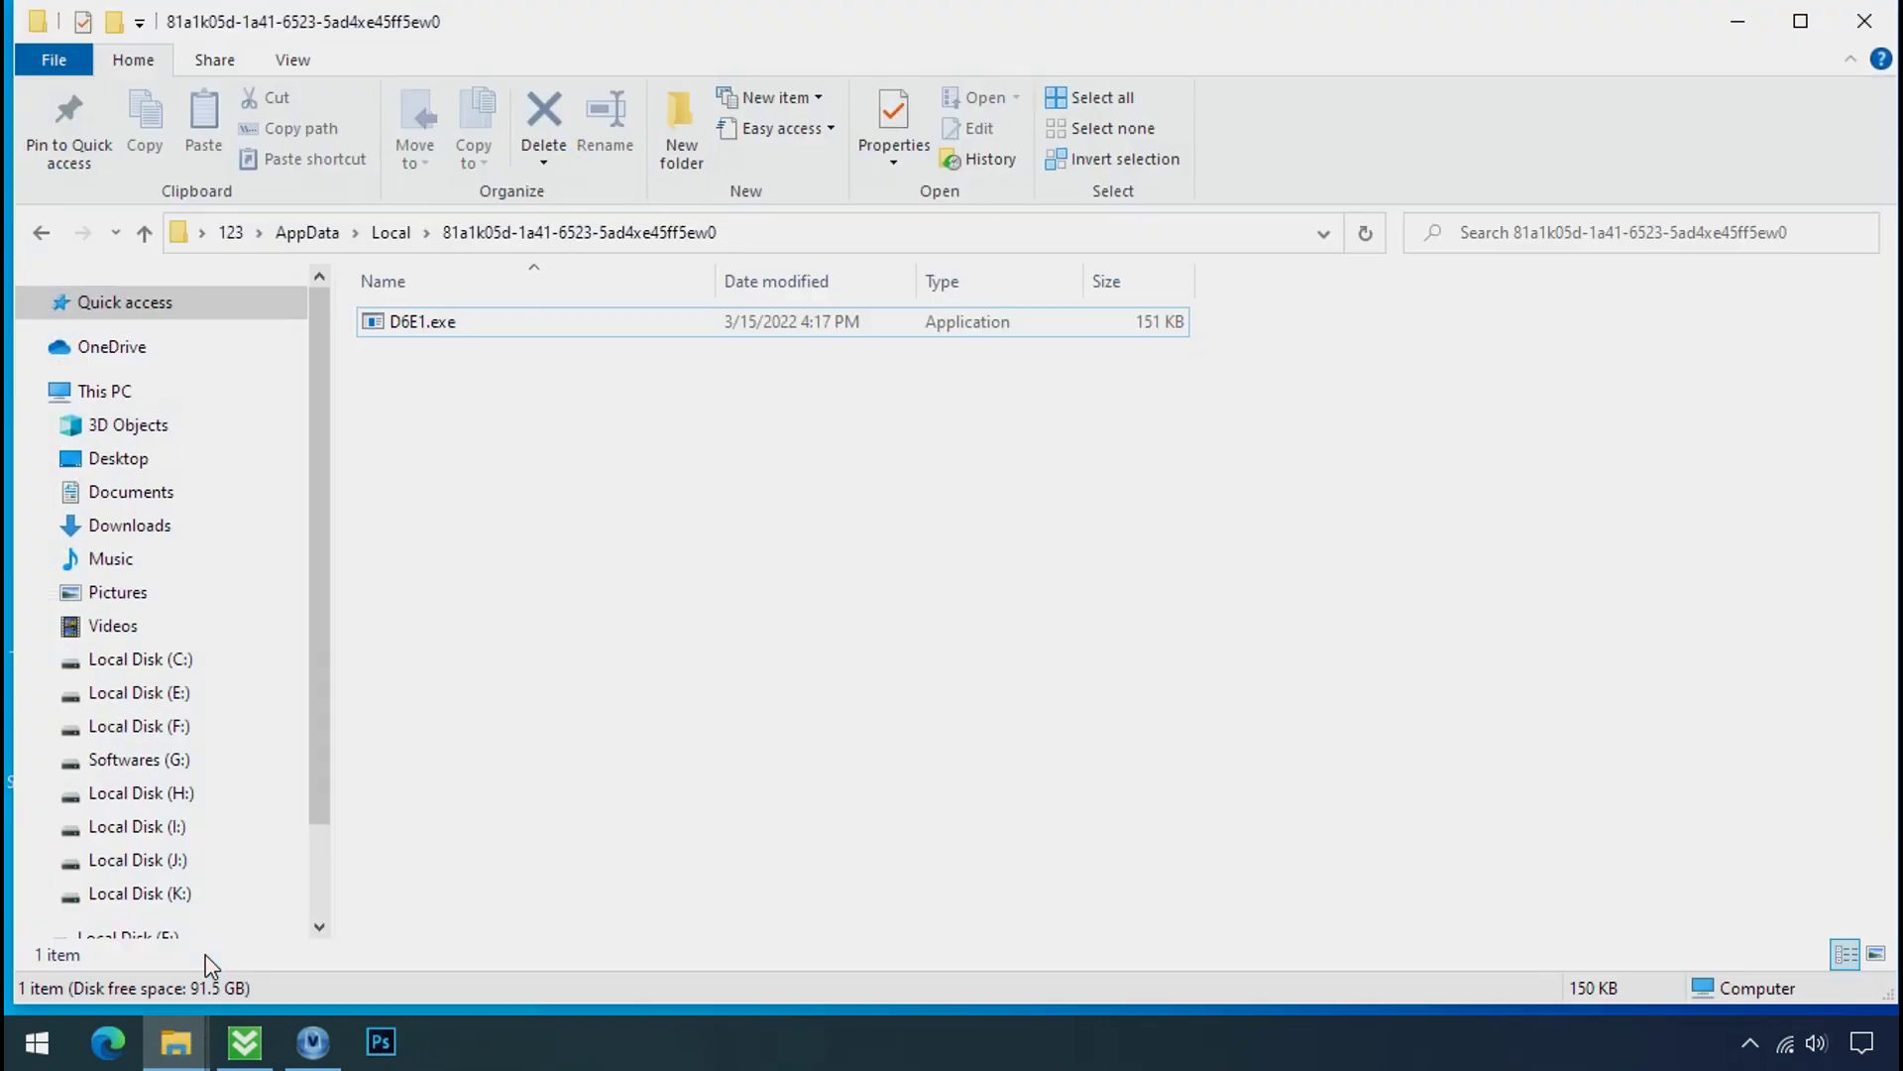
{"action": "left_click", "coordinate": [470, 332]}
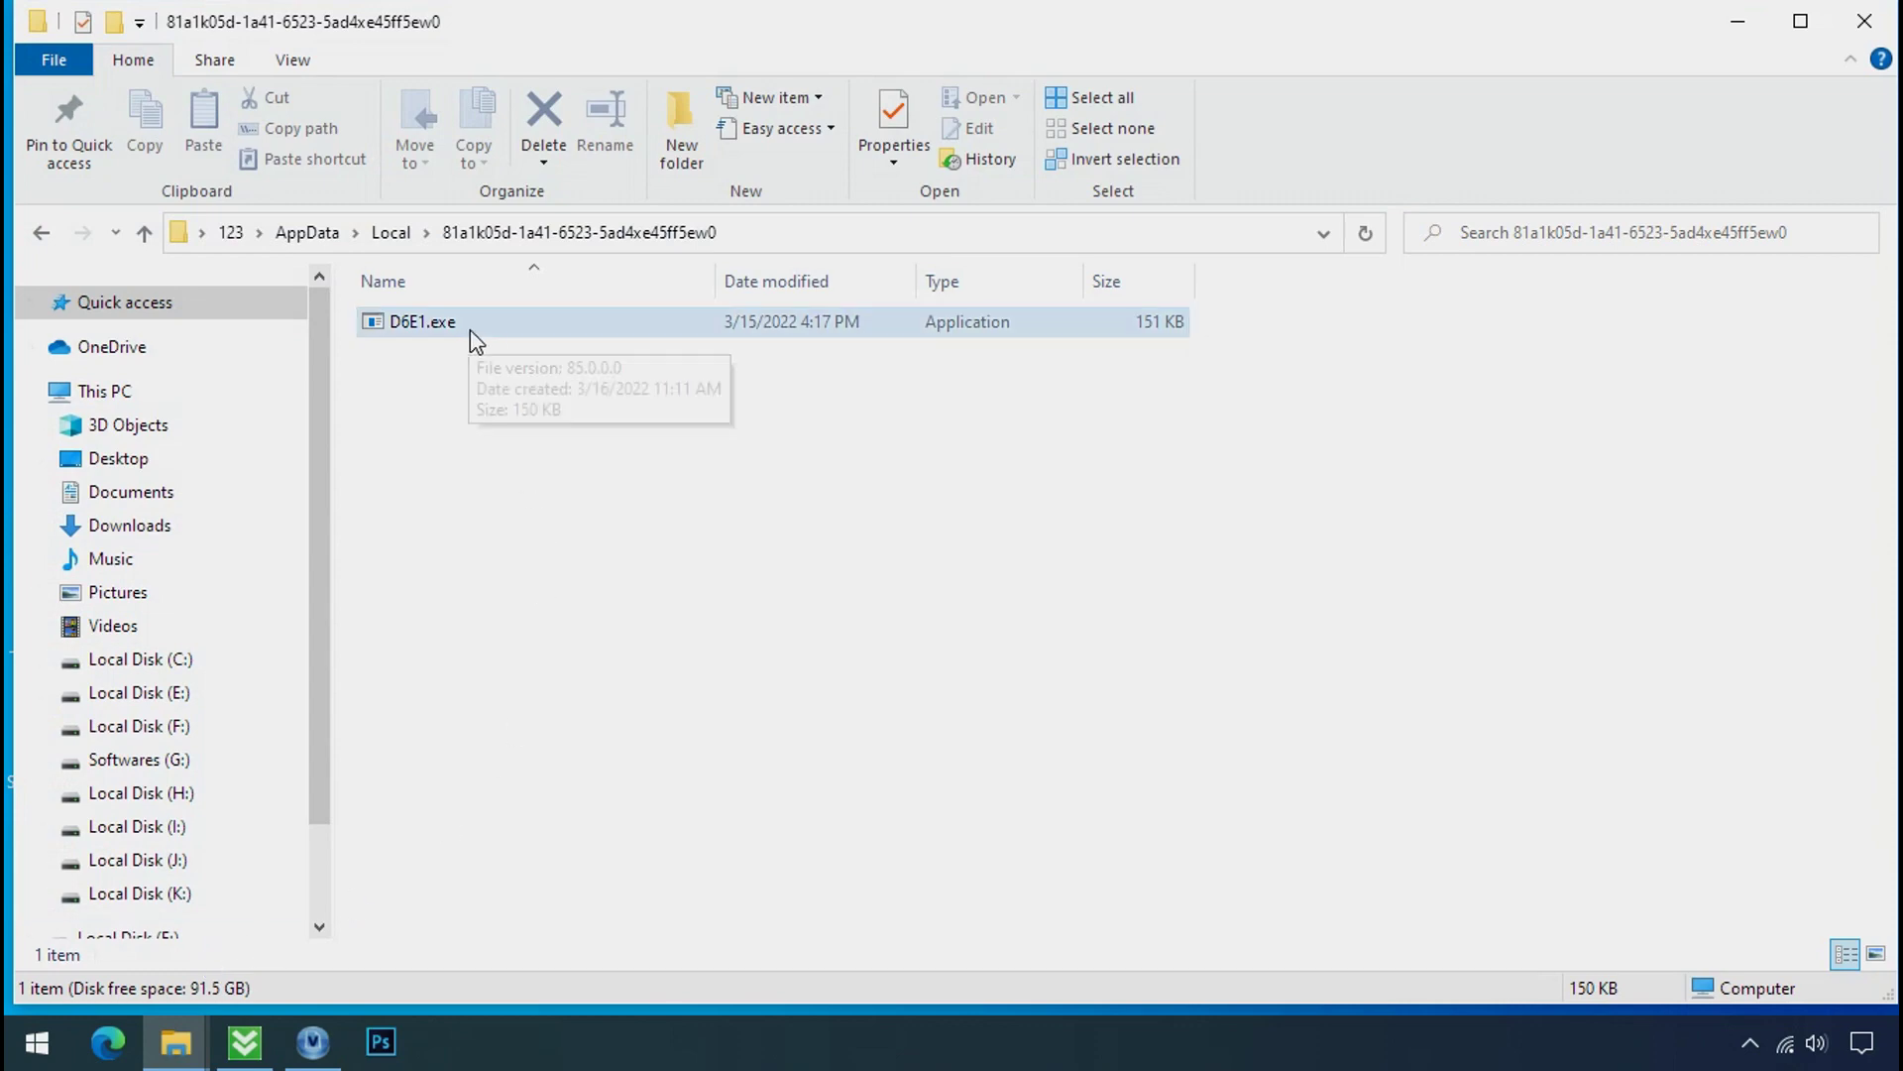
{"action": "right_click", "coordinate": [537, 339]}
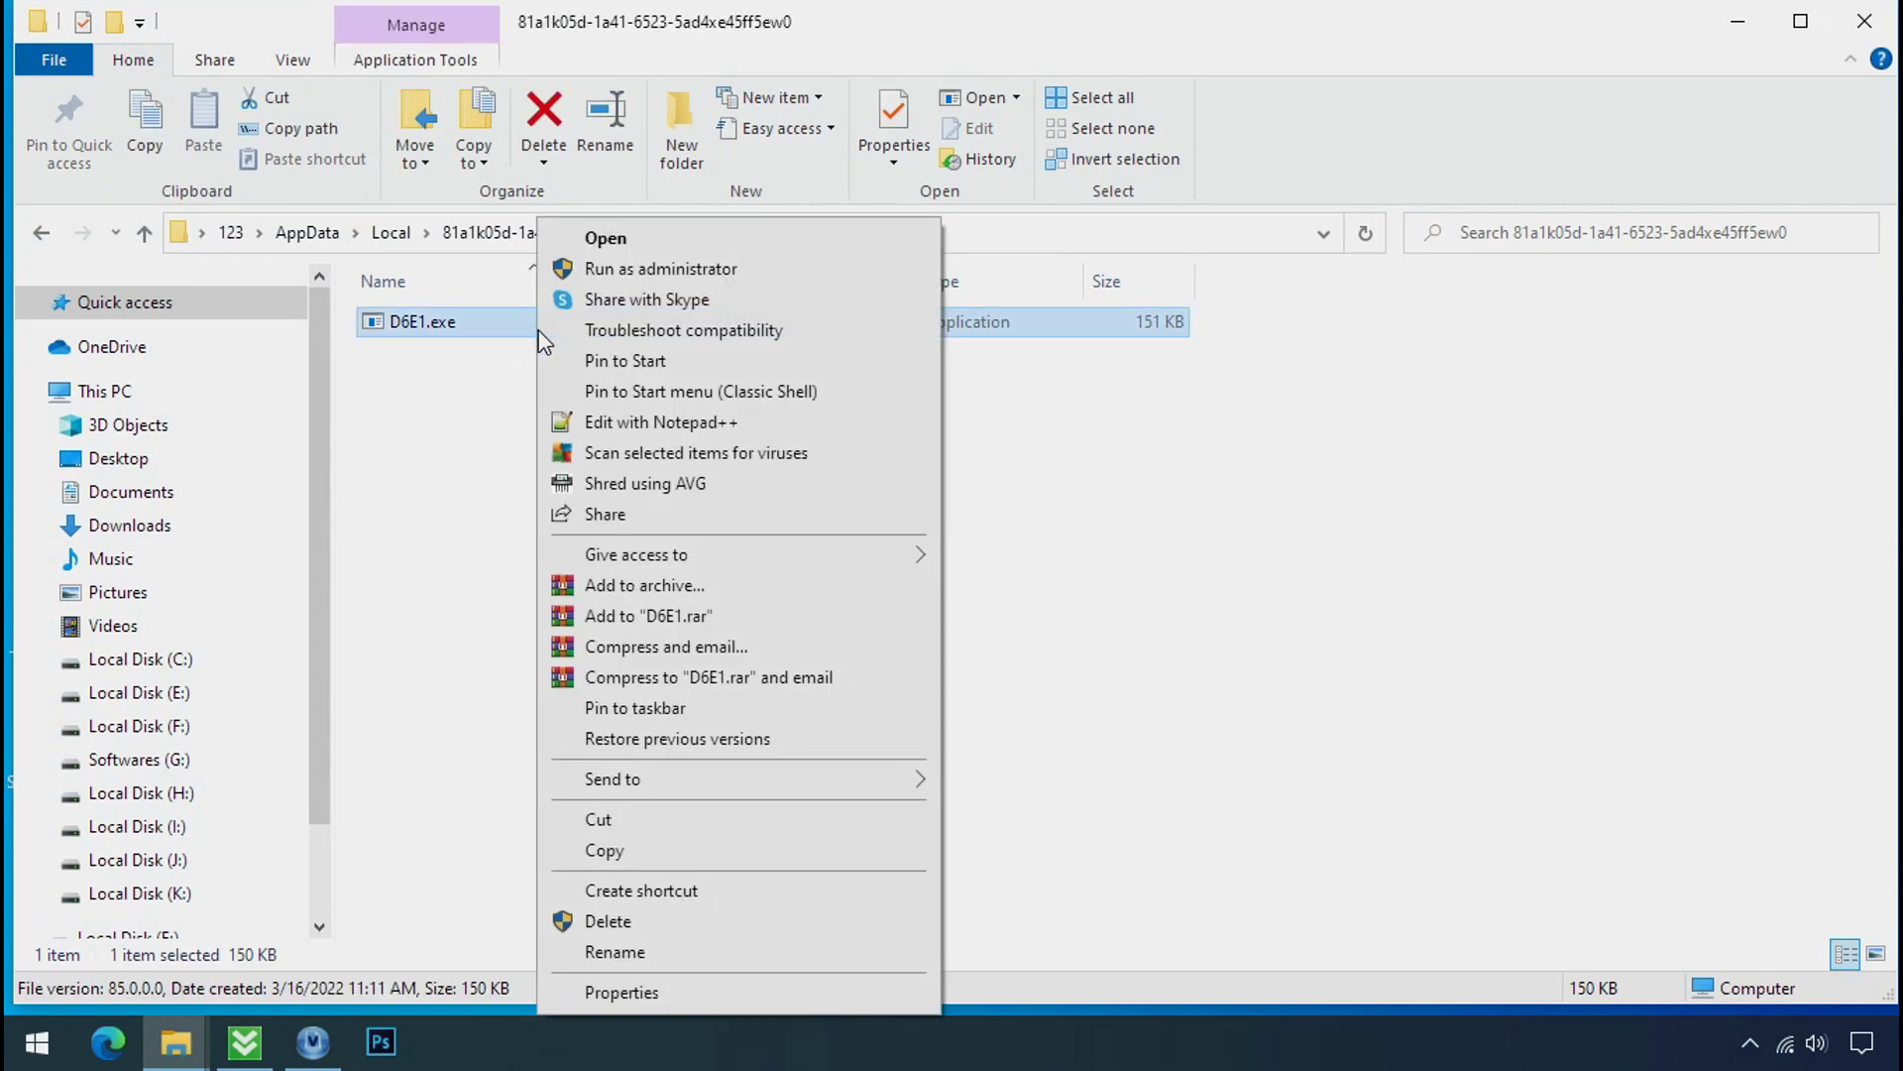
{"action": "left_click", "coordinate": [616, 923]}
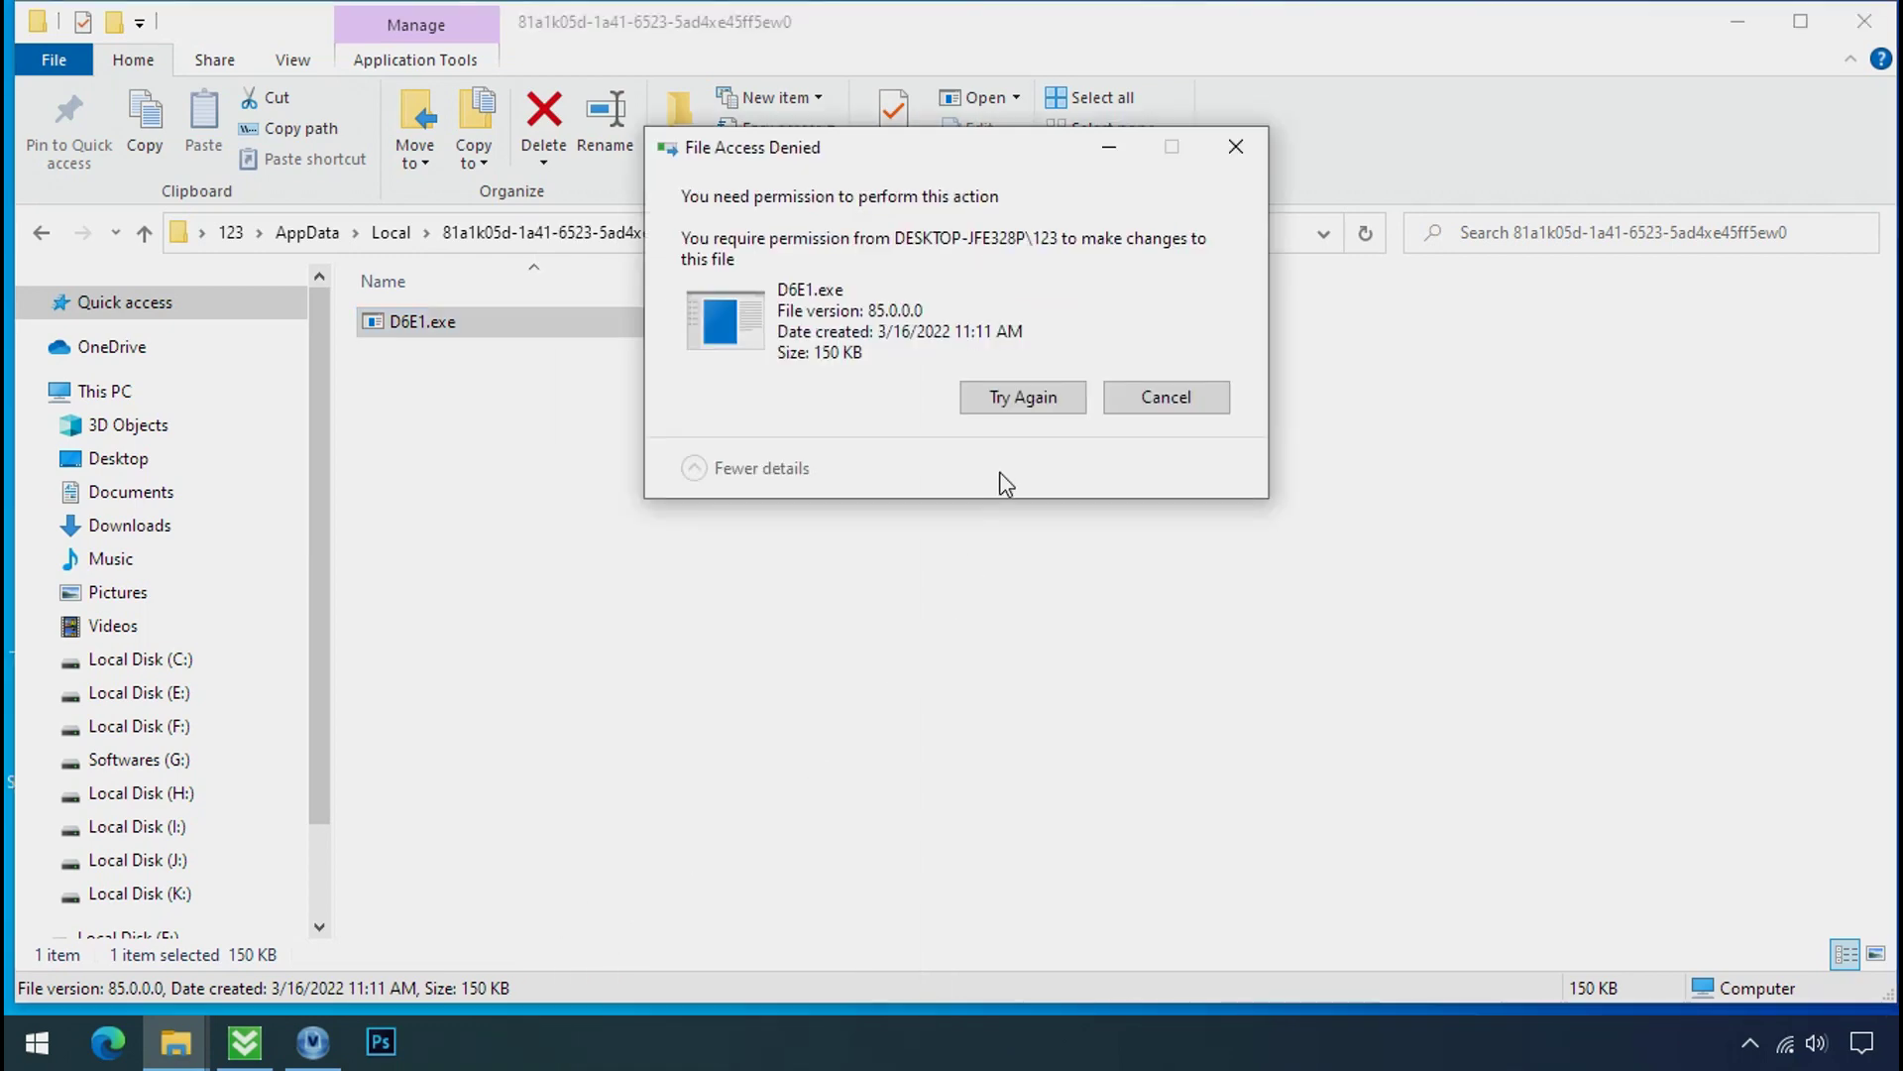
Step: Retry the denied deletion twice, dismiss the message, and open D6E1.exe's Properties
{"action": "left_click", "coordinate": [1024, 401]}
{"action": "left_click", "coordinate": [1024, 402]}
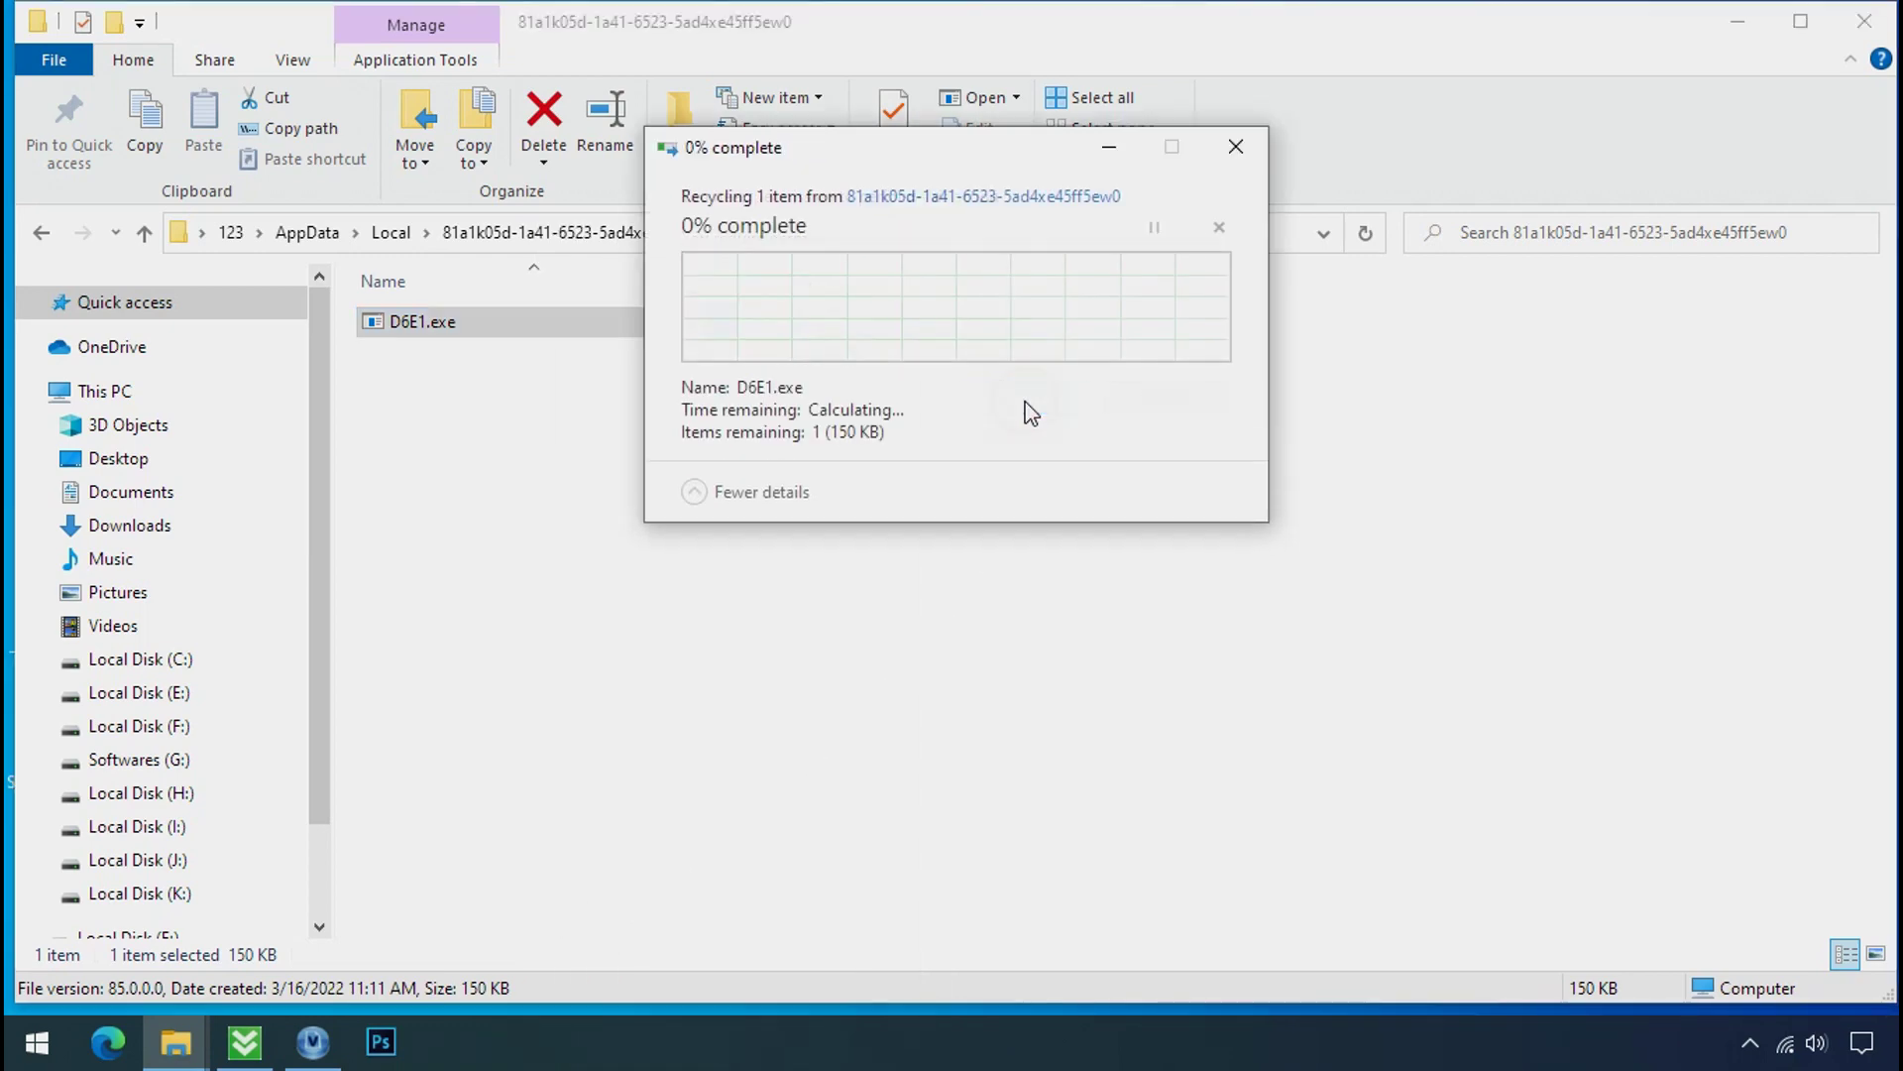
{"action": "left_click", "coordinate": [1236, 147]}
{"action": "right_click", "coordinate": [729, 331]}
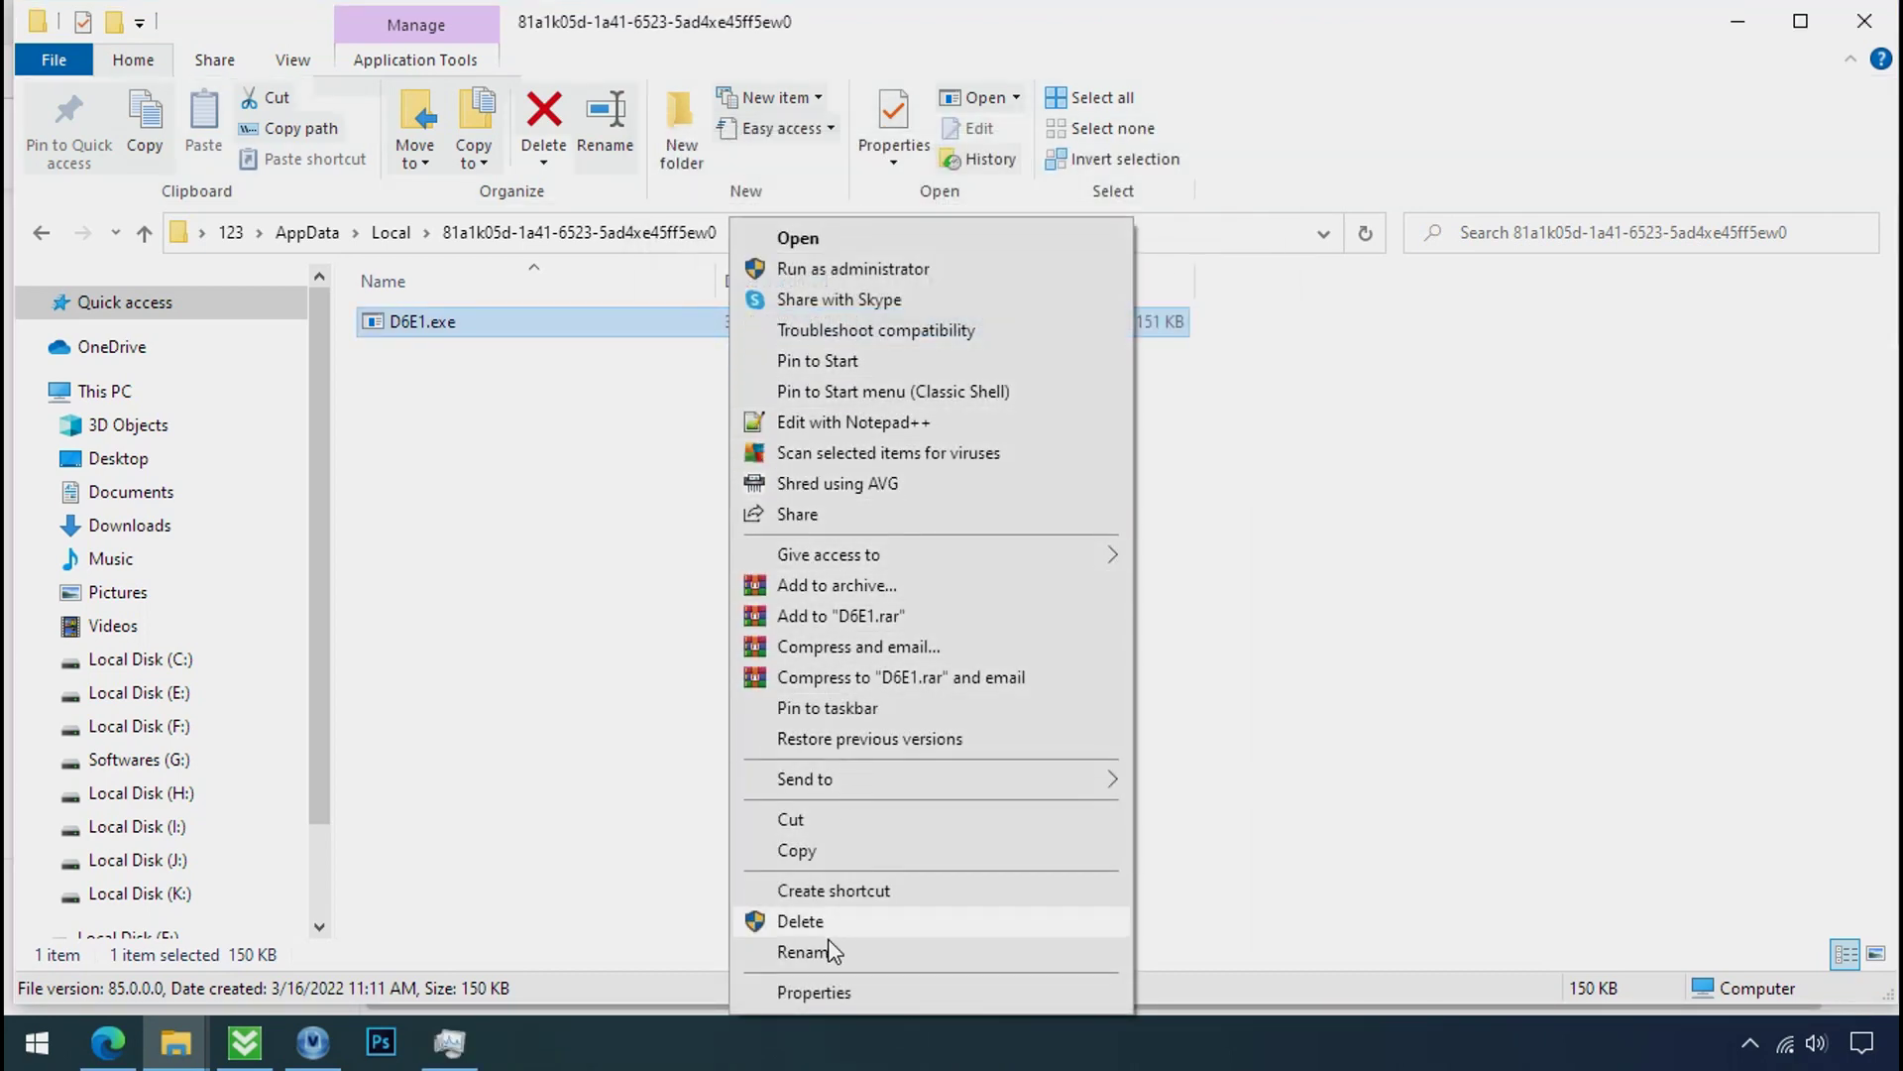
{"action": "left_click", "coordinate": [817, 994]}
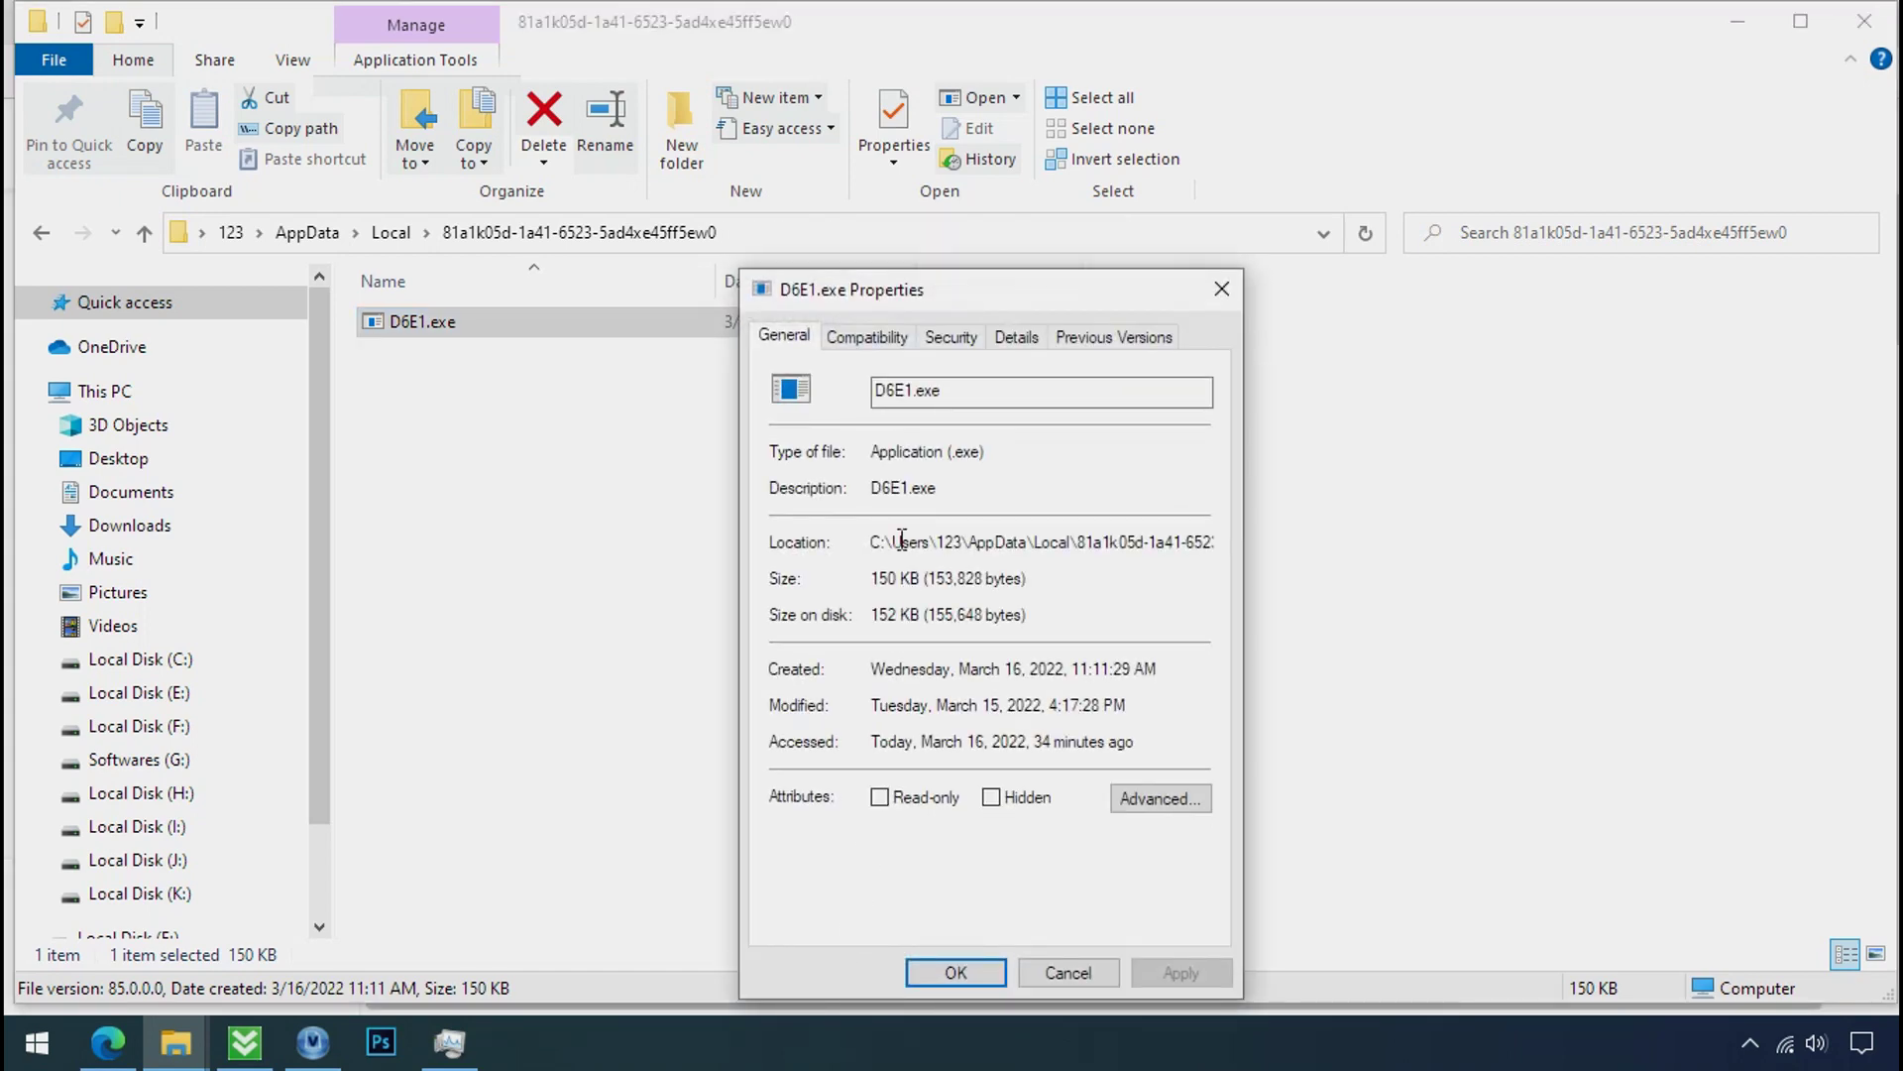
Step: Disable inheritance on D6E1.exe, converting inherited permissions to explicit entries
{"action": "left_click", "coordinate": [933, 352]}
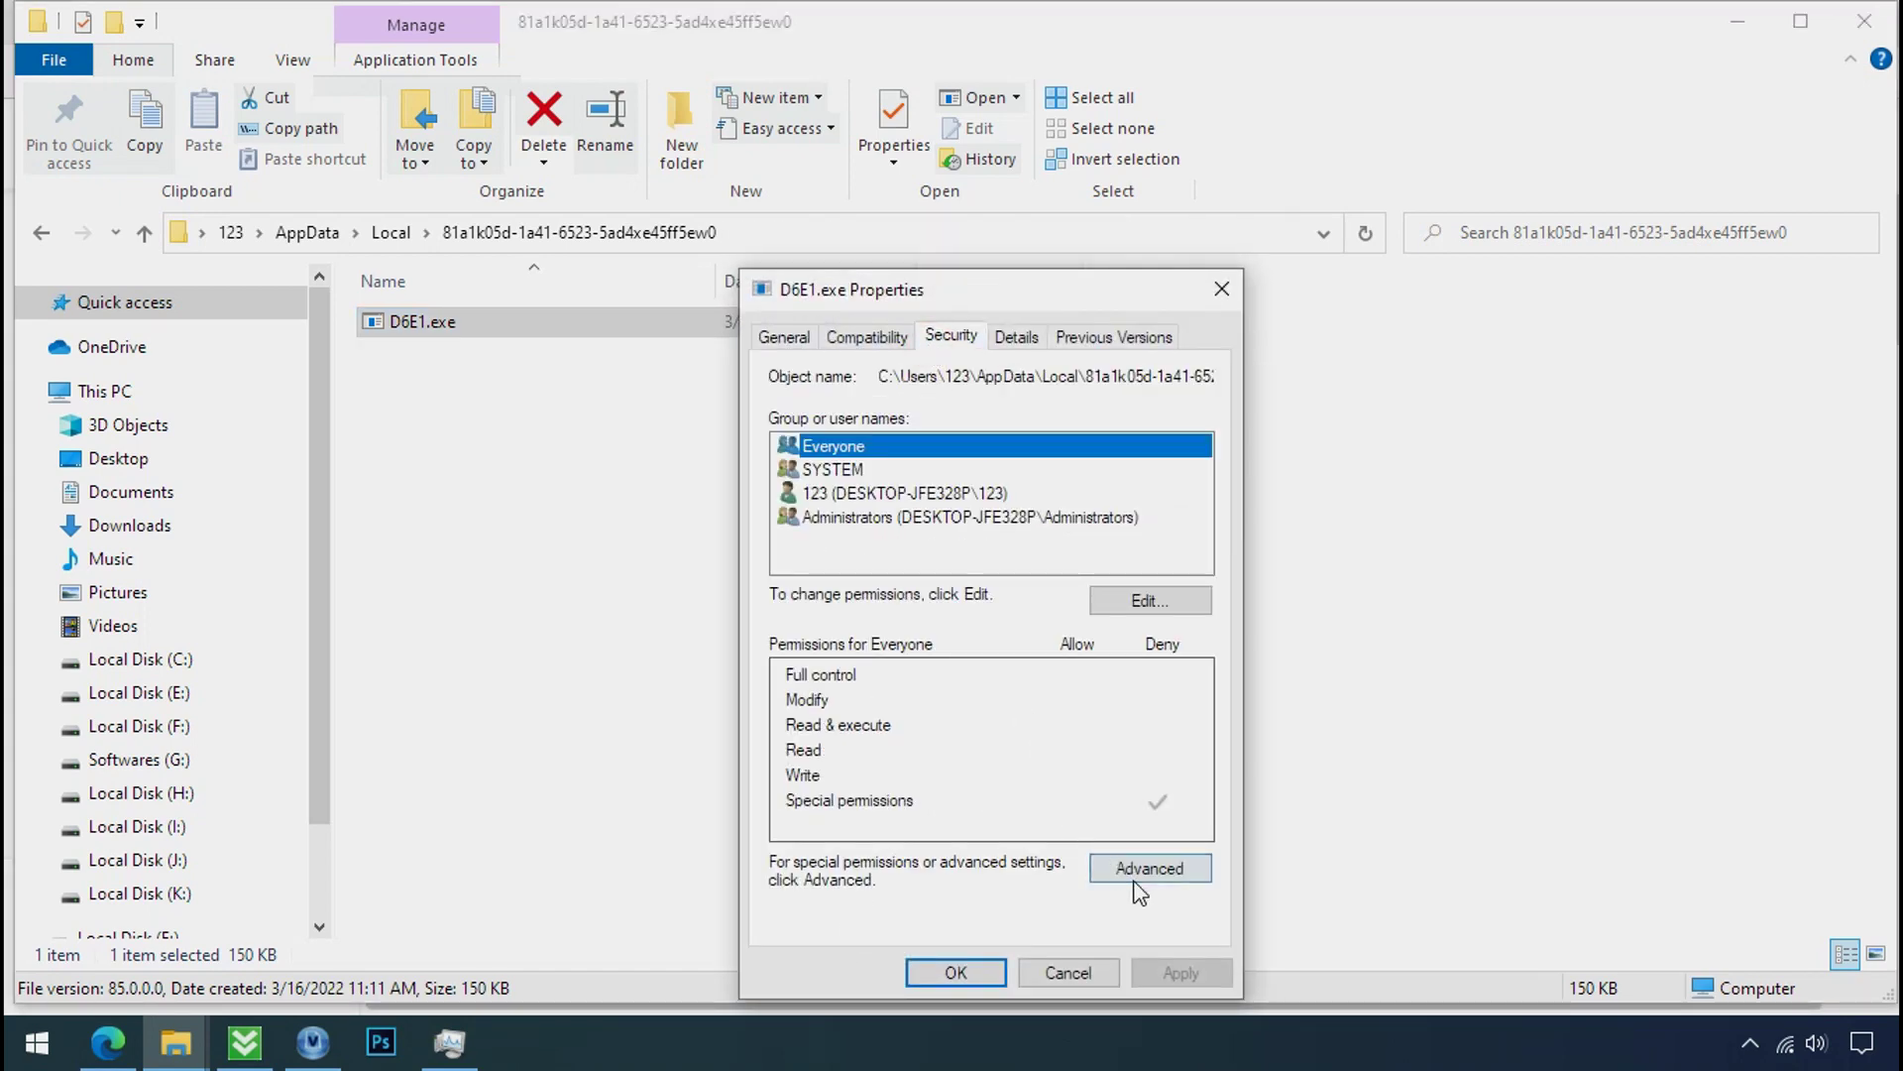
{"action": "left_click", "coordinate": [1134, 882]}
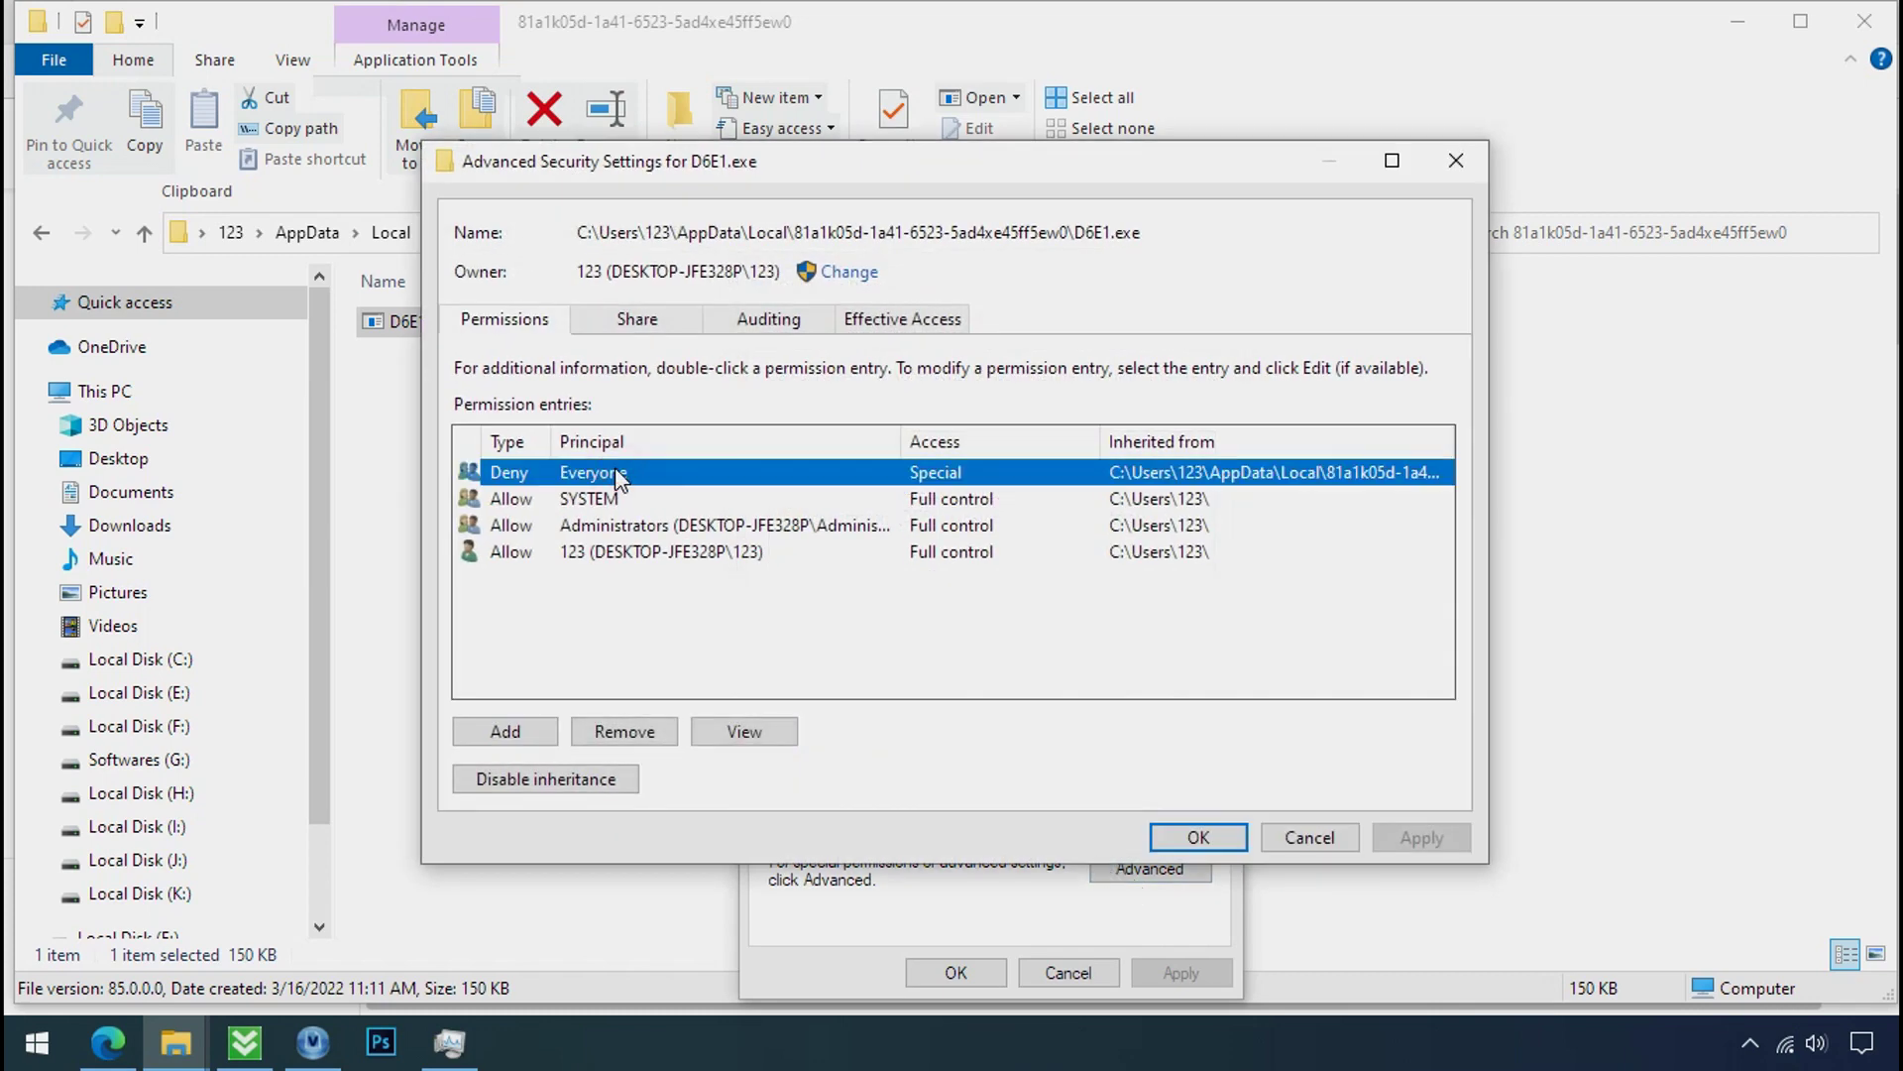
{"action": "left_click", "coordinate": [593, 783]}
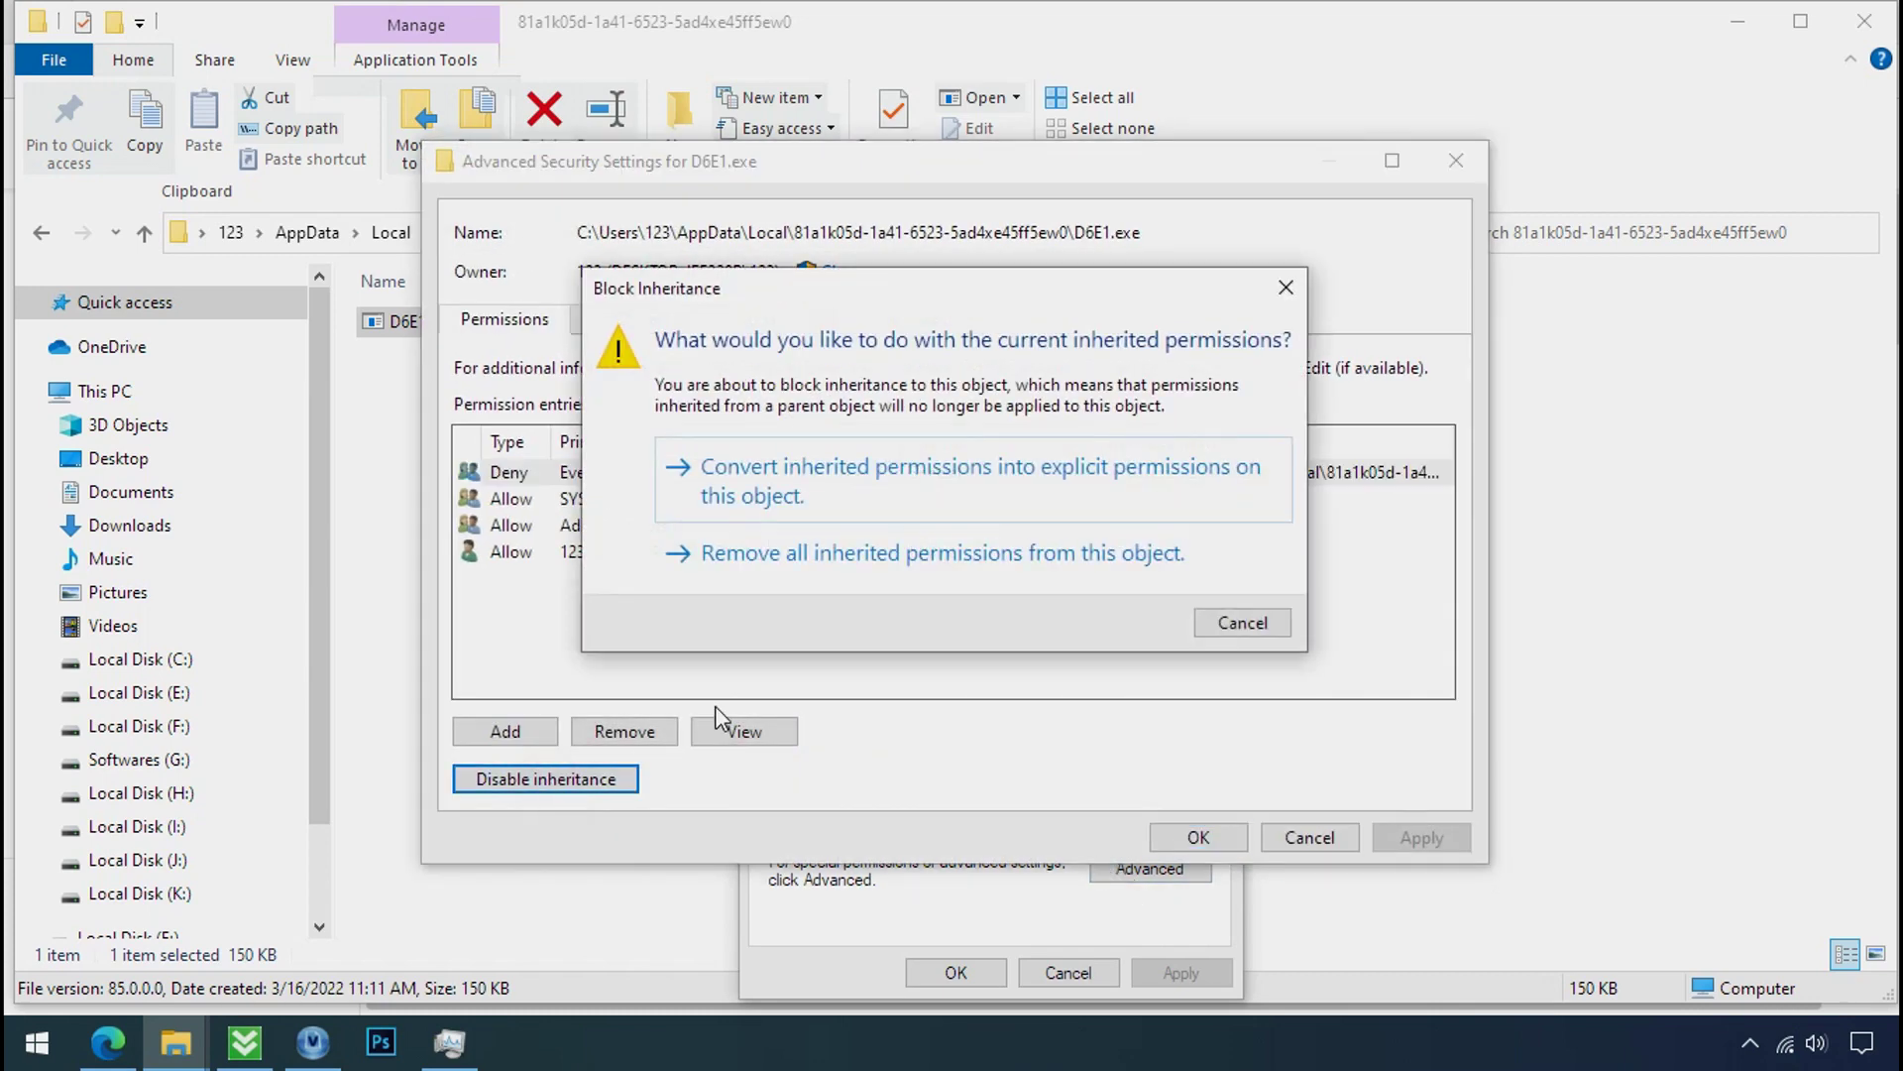
{"action": "left_click", "coordinate": [858, 497]}
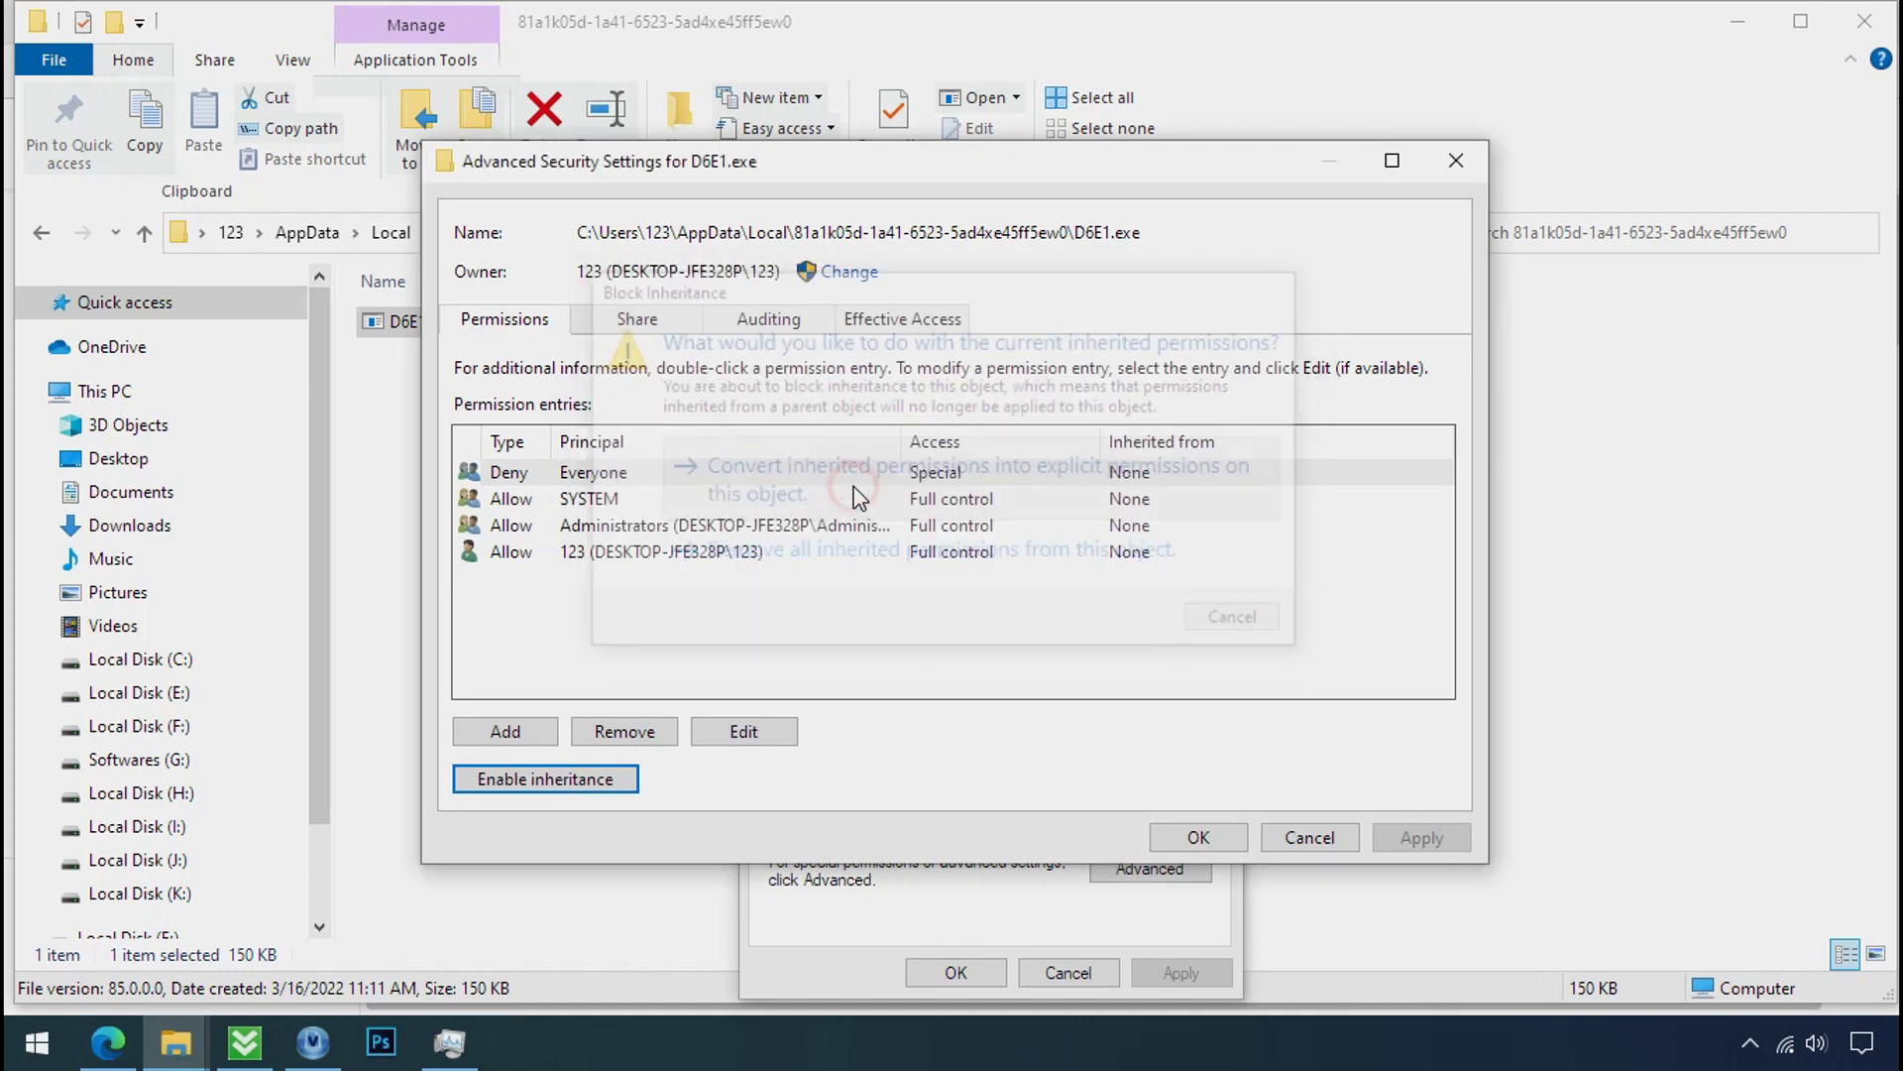
Step: Remove the Deny Everyone entry, apply, and close both dialogs
{"action": "left_click", "coordinate": [828, 471]}
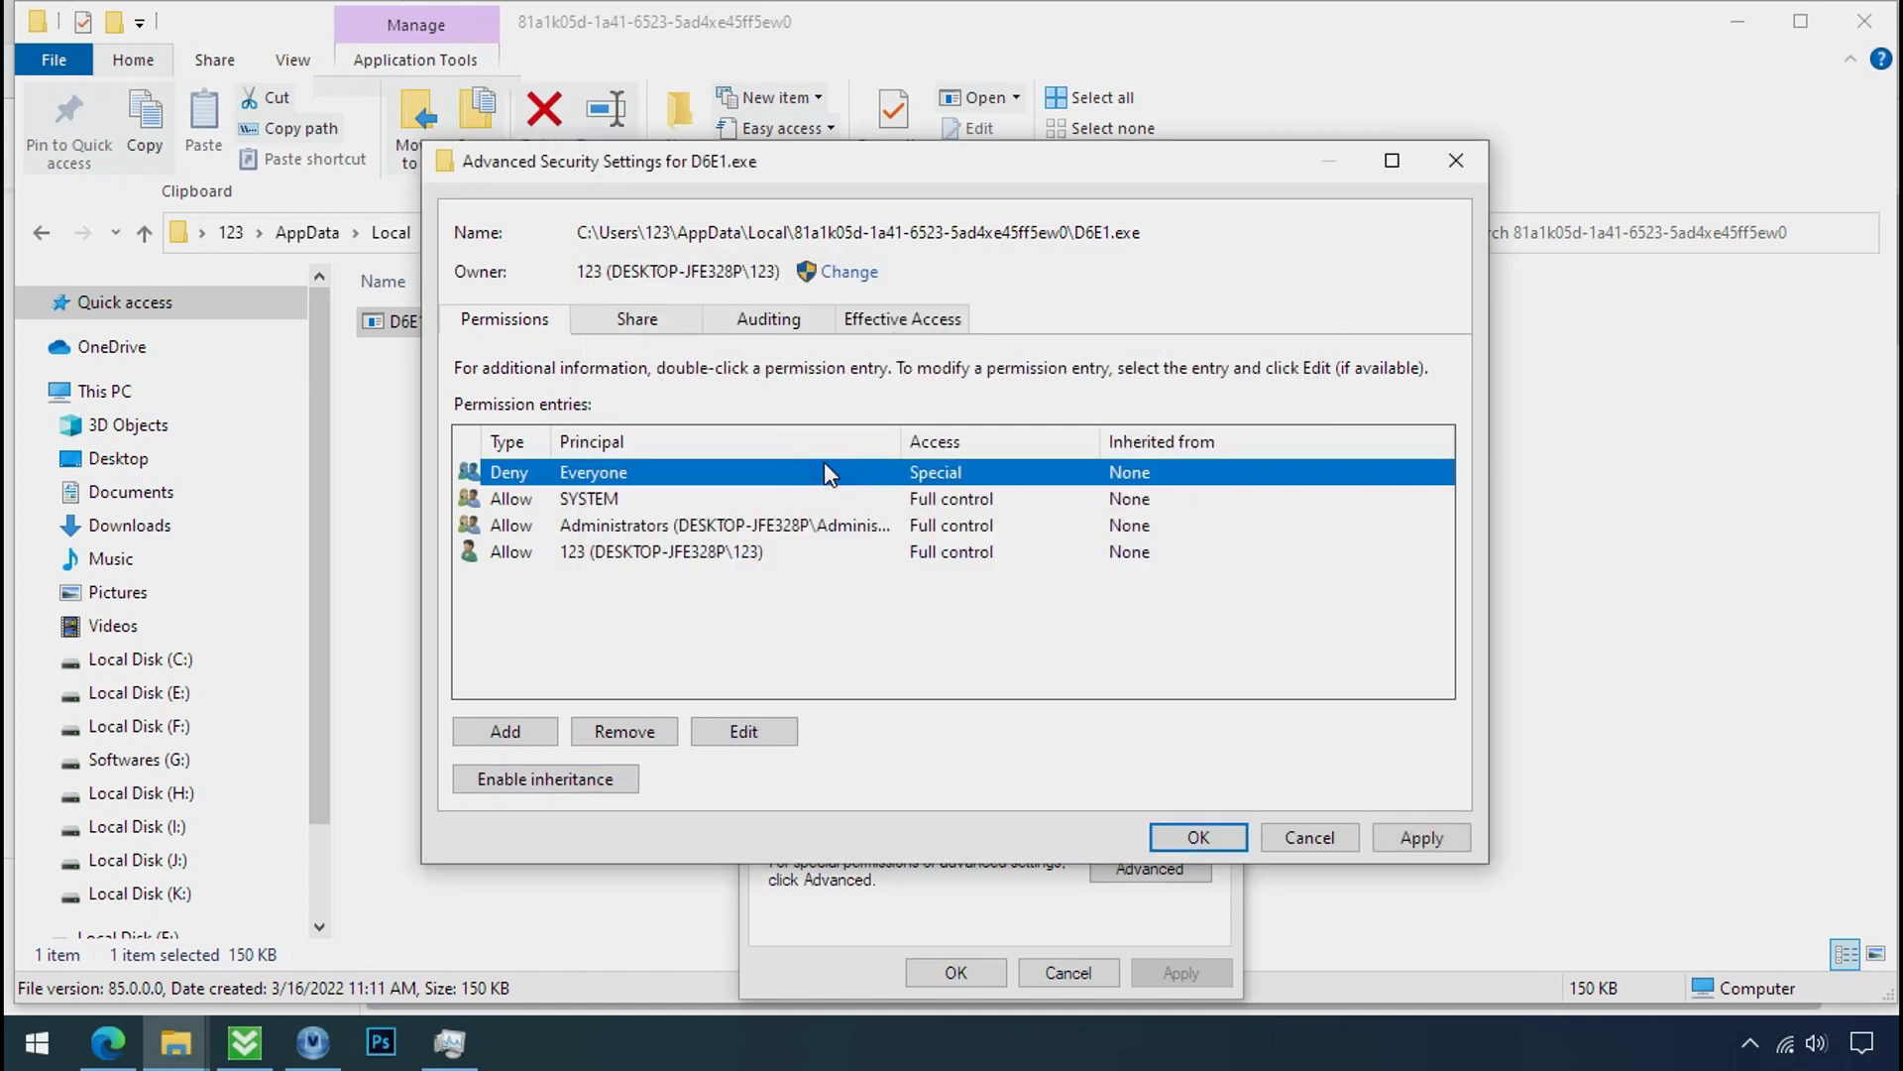
{"action": "left_click", "coordinate": [626, 732]}
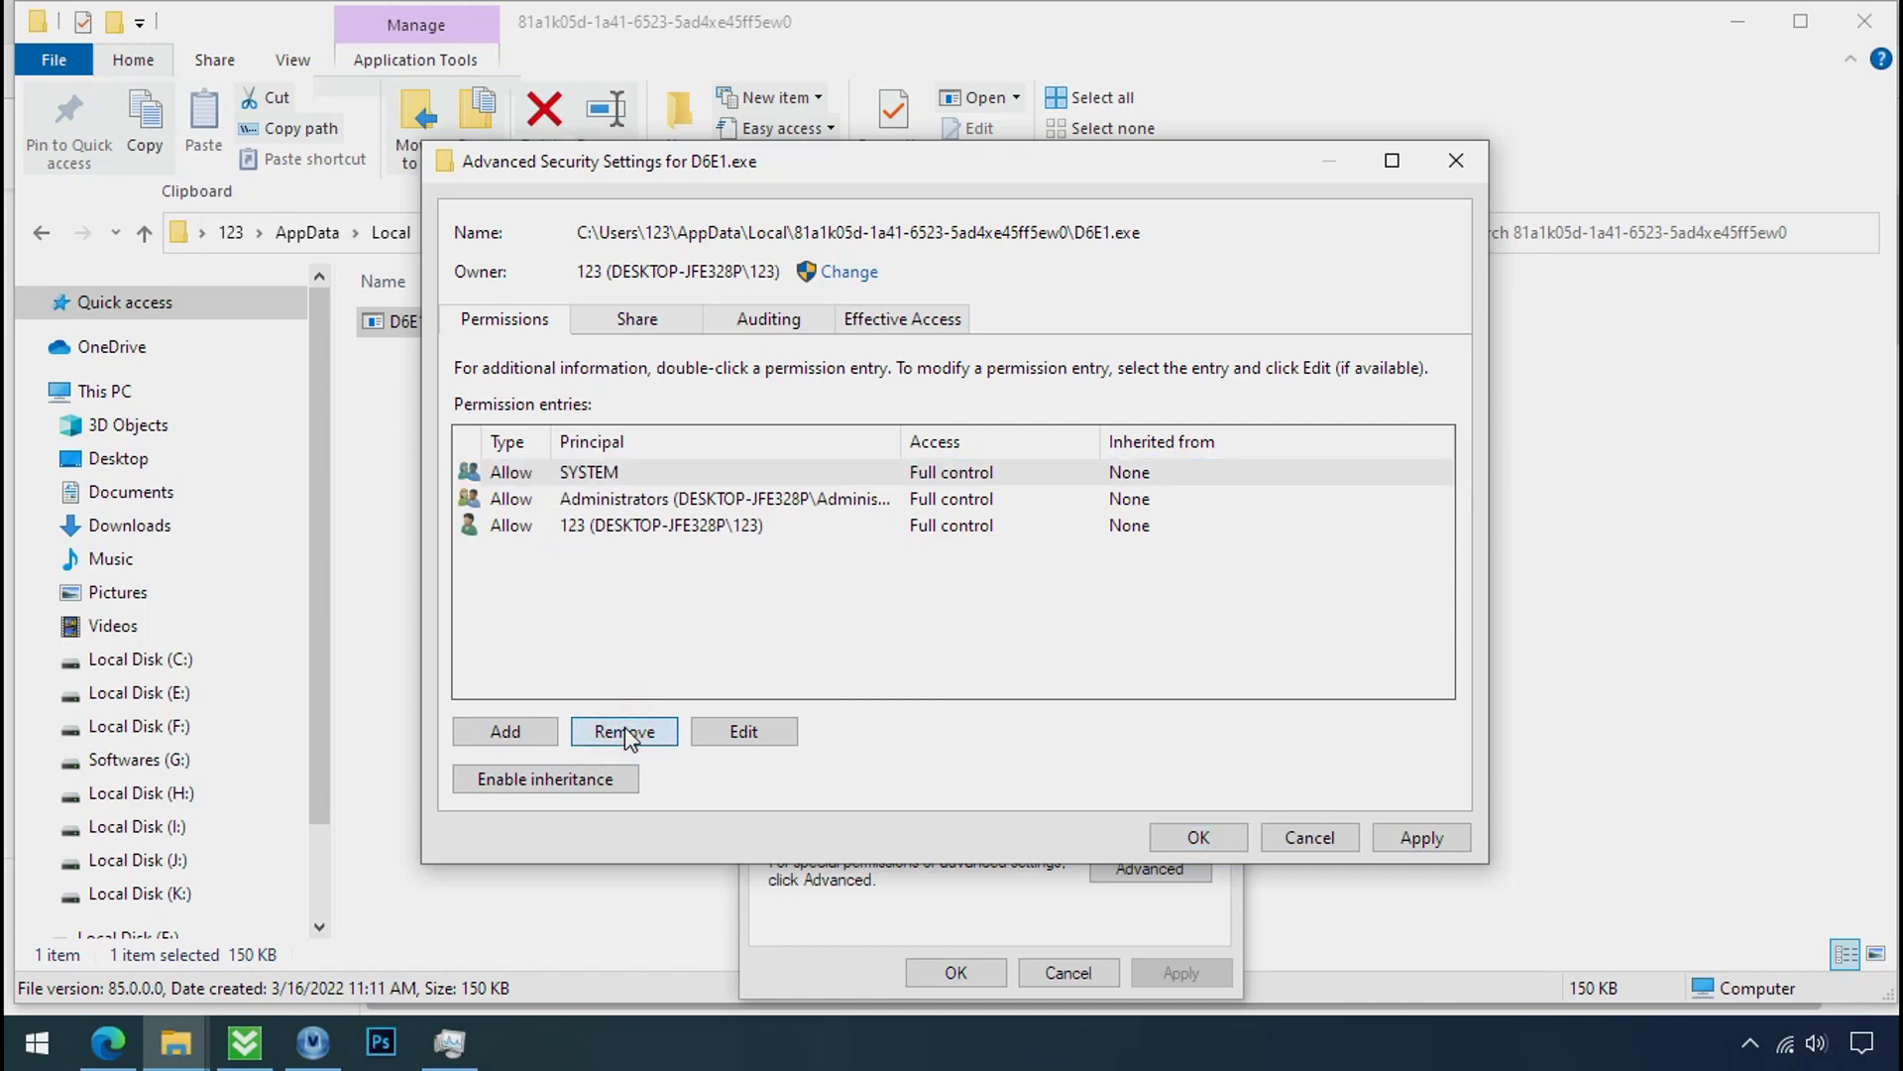
{"action": "left_click", "coordinate": [1414, 837]}
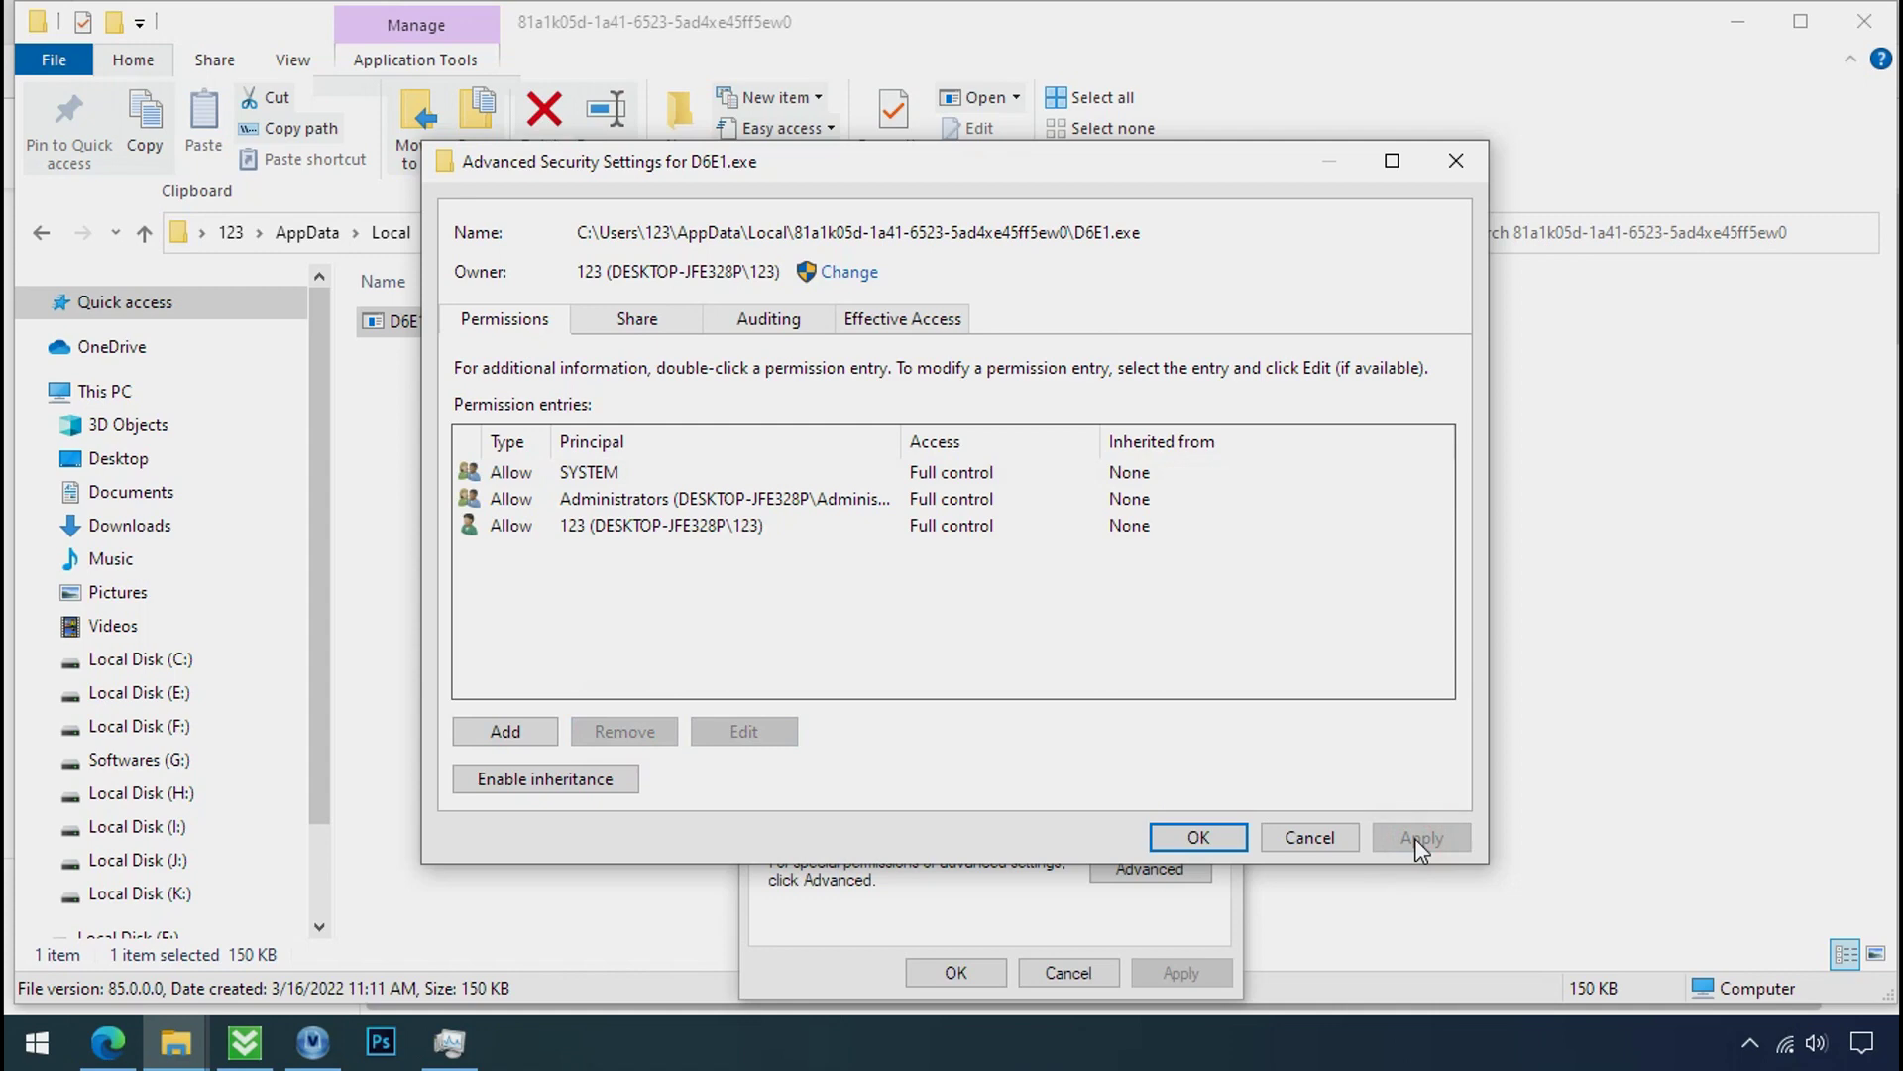
{"action": "left_click", "coordinate": [1217, 839]}
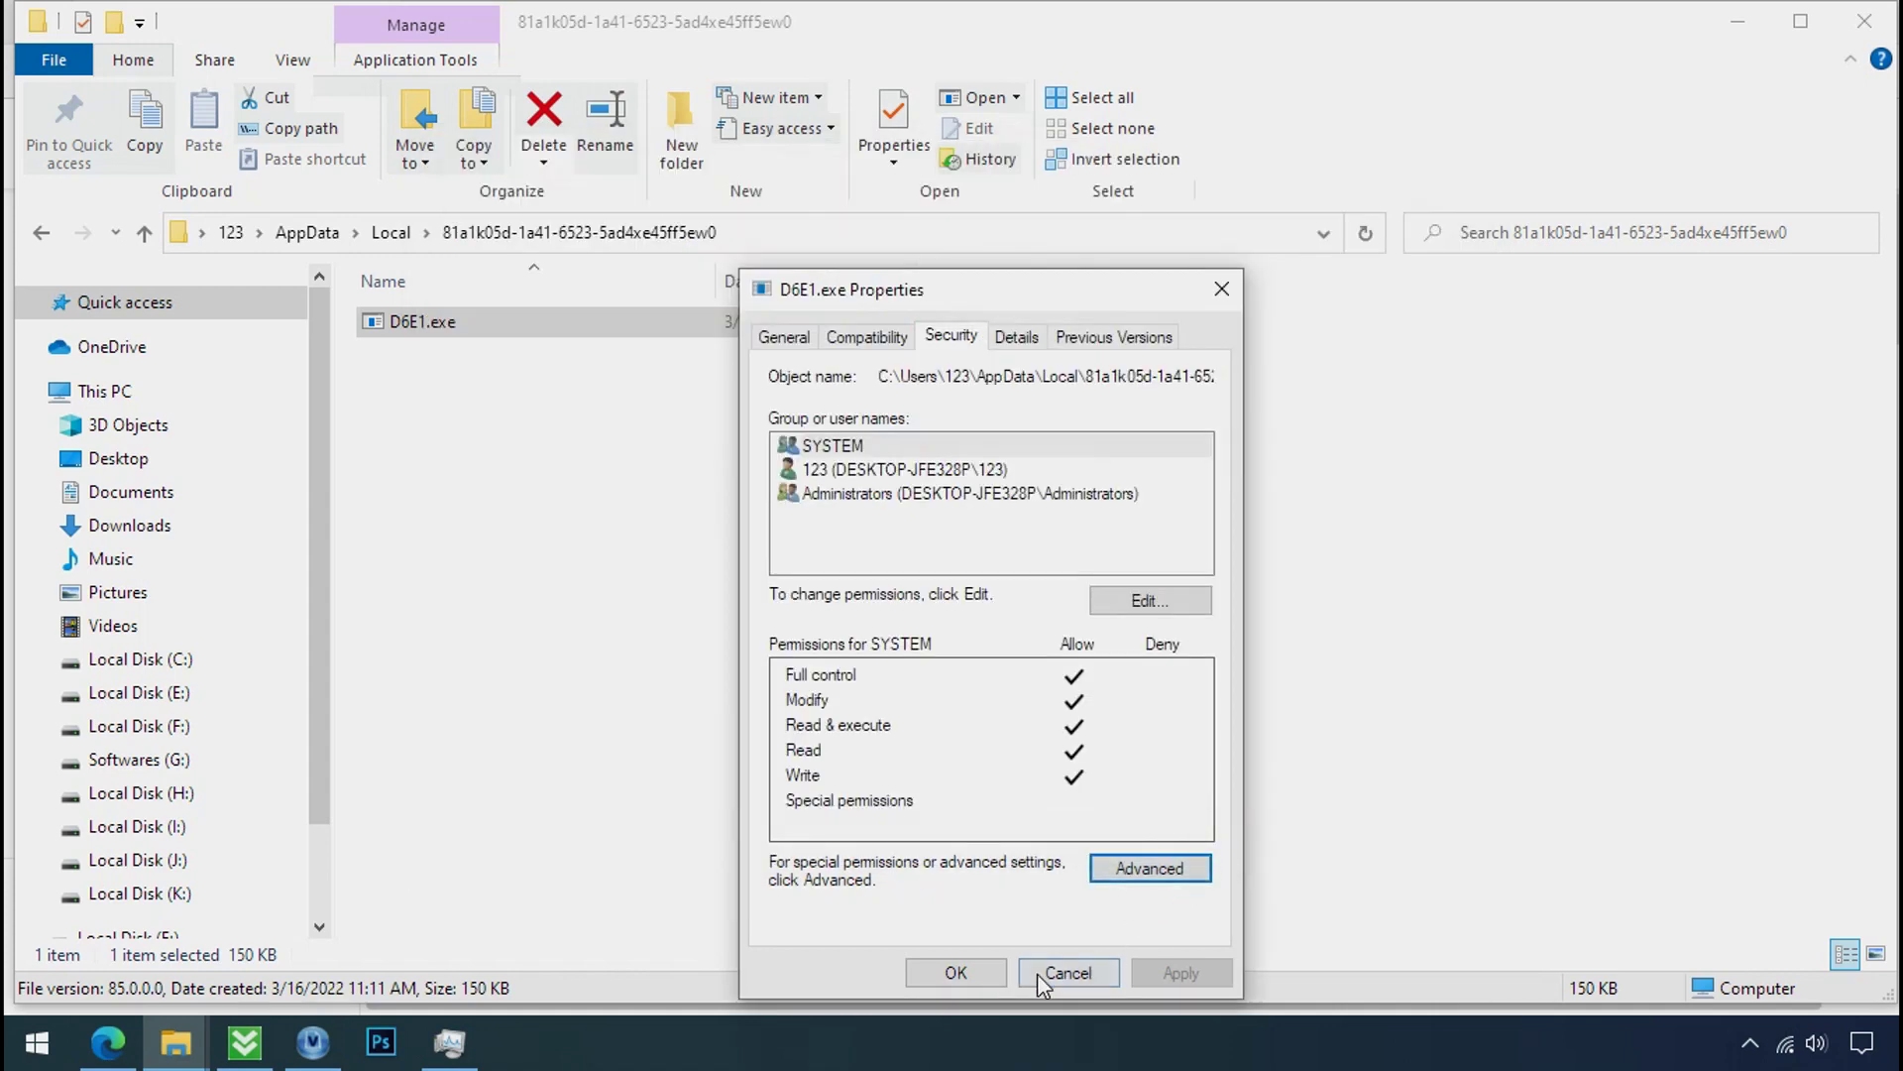
{"action": "left_click", "coordinate": [959, 974]}
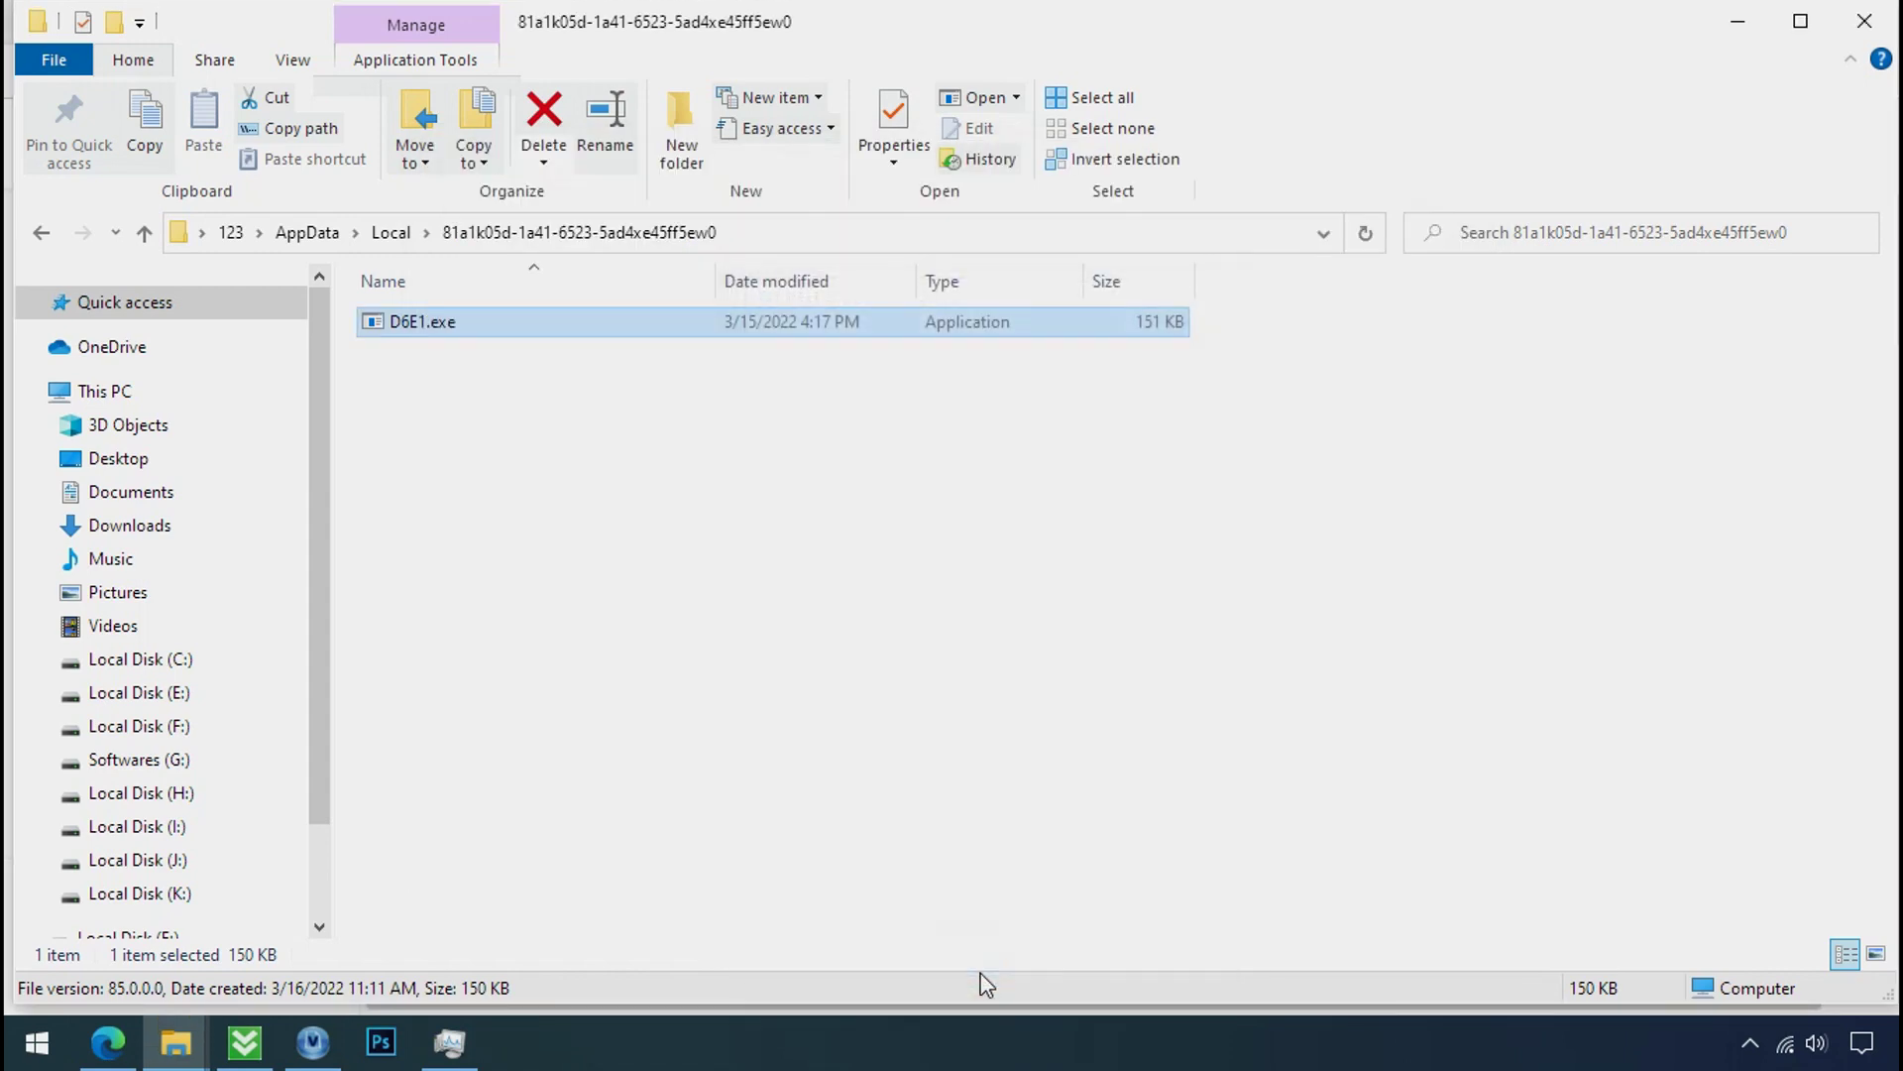
Step: Delete D6E1.exe from its AppData folder
{"action": "right_click", "coordinate": [455, 336]}
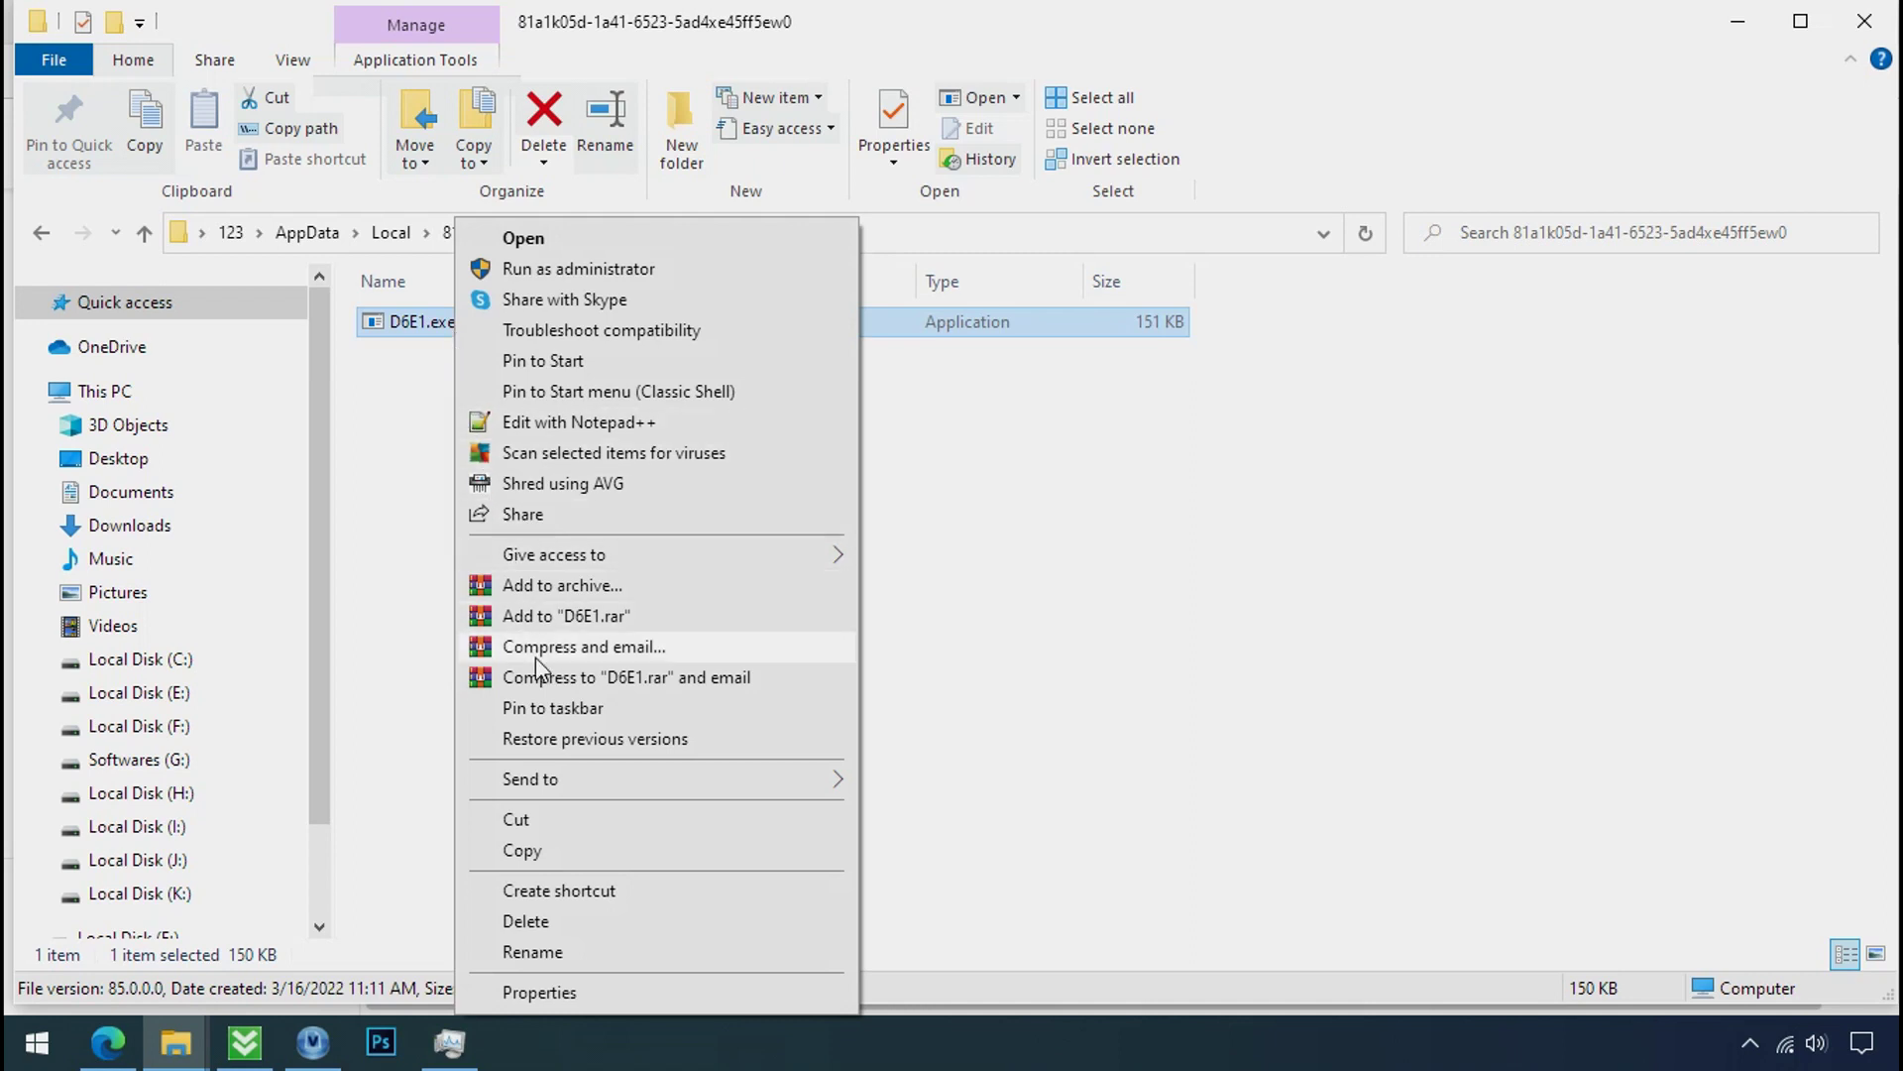
{"action": "left_click", "coordinate": [581, 925]}
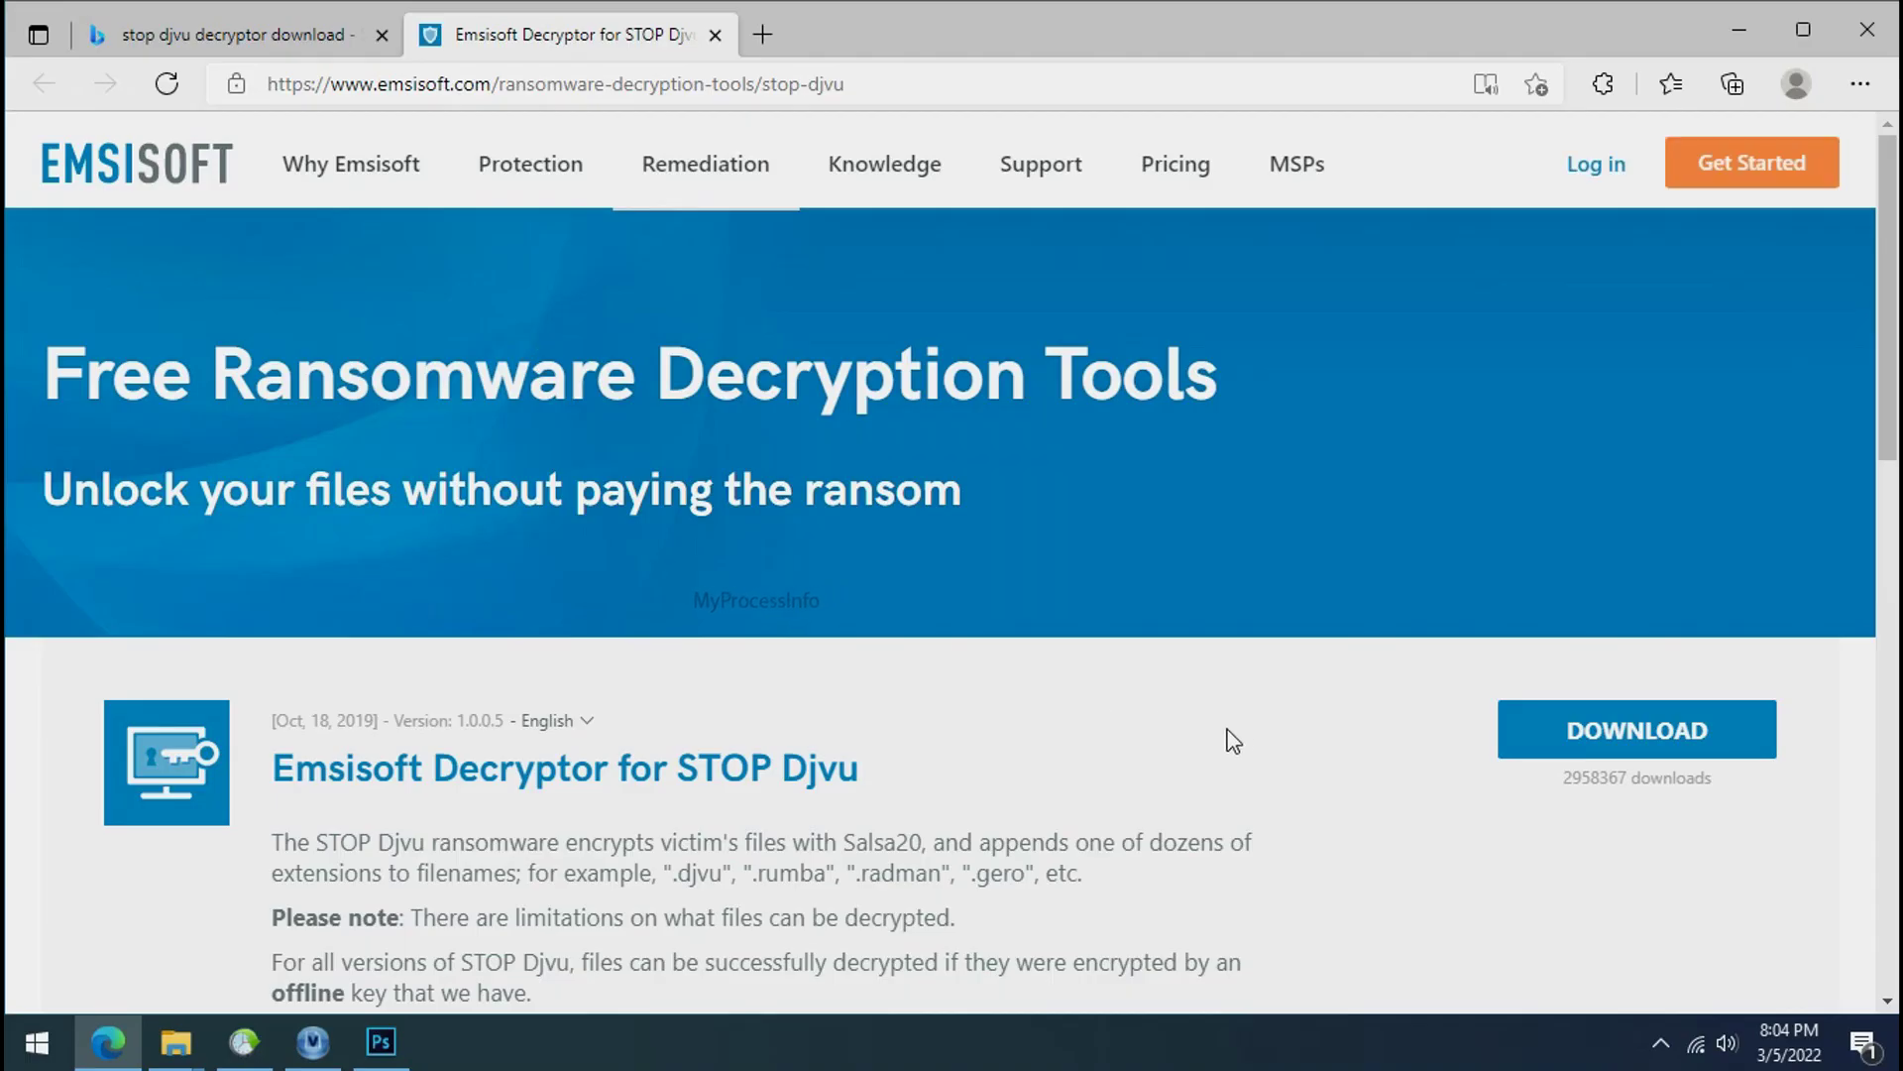
{"action": "scroll", "coordinate": [1238, 732], "scroll_direction": "down", "scroll_amount": 1}
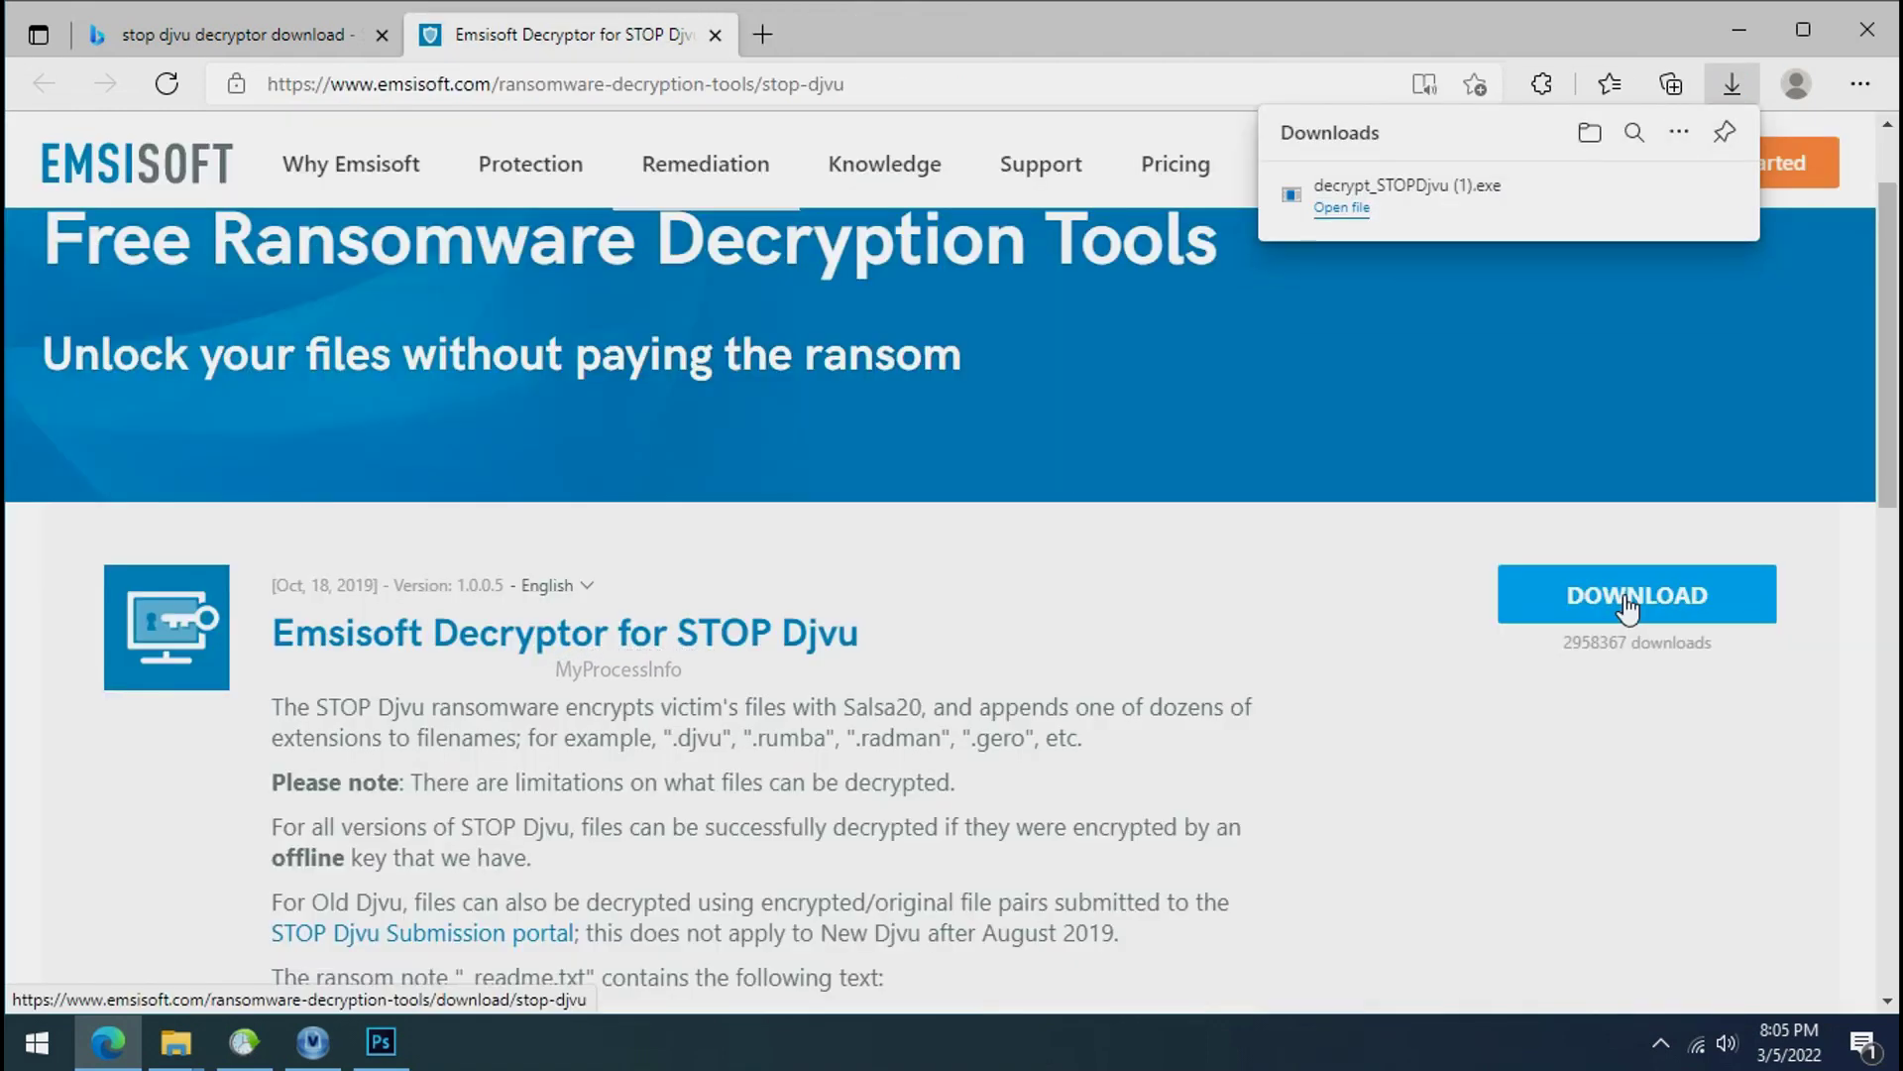
Step: Close Edge now that decrypt_STOPDjvu.exe has downloaded
{"action": "left_click", "coordinate": [1857, 44]}
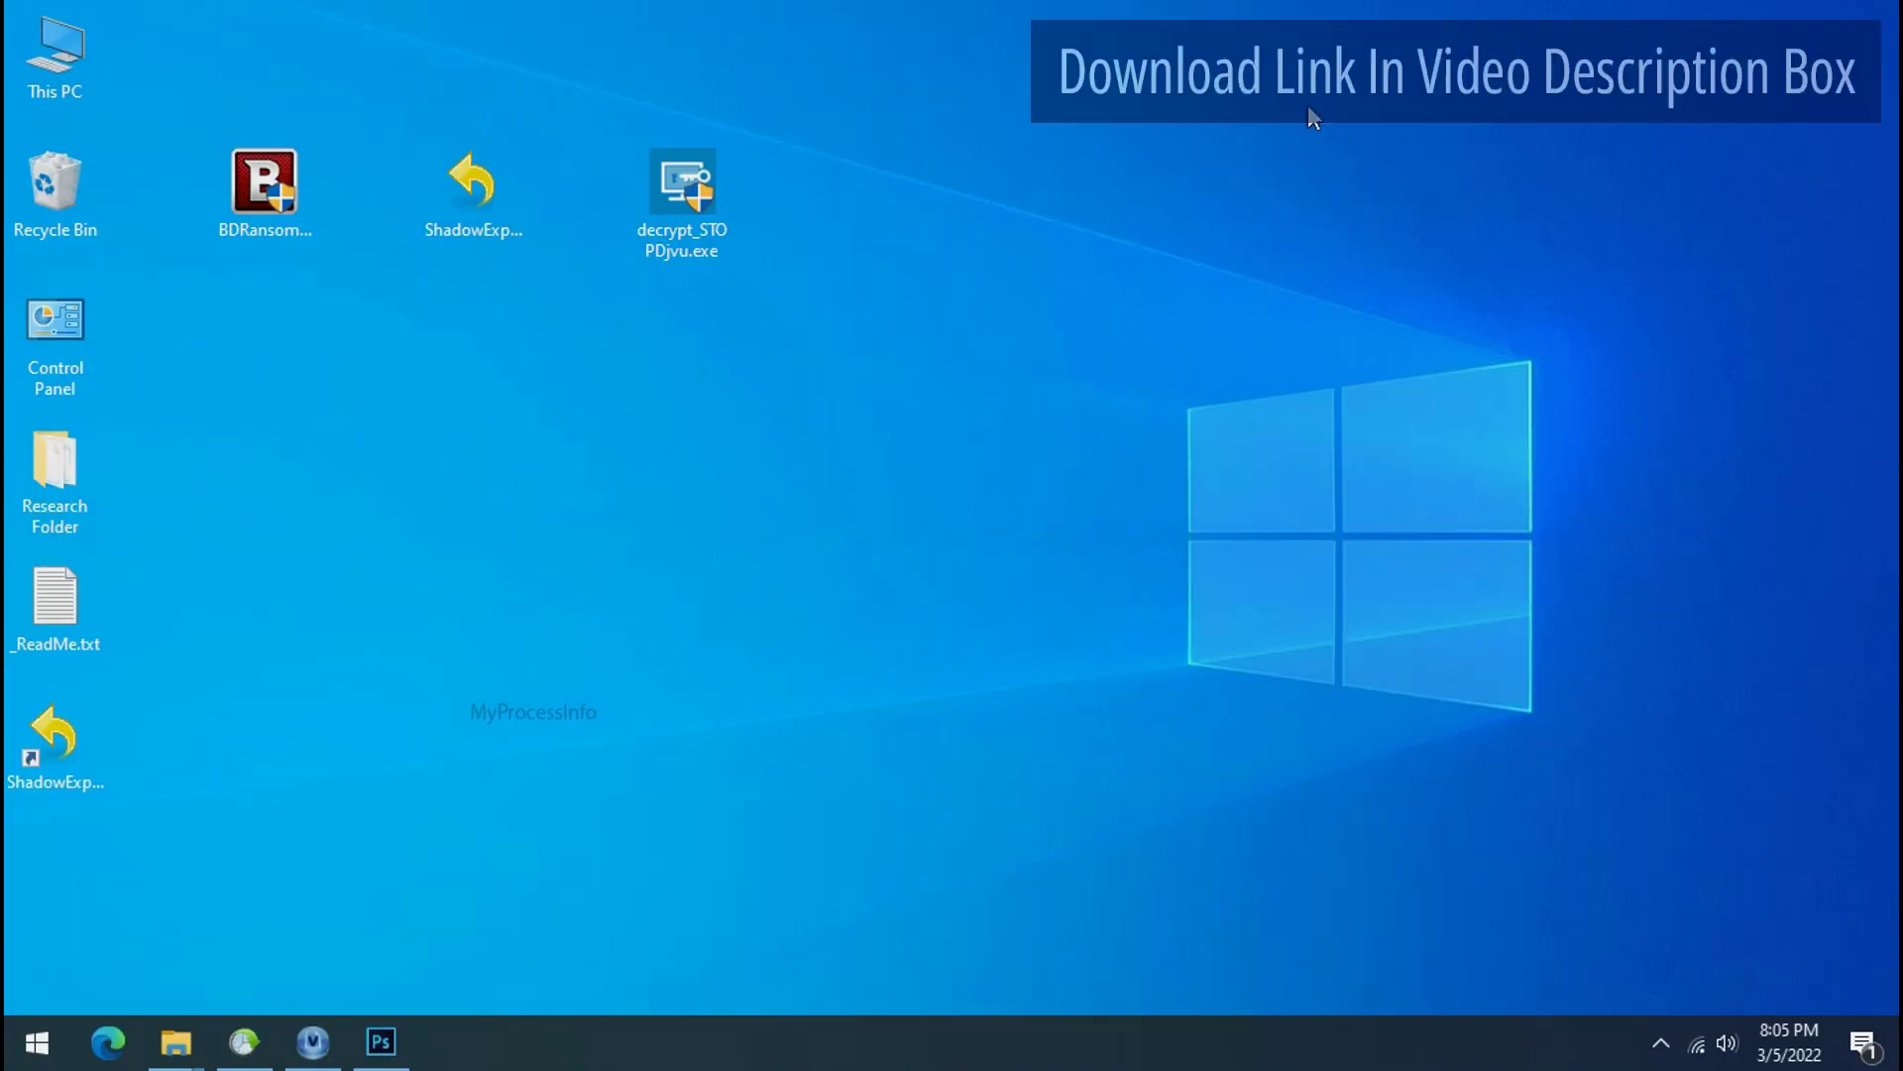
Step: Launch decrypt_STOPDjvu.exe and accept its license terms and disclaimer
{"action": "double_click", "coordinate": [698, 196]}
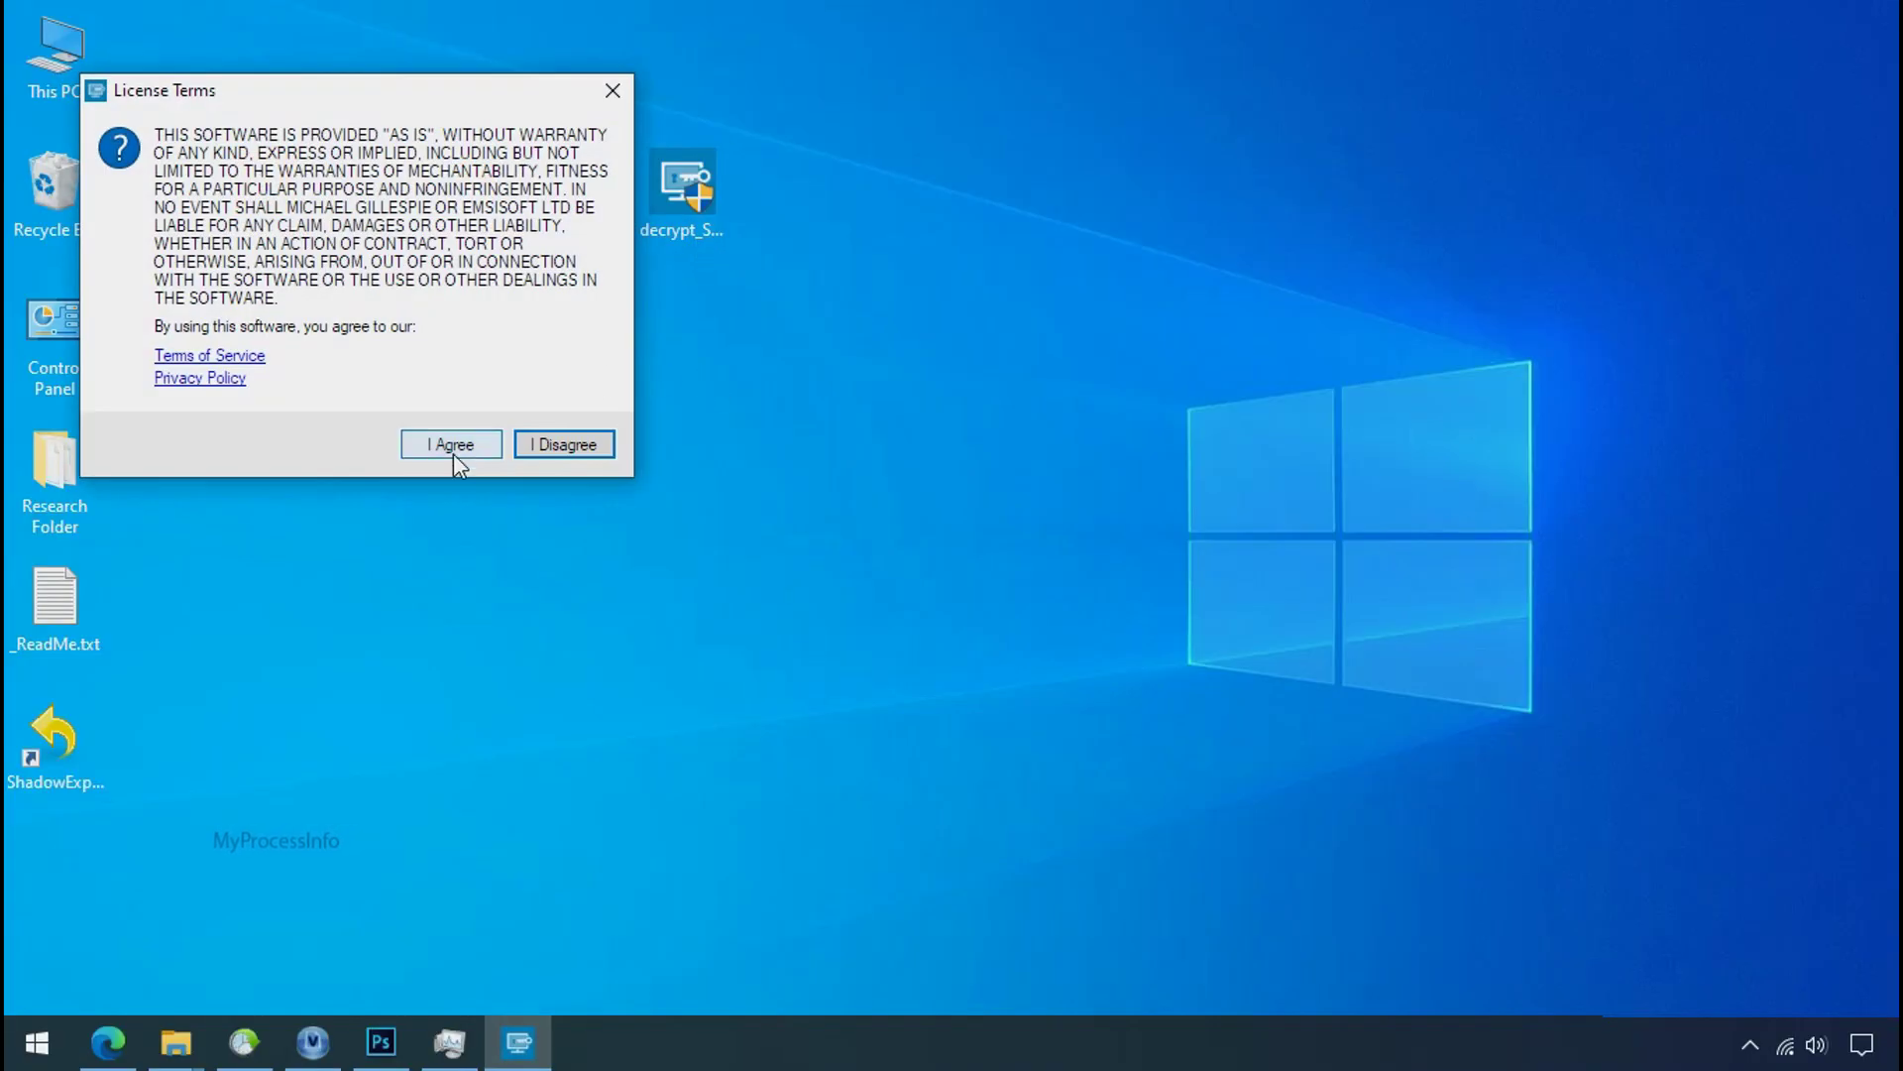
{"action": "left_click", "coordinate": [454, 446]}
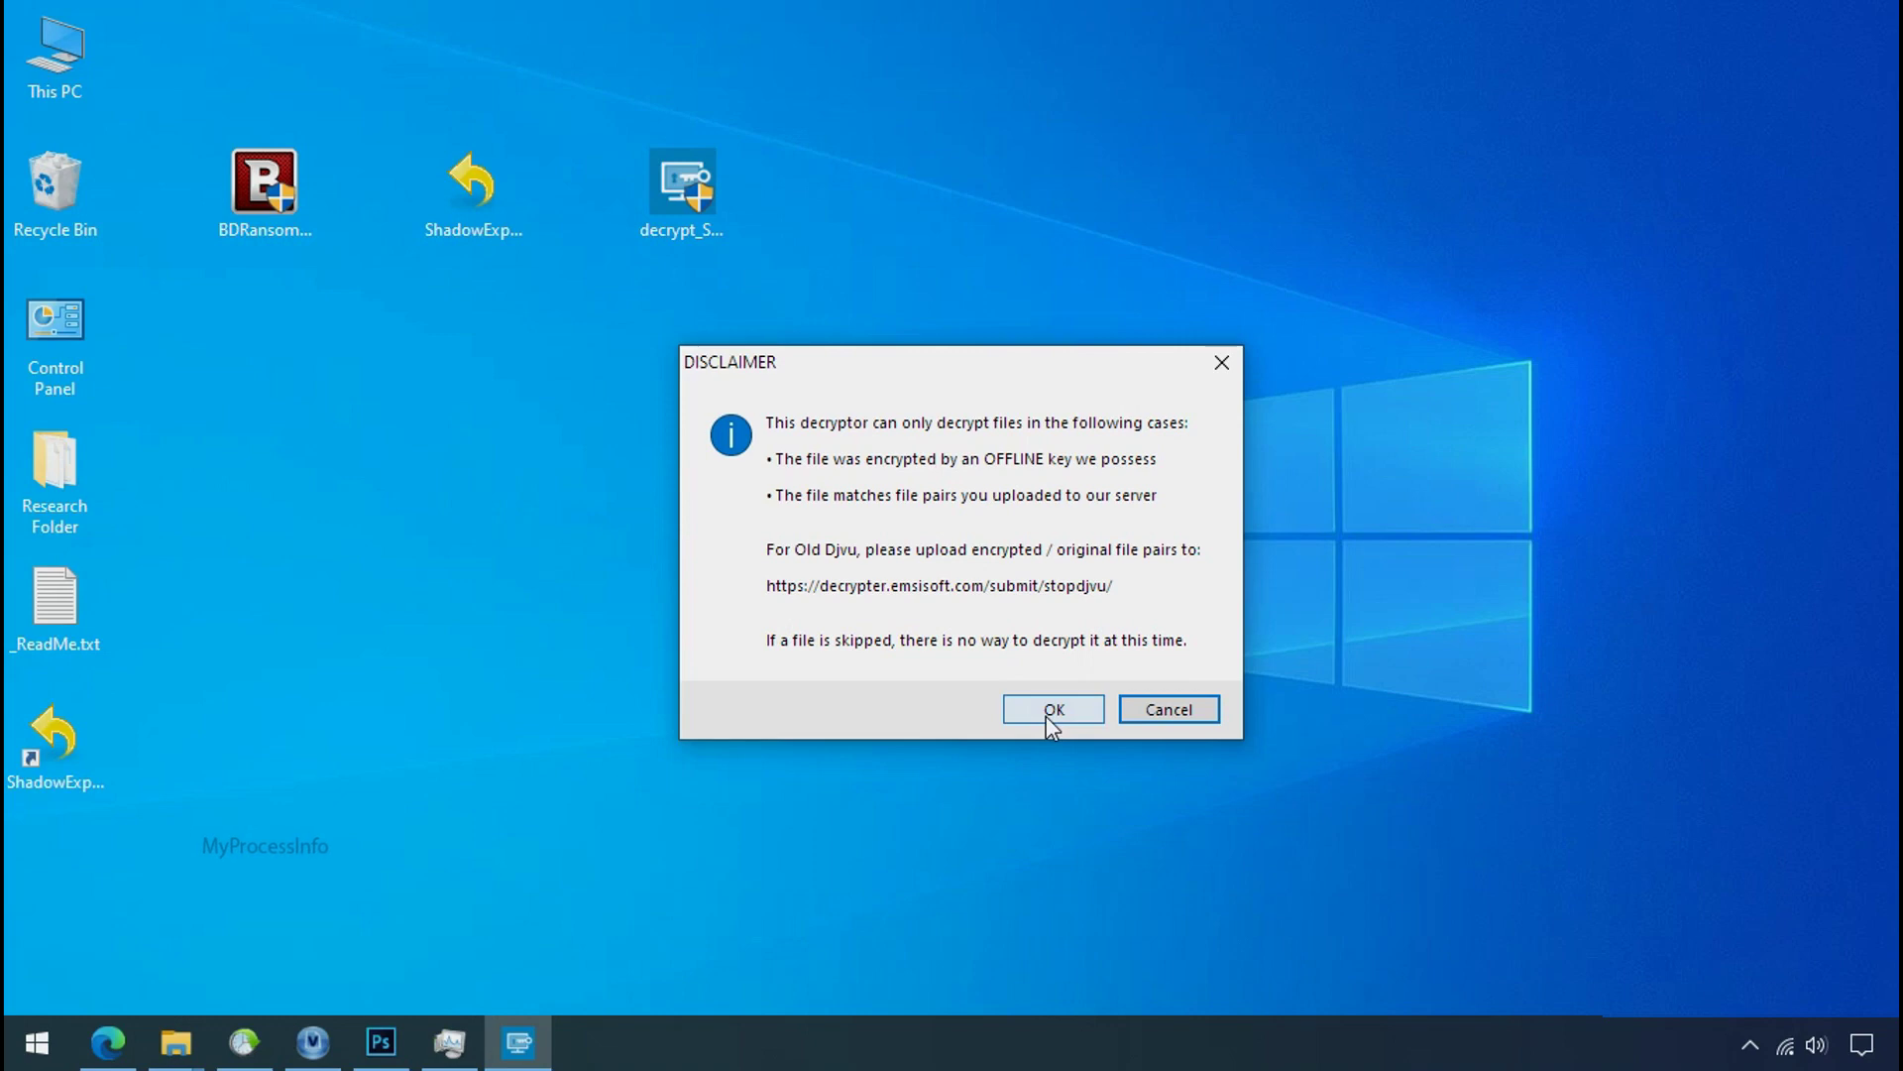
{"action": "left_click", "coordinate": [1044, 710]}
Step: Replace the folder list with Desktop\Research Folder and run decryption
{"action": "left_click", "coordinate": [713, 777]}
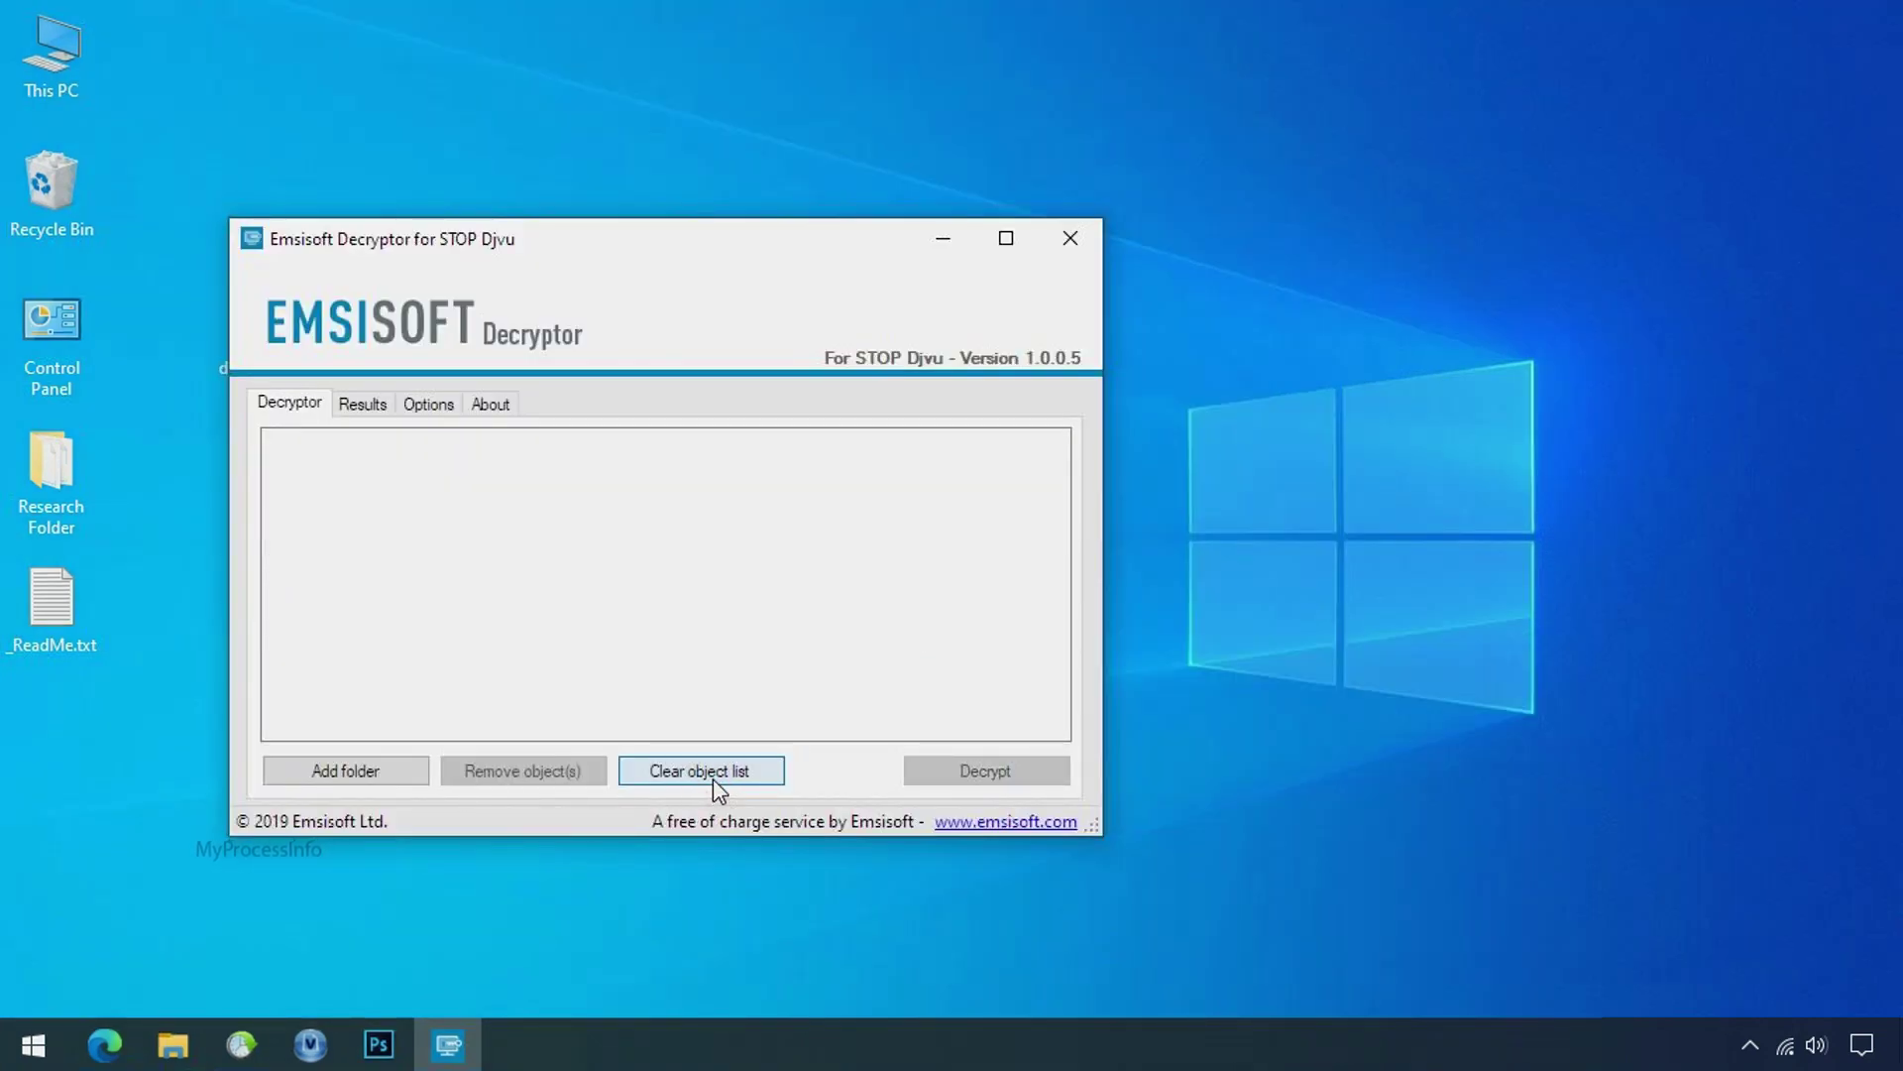
{"action": "left_click", "coordinate": [347, 773]}
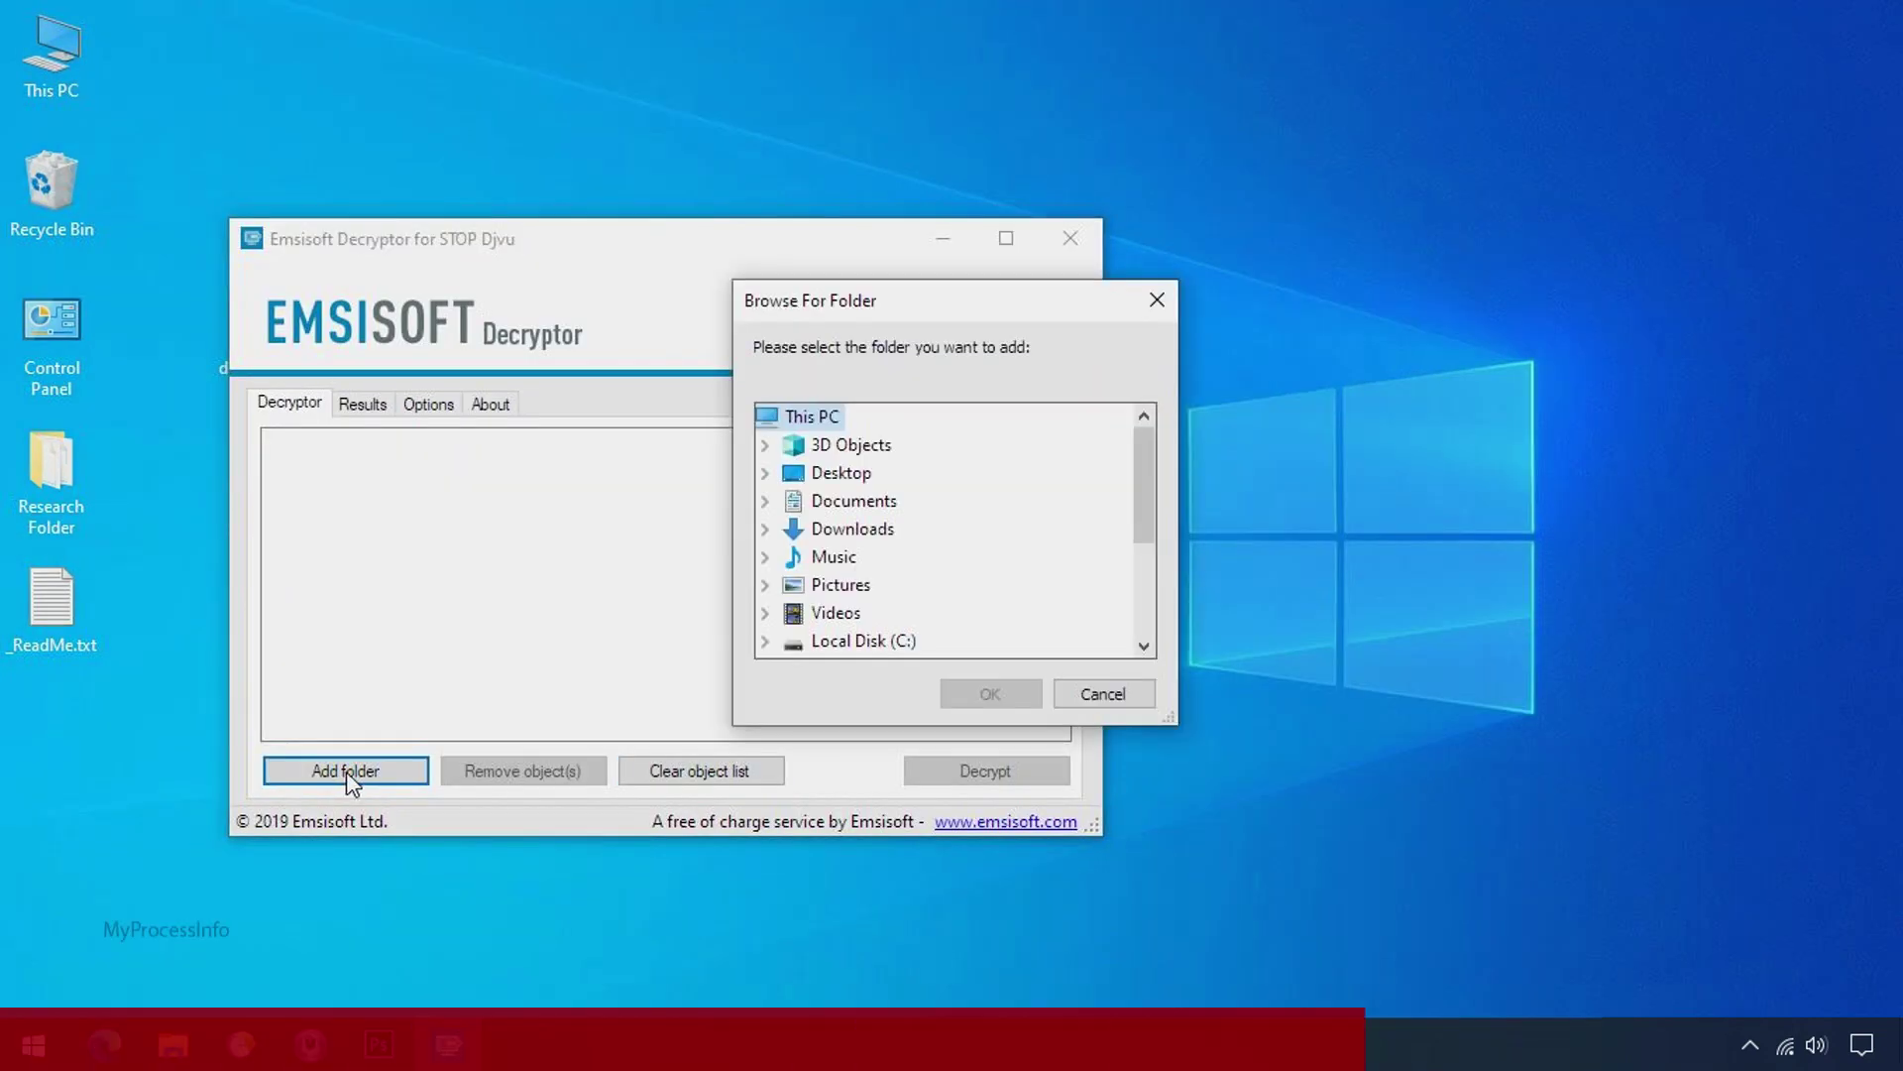
{"action": "left_click", "coordinate": [859, 476]}
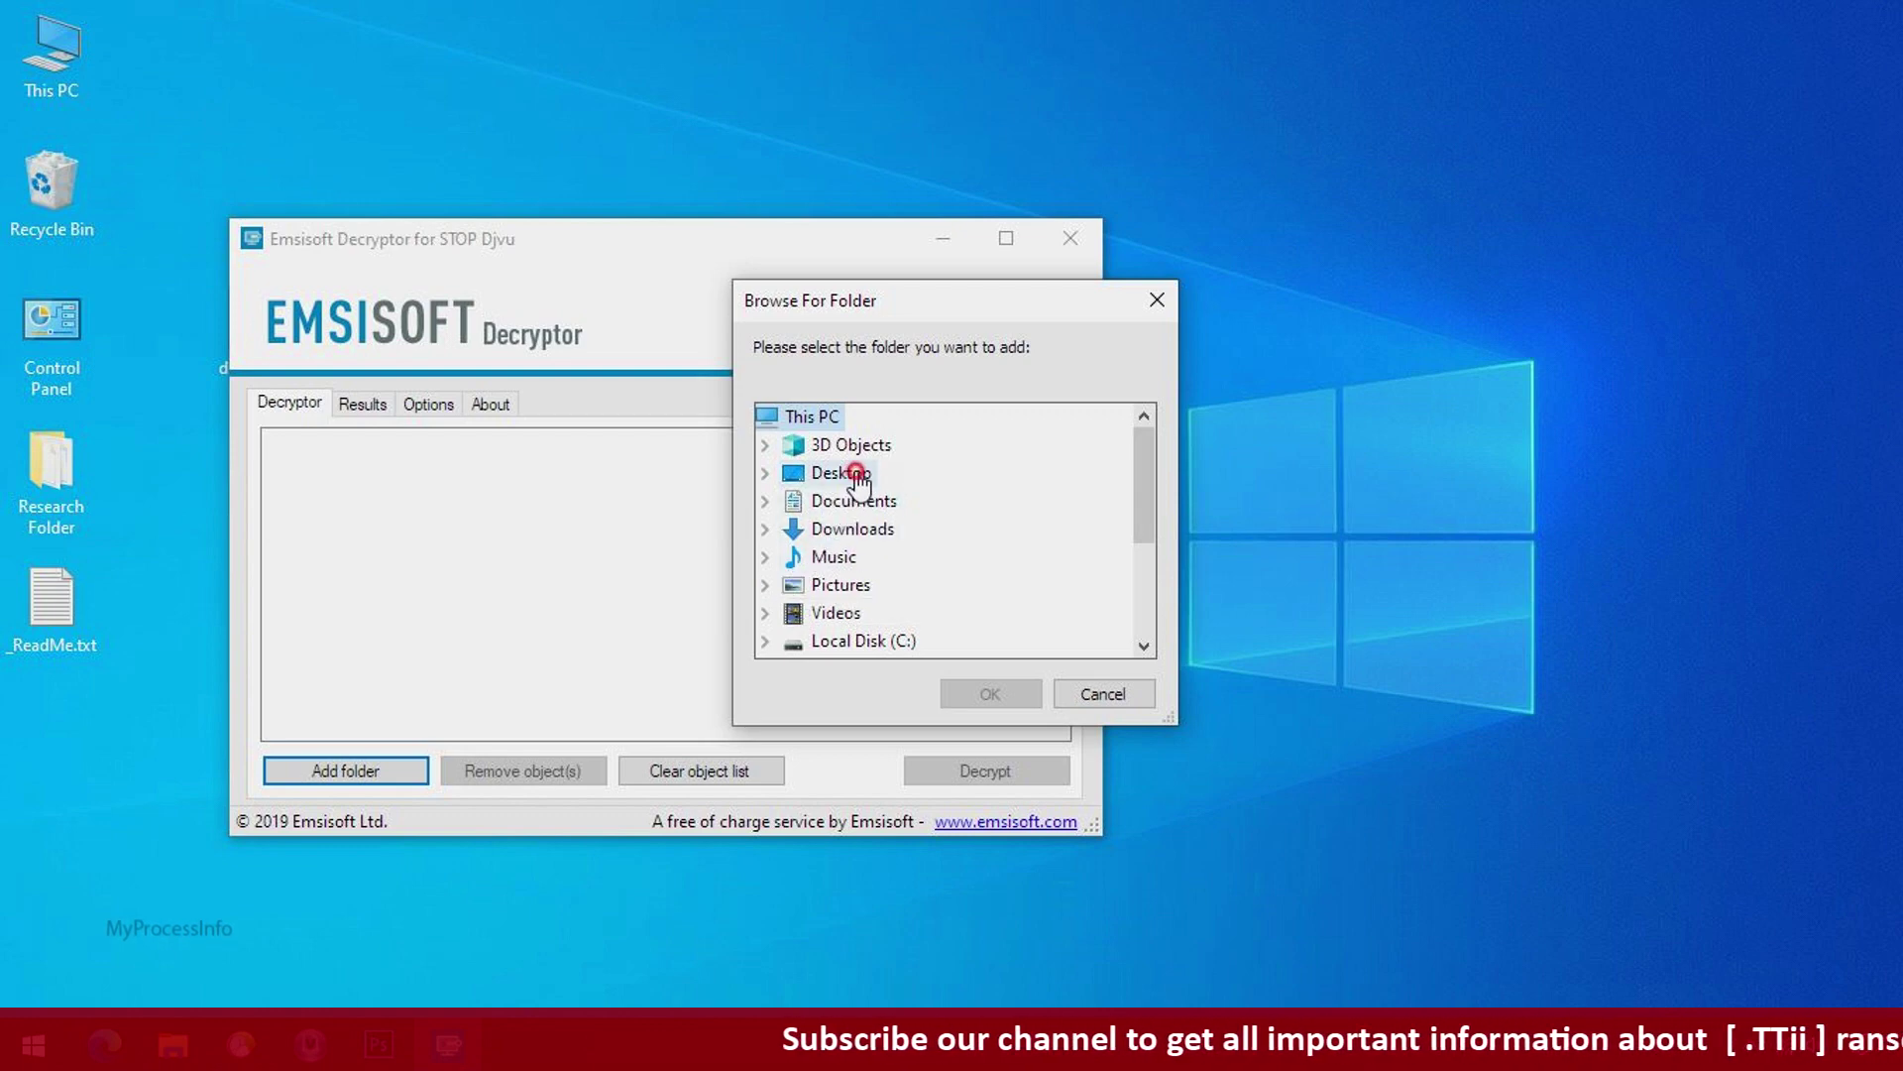
{"action": "left_click", "coordinate": [896, 501]}
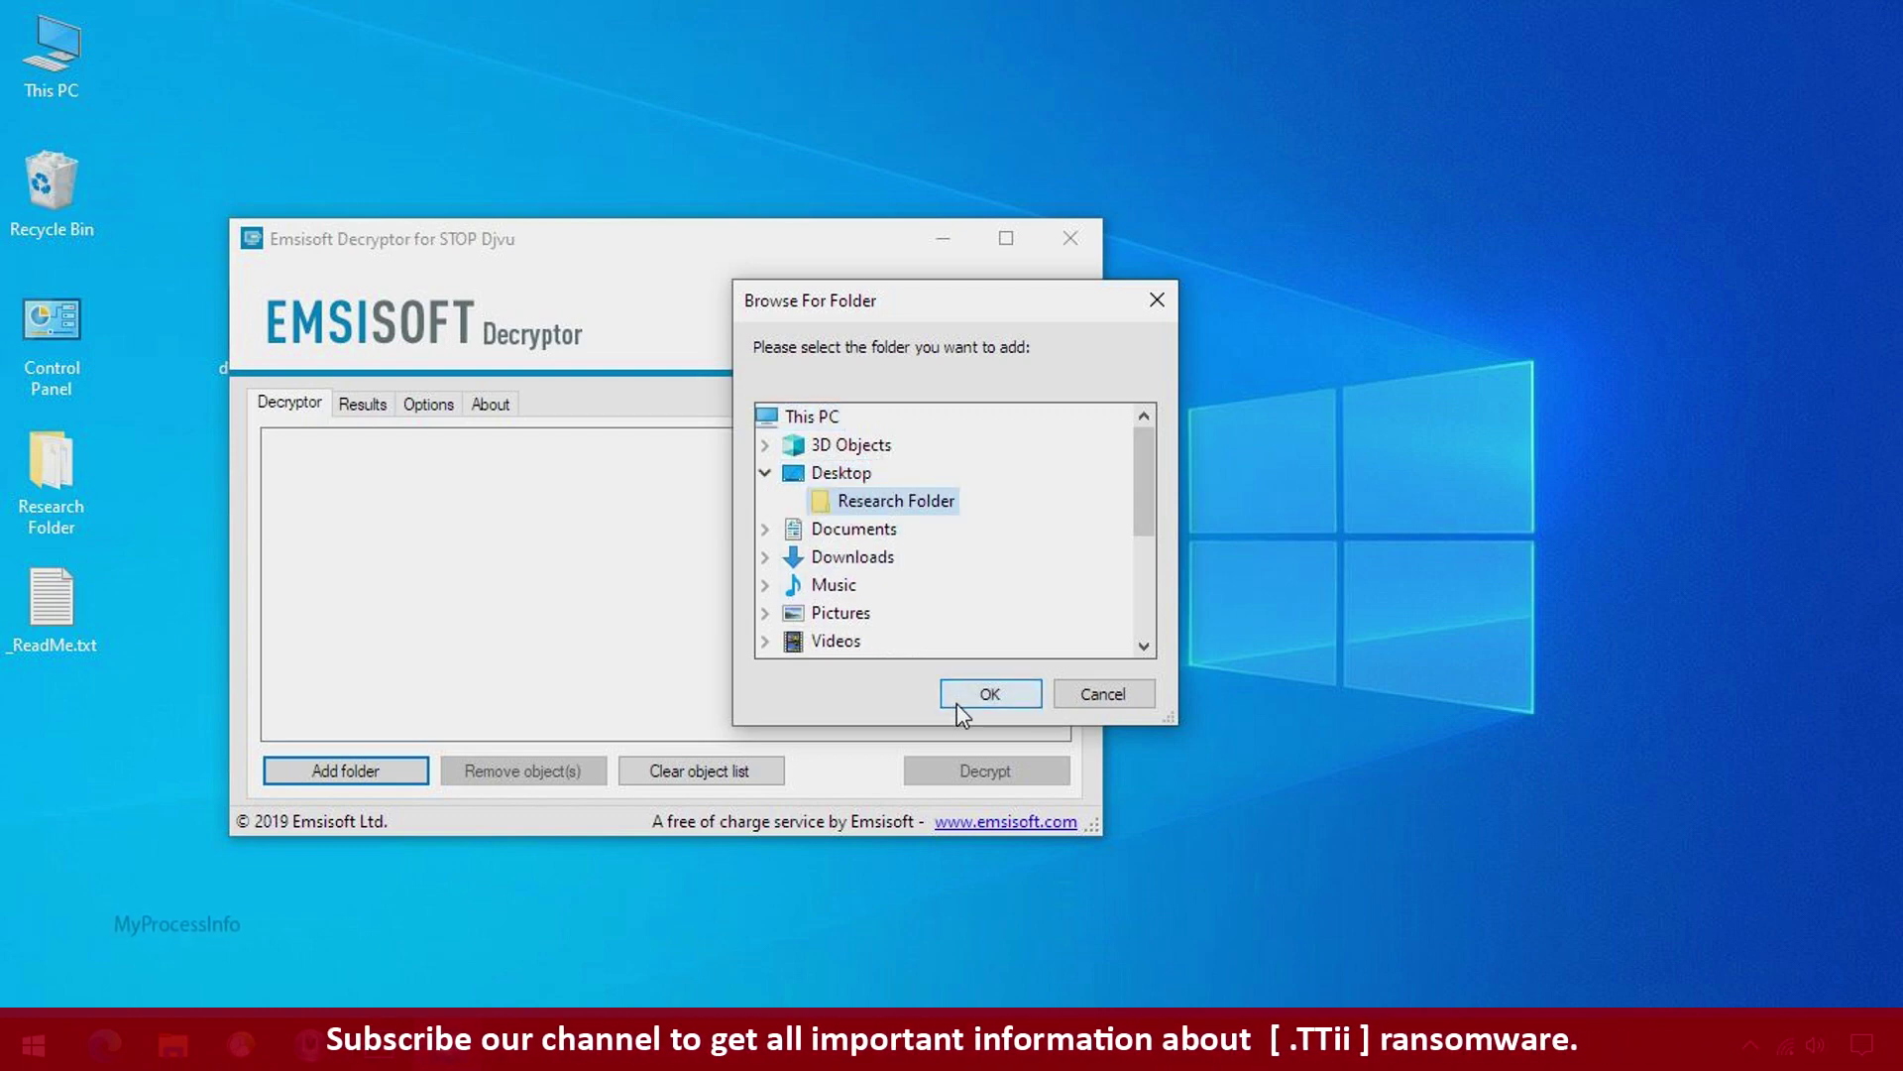
{"action": "left_click", "coordinate": [959, 700]}
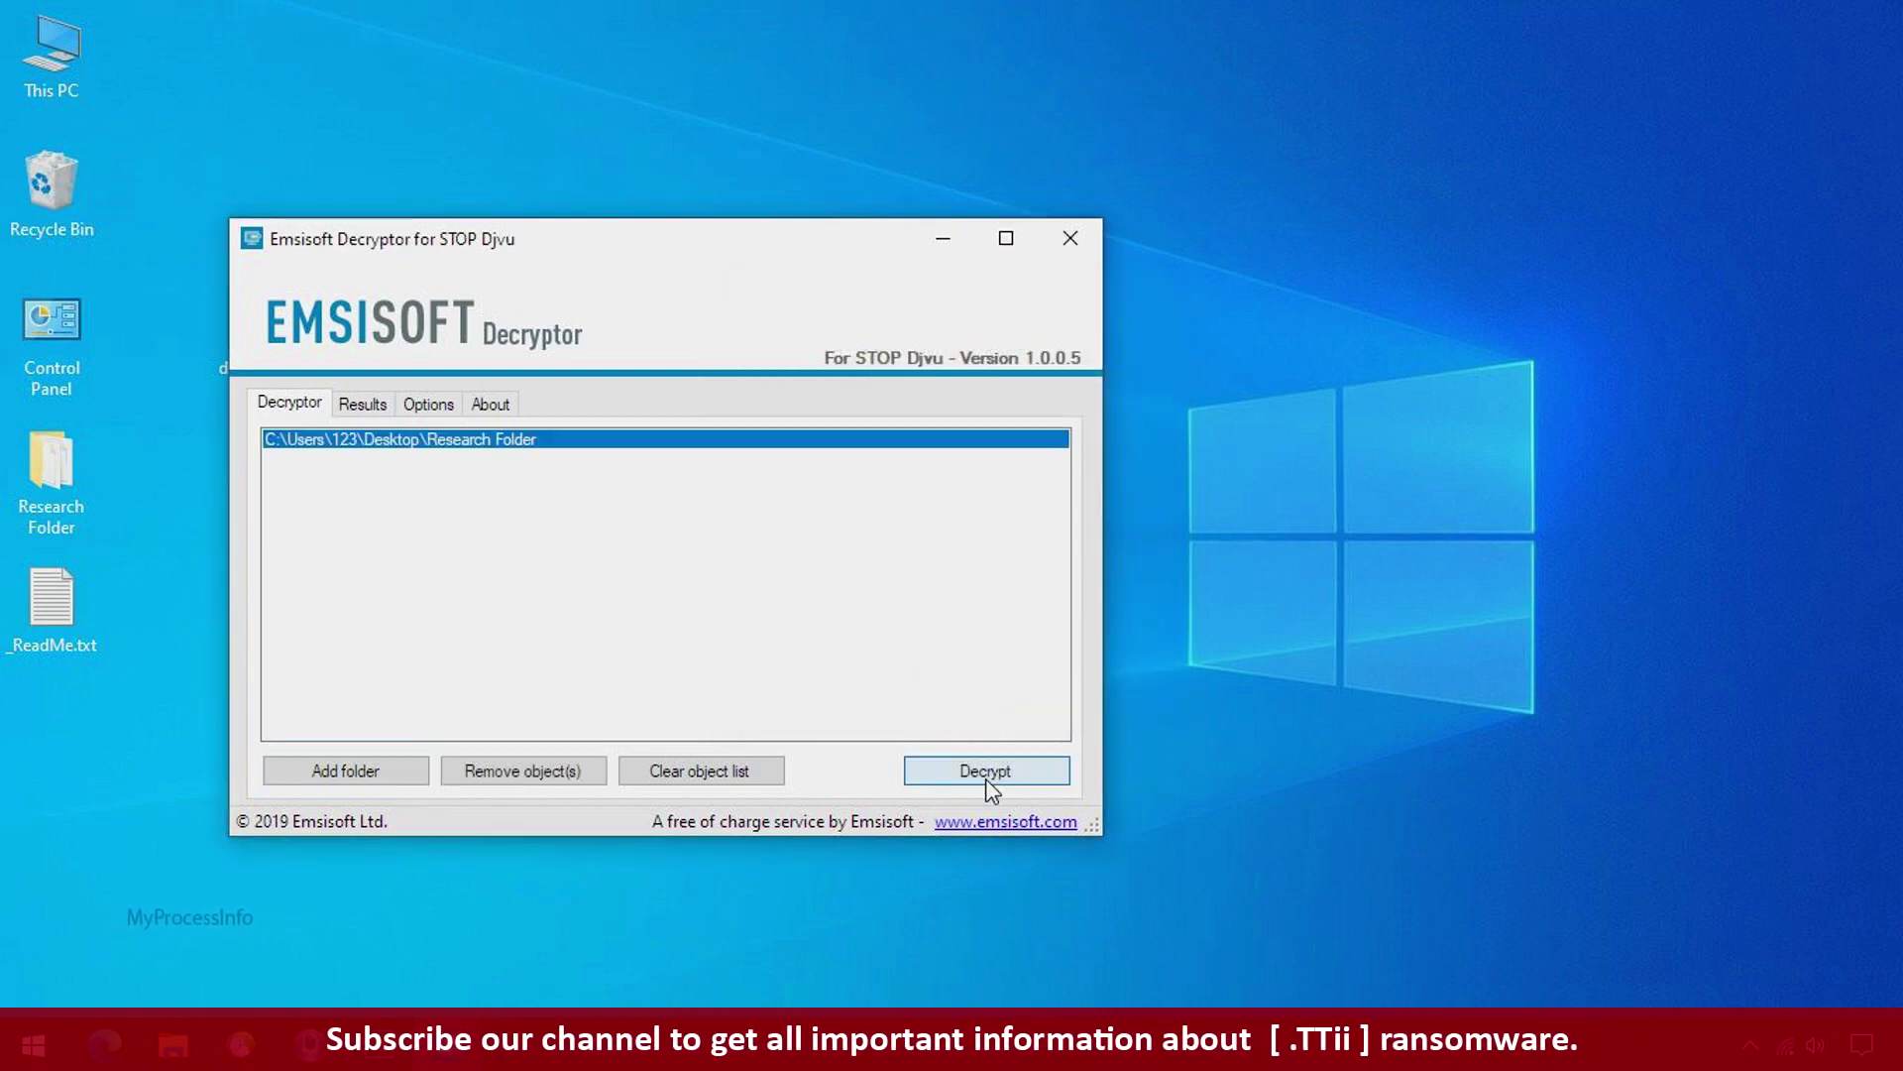
{"action": "left_click", "coordinate": [986, 778]}
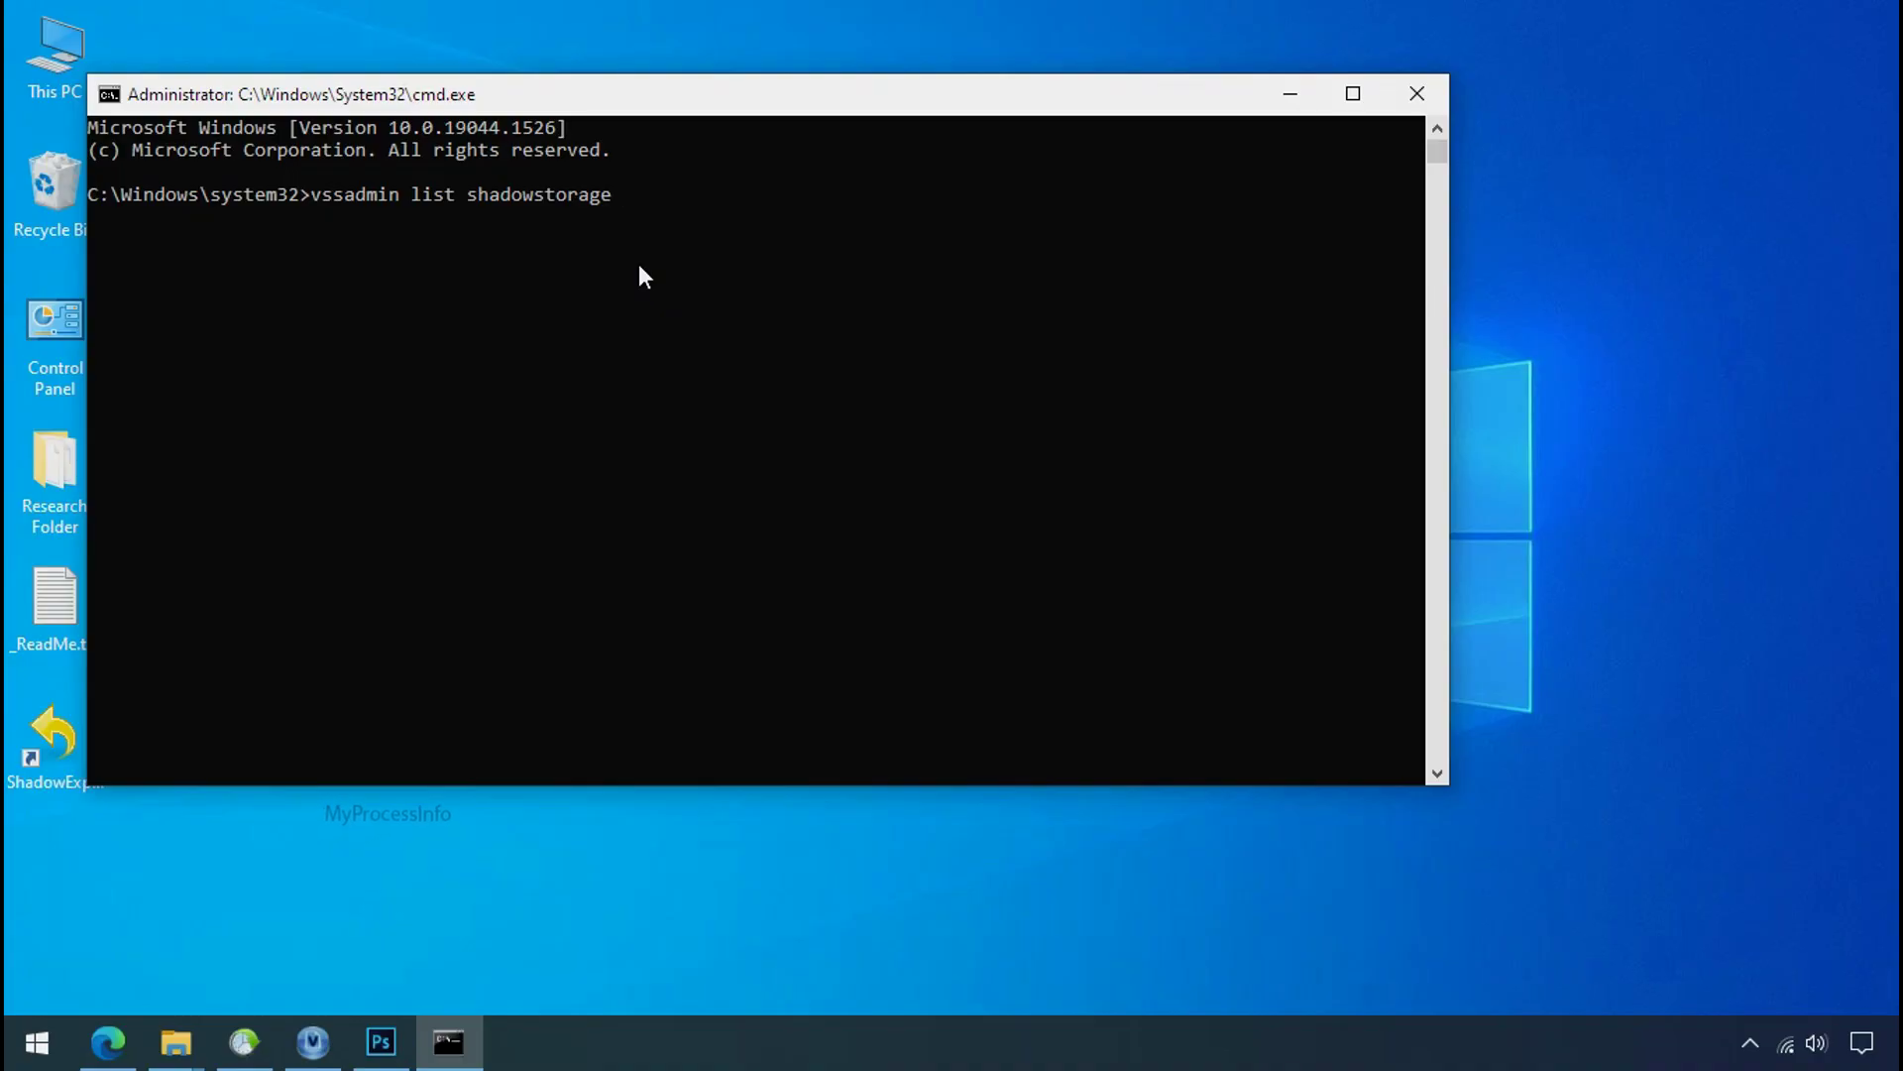
Step: Run vssadmin list shadowstorage to show shadow storage on C: and H:
{"action": "key", "text": "Return"}
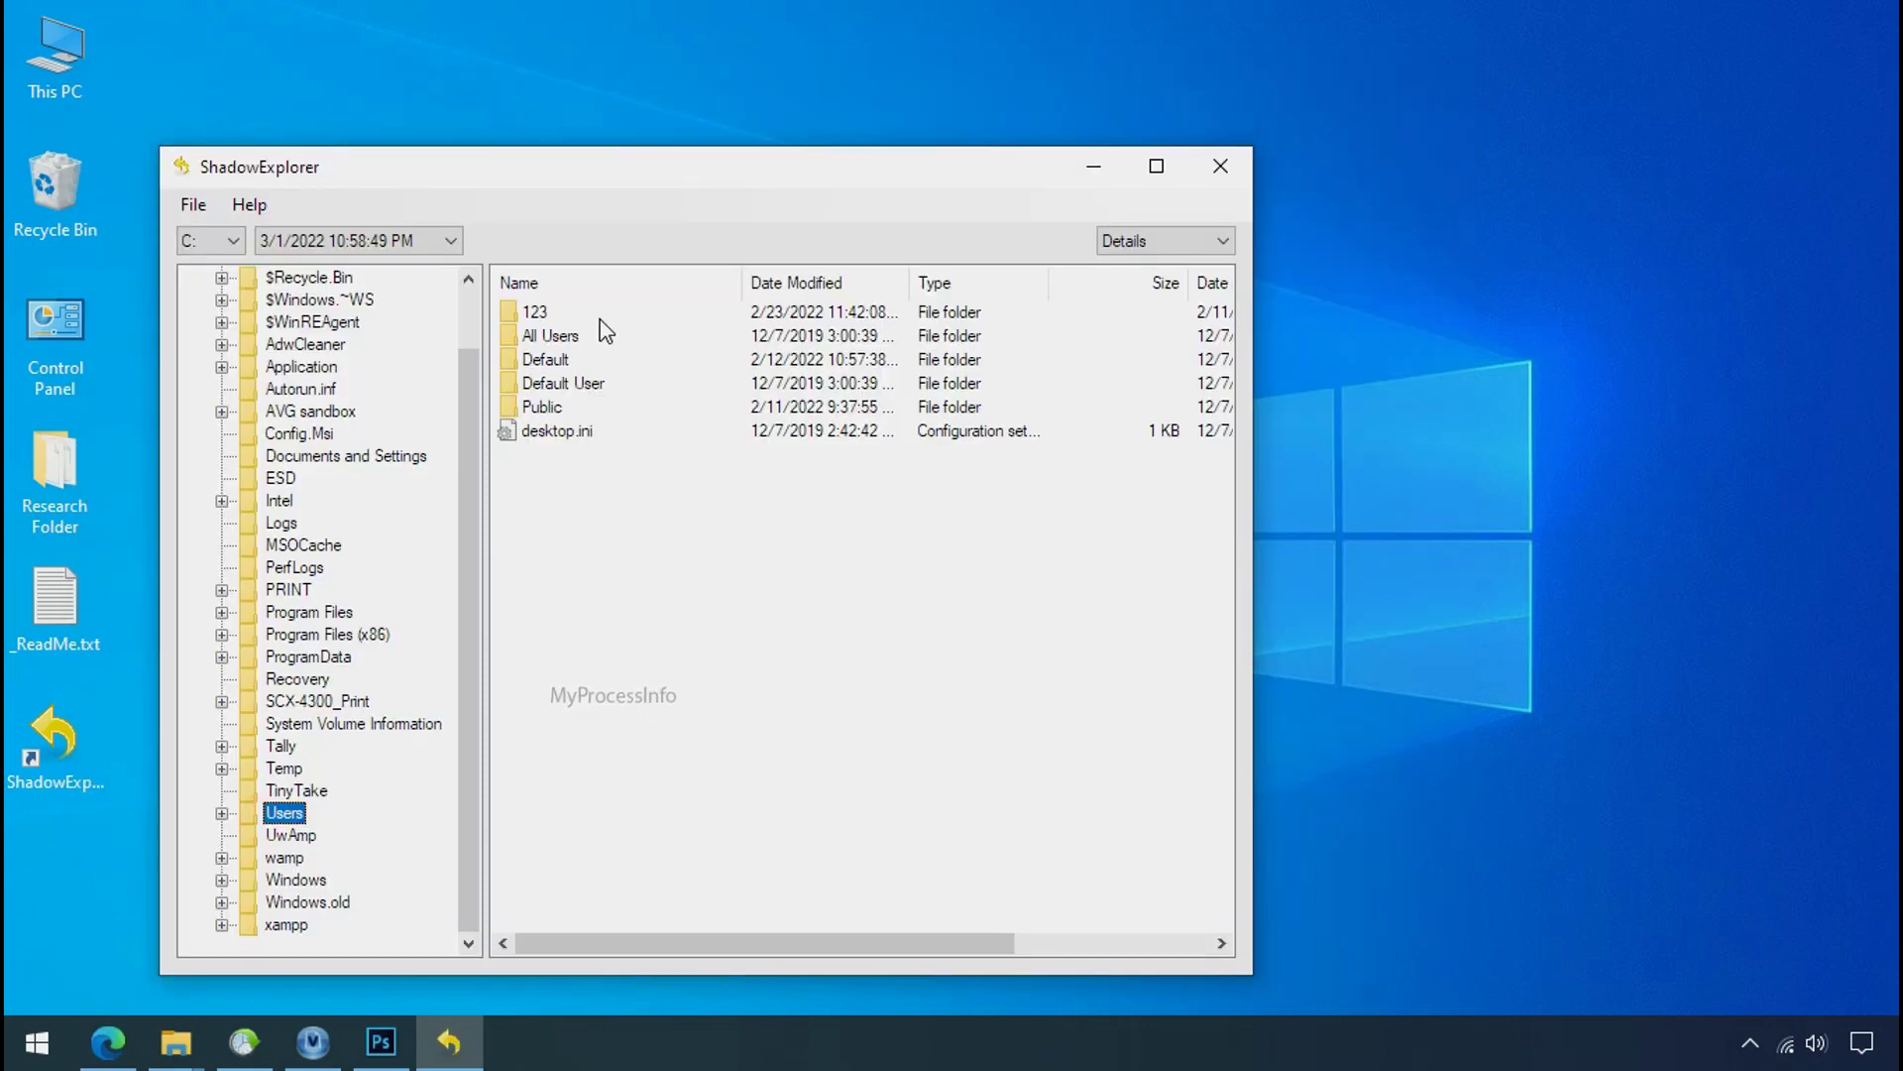
Step: In the snapshot, open user 123's Desktop and bring up Export for Research Folder
{"action": "double_click", "coordinate": [538, 312]}
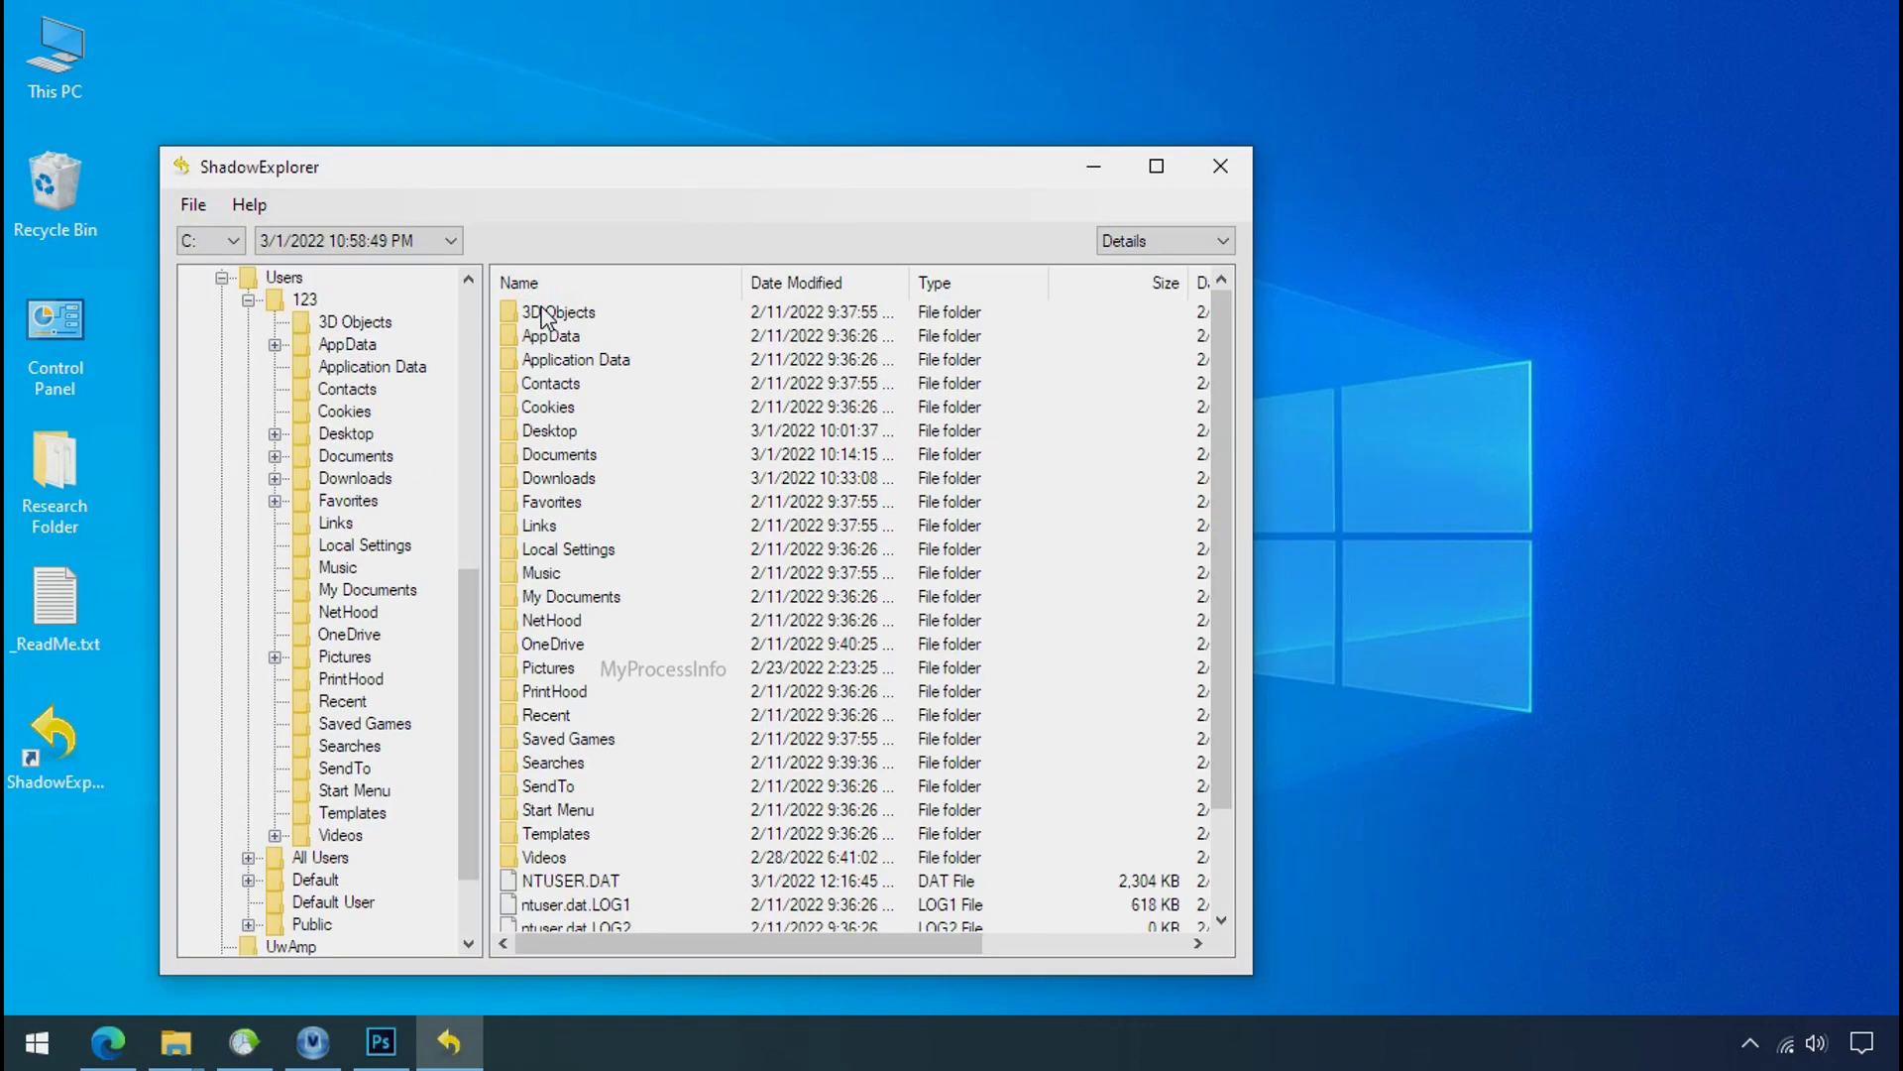
{"action": "double_click", "coordinate": [554, 430]}
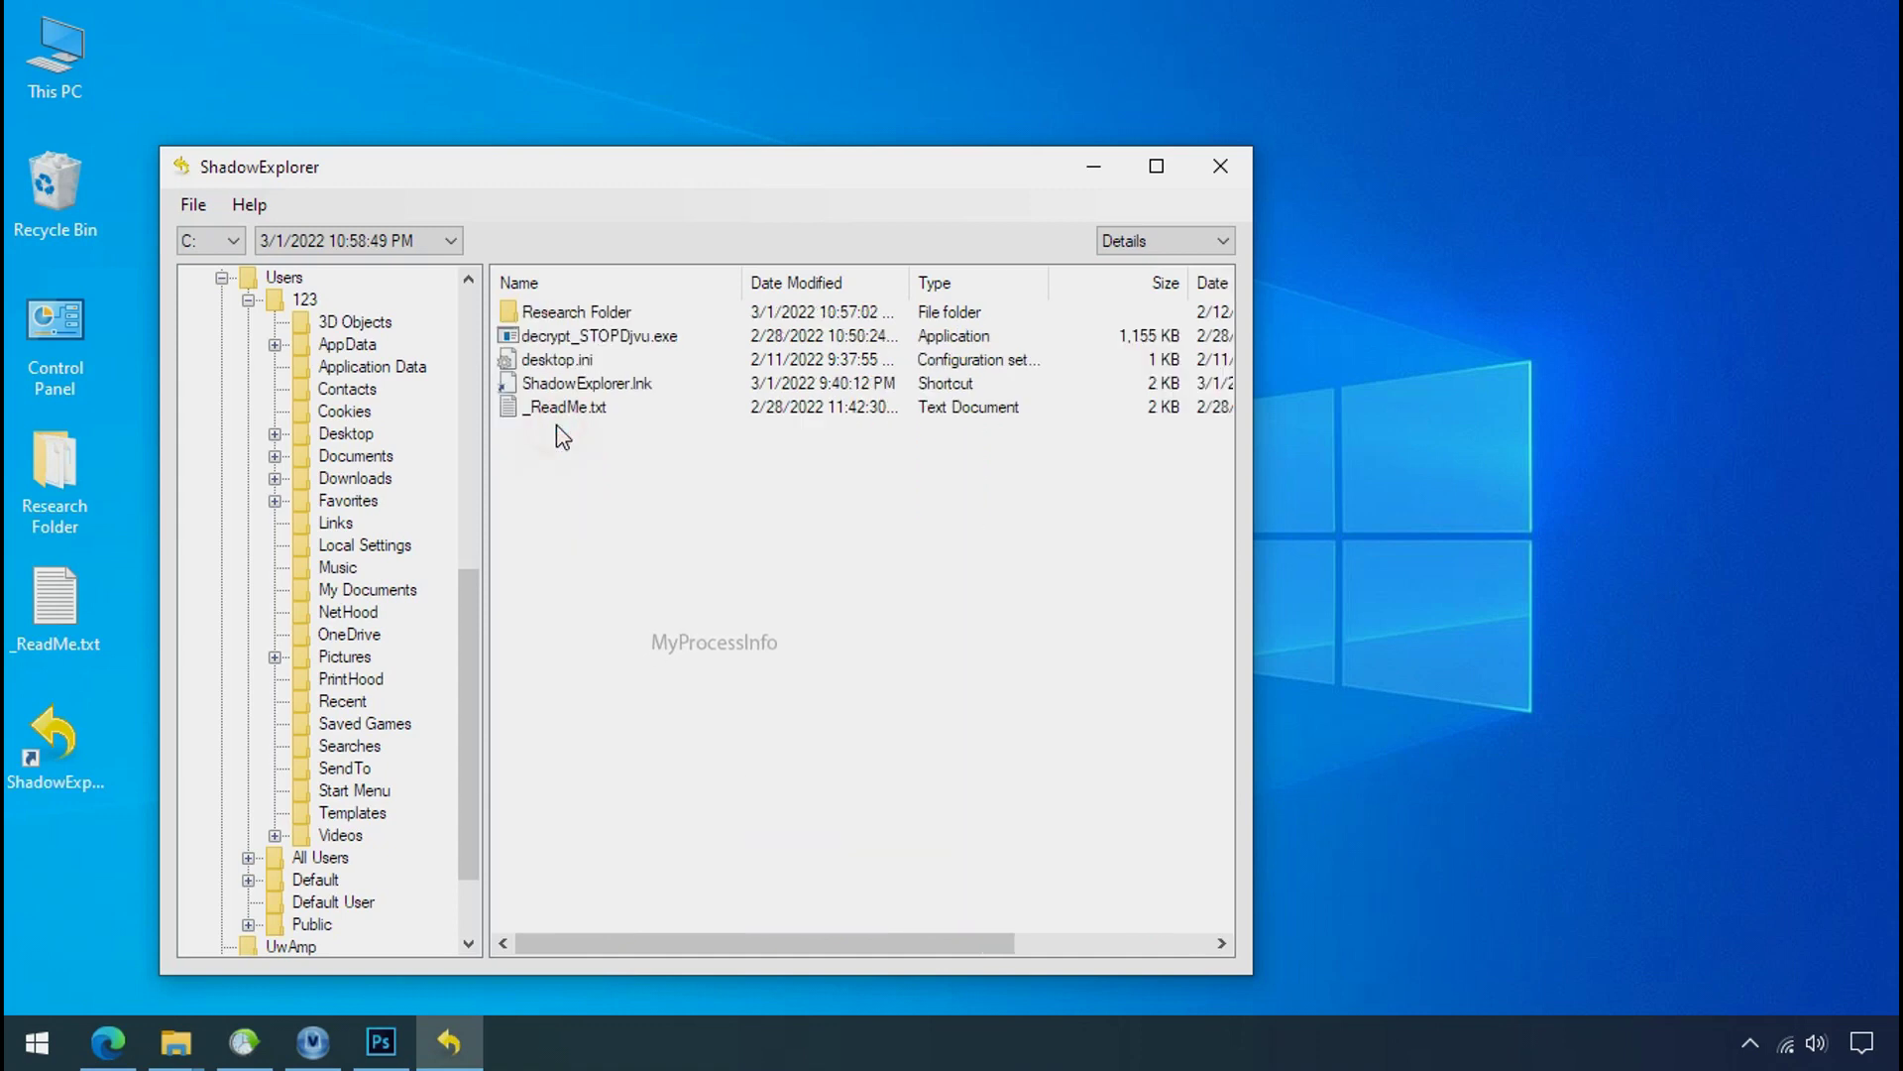
{"action": "left_click", "coordinate": [600, 314]}
{"action": "right_click", "coordinate": [600, 314]}
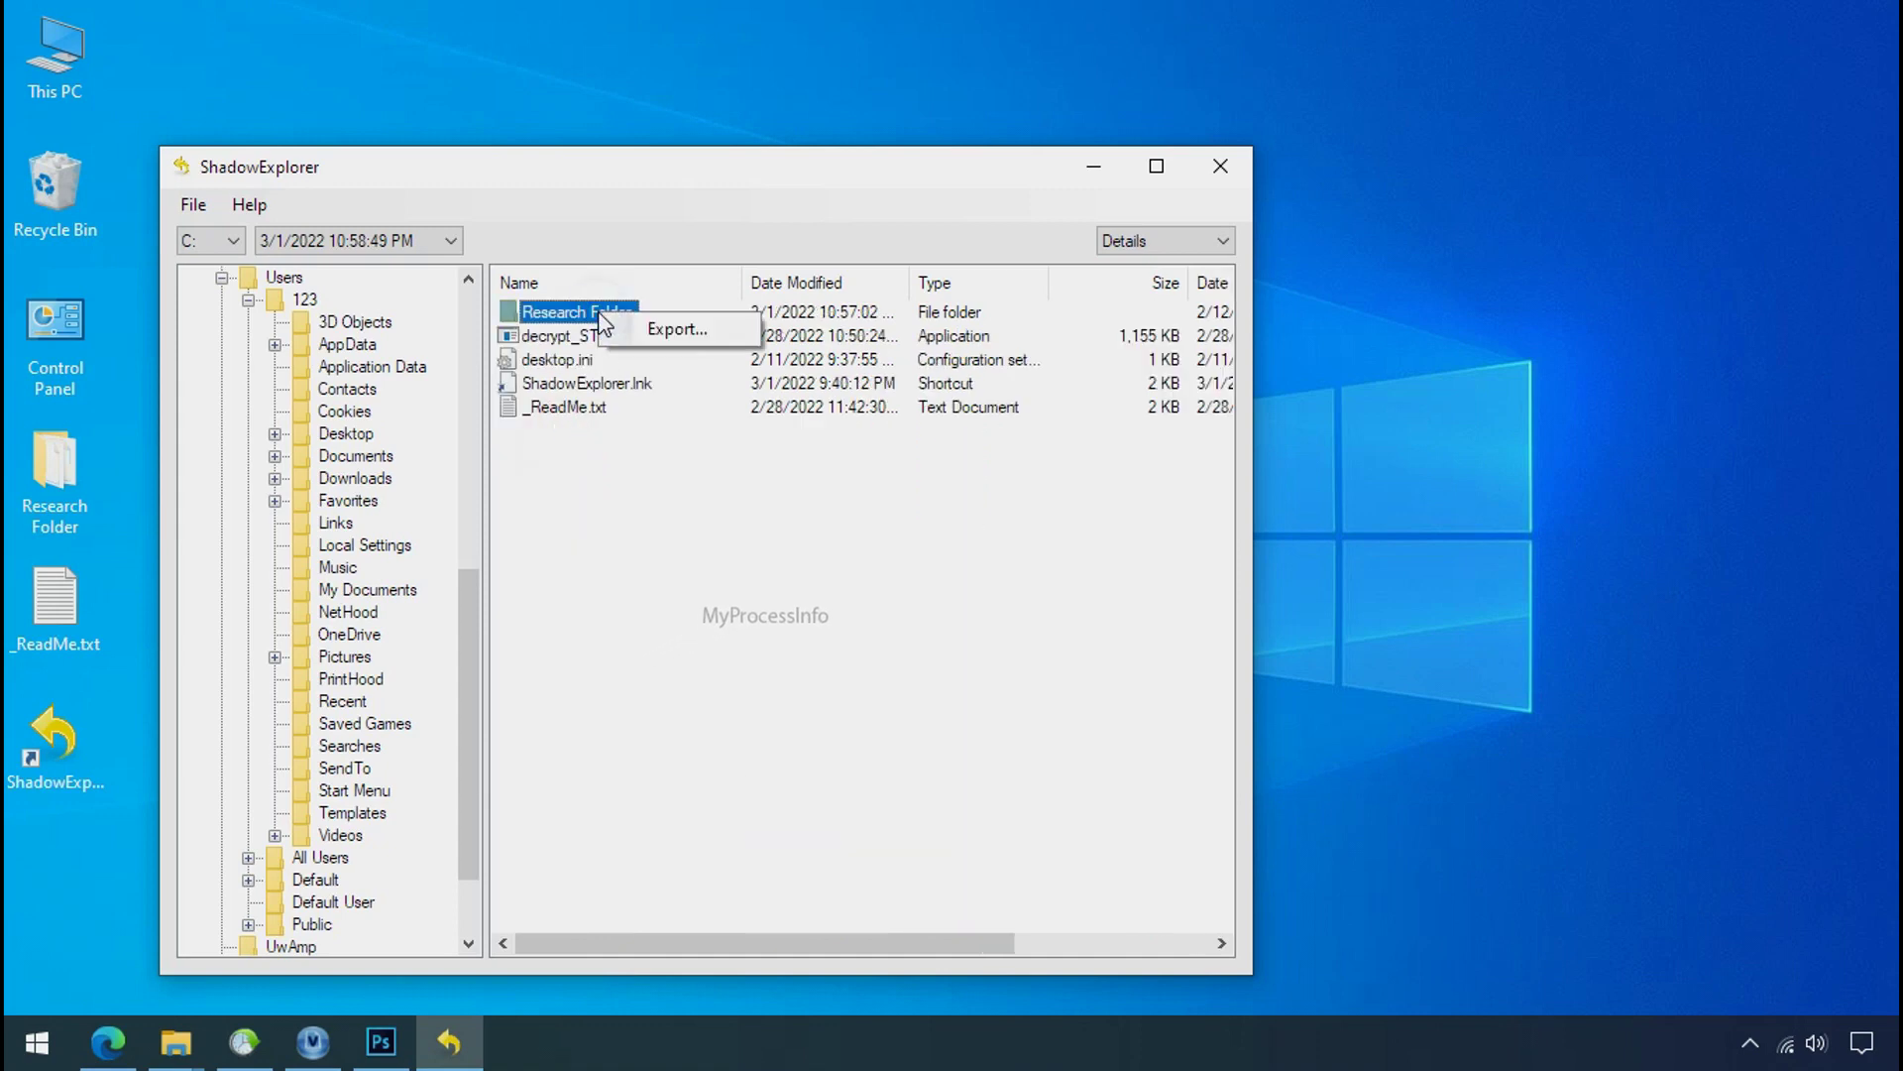
{"action": "left_click", "coordinate": [654, 331]}
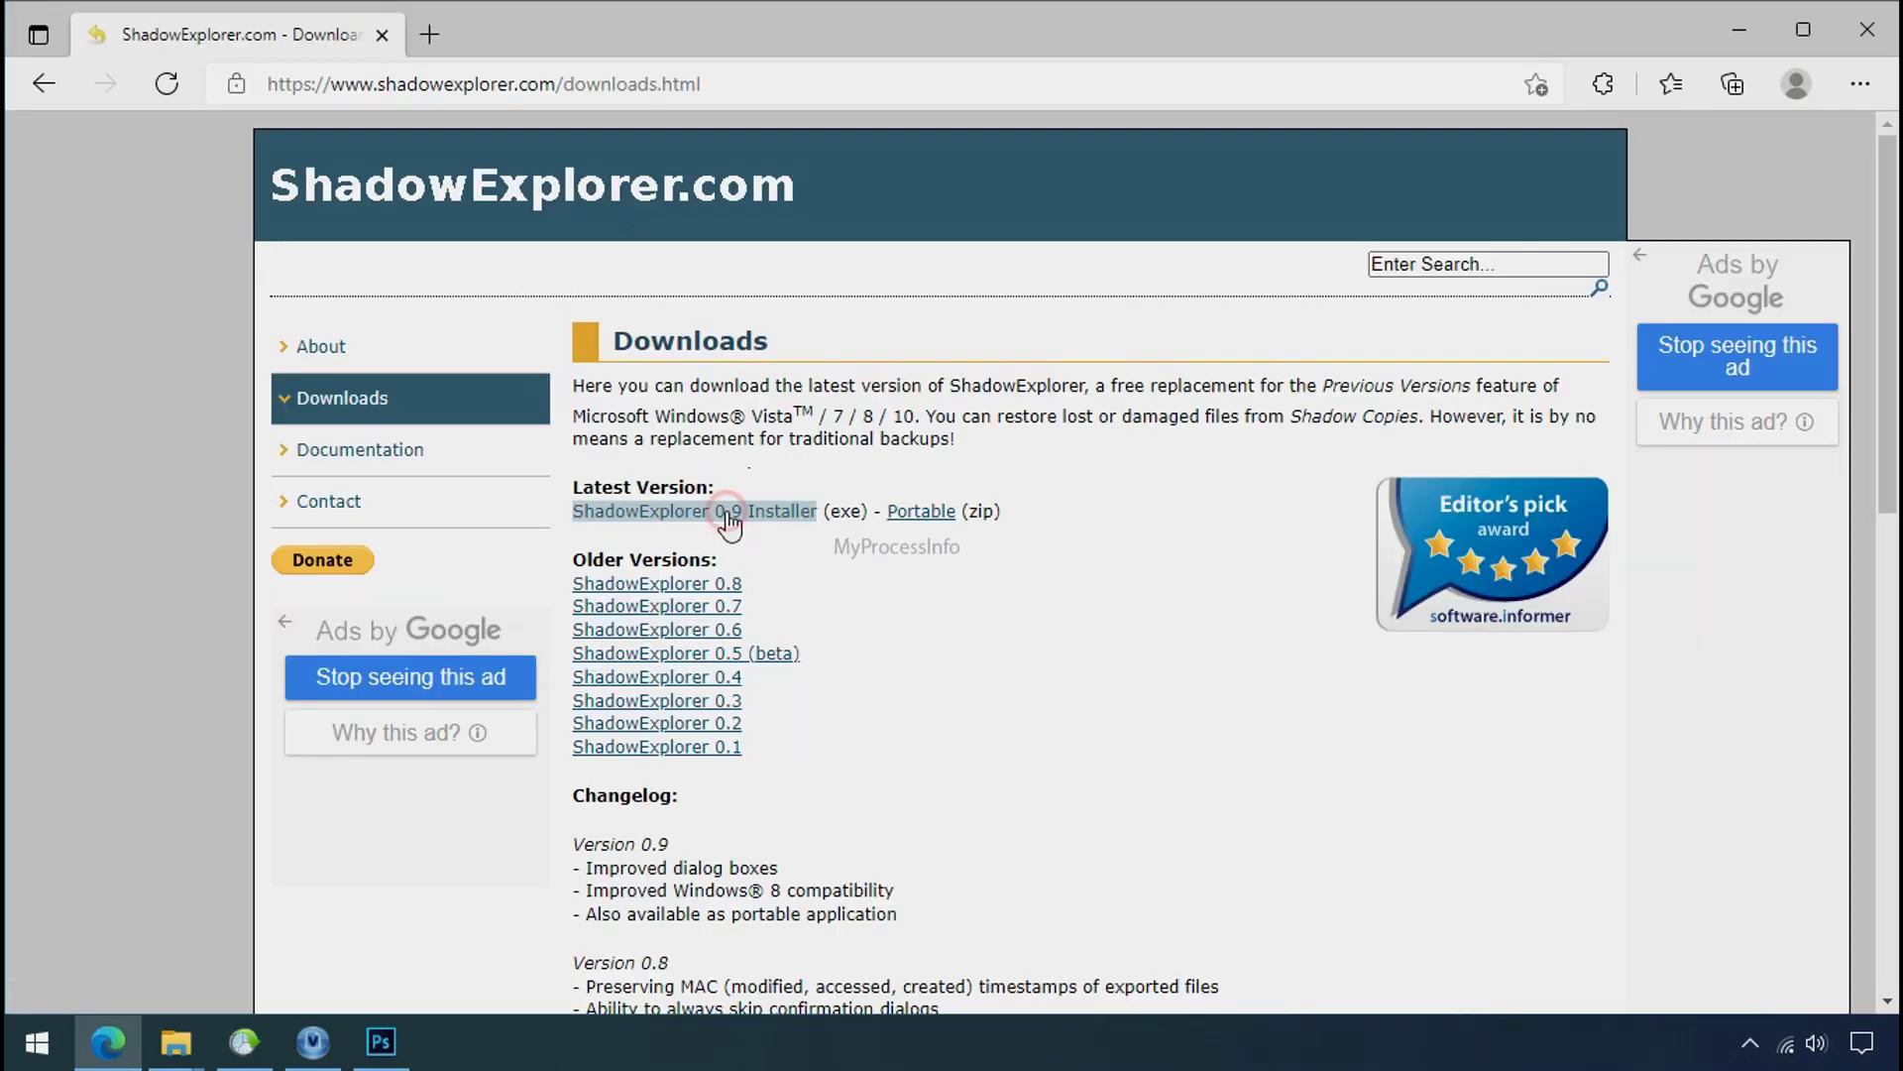
{"action": "left_click", "coordinate": [730, 518]}
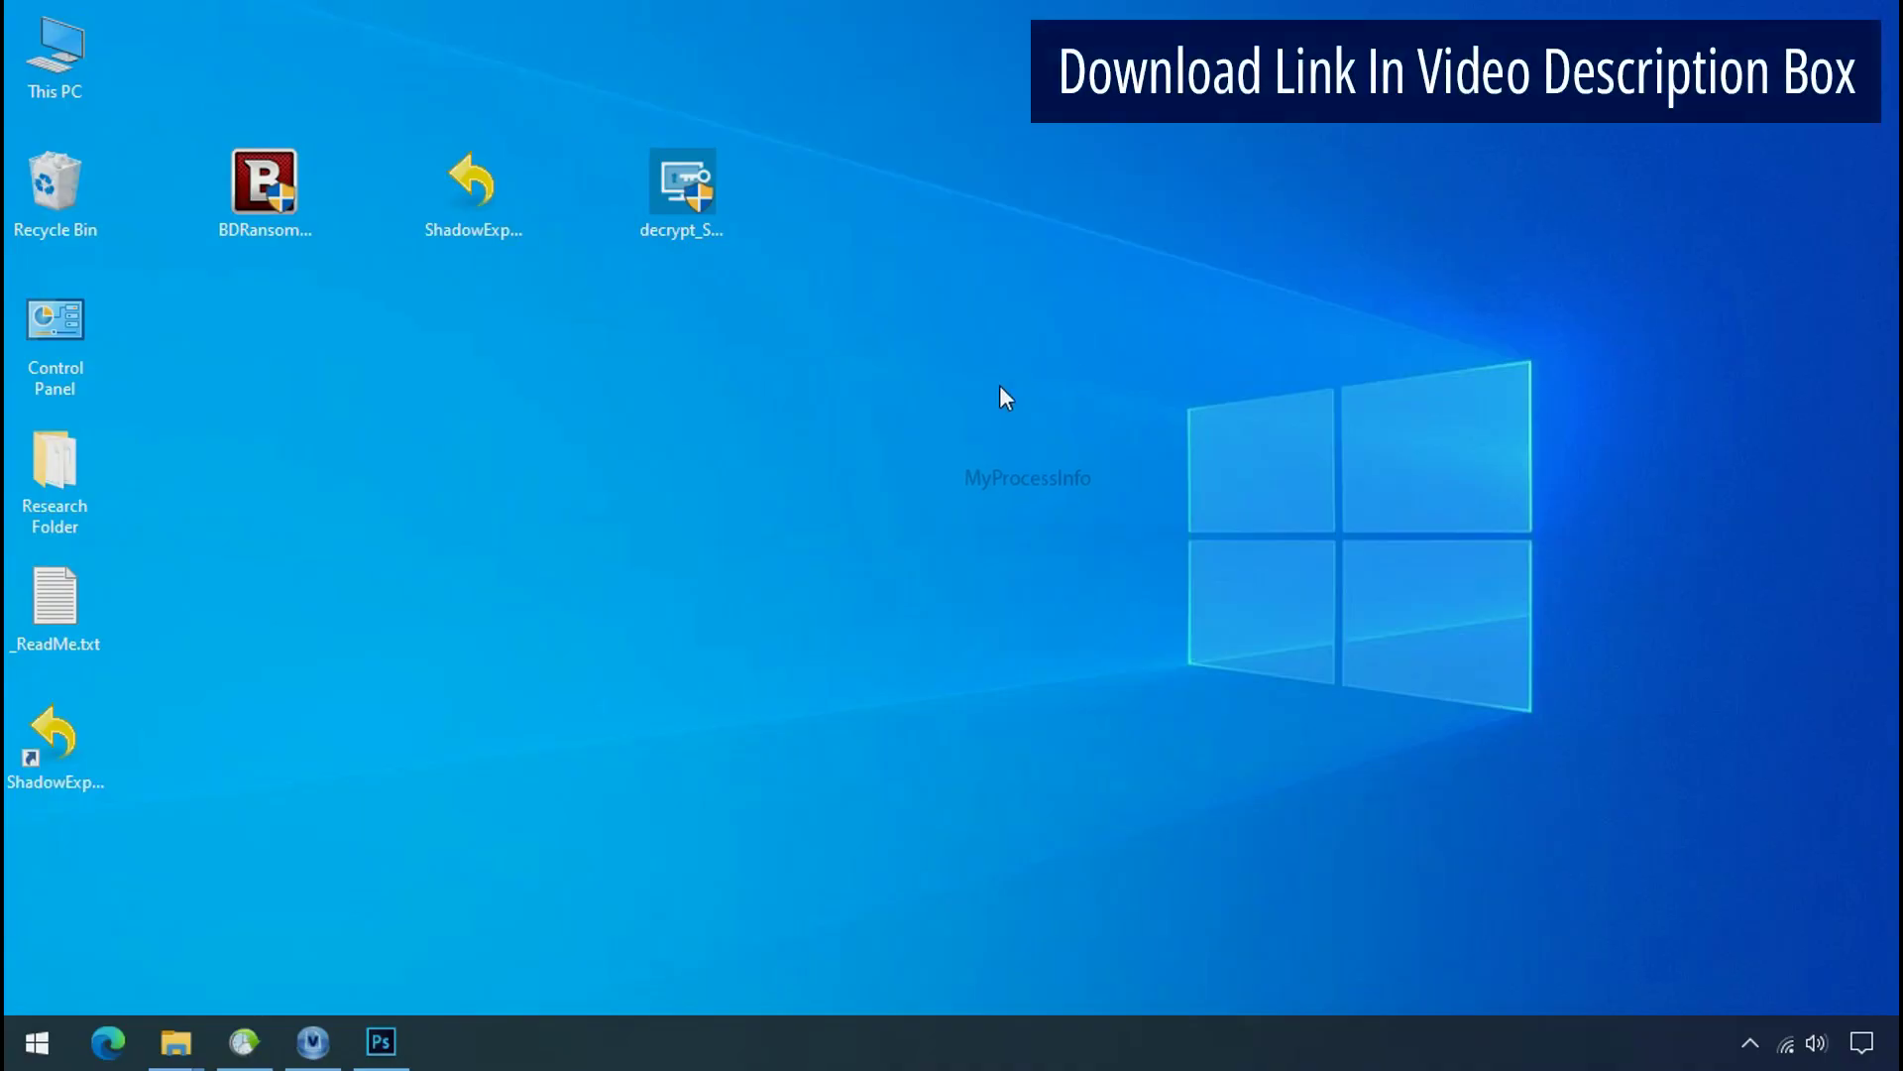
Step: Launch ShadowExplorer on drive C:'s 3/1/2022 10:58:49 PM snapshot and show Users
{"action": "double_click", "coordinate": [54, 745]}
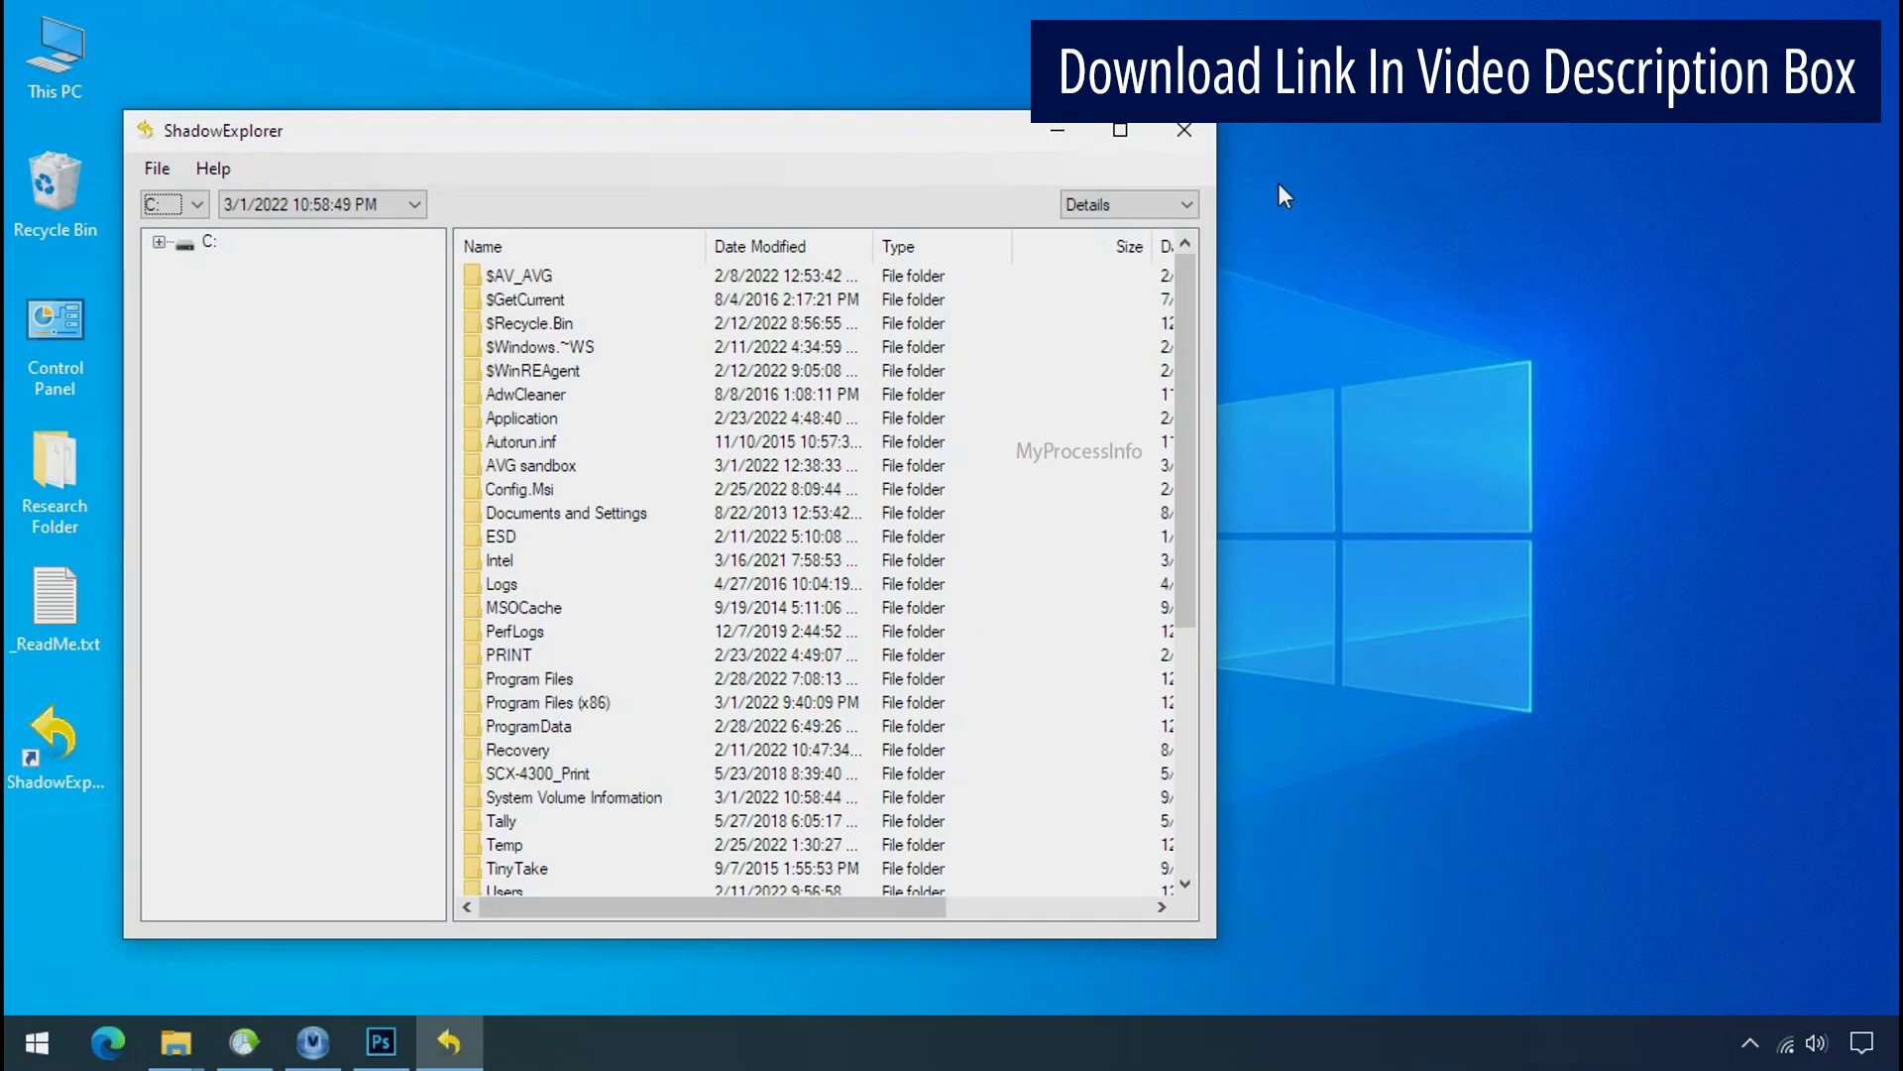
{"action": "left_click", "coordinate": [188, 205]}
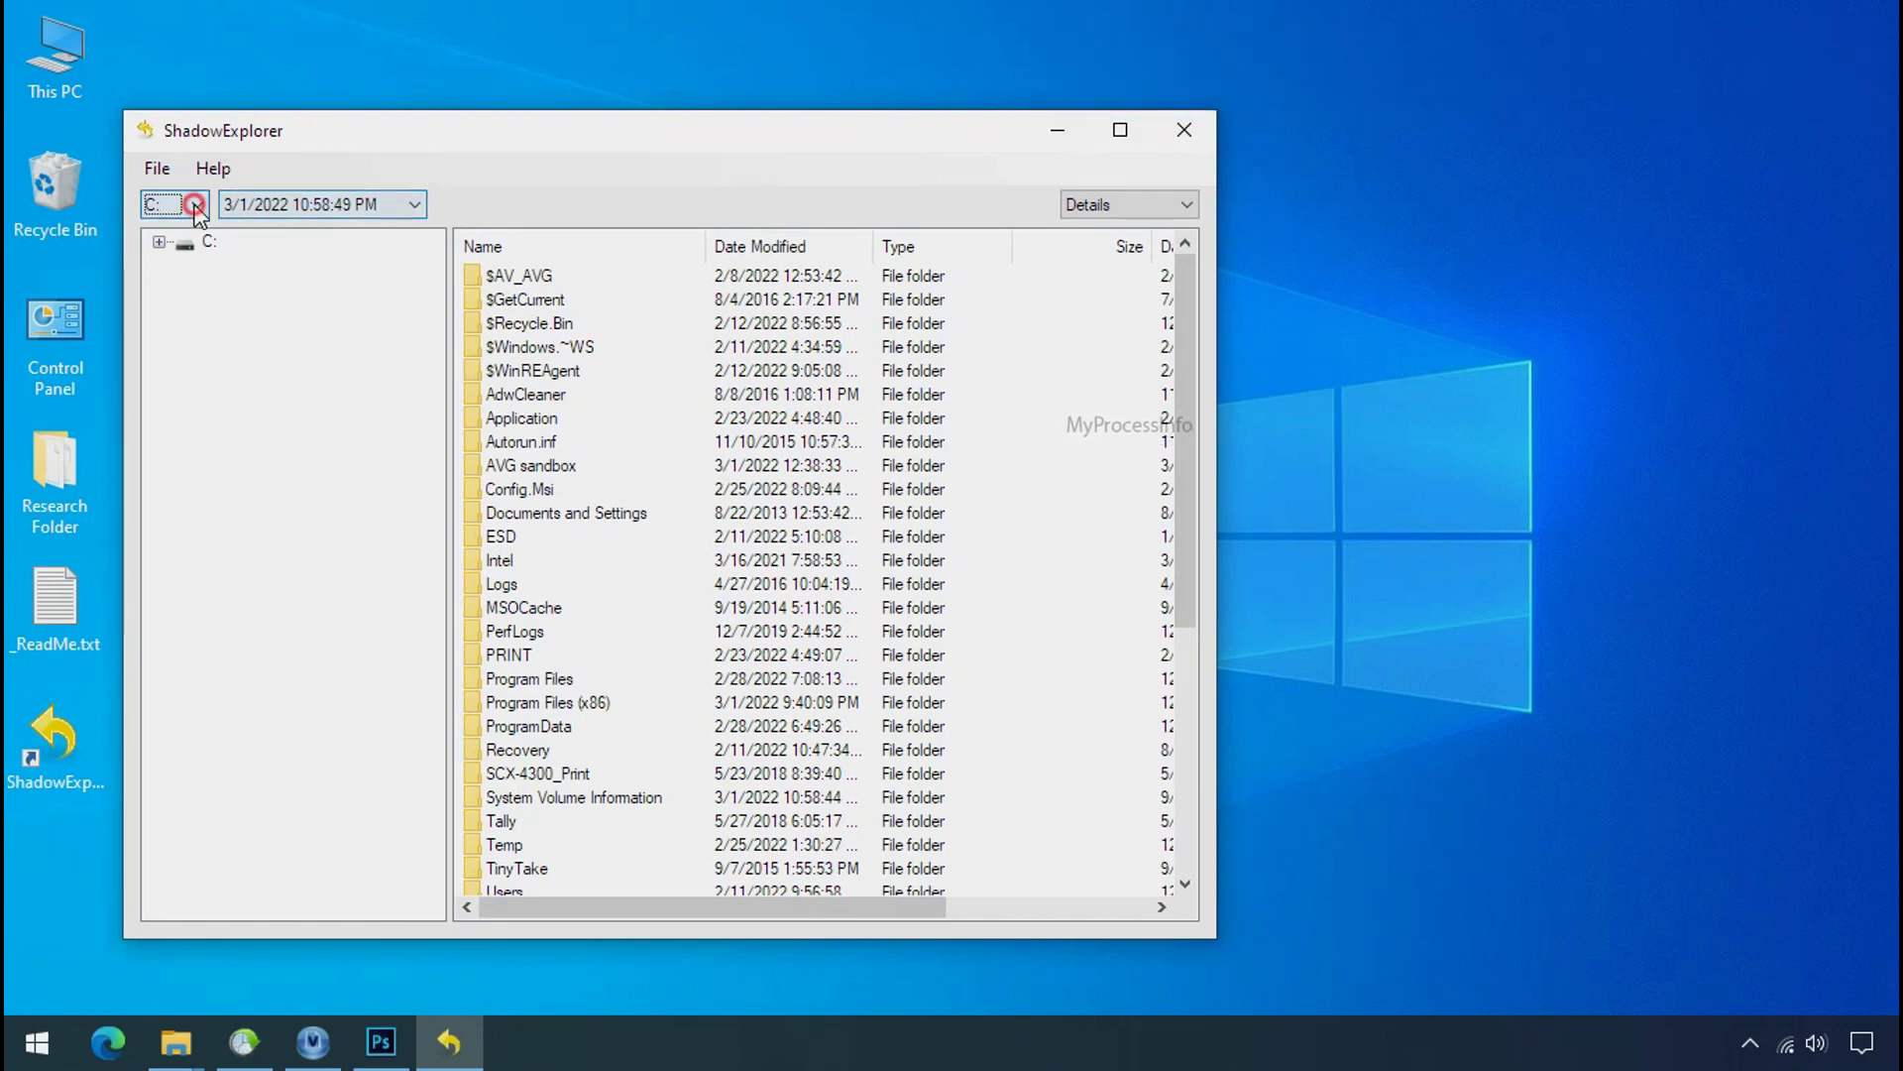
{"action": "left_click", "coordinate": [182, 228]}
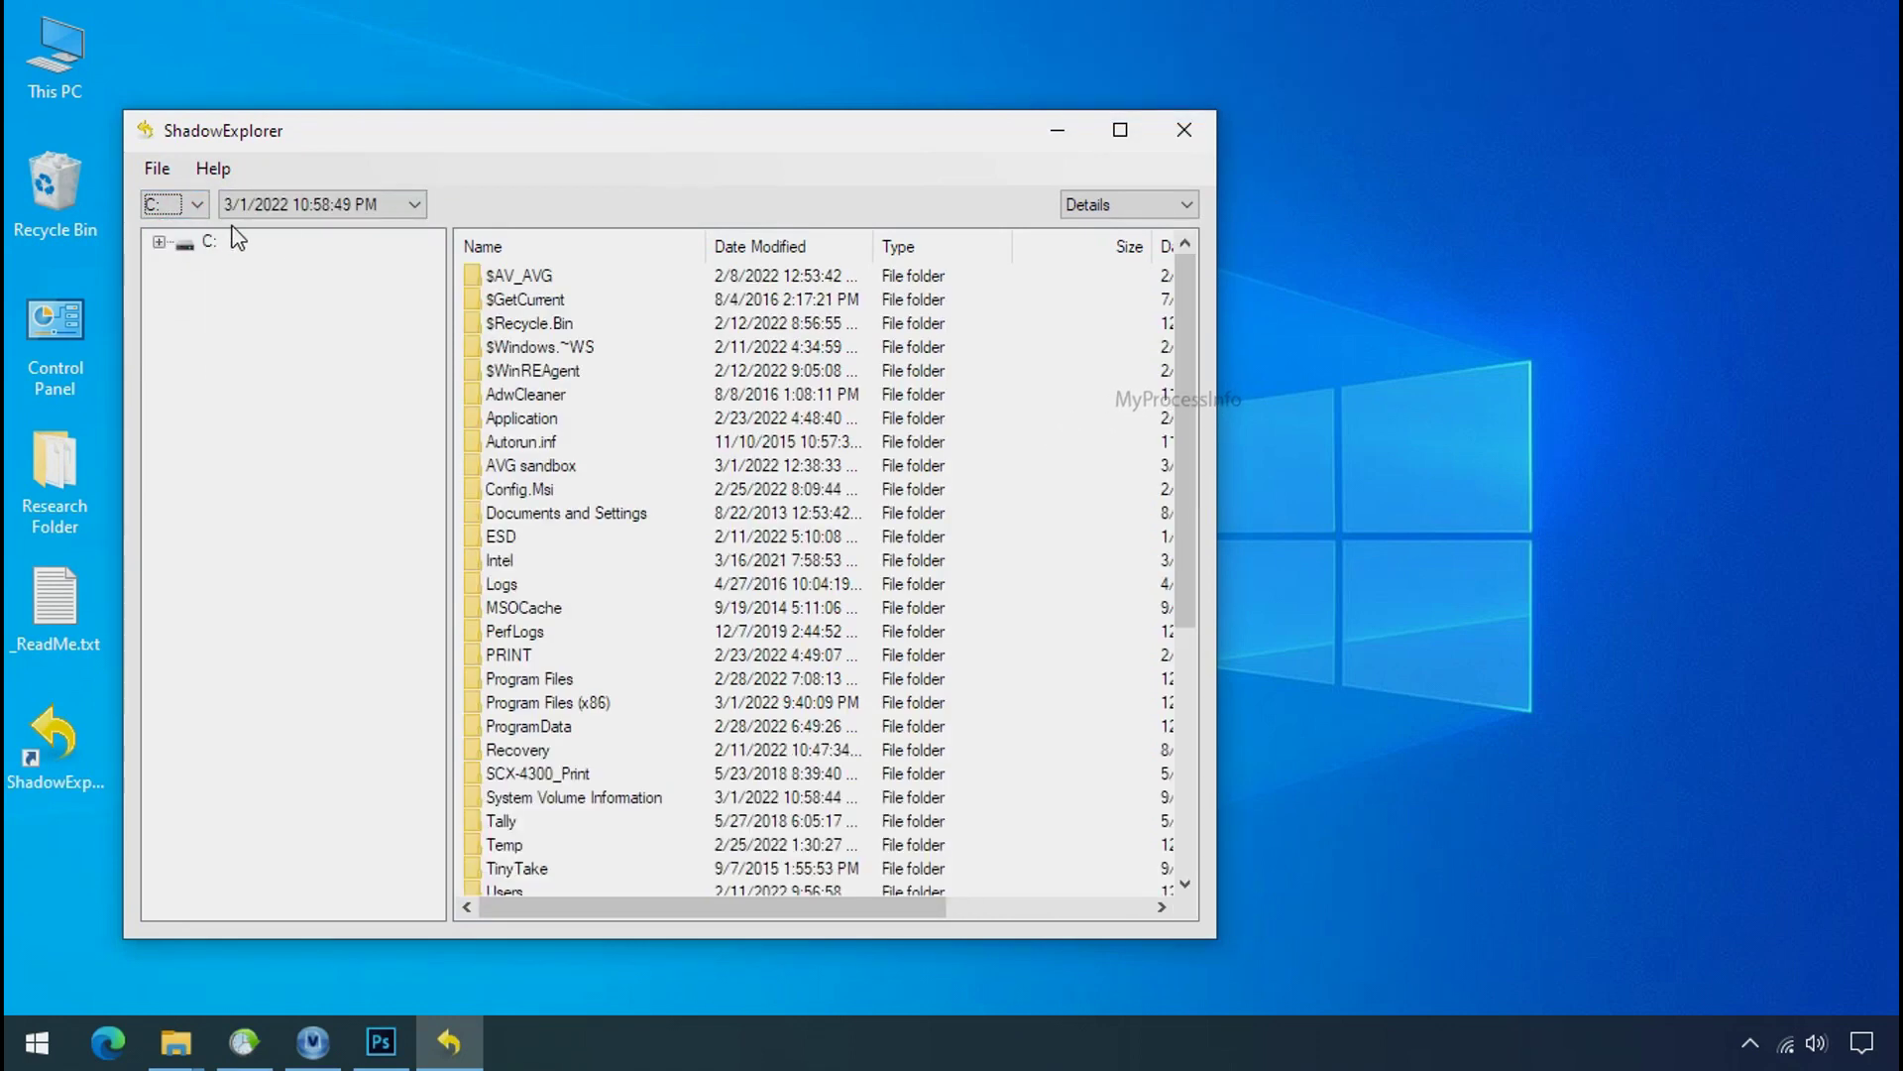
{"action": "left_click", "coordinate": [363, 209]}
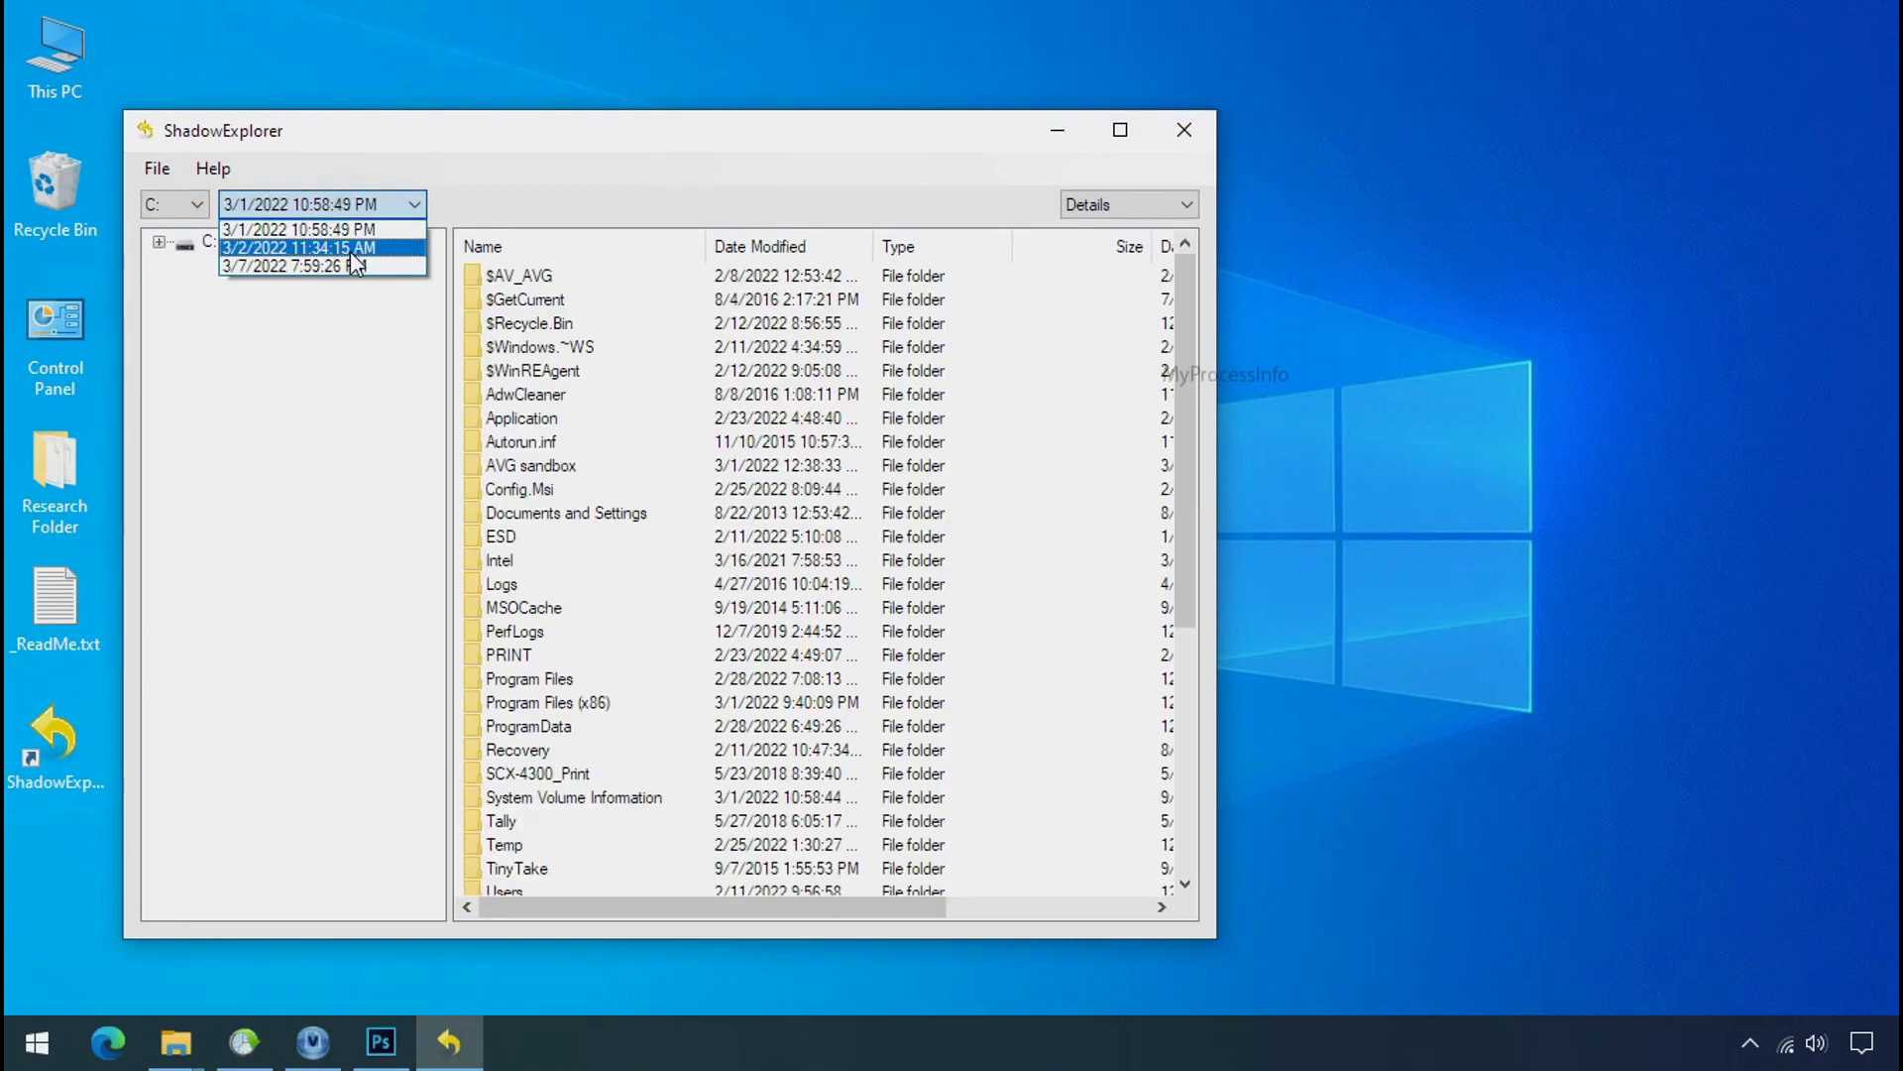
{"action": "left_click", "coordinate": [346, 233]}
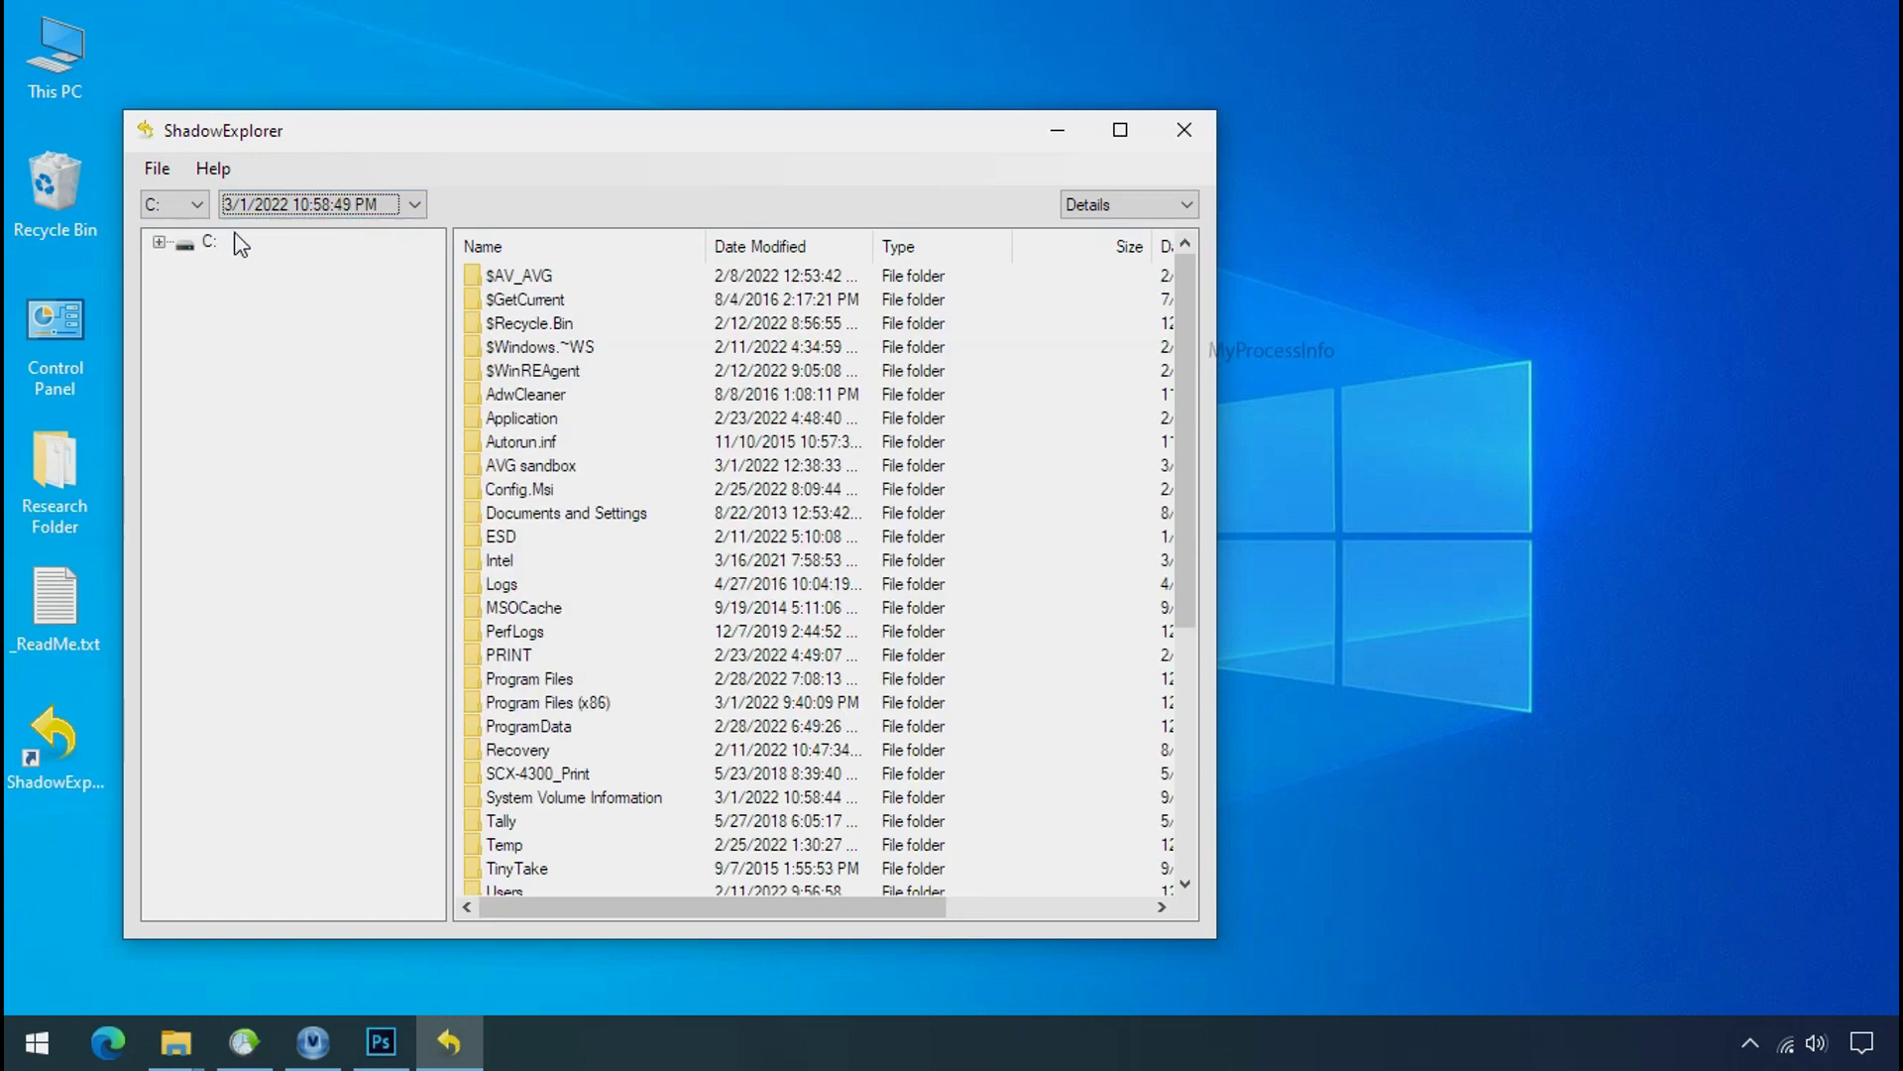
{"action": "left_click", "coordinate": [161, 242]}
{"action": "left_click", "coordinate": [248, 843]}
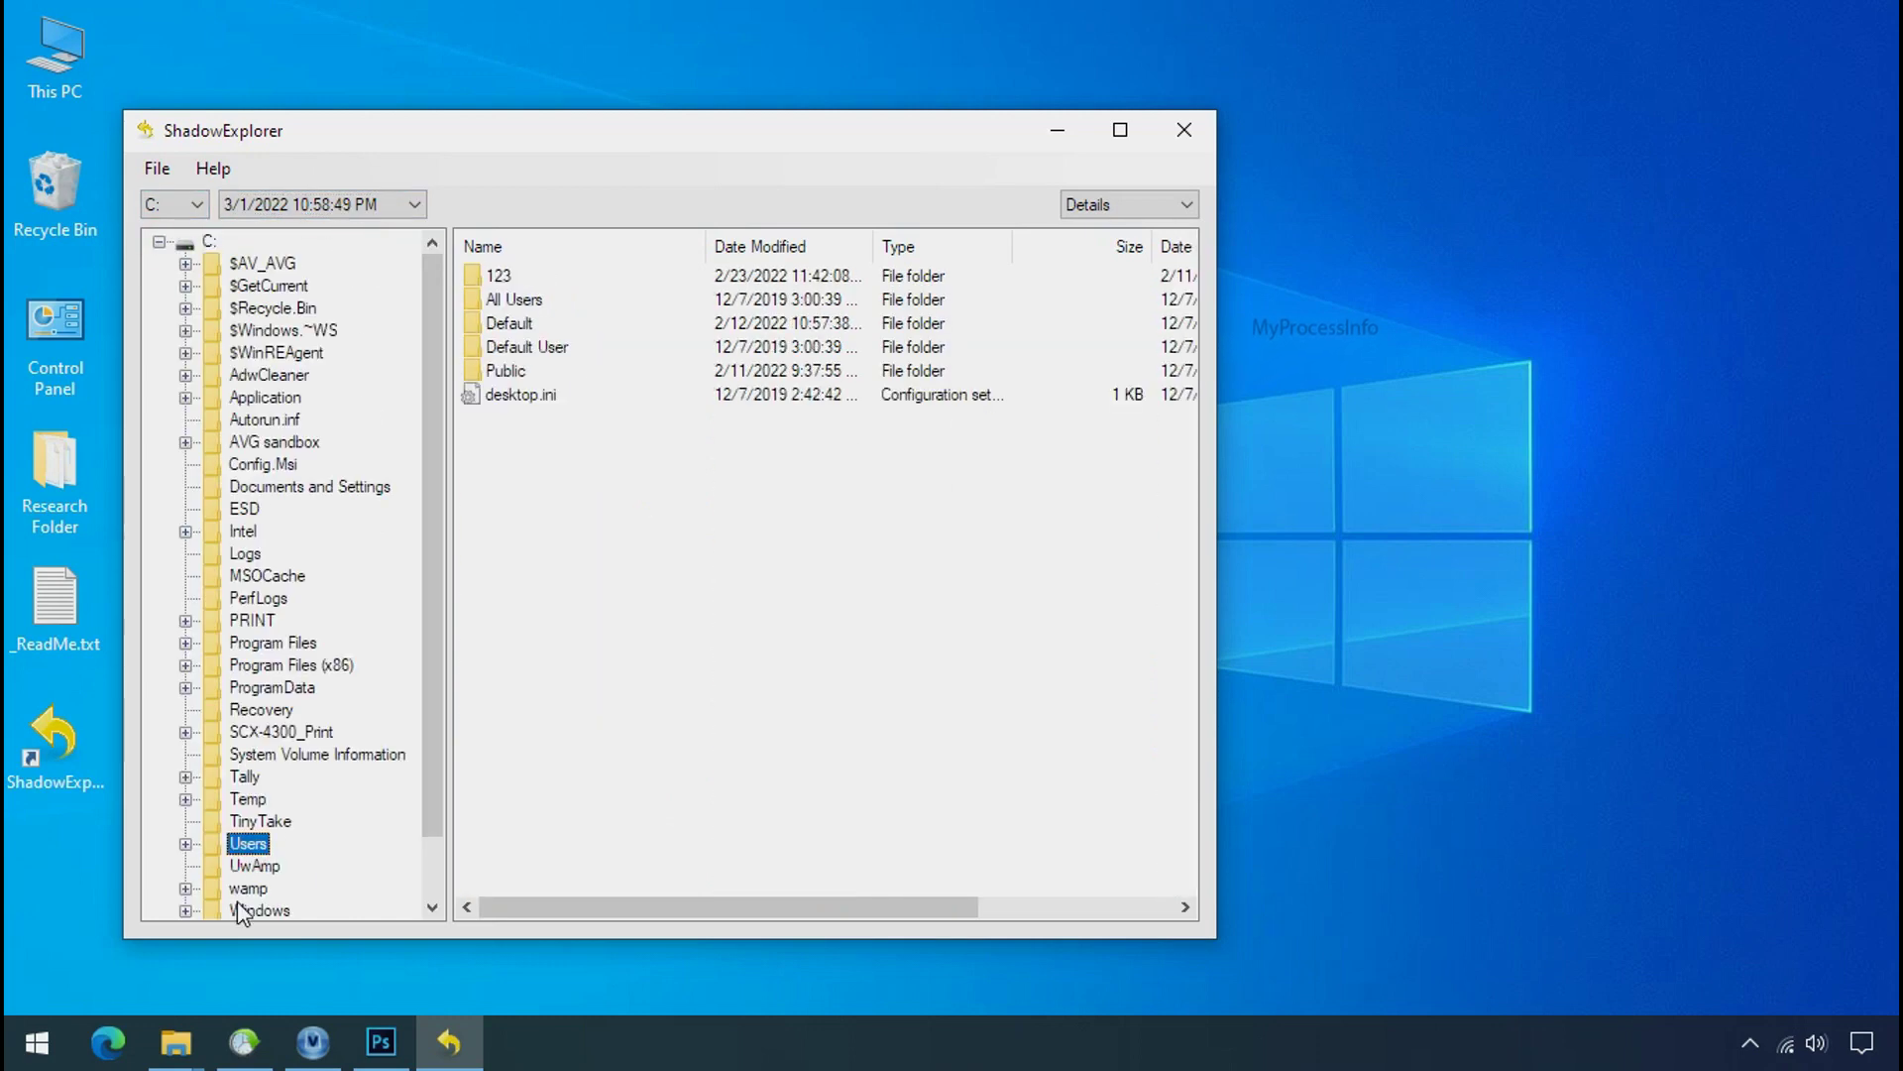
Step: Open Users > 123 > Desktop and start exporting Research Folder
{"action": "left_click", "coordinate": [499, 277]}
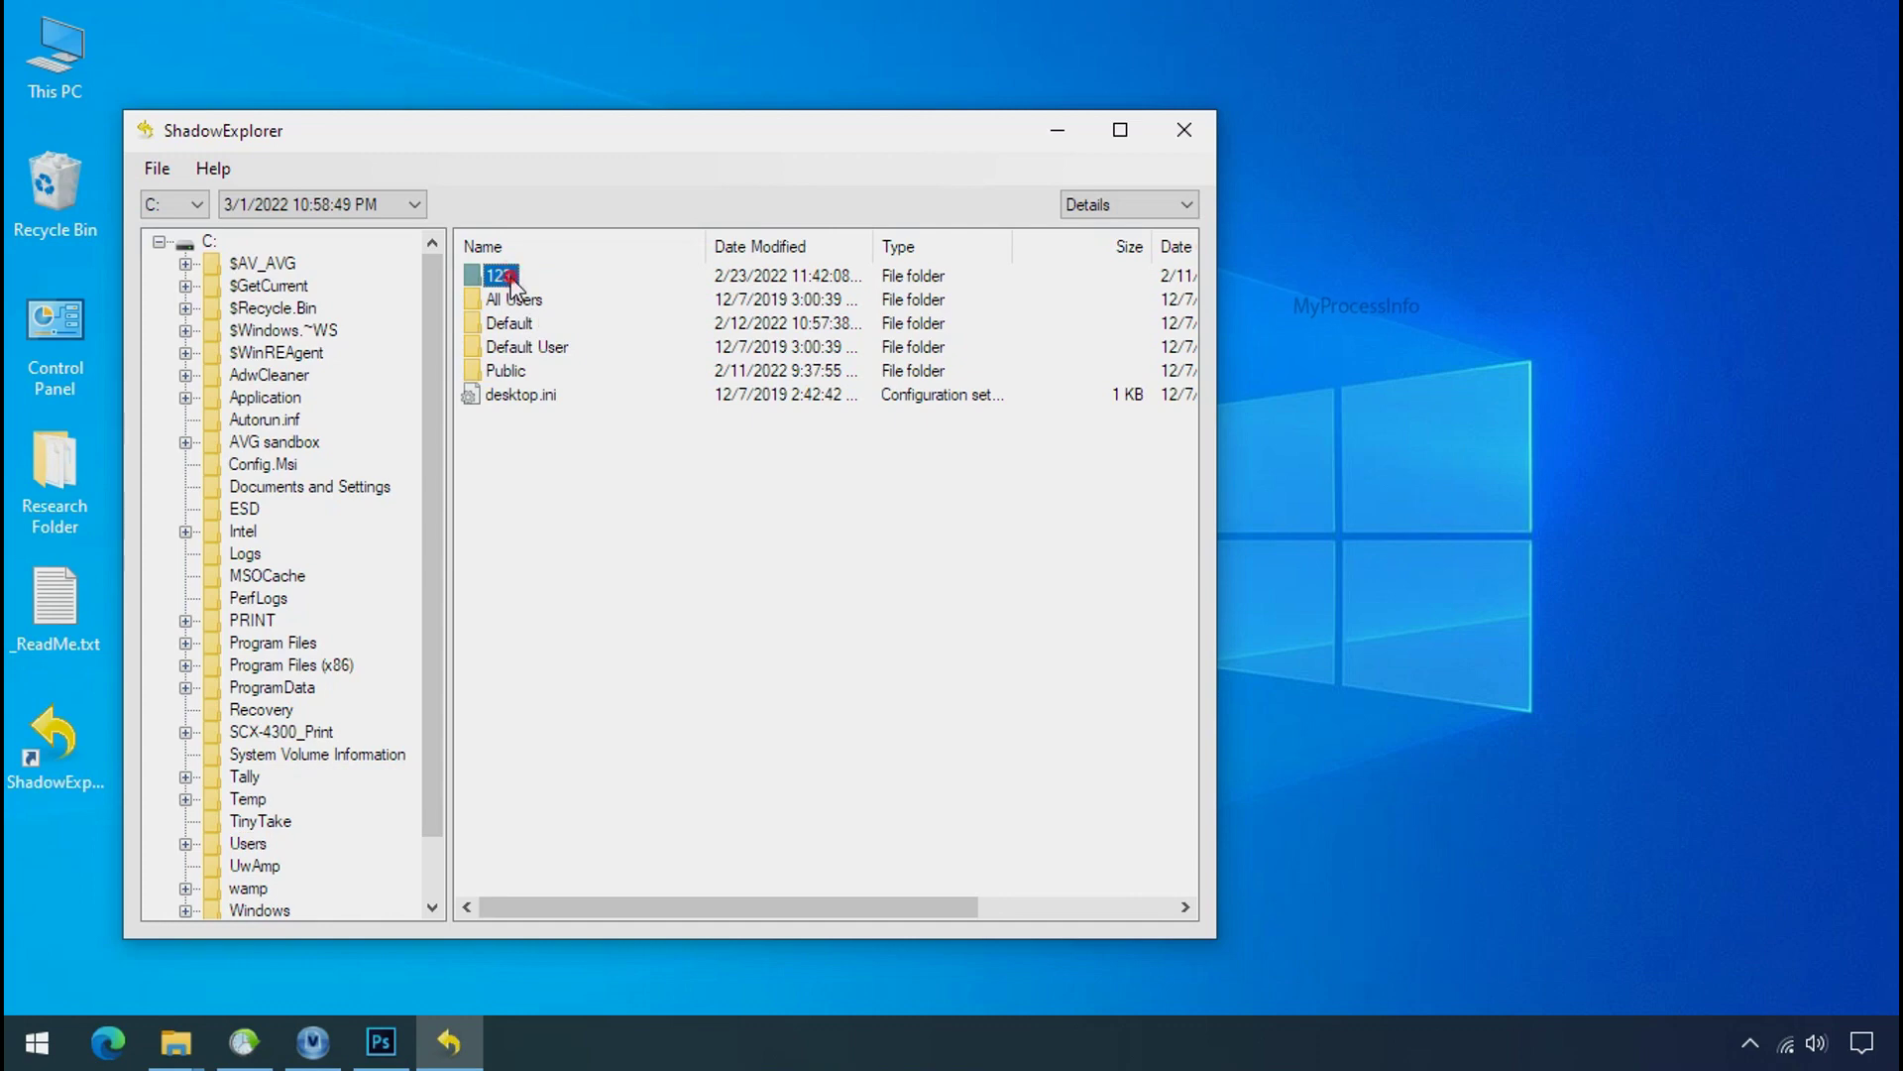
{"action": "double_click", "coordinate": [510, 279]}
{"action": "left_click", "coordinate": [519, 396]}
{"action": "double_click", "coordinate": [522, 401]}
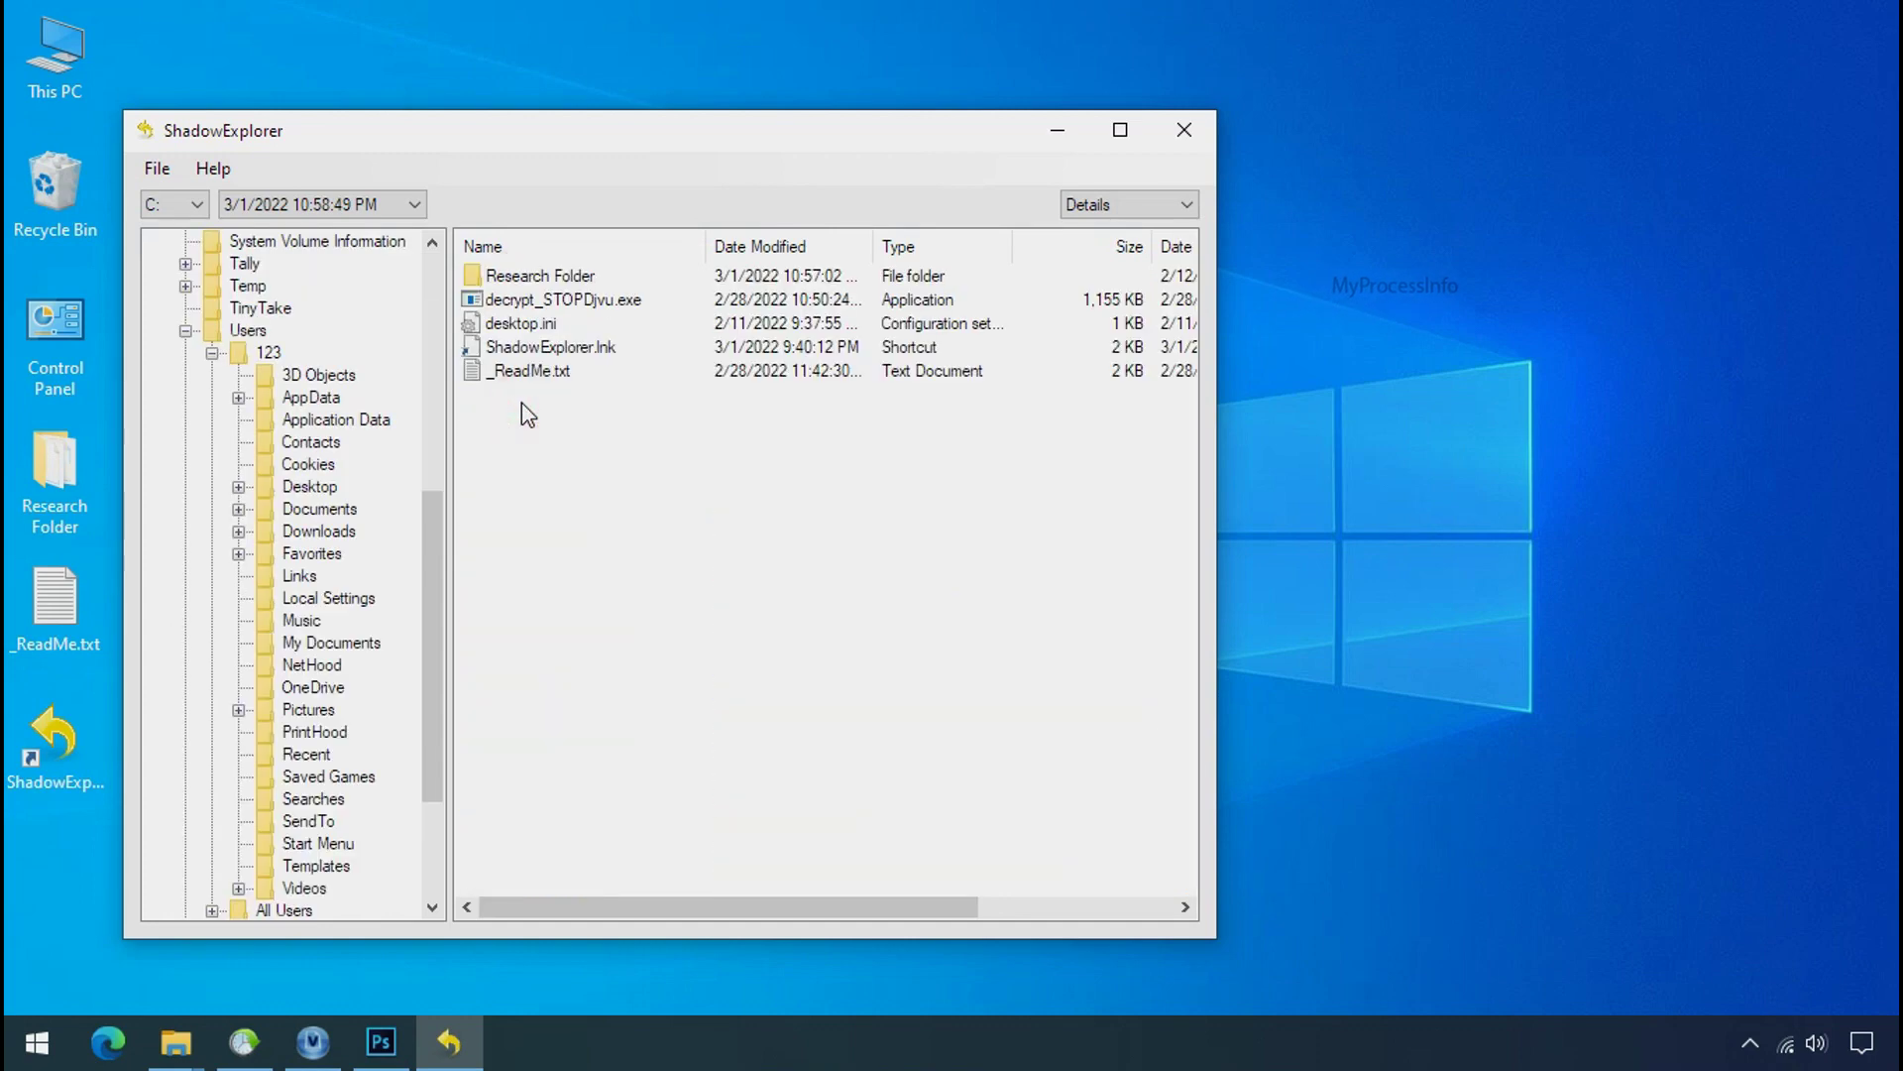
{"action": "left_click", "coordinate": [540, 283]}
{"action": "right_click", "coordinate": [558, 287]}
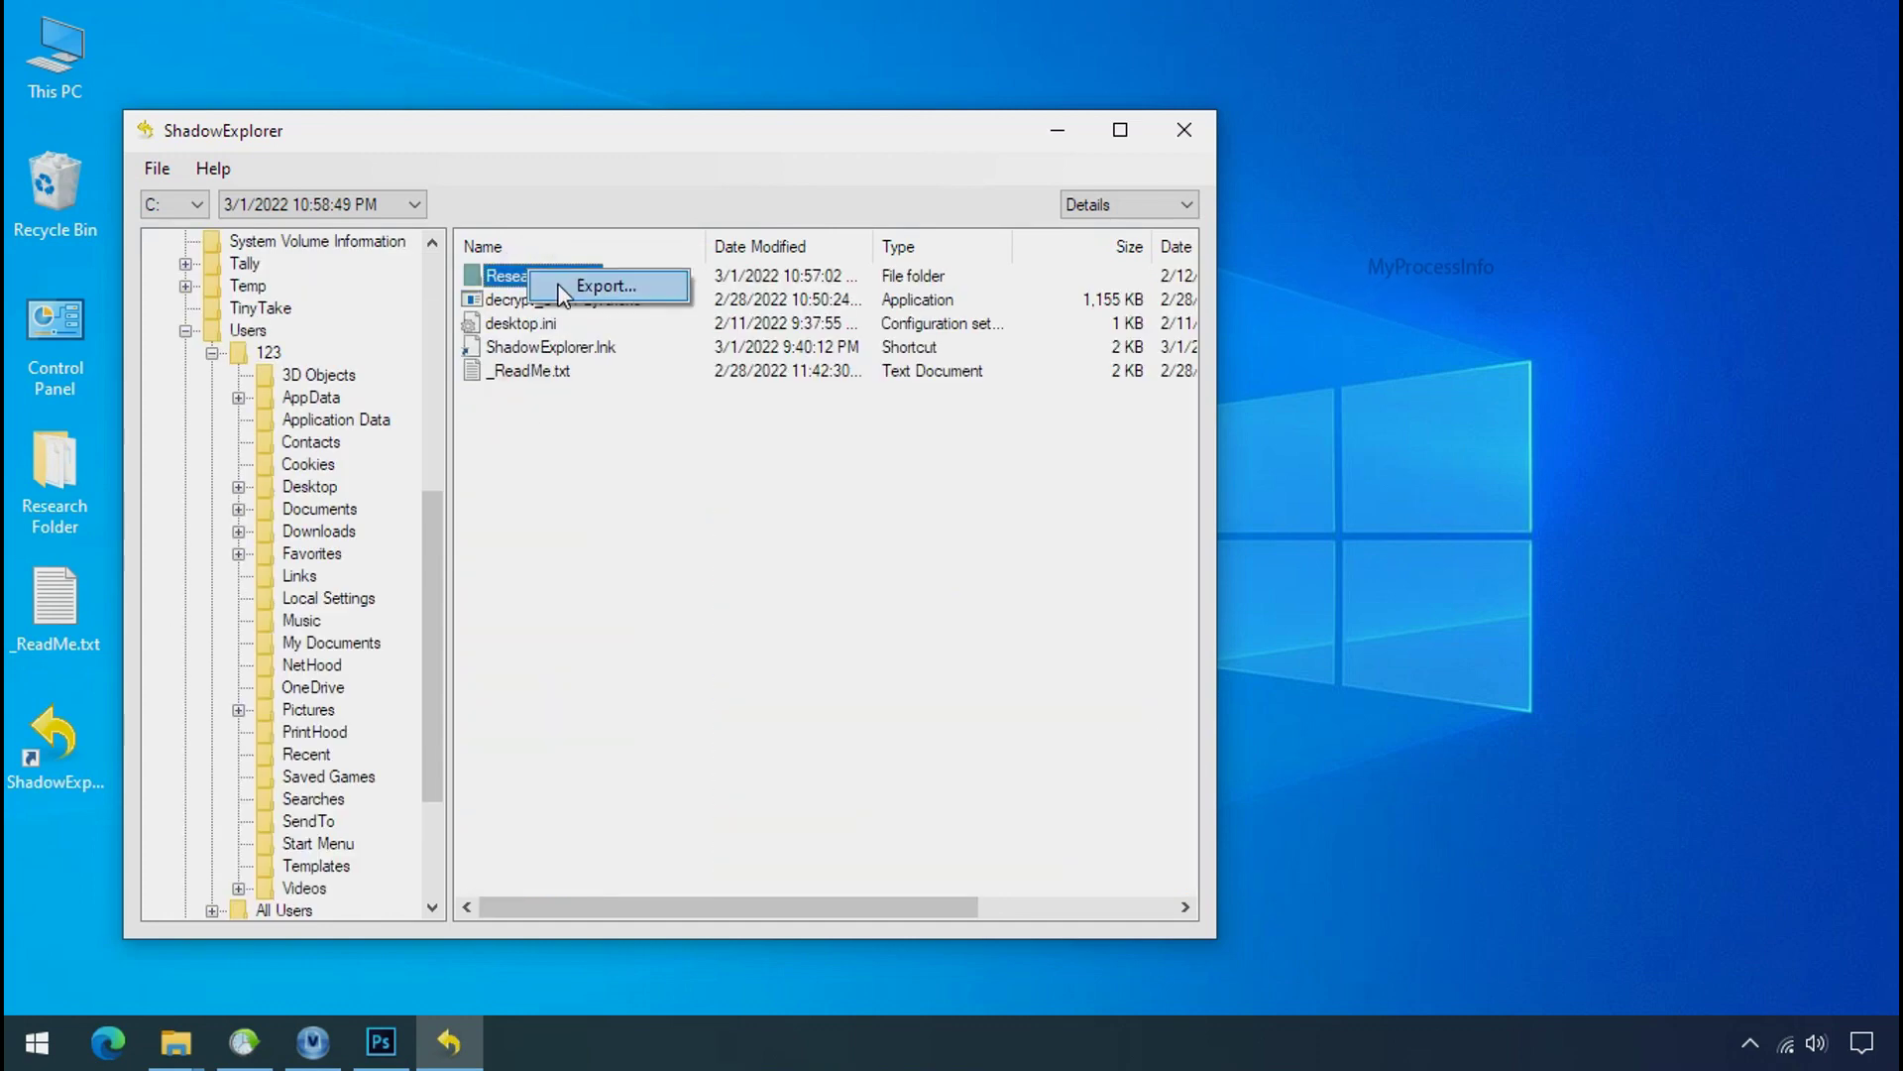
{"action": "left_click", "coordinate": [580, 287]}
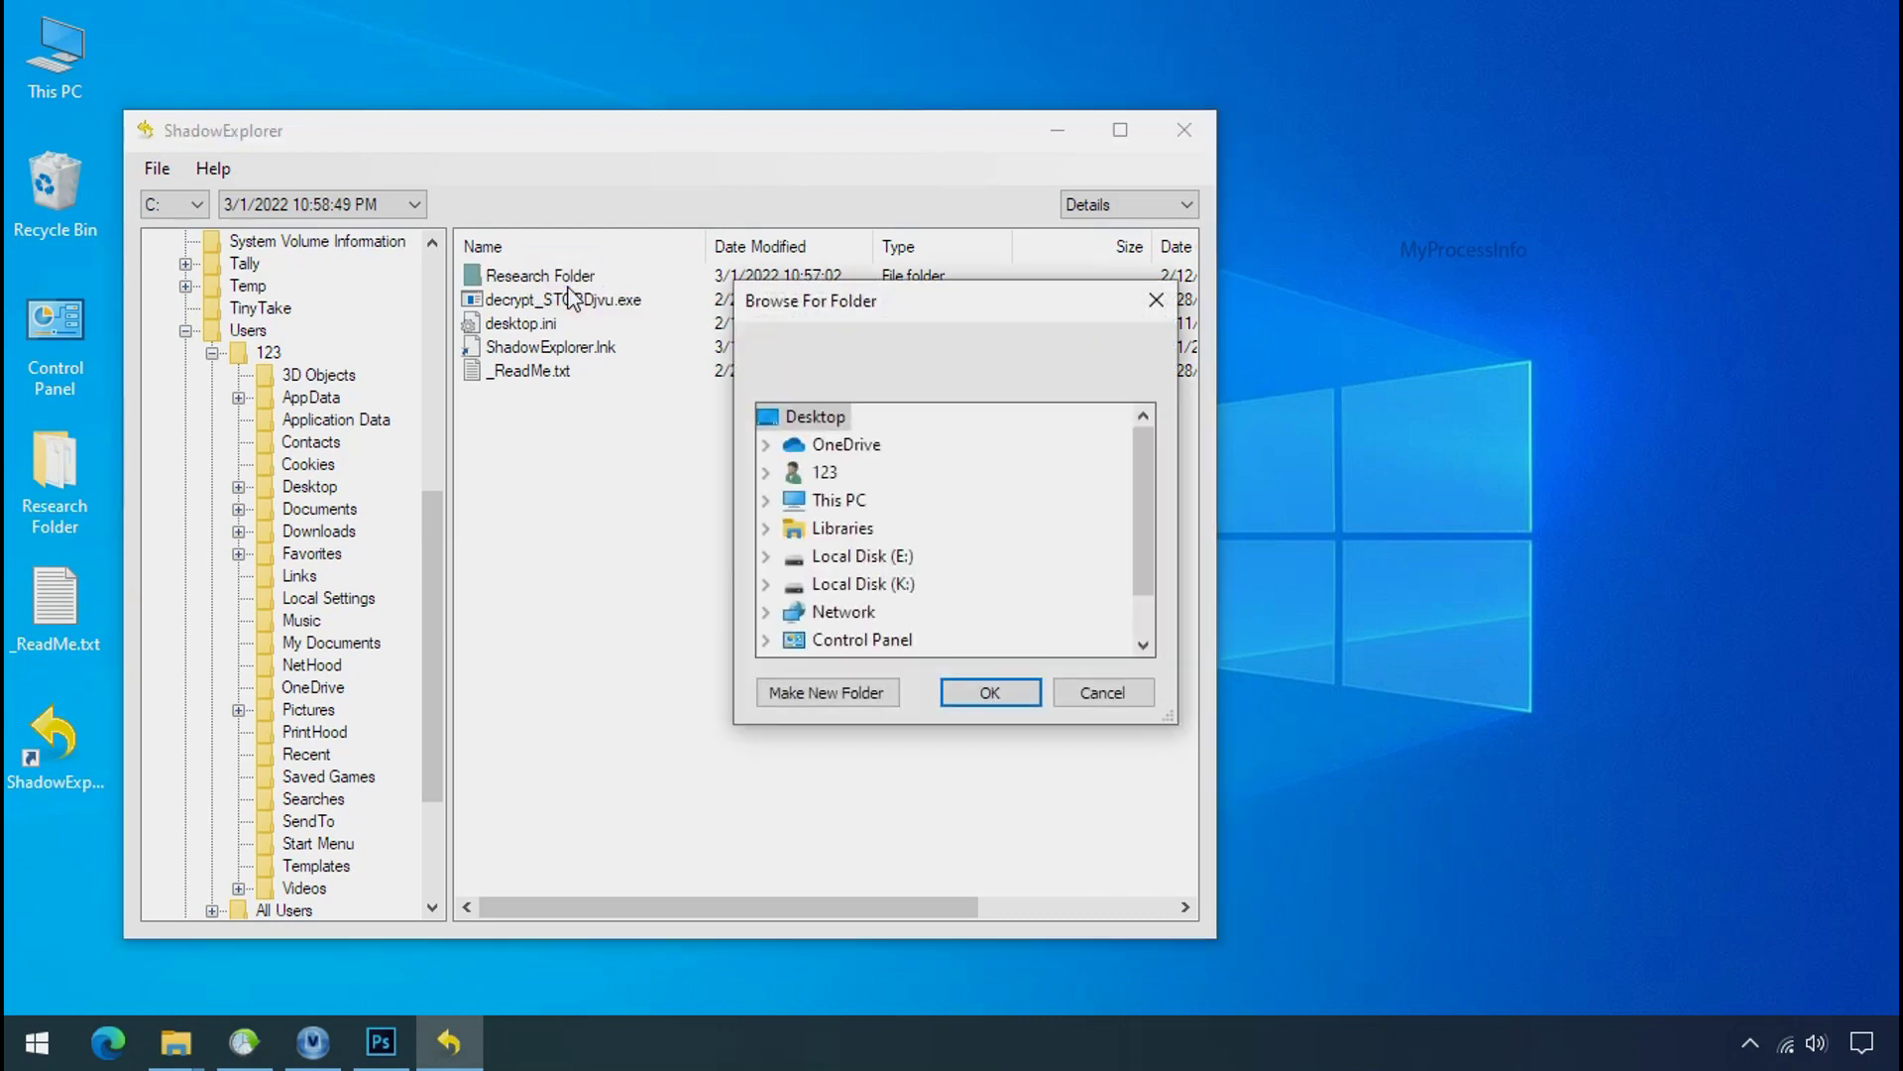
Step: Export Research Folder into Recover on Softwares (G:), then hide ShadowExplorer
{"action": "double_click", "coordinate": [851, 517]}
{"action": "scroll", "coordinate": [903, 535], "scroll_direction": "down", "scroll_amount": 2}
{"action": "double_click", "coordinate": [887, 555]}
{"action": "left_click", "coordinate": [892, 583]}
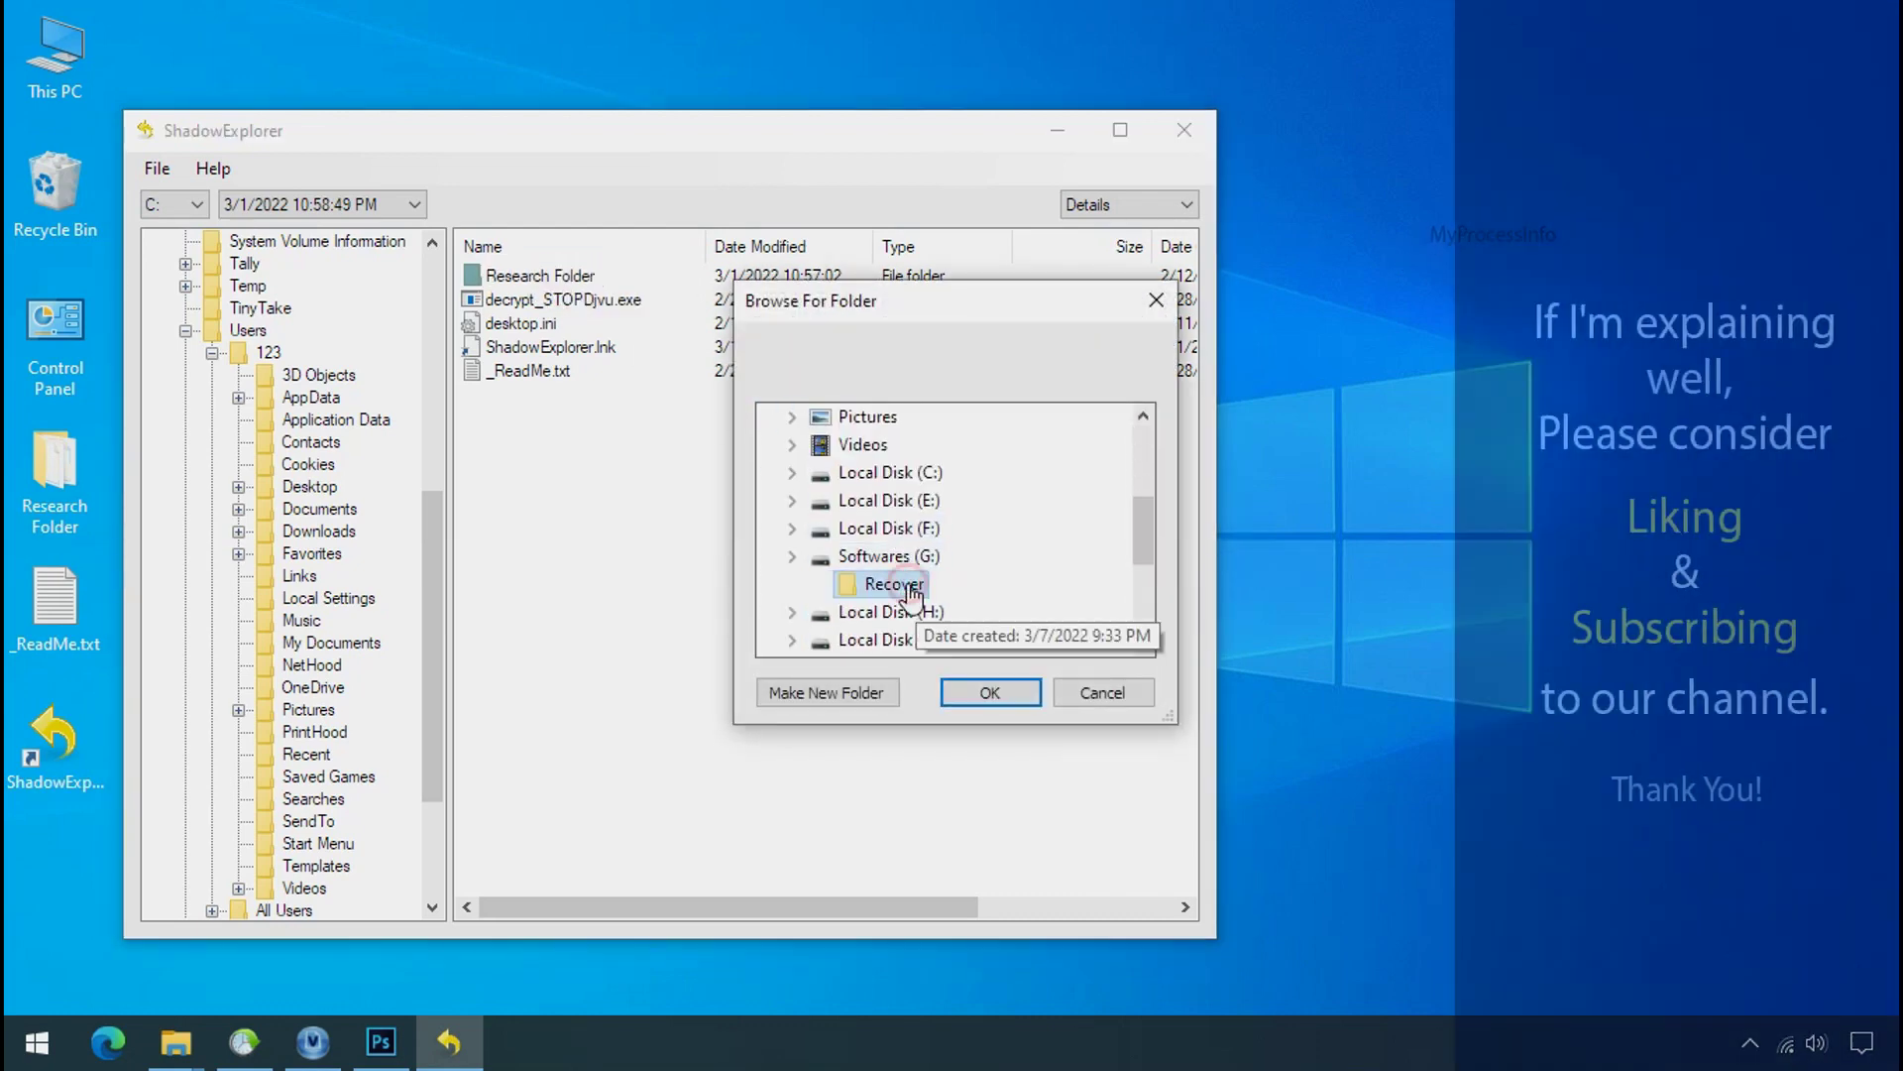
{"action": "left_click", "coordinate": [987, 694]}
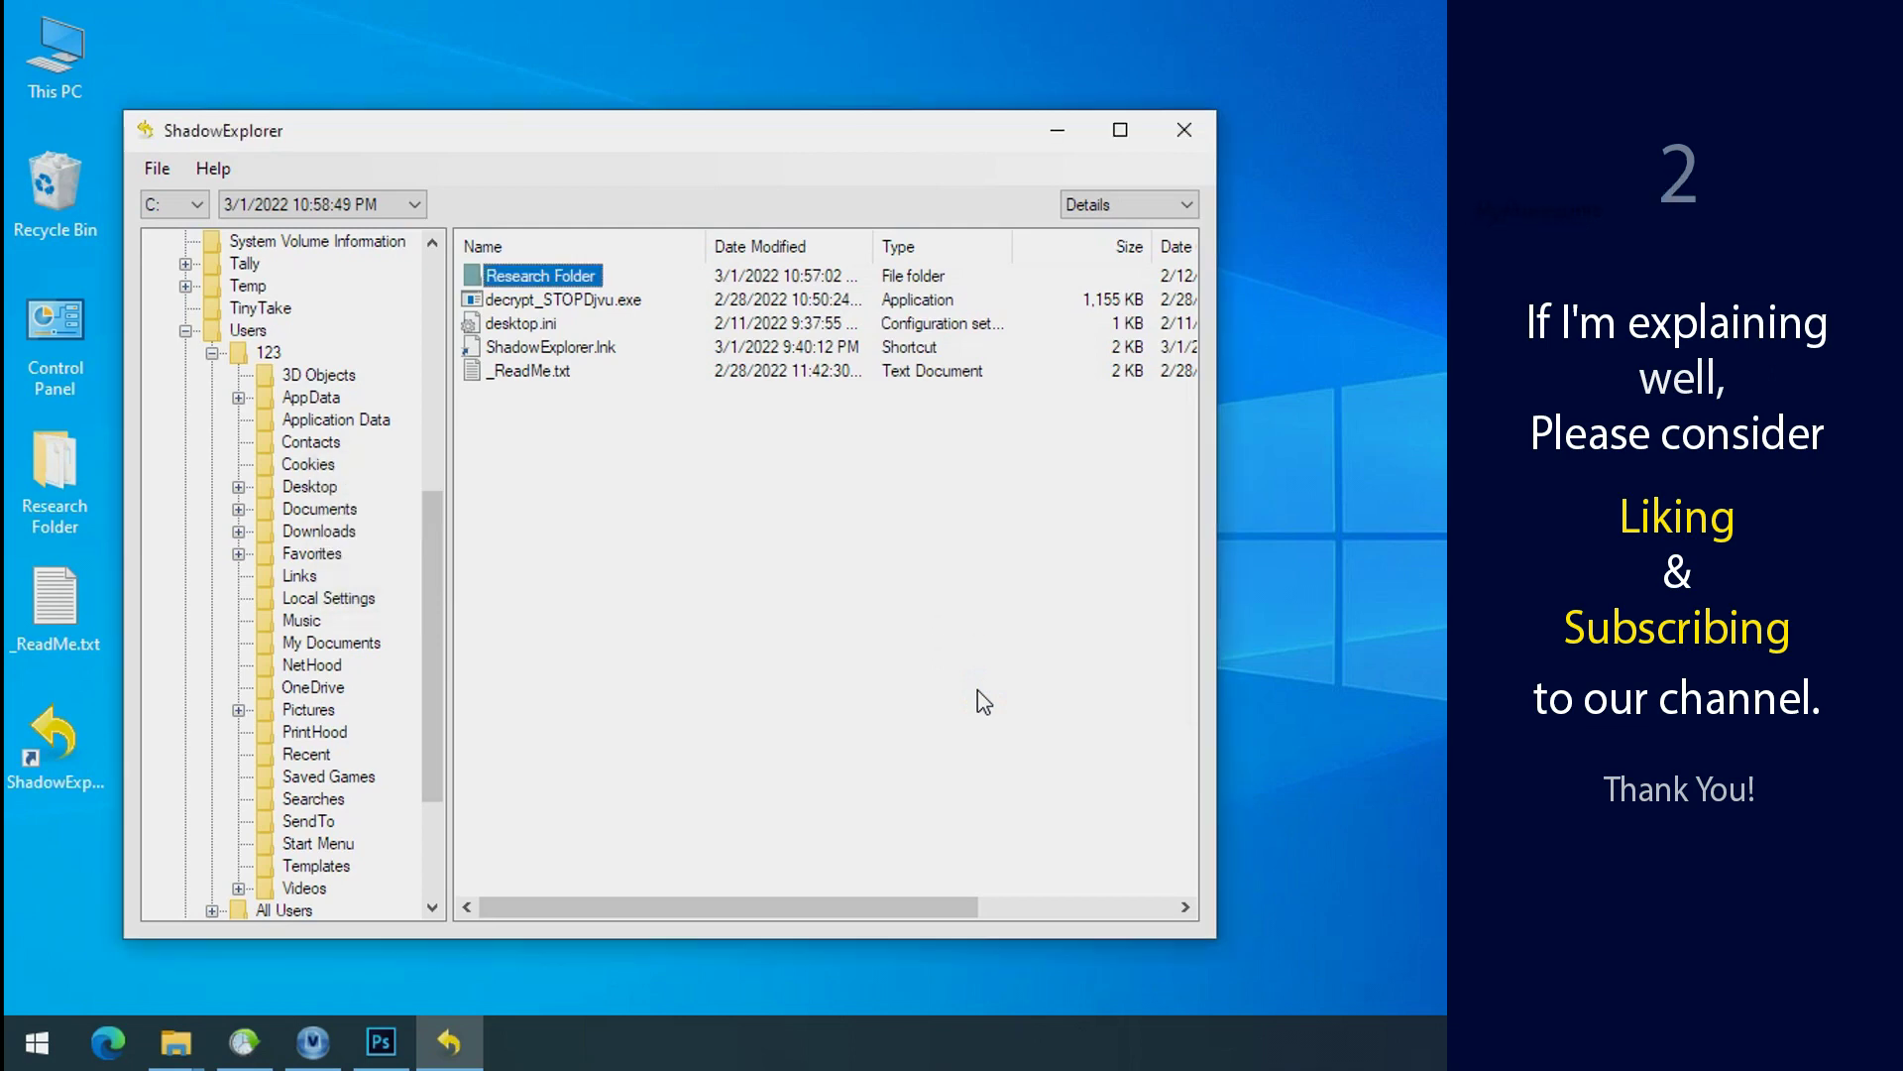
{"action": "left_click", "coordinate": [1063, 140]}
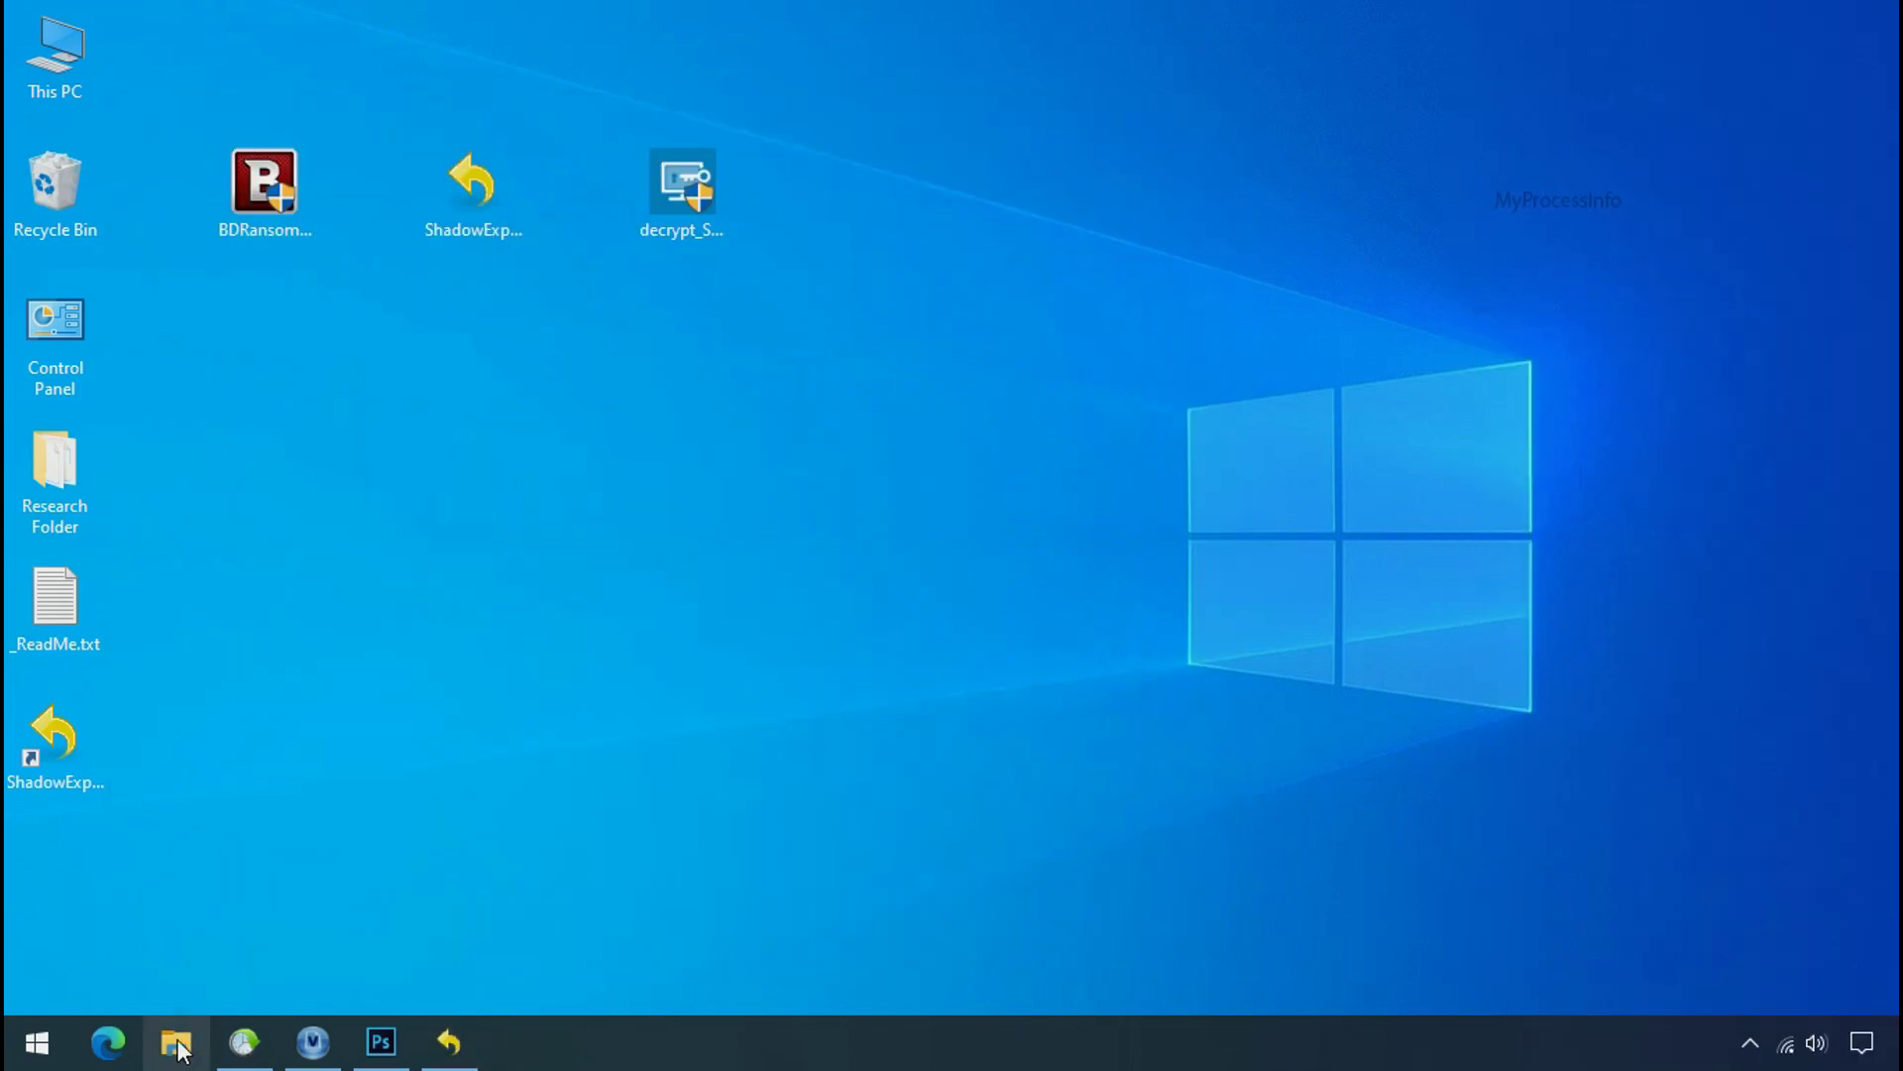
Step: Browse to G:\Recover\Research Folder and check the recovered PNG, PDF and XLSX files
{"action": "left_click", "coordinate": [176, 1045]}
{"action": "left_click", "coordinate": [146, 766]}
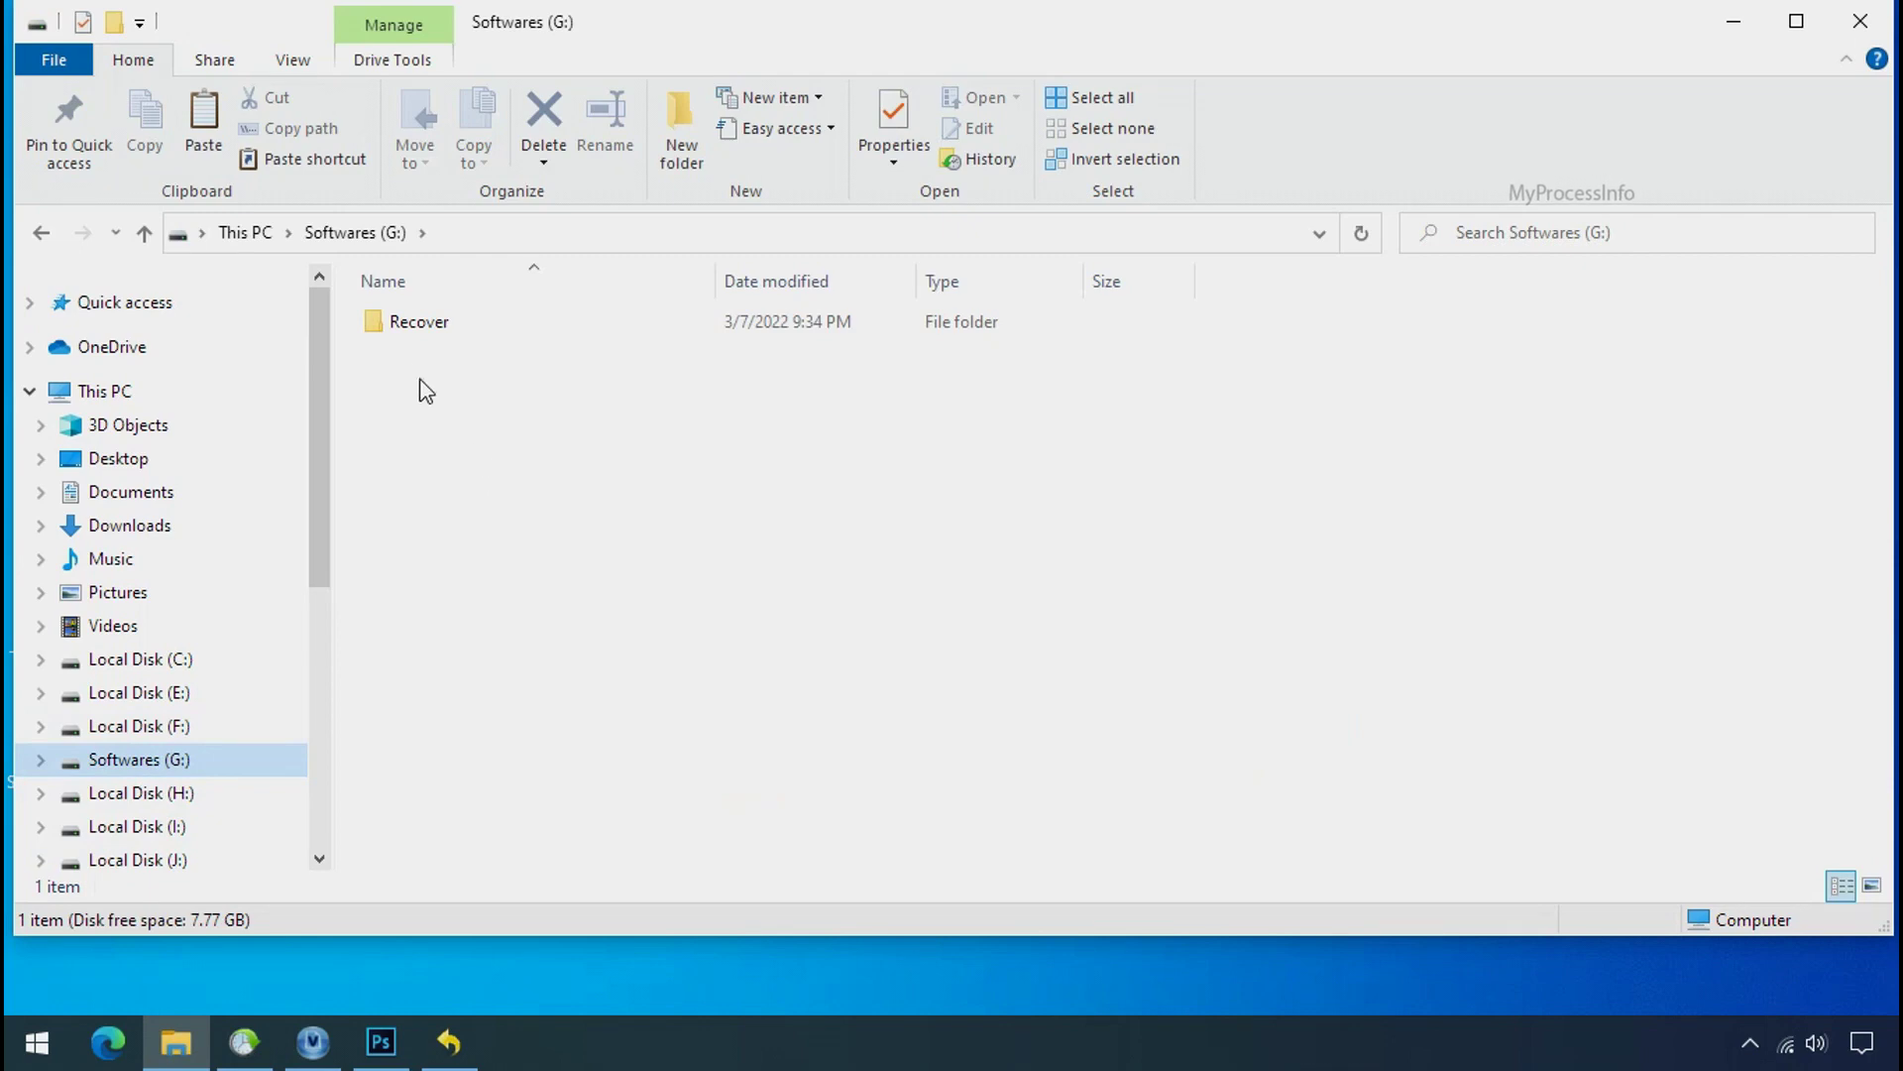
{"action": "double_click", "coordinate": [380, 328]}
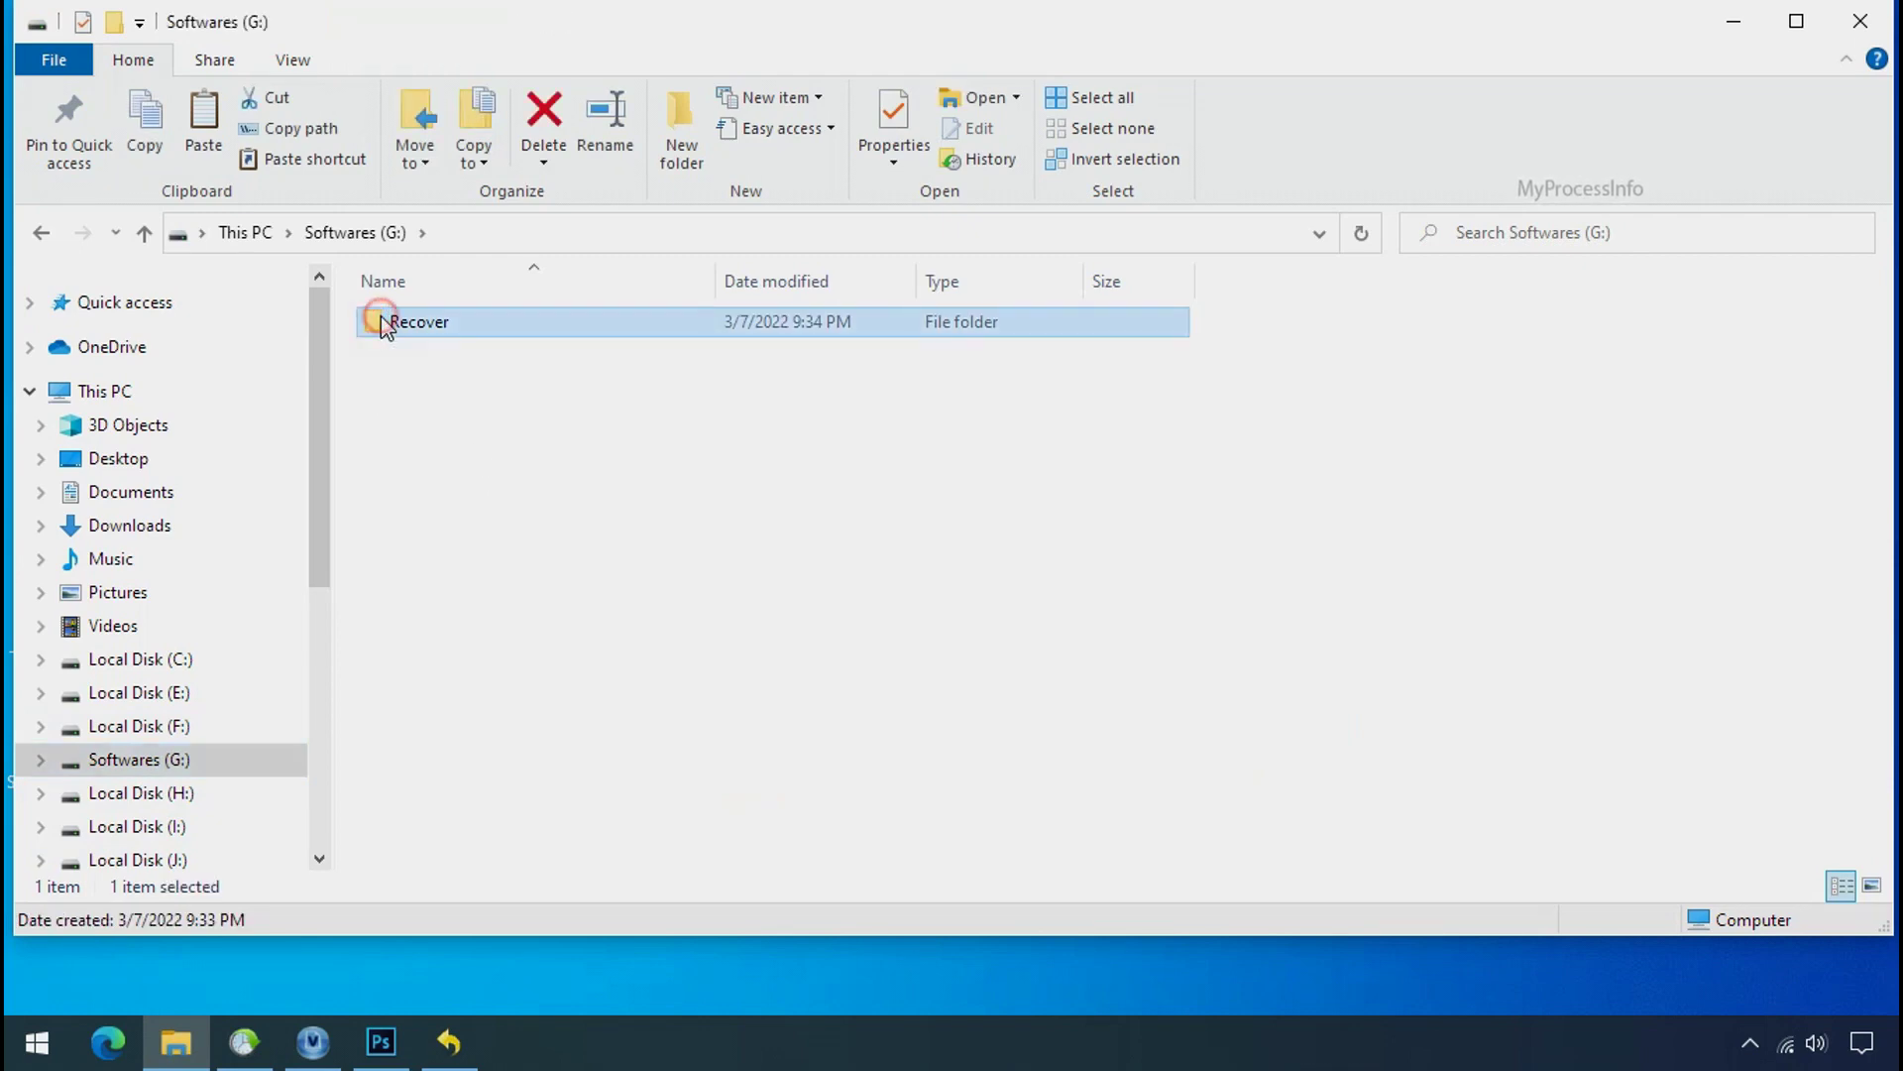
{"action": "double_click", "coordinate": [396, 324]}
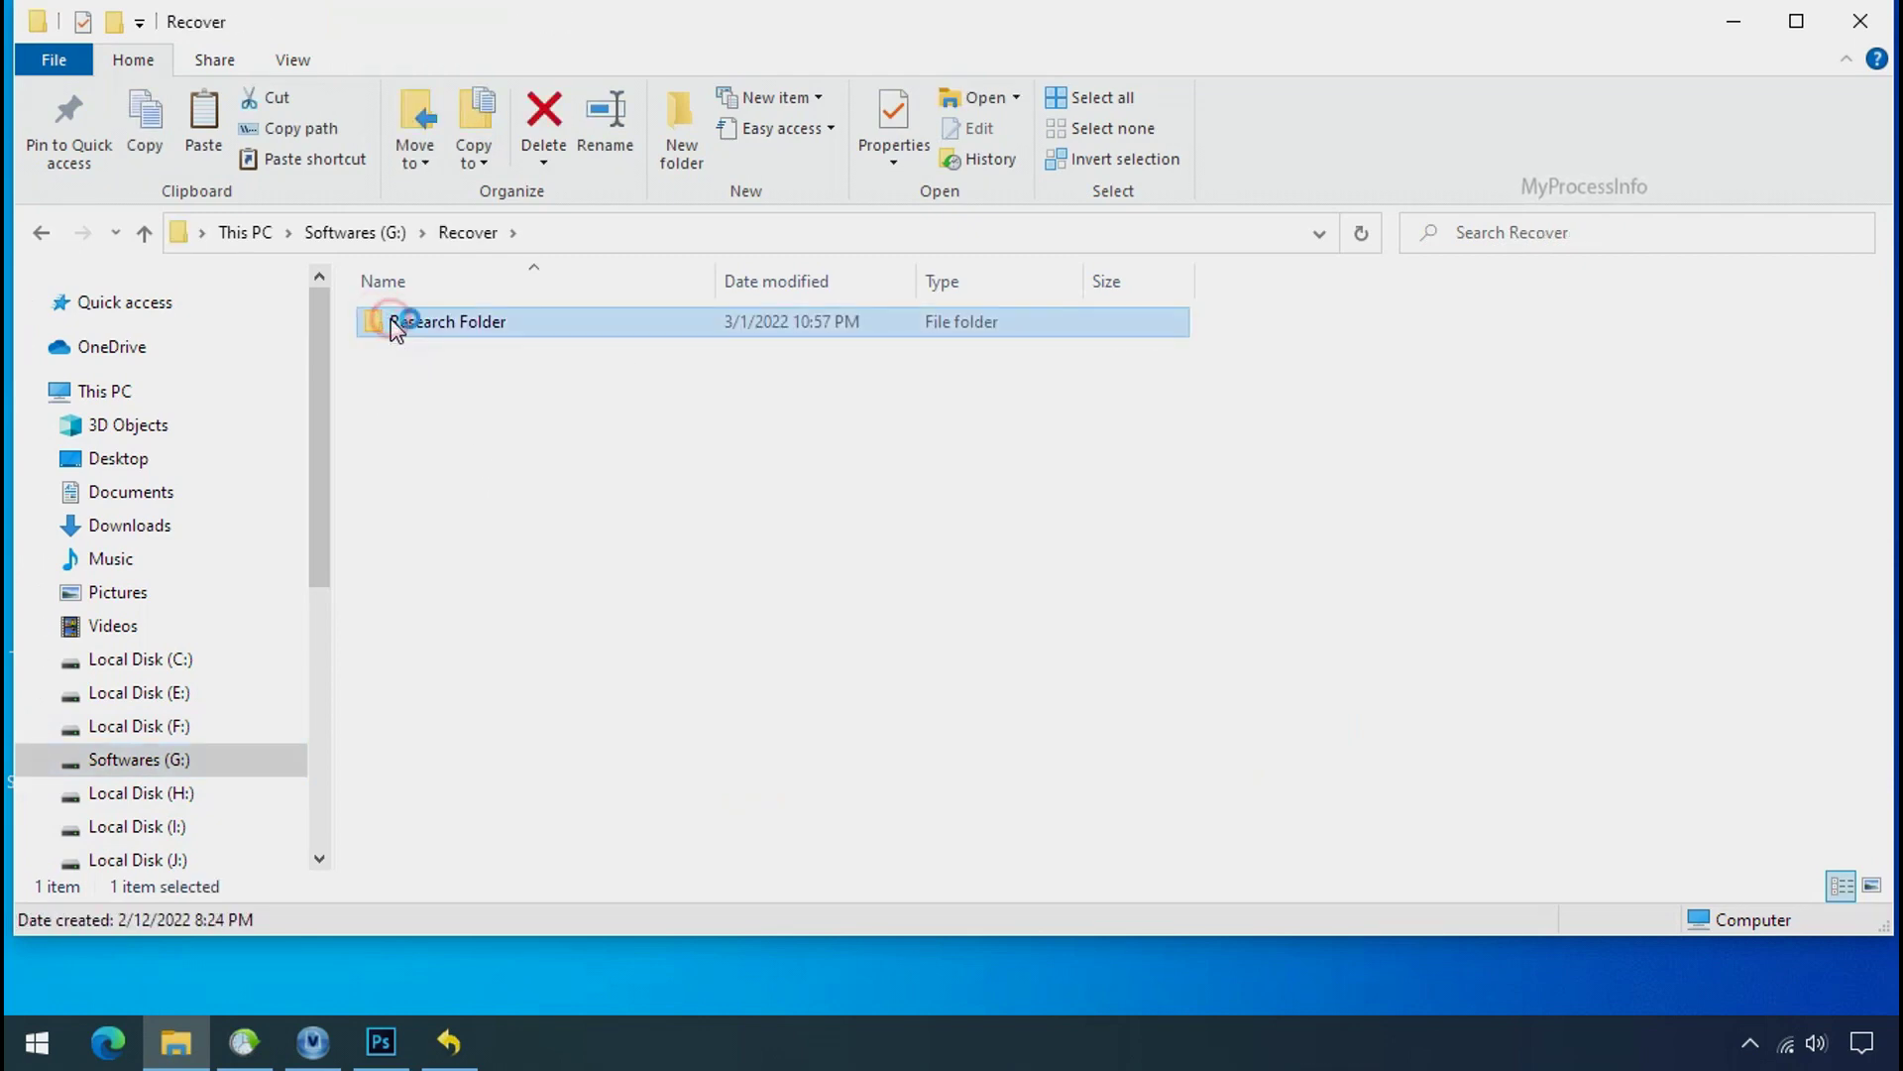
{"action": "left_click", "coordinate": [424, 324]}
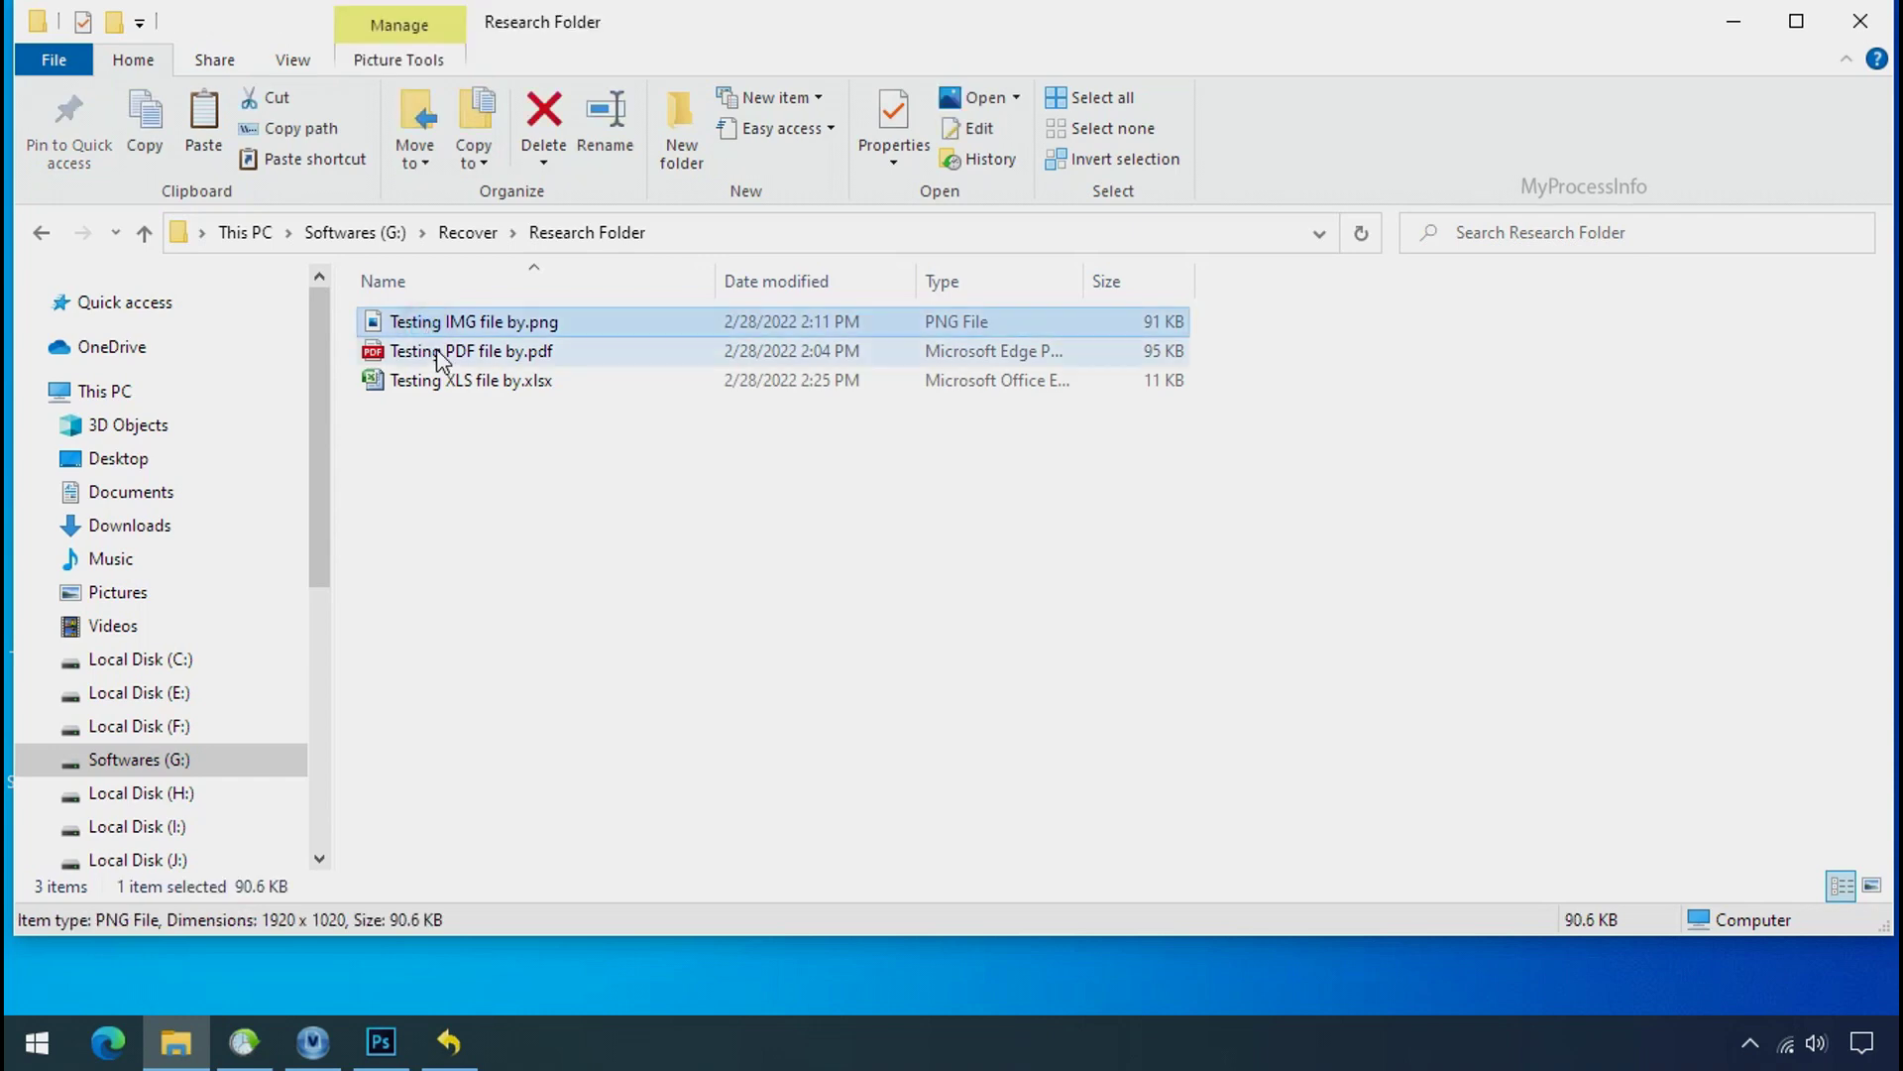
{"action": "left_click", "coordinate": [431, 351]}
{"action": "left_click", "coordinate": [464, 380]}
{"action": "left_click", "coordinate": [491, 323]}
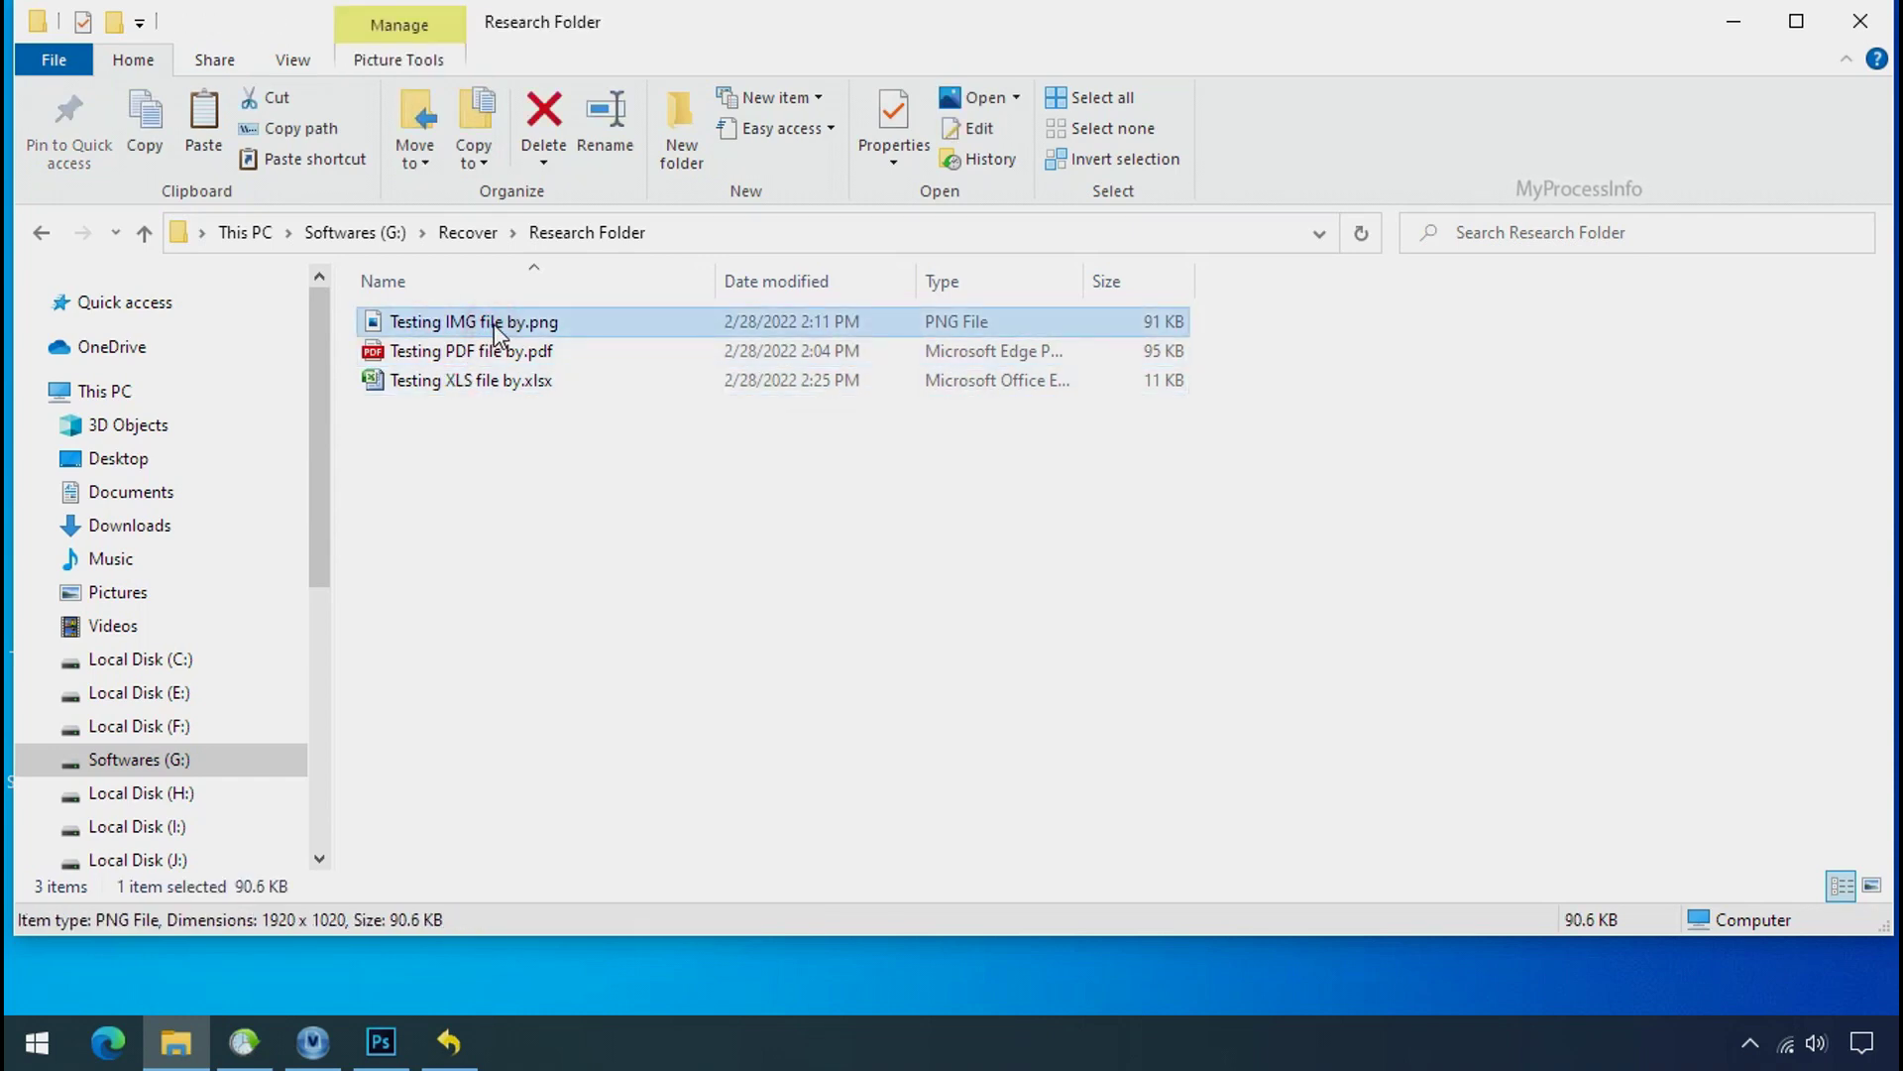
{"action": "scroll", "coordinate": [783, 548], "scroll_direction": "up", "scroll_amount": 3, "text": "ctrl"}
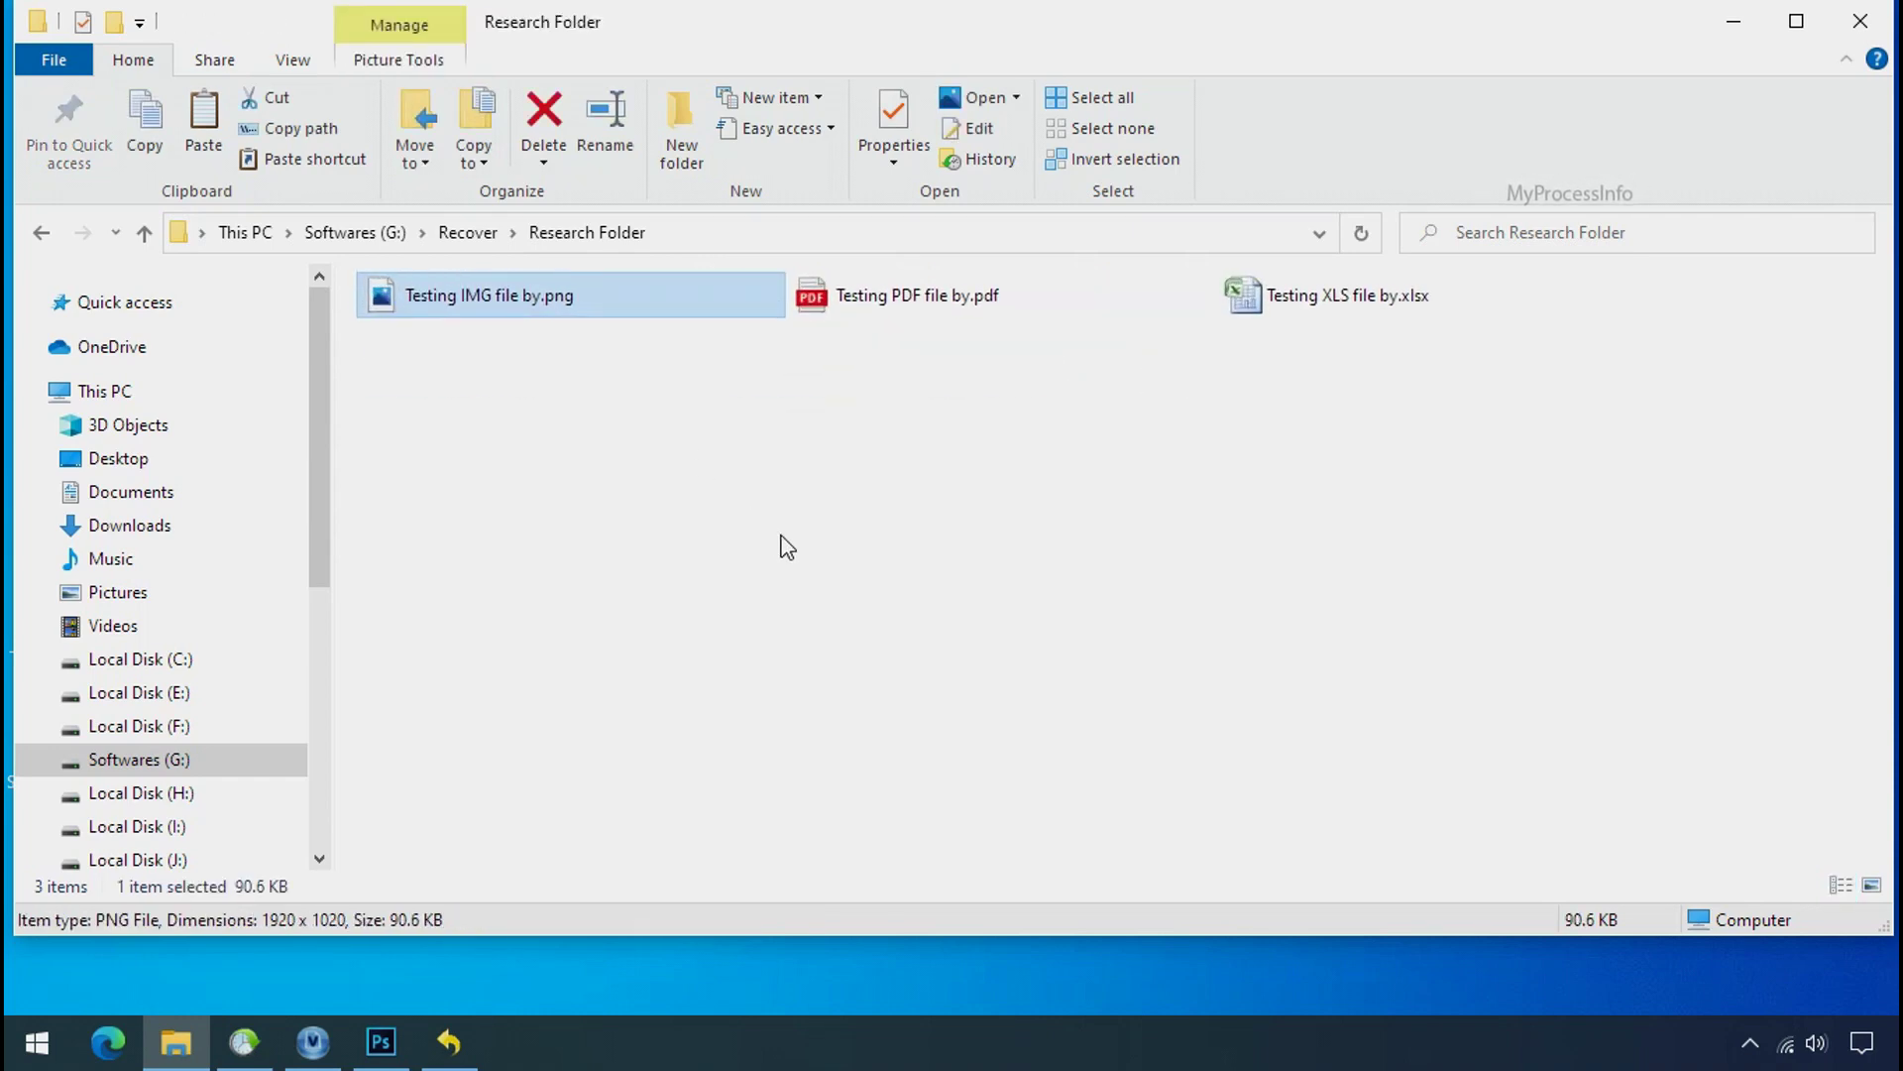
{"action": "scroll", "coordinate": [784, 544], "scroll_direction": "up", "scroll_amount": 1, "text": "ctrl"}
{"action": "scroll", "coordinate": [784, 544], "scroll_direction": "up", "scroll_amount": 1, "text": "ctrl"}
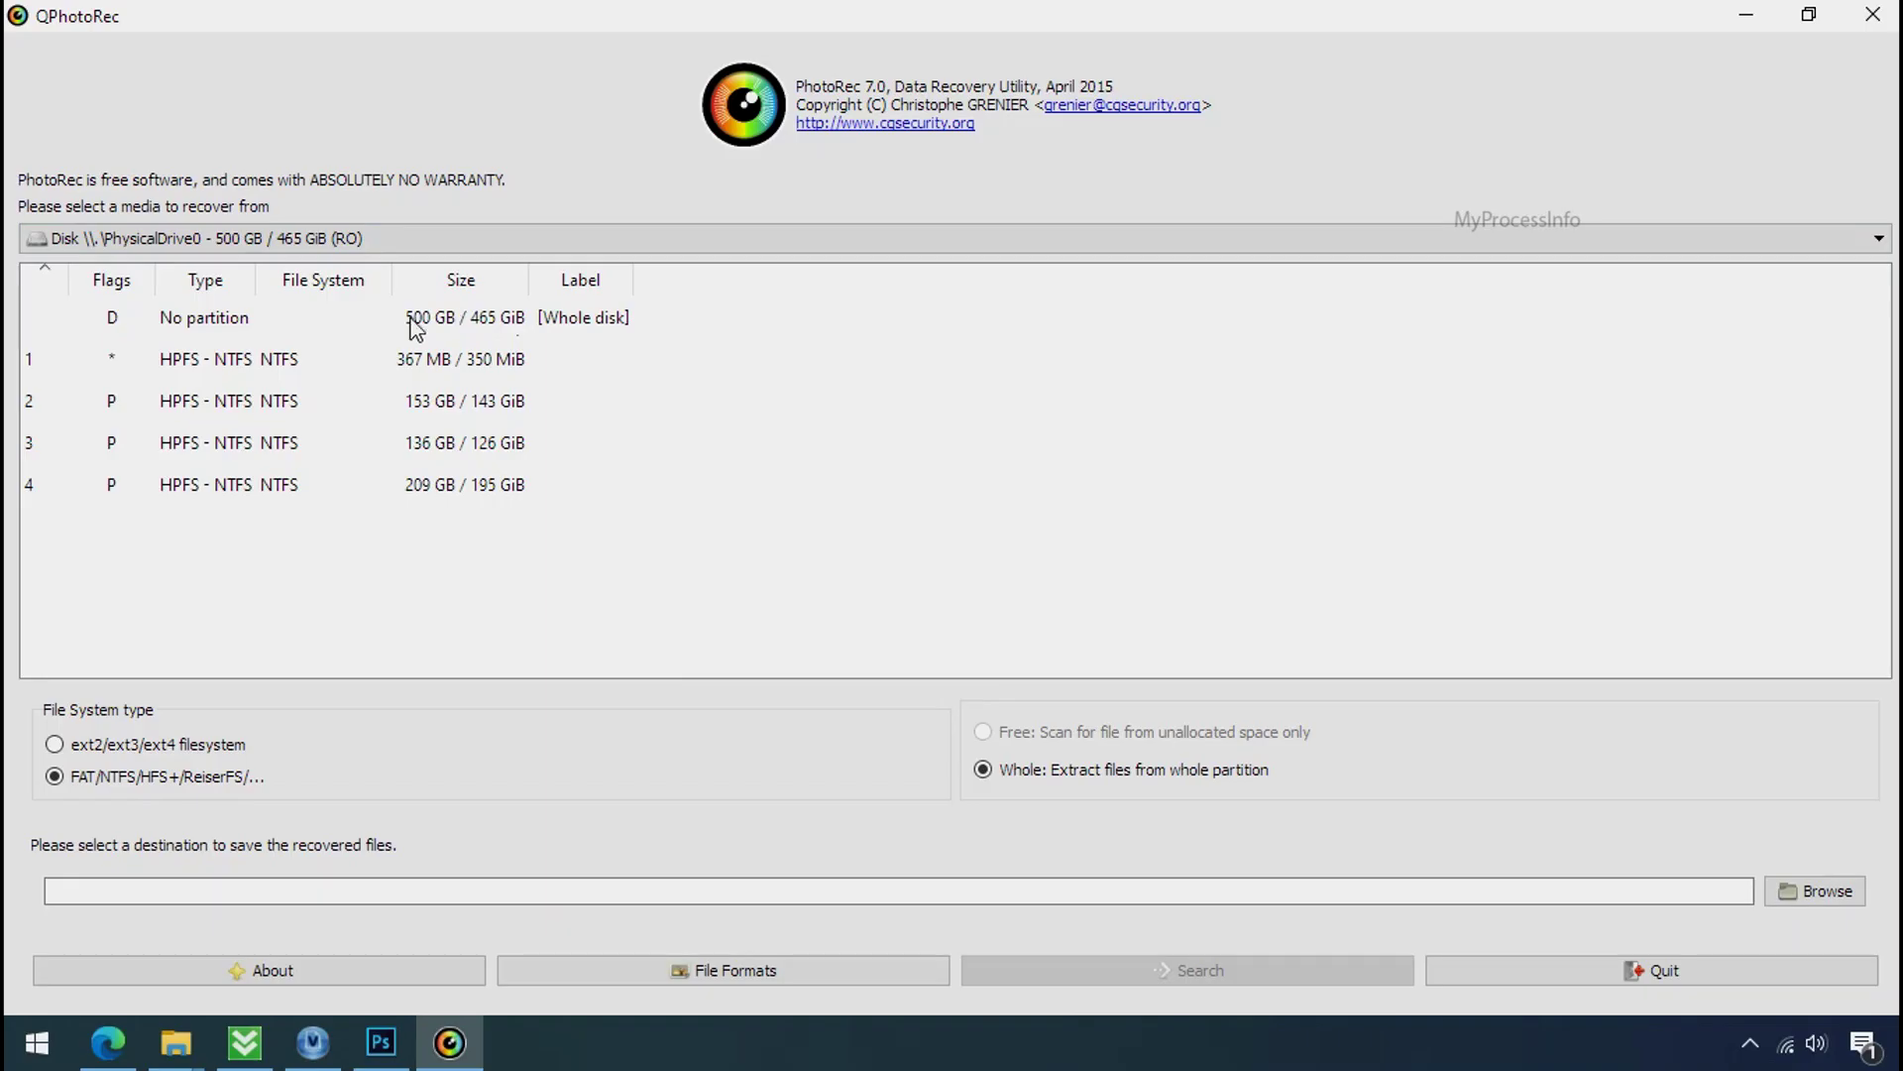
Step: Review QPhotoRec's media list, keeping PhysicalDrive0 selected
{"action": "left_click", "coordinate": [317, 243]}
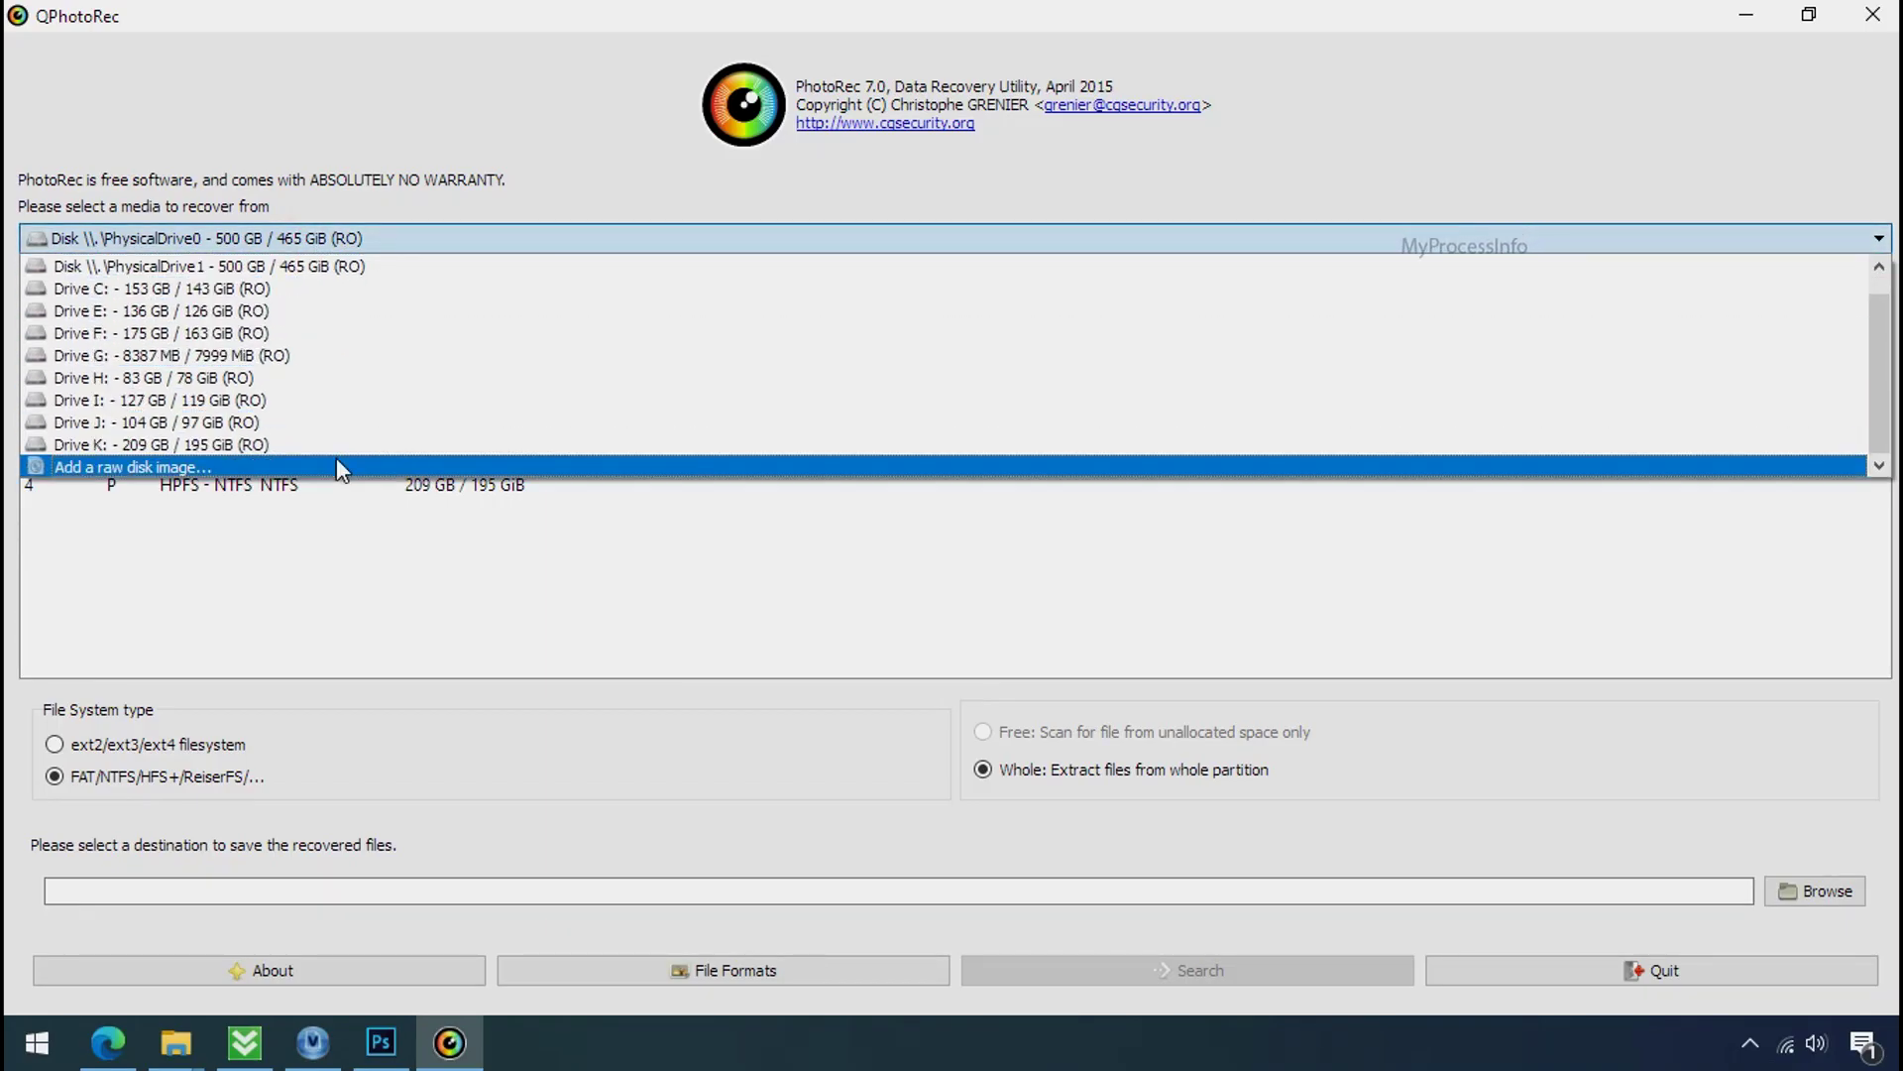
{"action": "left_click", "coordinate": [493, 144]}
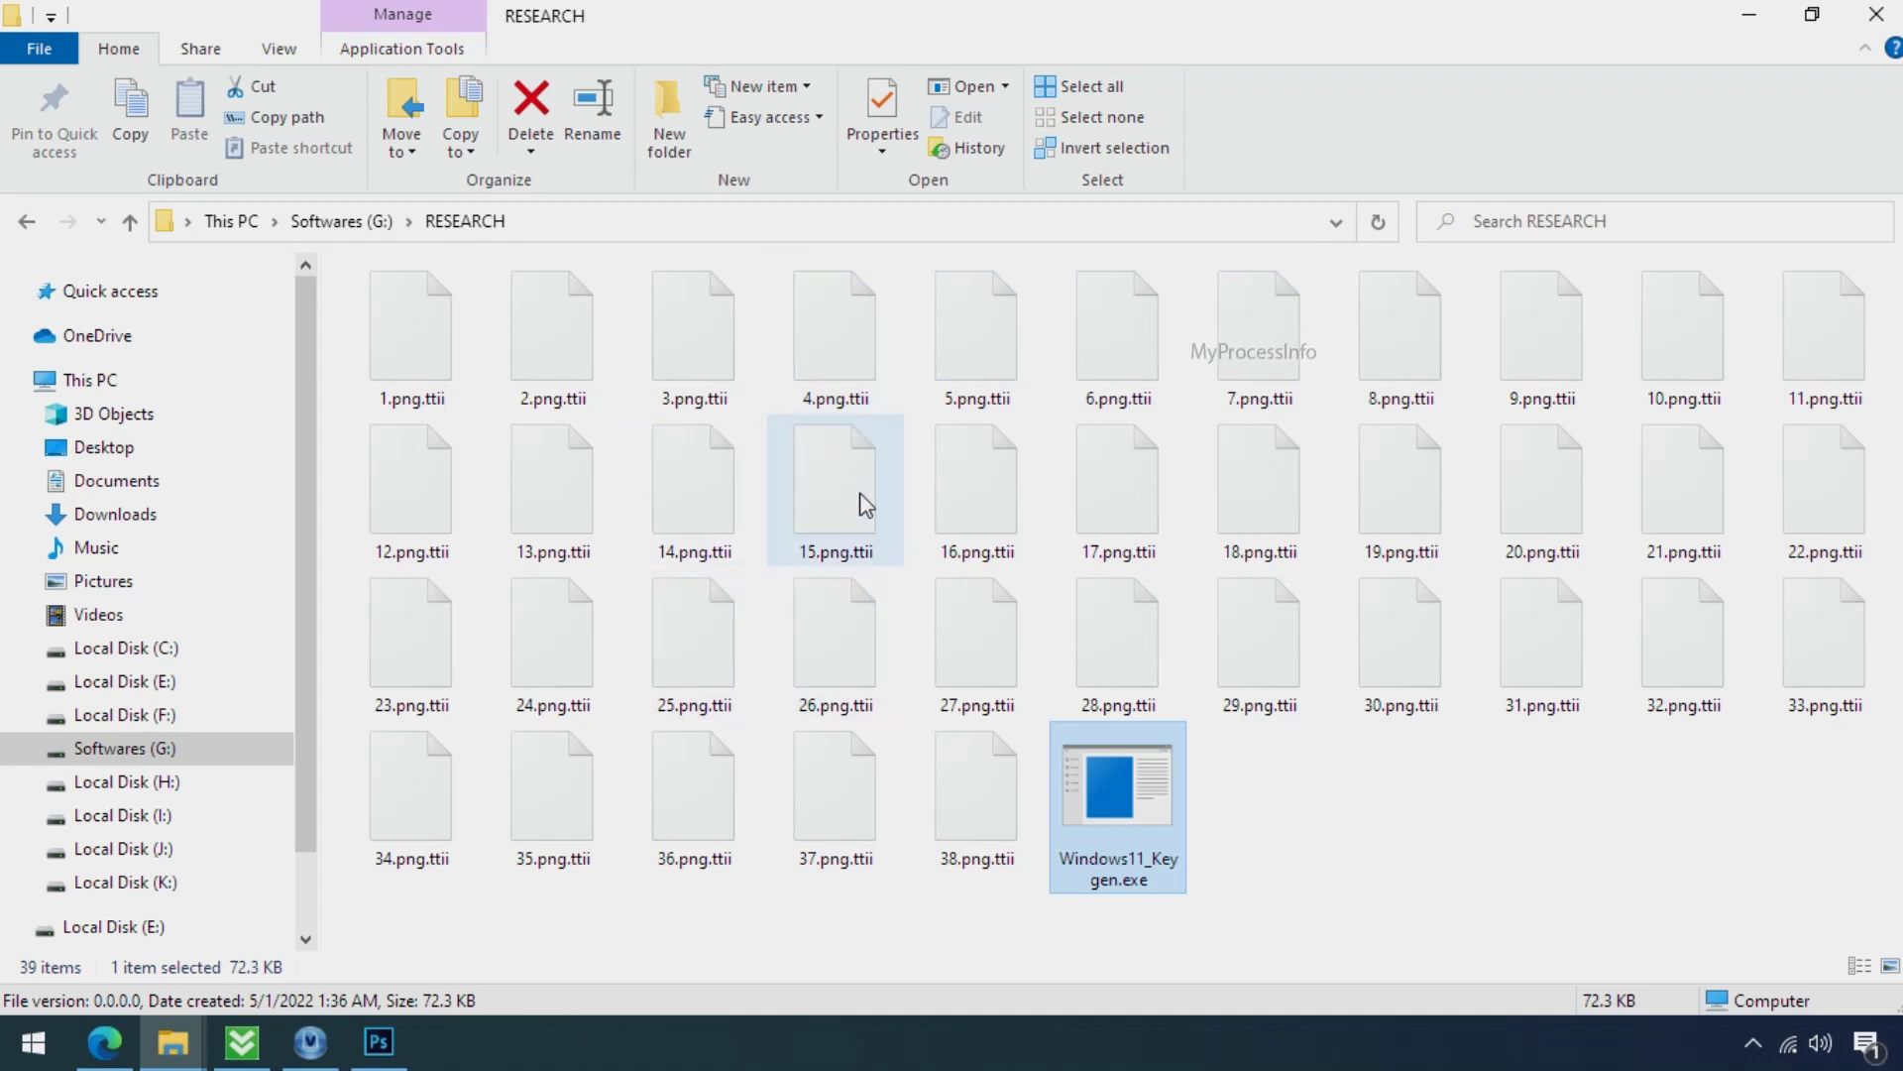
Step: Rename 17.png.ttii to 17.png and confirm the extension-change warning
{"action": "left_click", "coordinate": [1104, 501]}
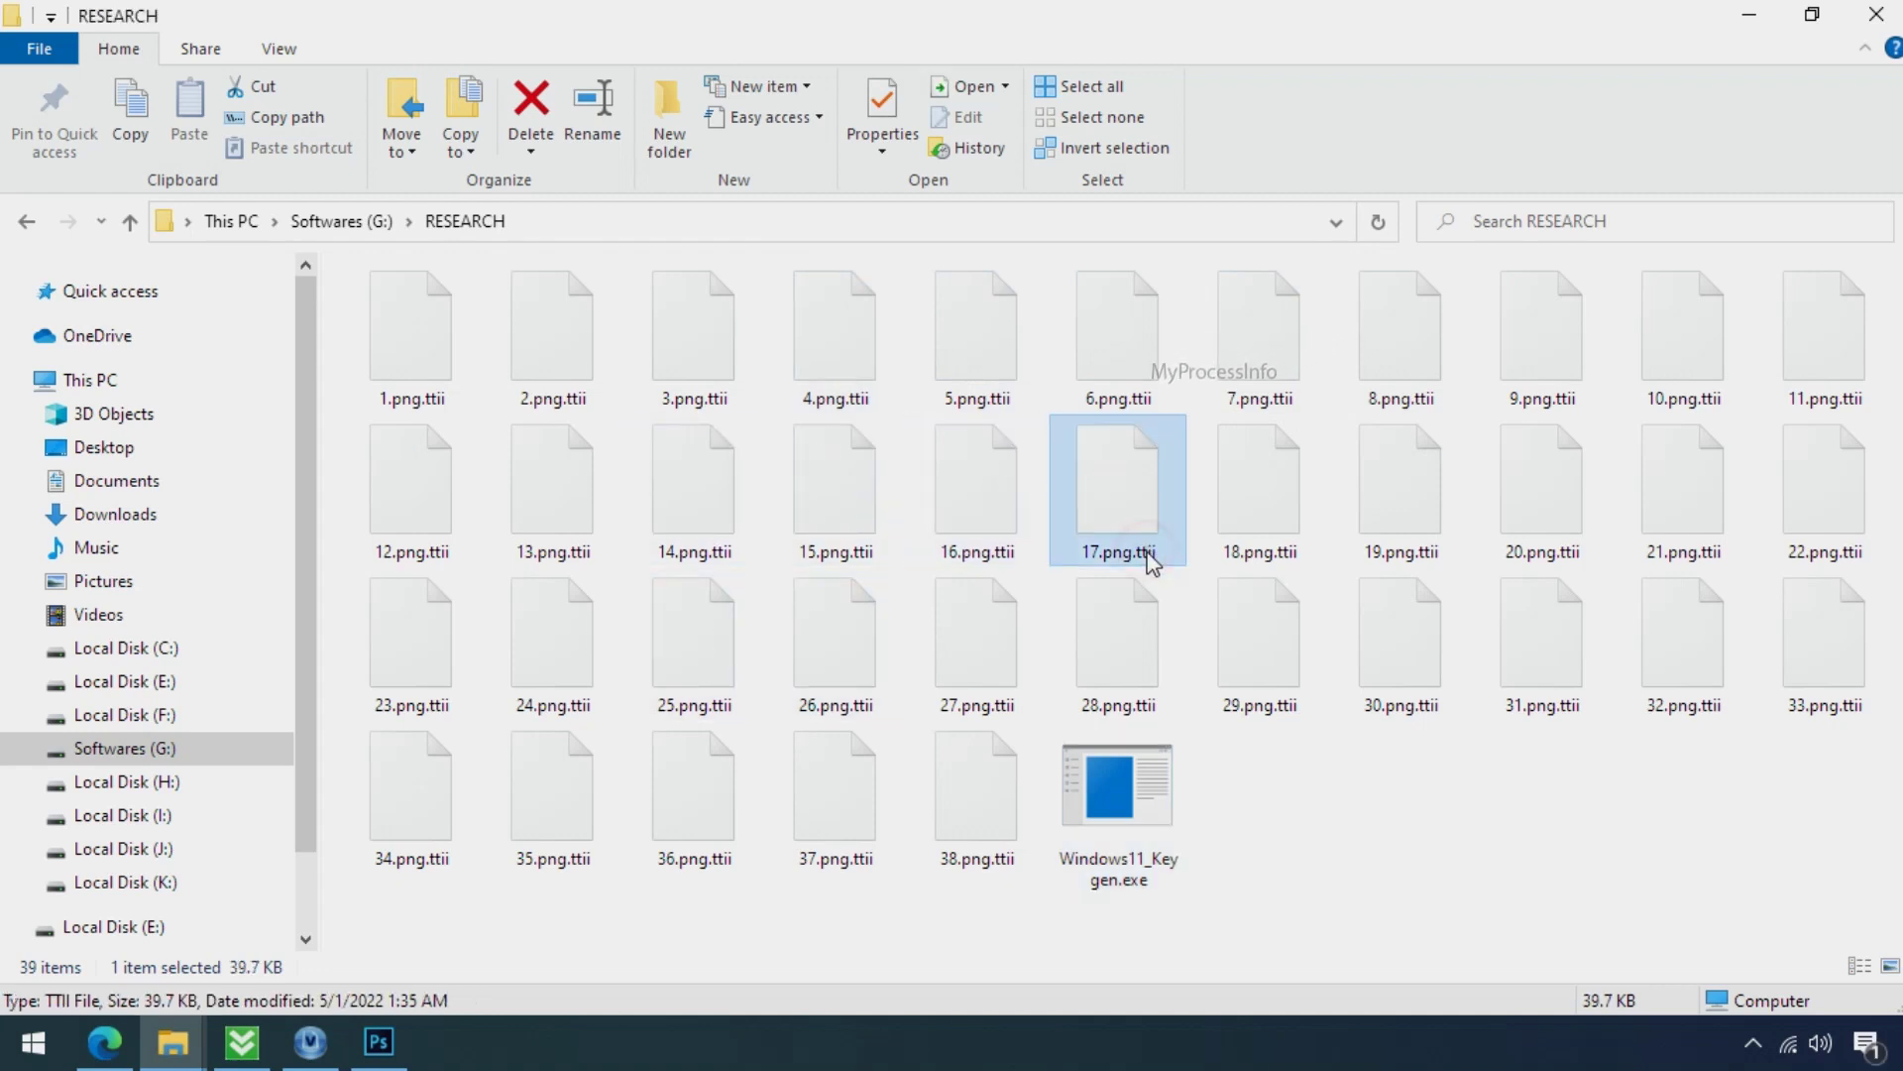
{"action": "left_click", "coordinate": [1142, 552]}
{"action": "key", "text": "BackSpace"}
{"action": "key", "text": "BackSpace"}
{"action": "key", "text": "BackSpace"}
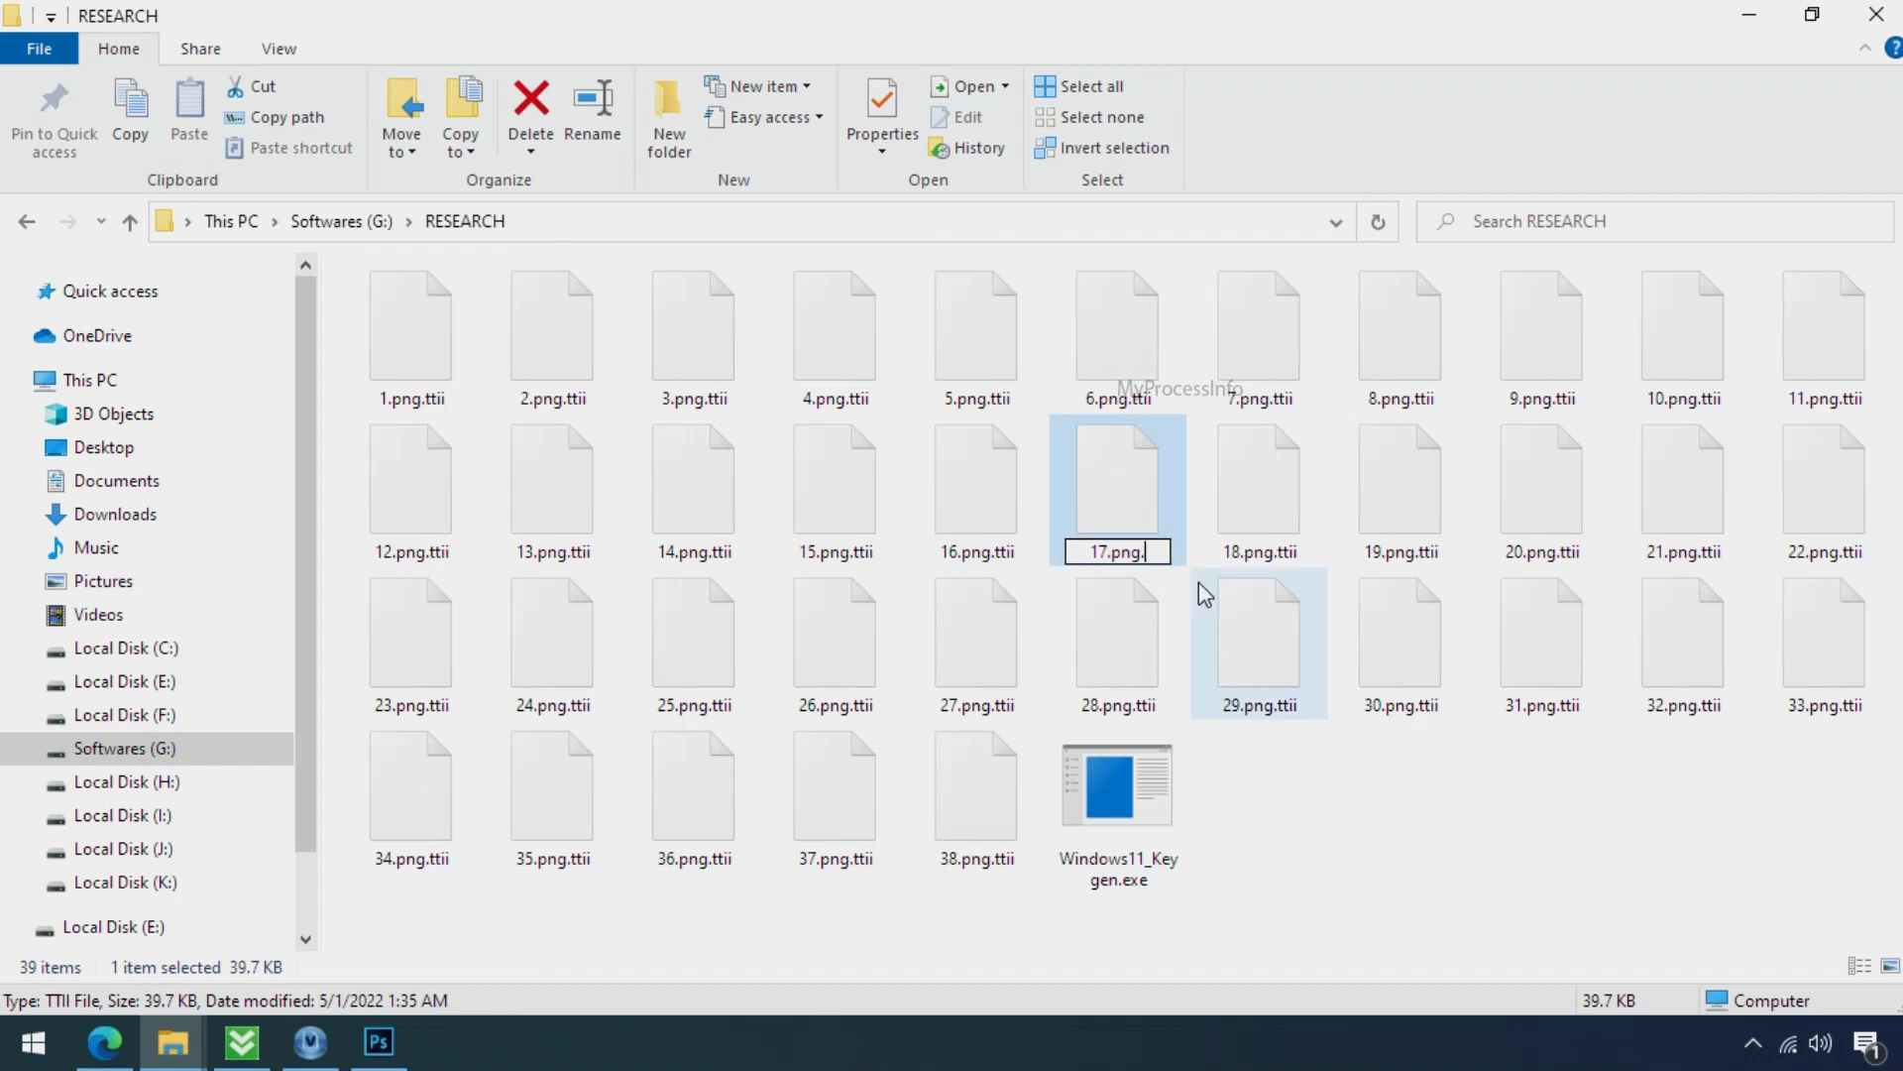
{"action": "key", "text": "BackSpace"}
{"action": "key", "text": "Return"}
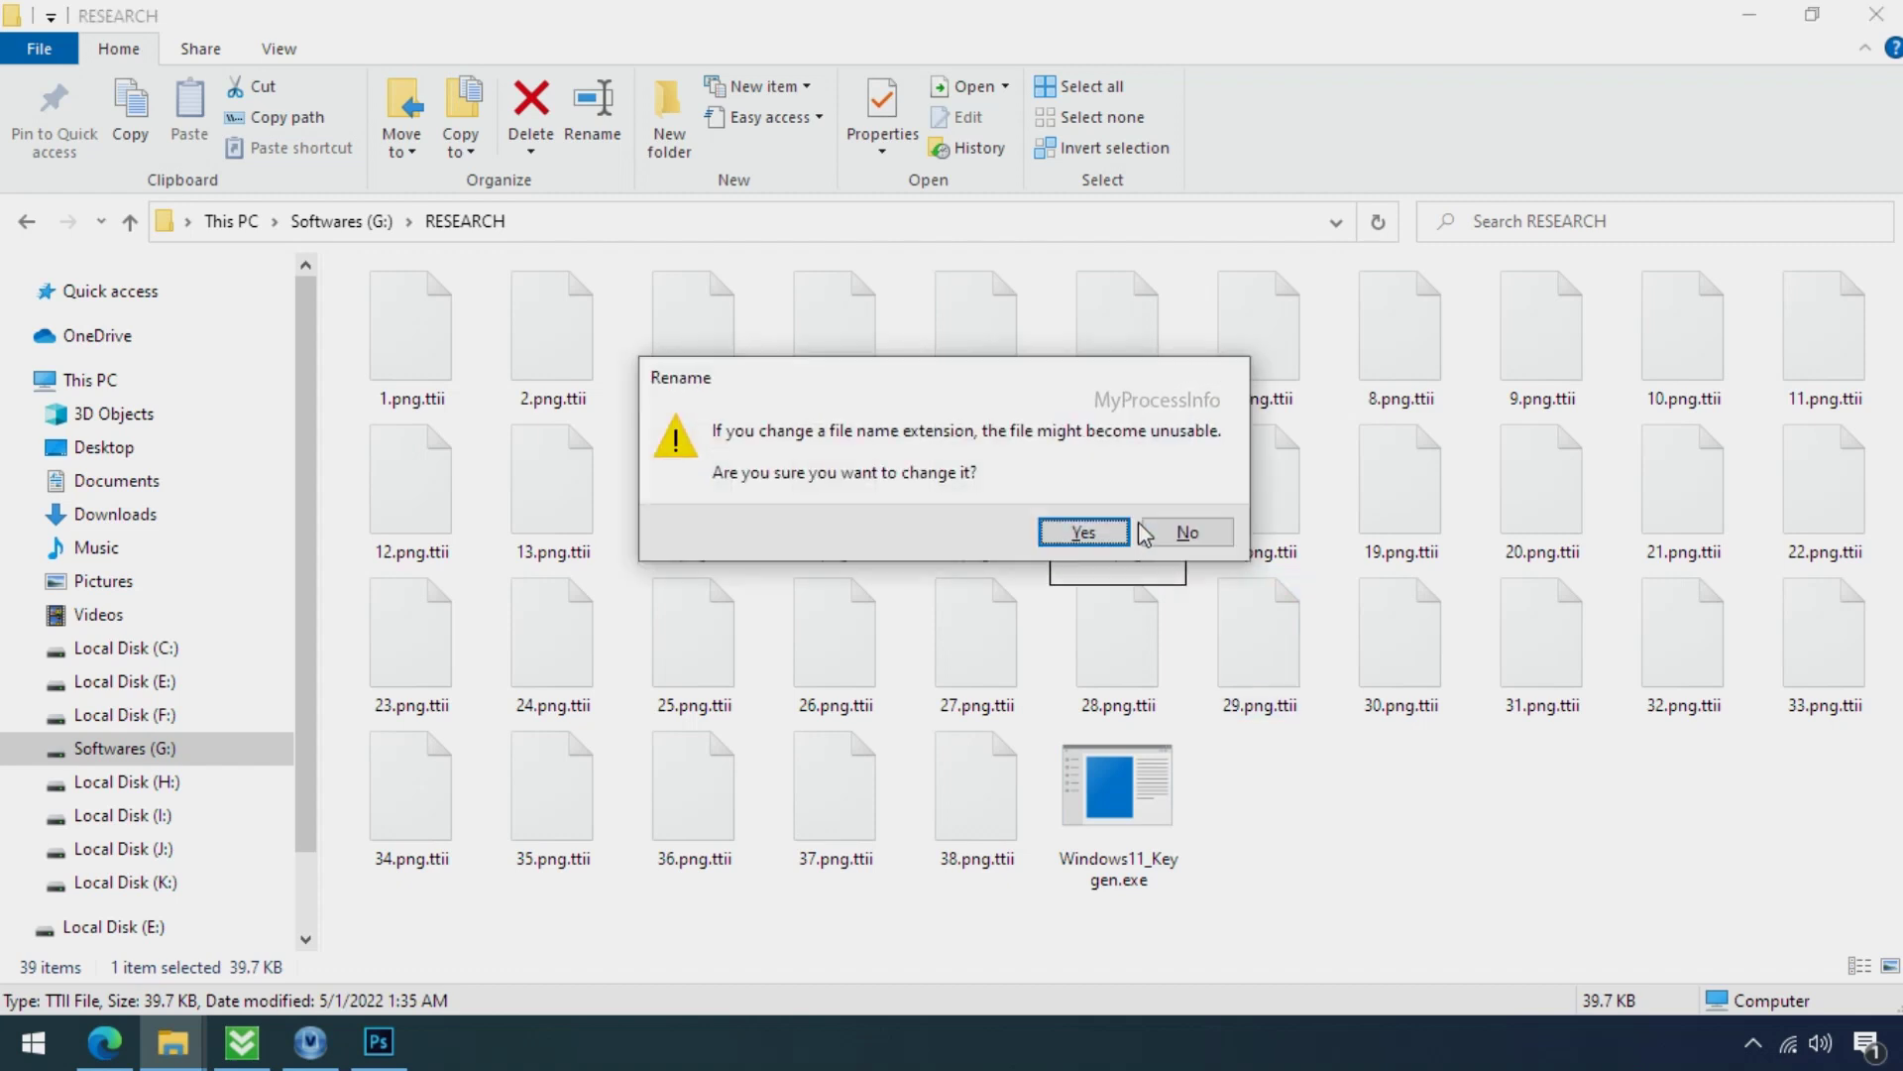
{"action": "left_click", "coordinate": [1108, 537]}
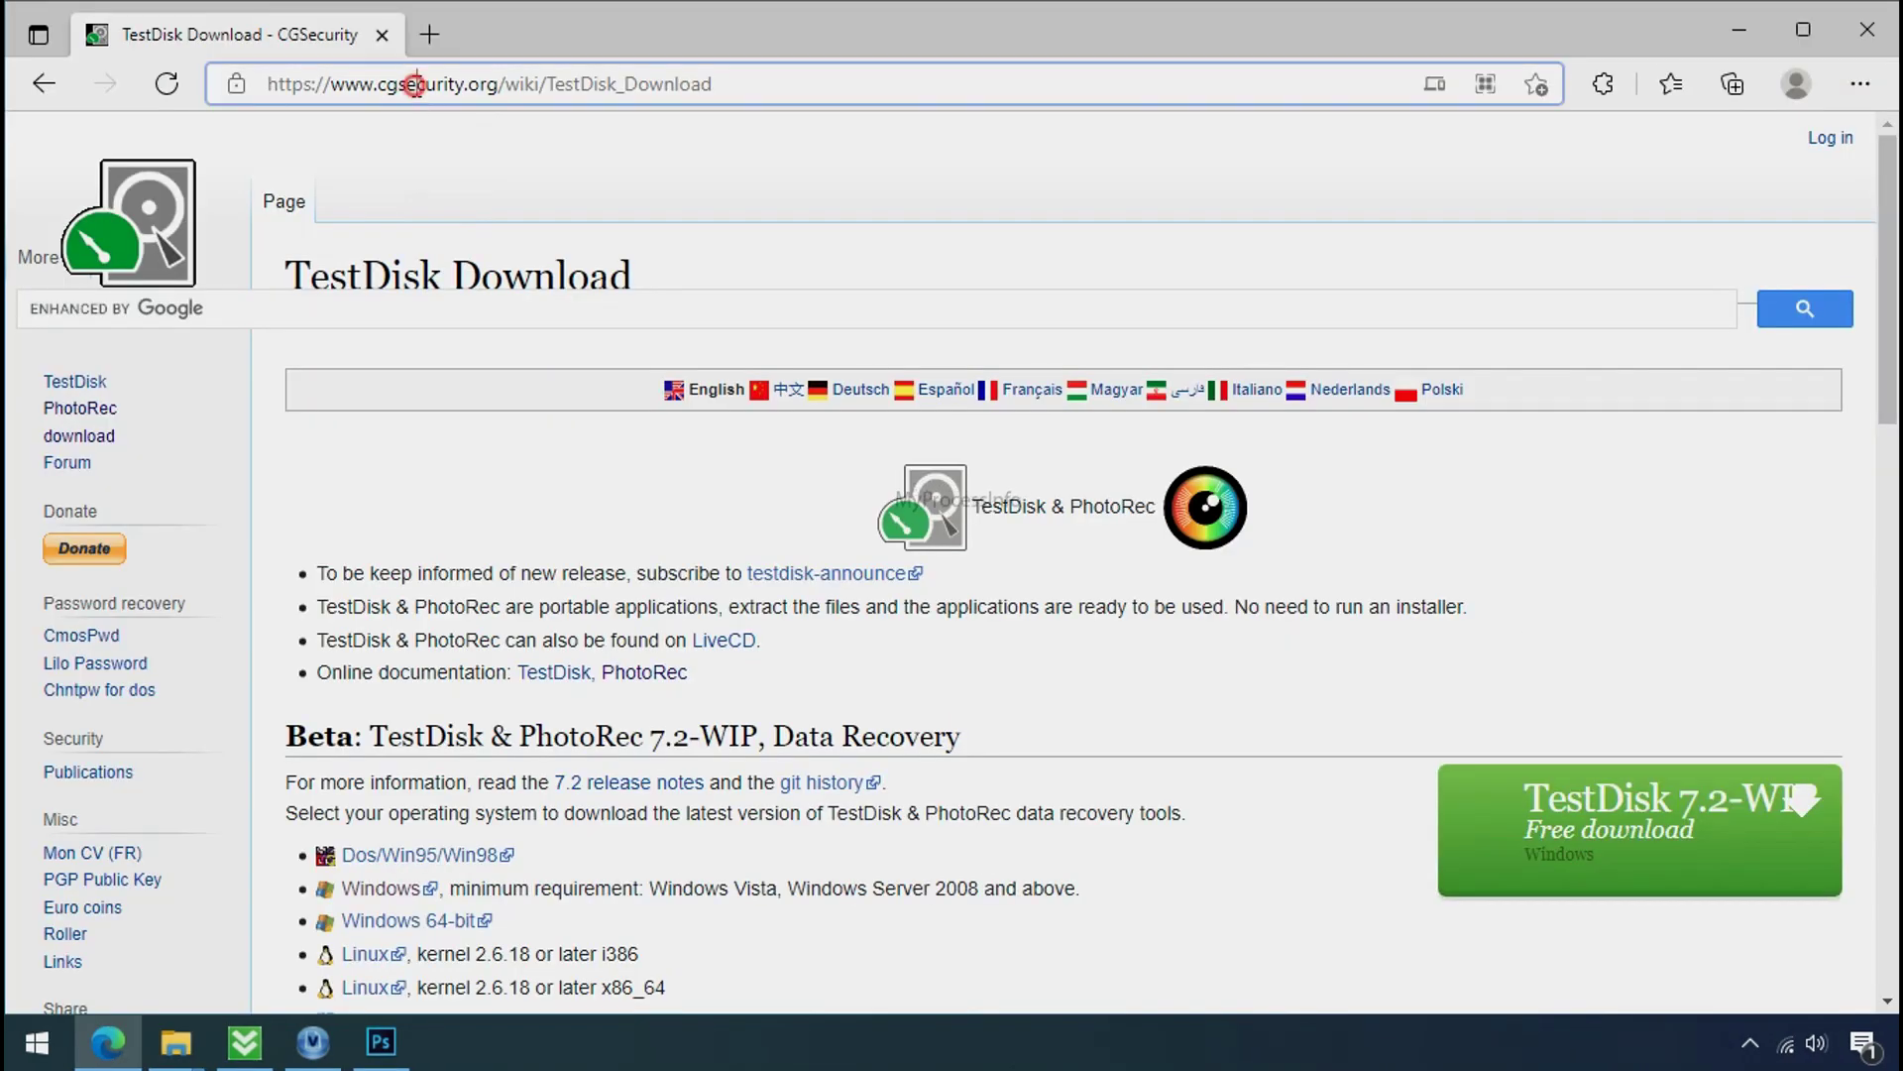
Step: Download TestDisk from the CGSecurity page and close Edge
{"action": "left_click", "coordinate": [420, 83]}
{"action": "left_click", "coordinate": [491, 191]}
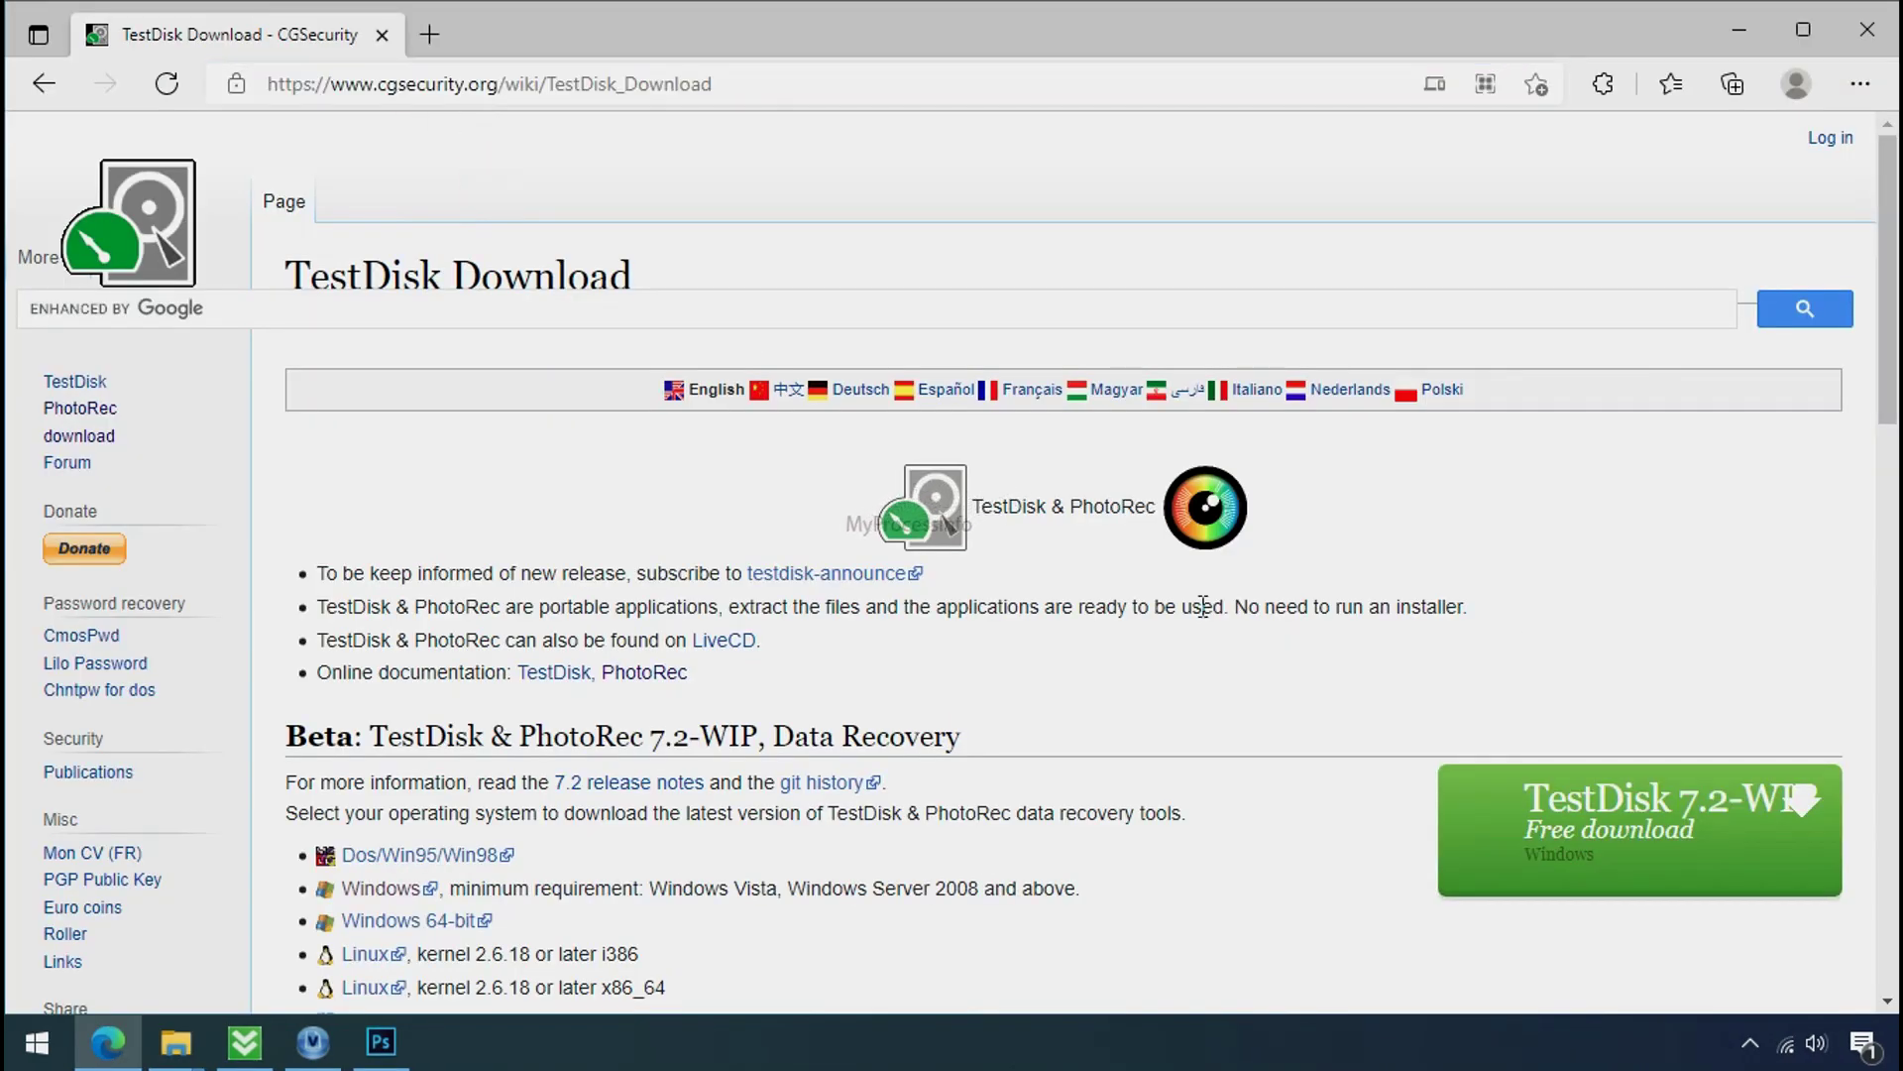
{"action": "left_click", "coordinate": [1867, 29]}
Step: Extract testdisk-7.0.win.zip to its own folder and open it
{"action": "left_click", "coordinate": [921, 219]}
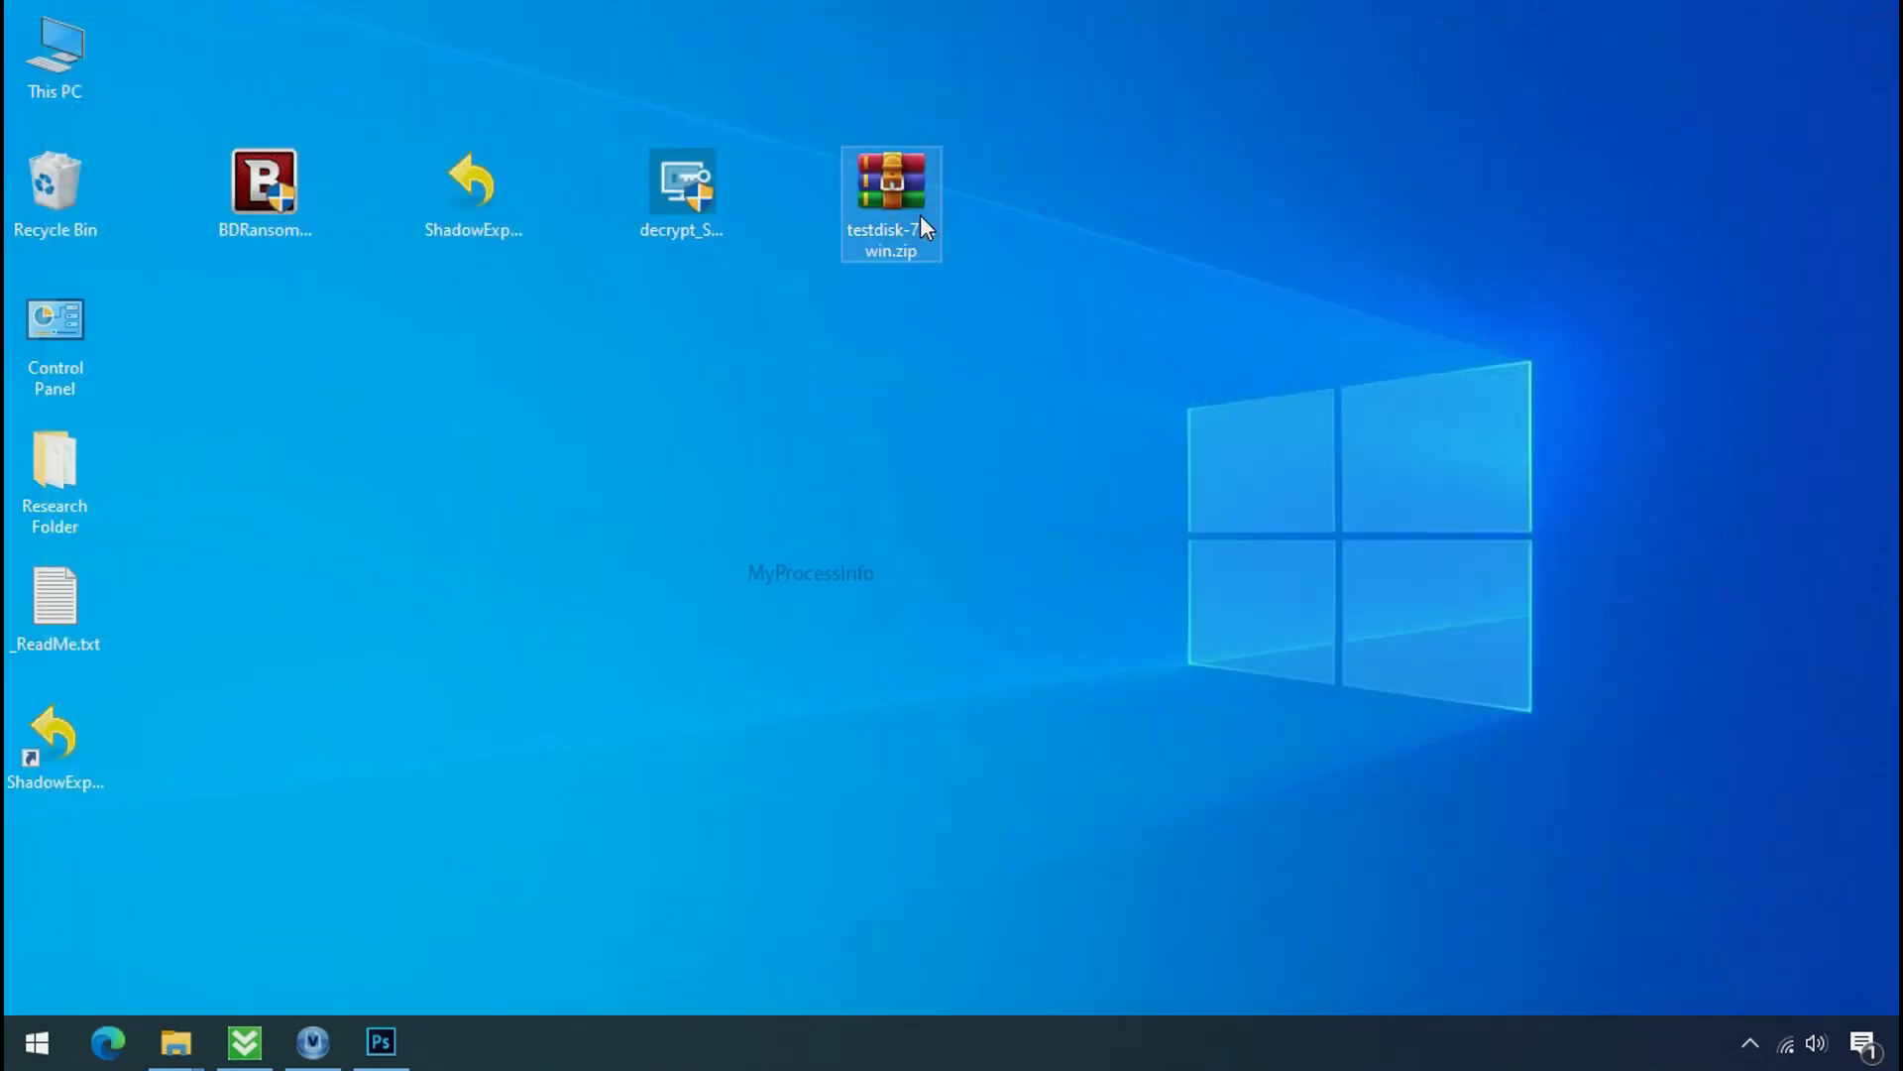
{"action": "right_click", "coordinate": [924, 217]}
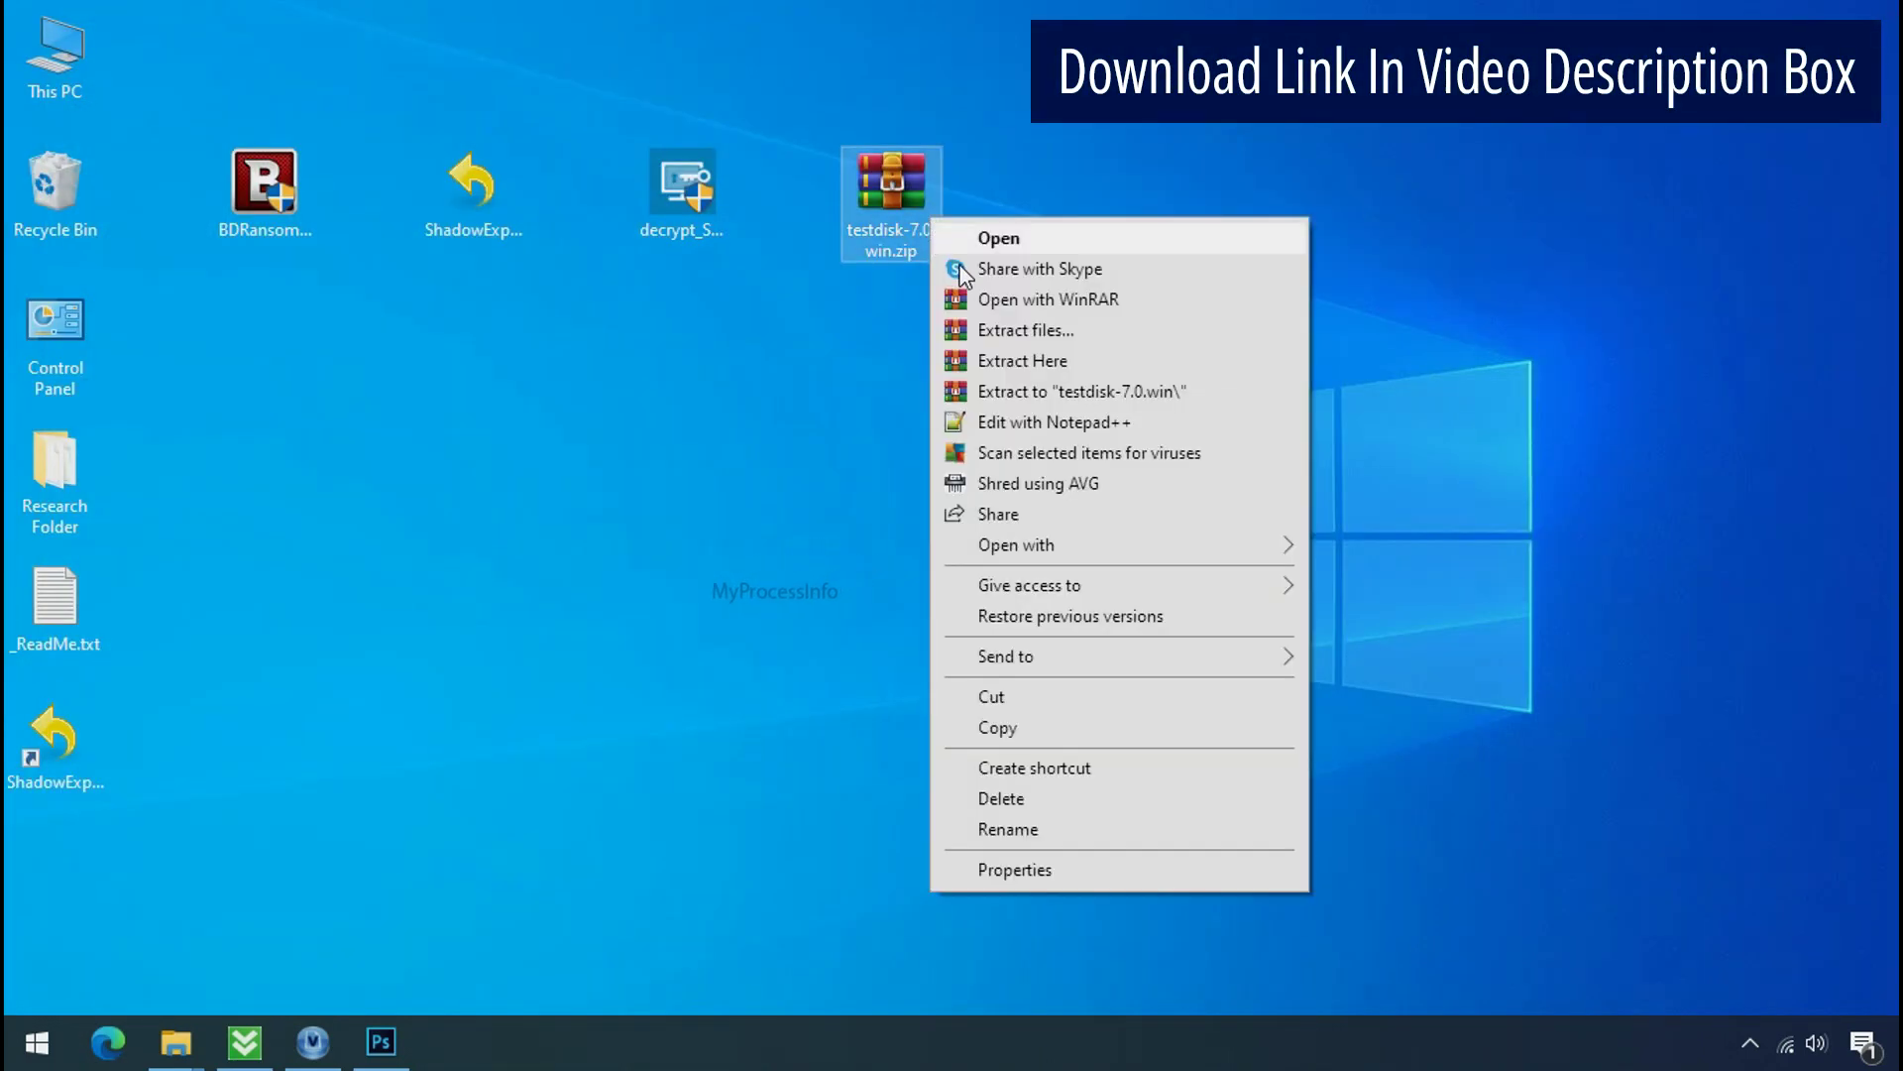
{"action": "left_click", "coordinate": [1049, 392]}
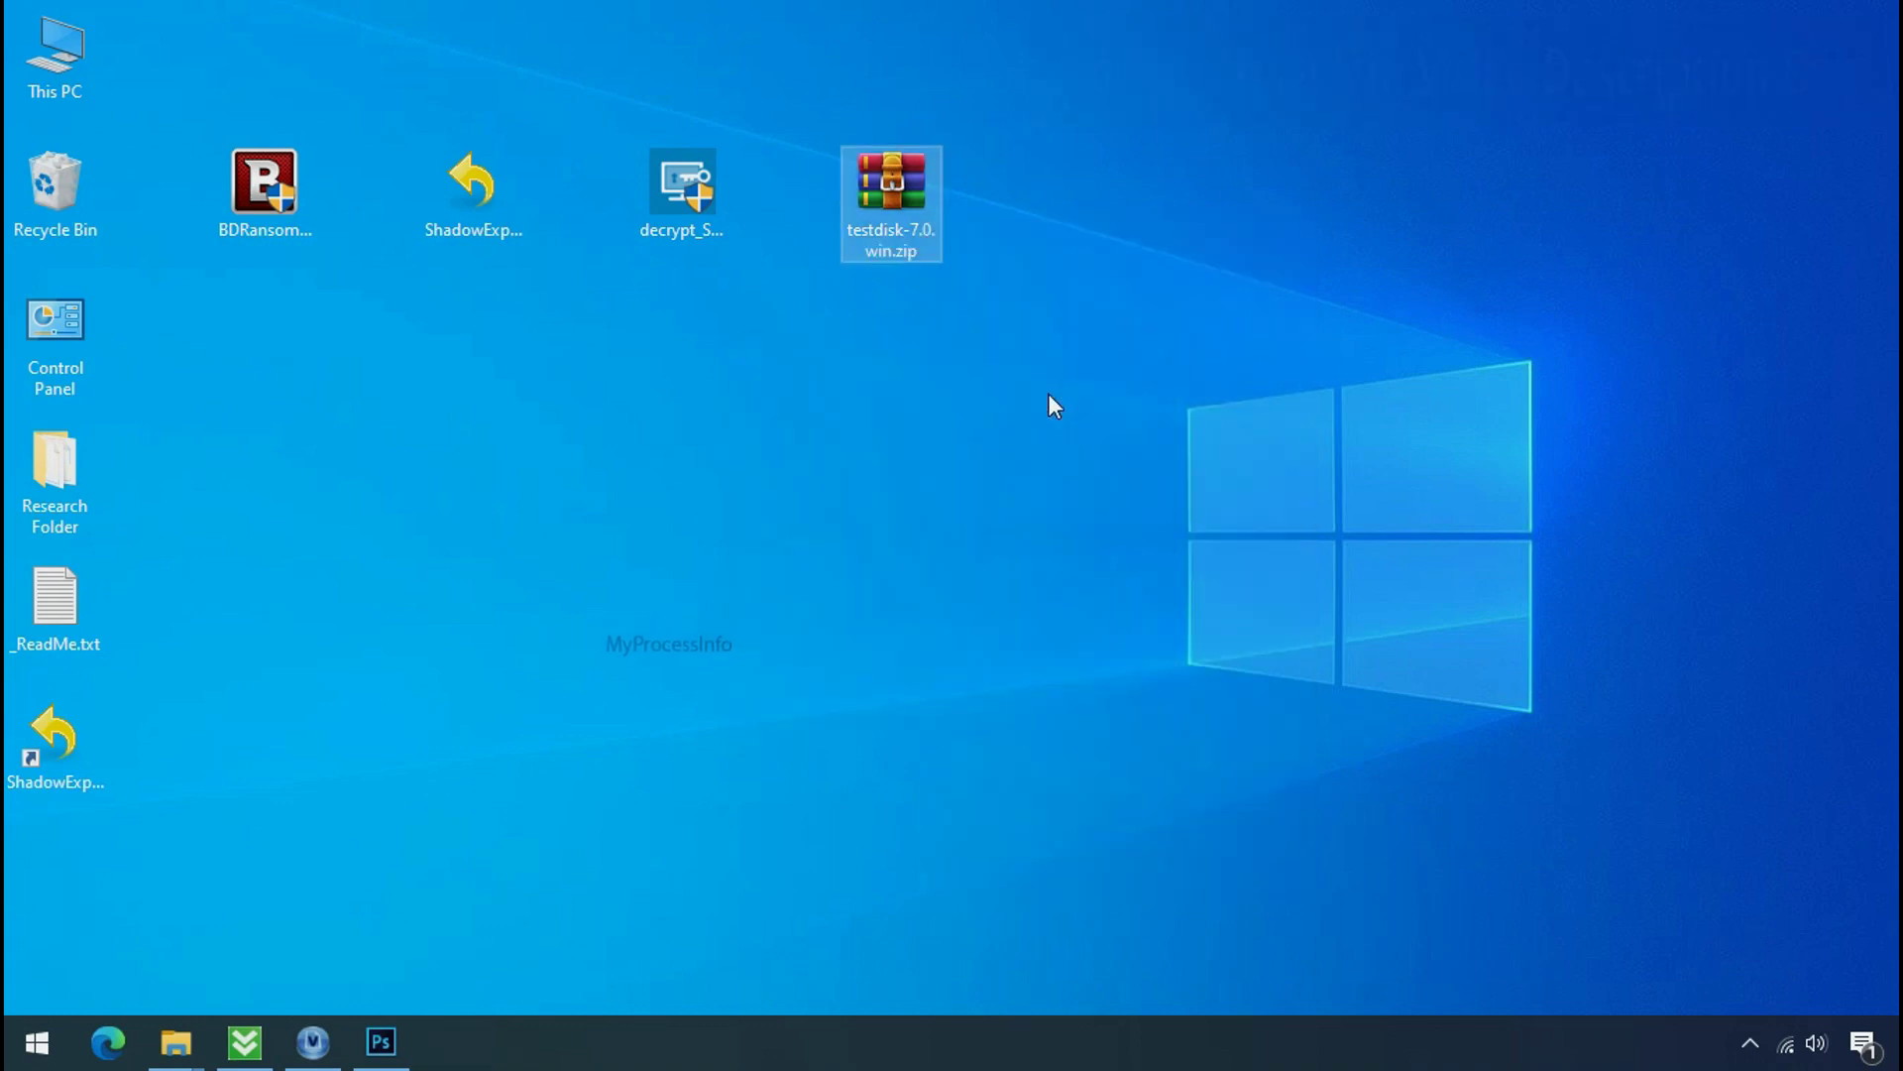
{"action": "double_click", "coordinate": [1112, 251]}
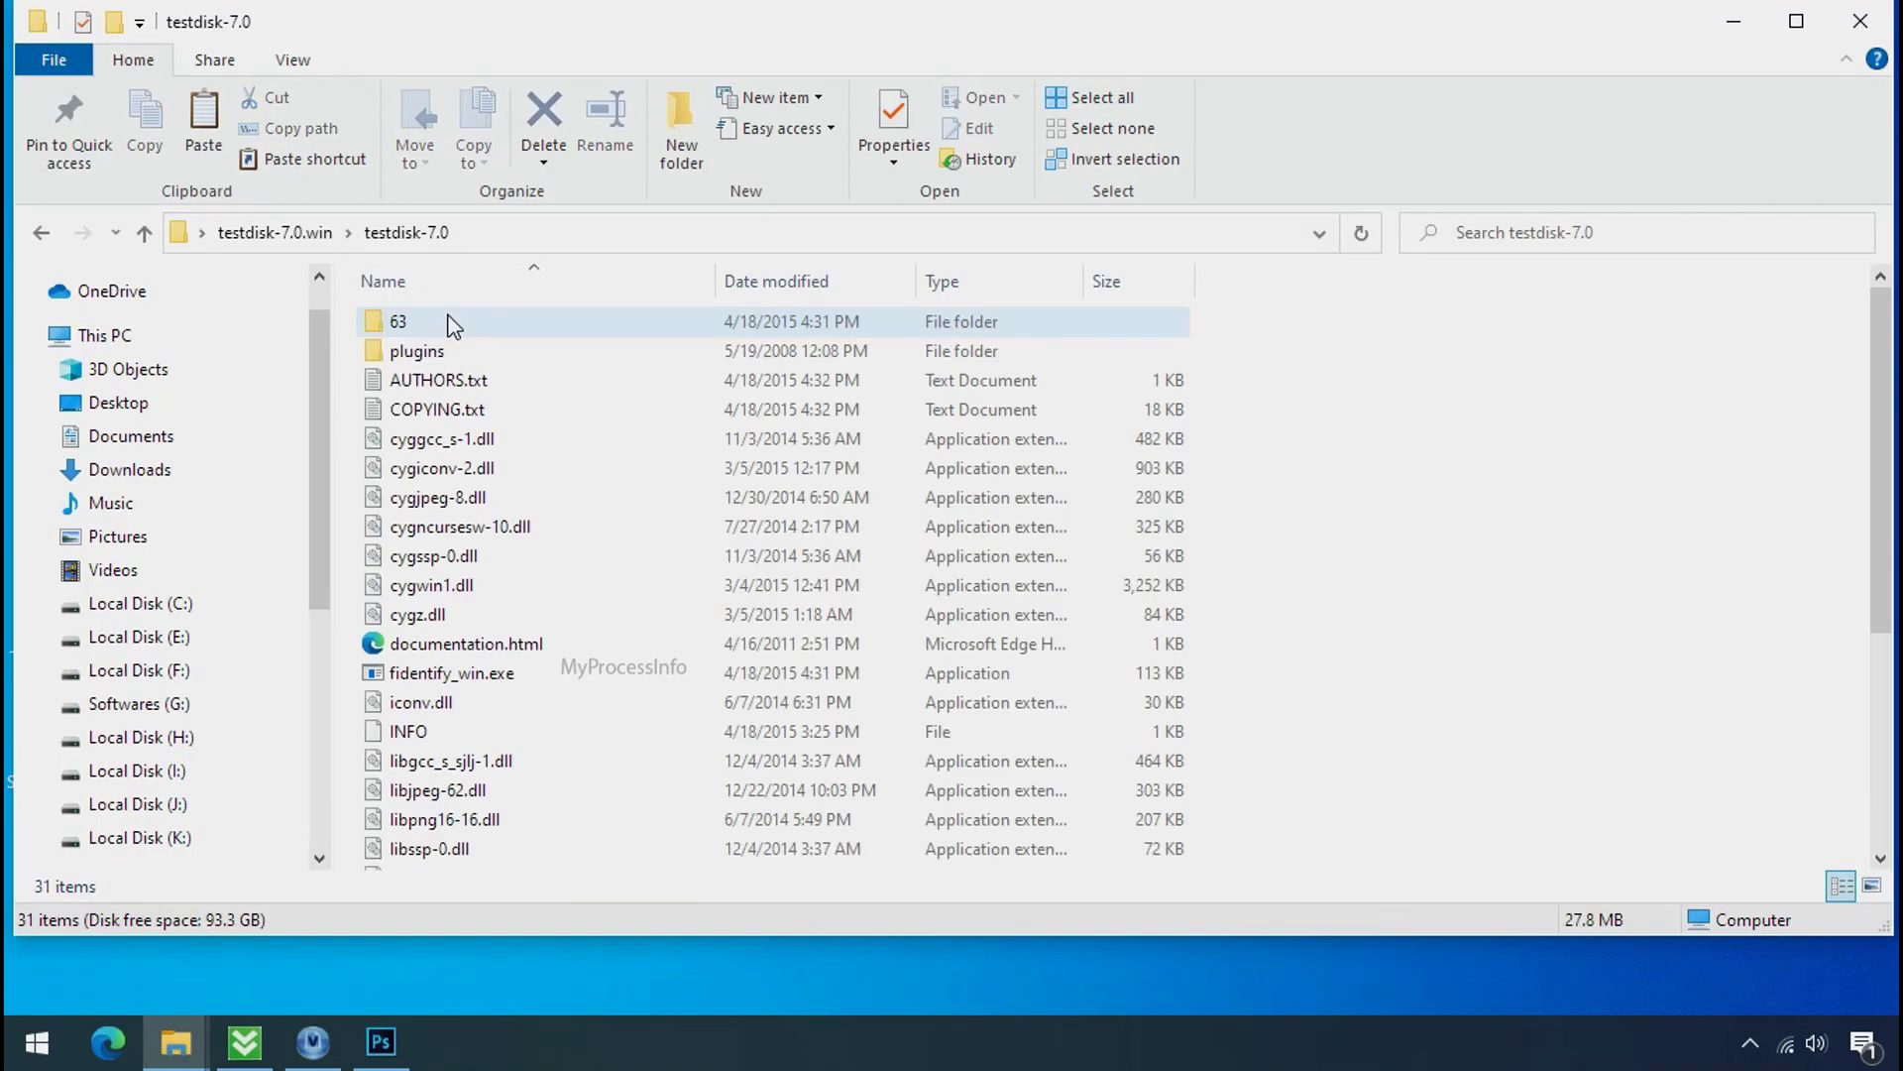
{"action": "scroll", "coordinate": [490, 490], "scroll_direction": "down", "scroll_amount": 4}
Step: Launch qphotorec_win.exe and choose Drive C as the recovery source
{"action": "left_click", "coordinate": [533, 660]}
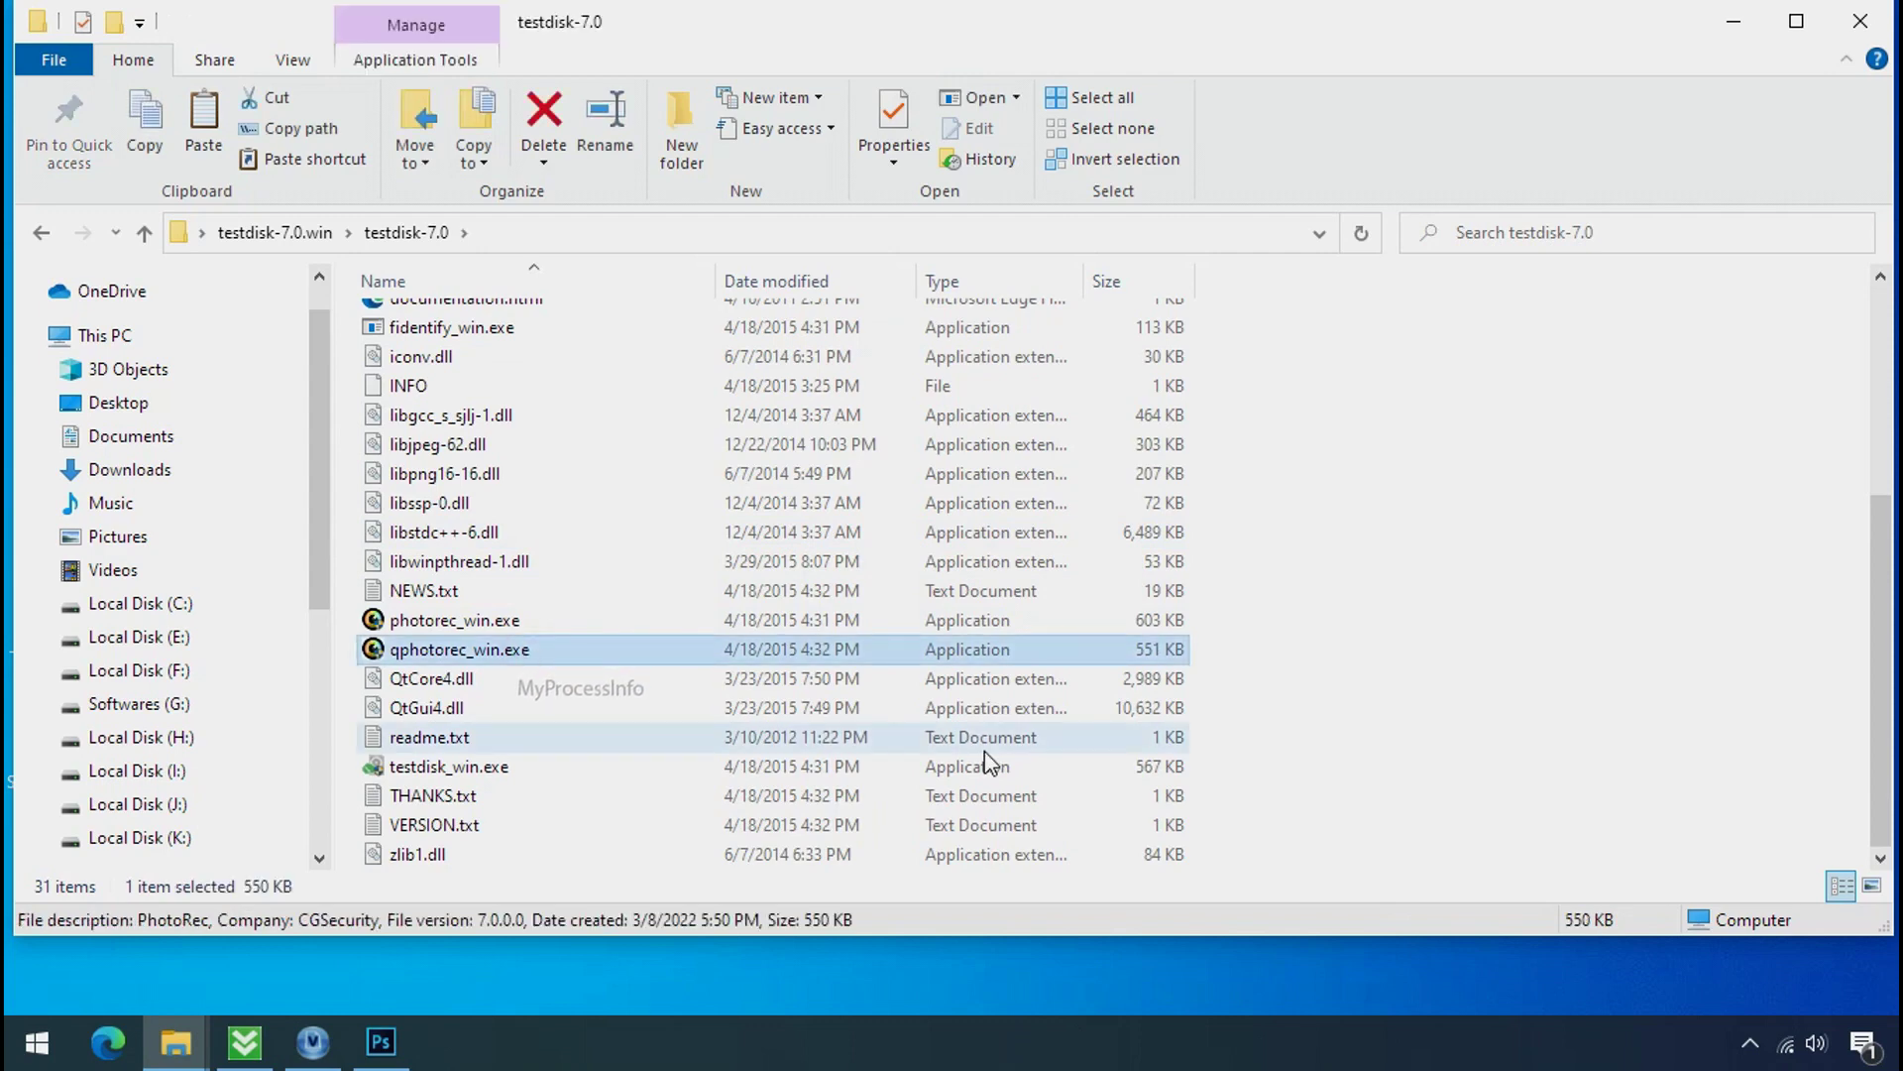
{"action": "double_click", "coordinate": [453, 645]}
{"action": "left_click", "coordinate": [382, 240]}
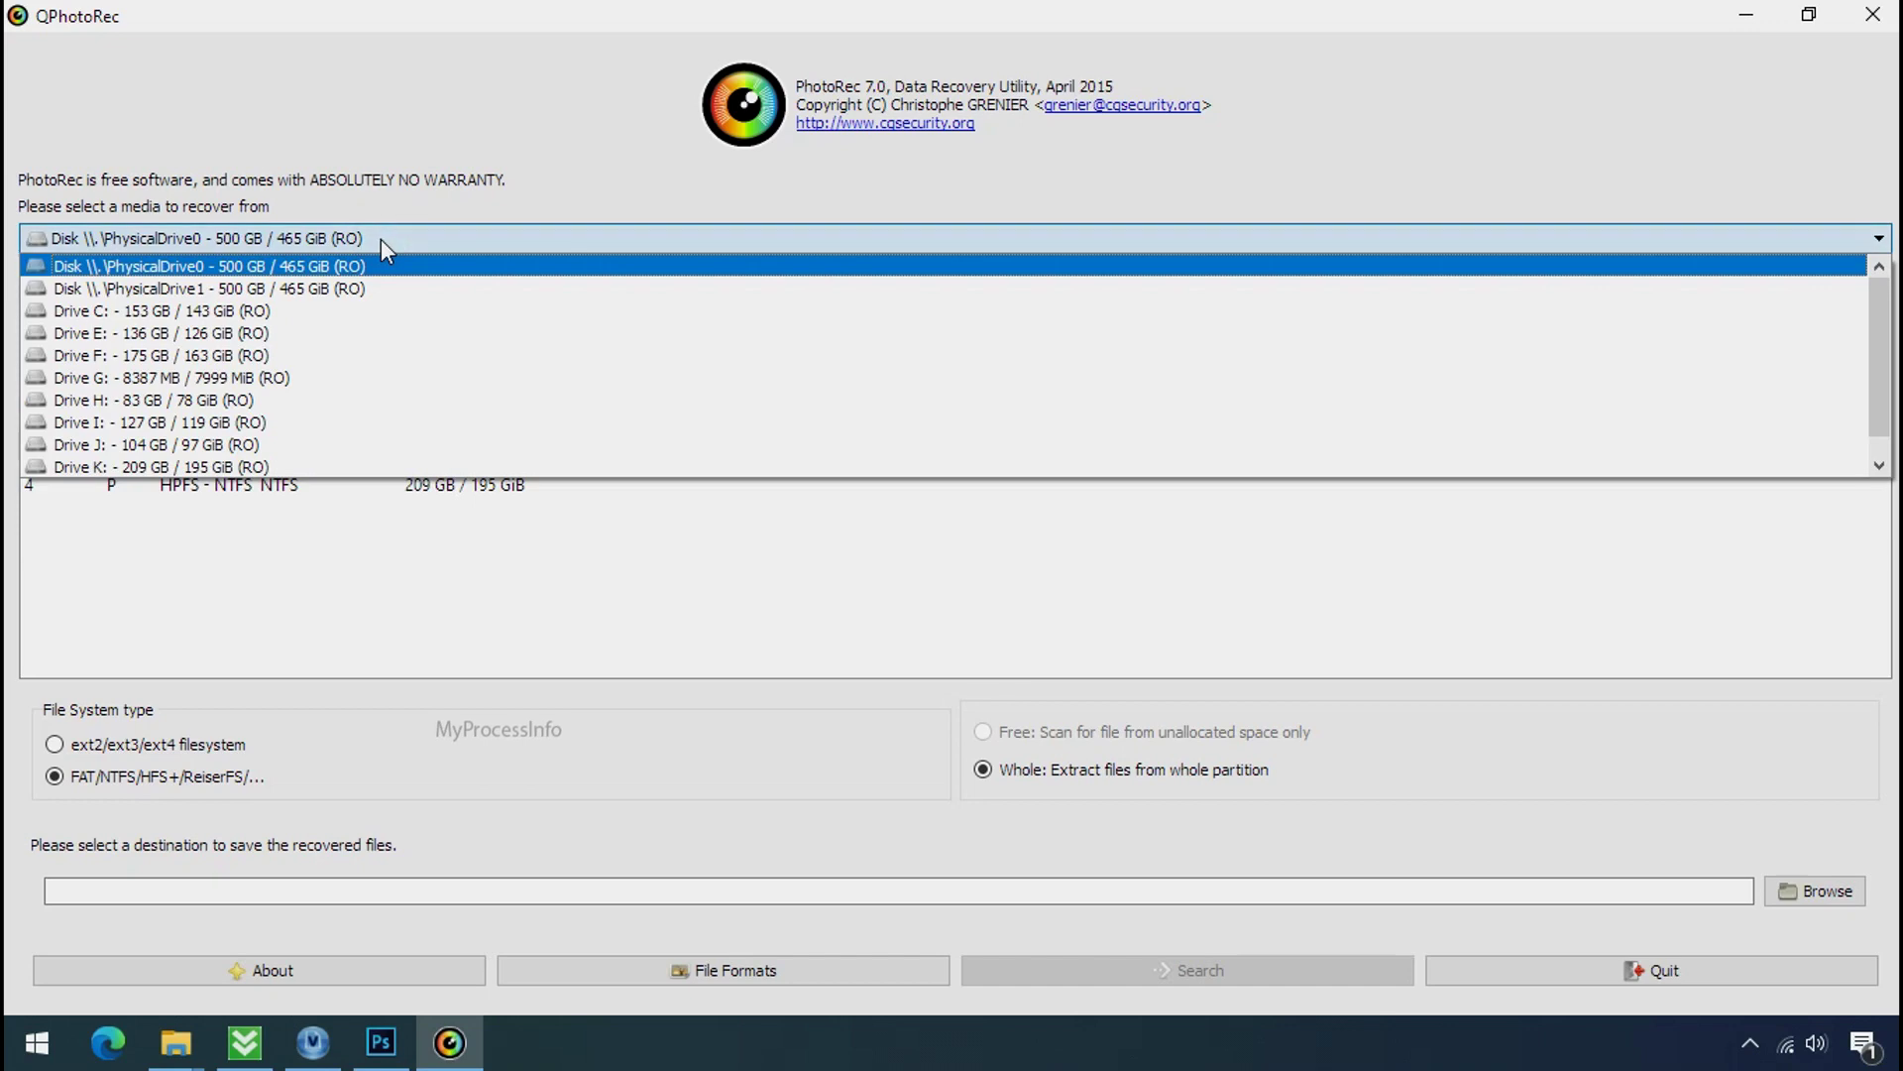
{"action": "left_click", "coordinate": [402, 313]}
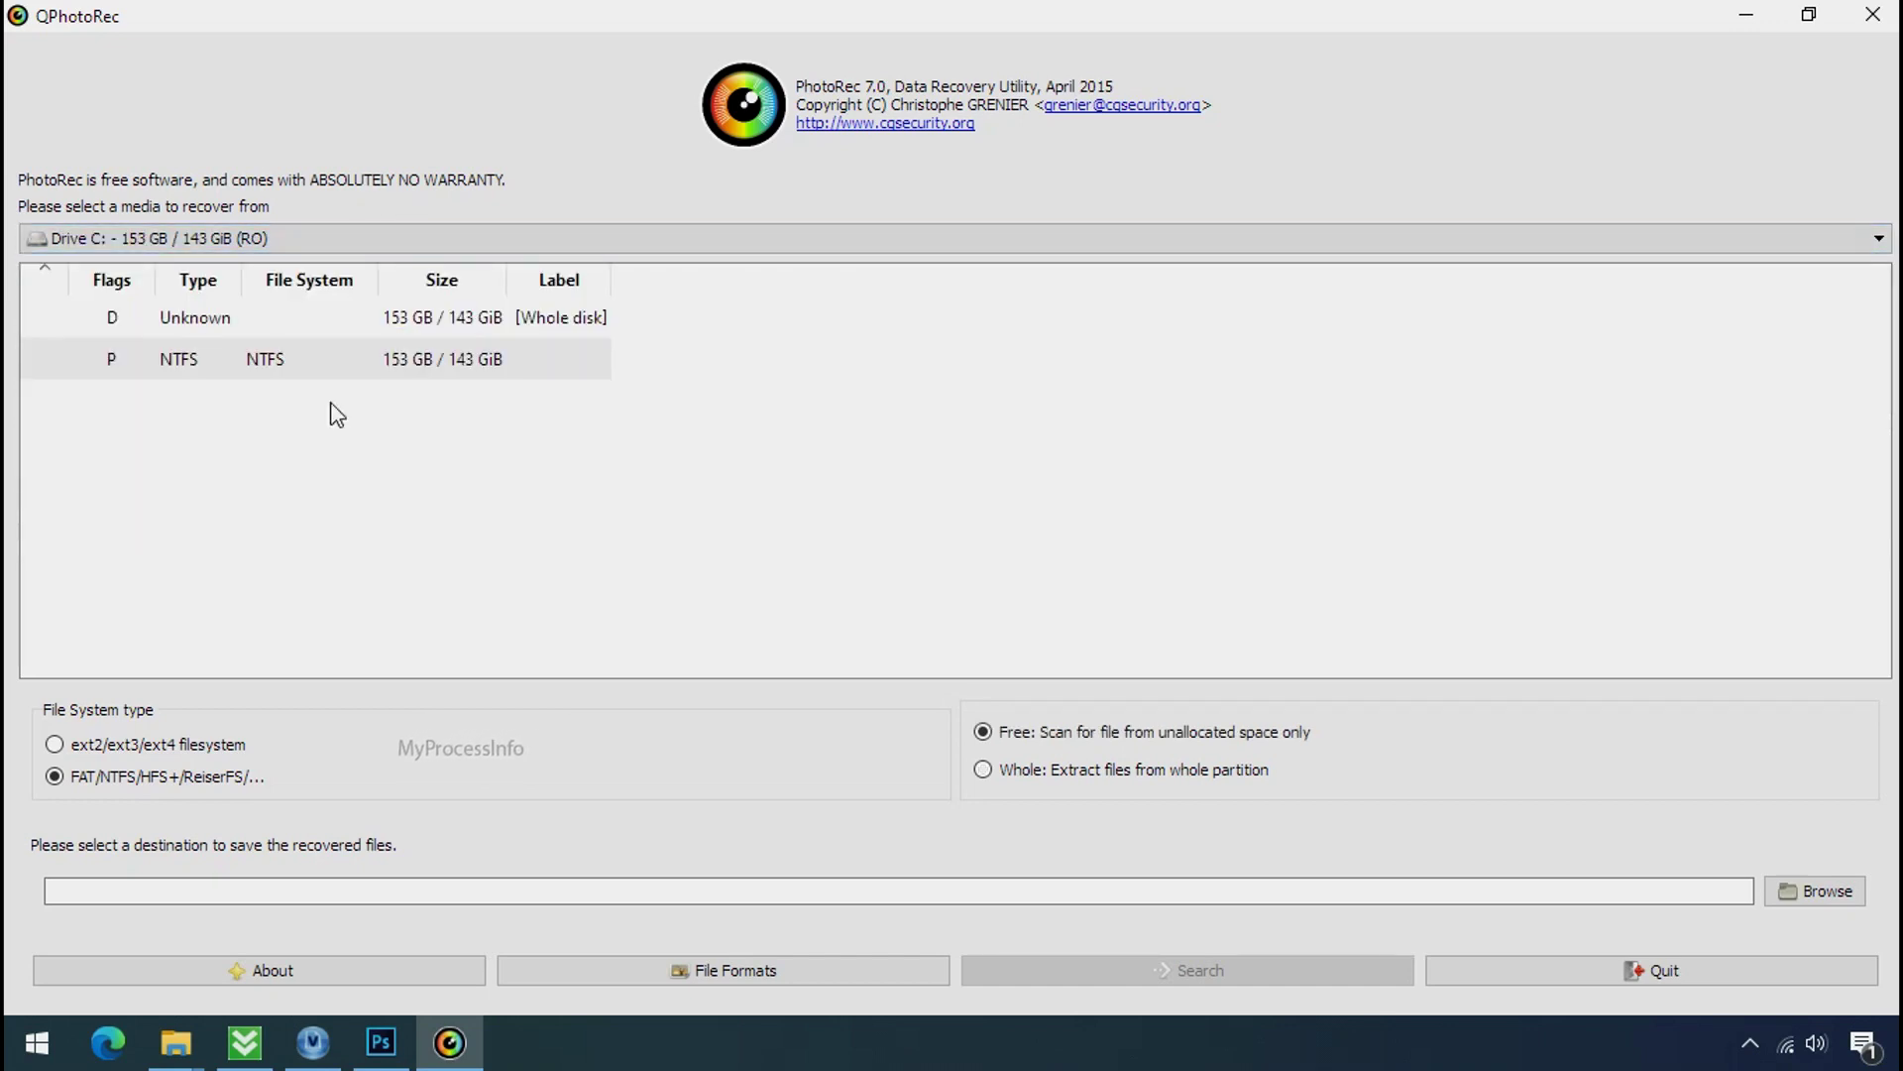
Step: Reset the file formats so only jpg, pdf and png are recovered
{"action": "left_click", "coordinate": [699, 974]}
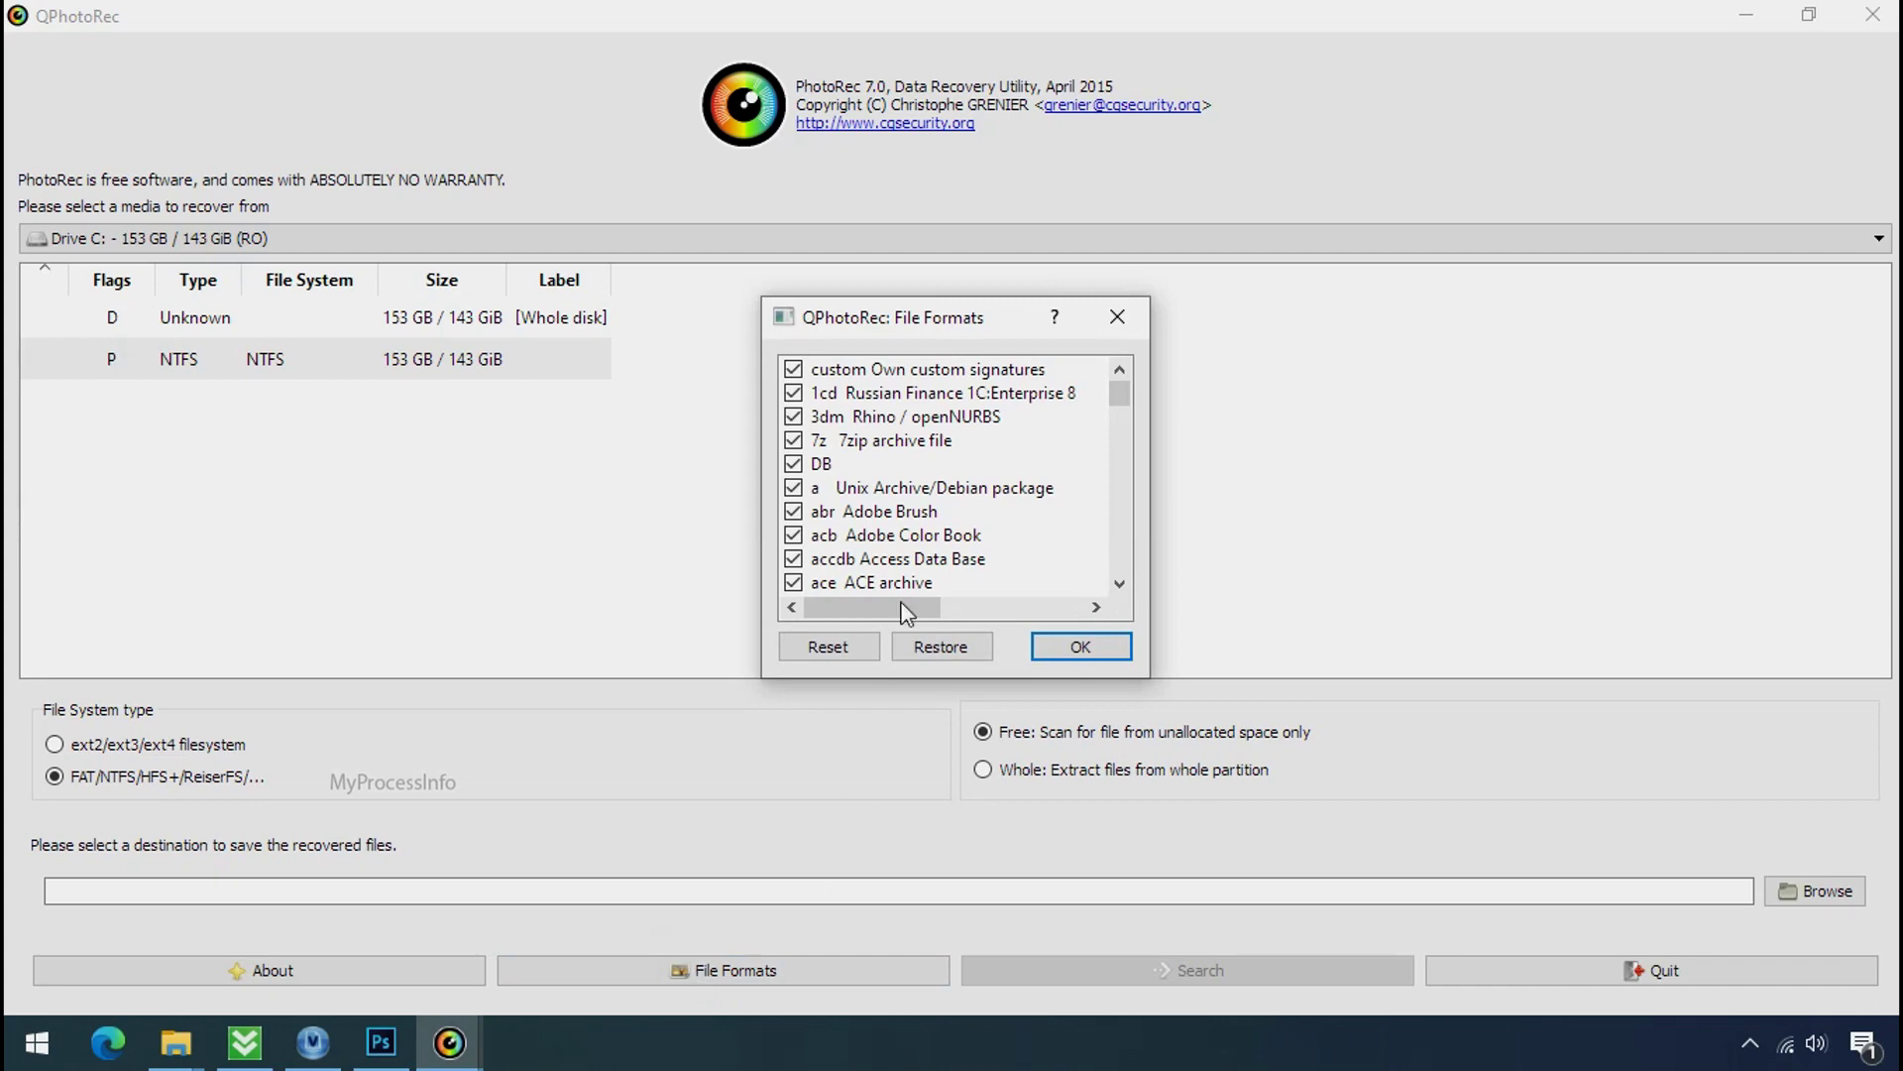
{"action": "left_click", "coordinate": [845, 645]}
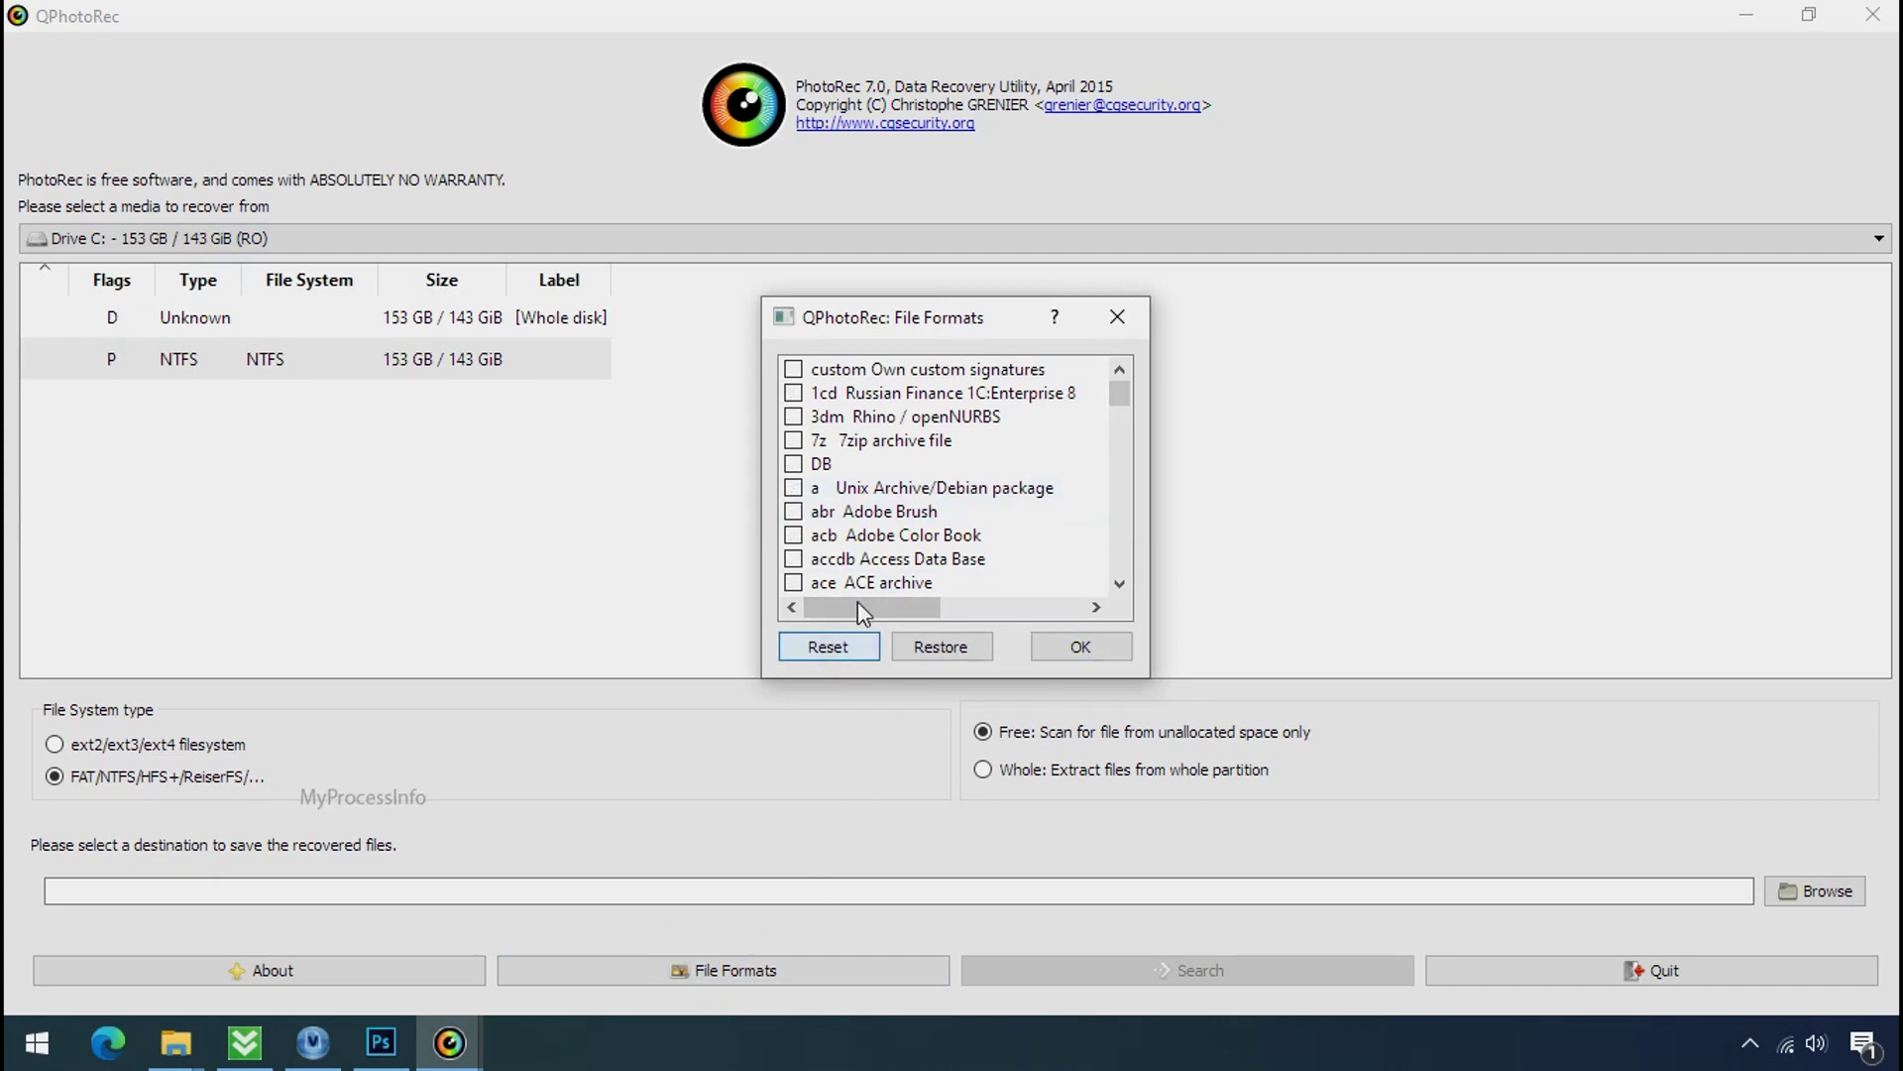
{"action": "left_click", "coordinate": [855, 533]}
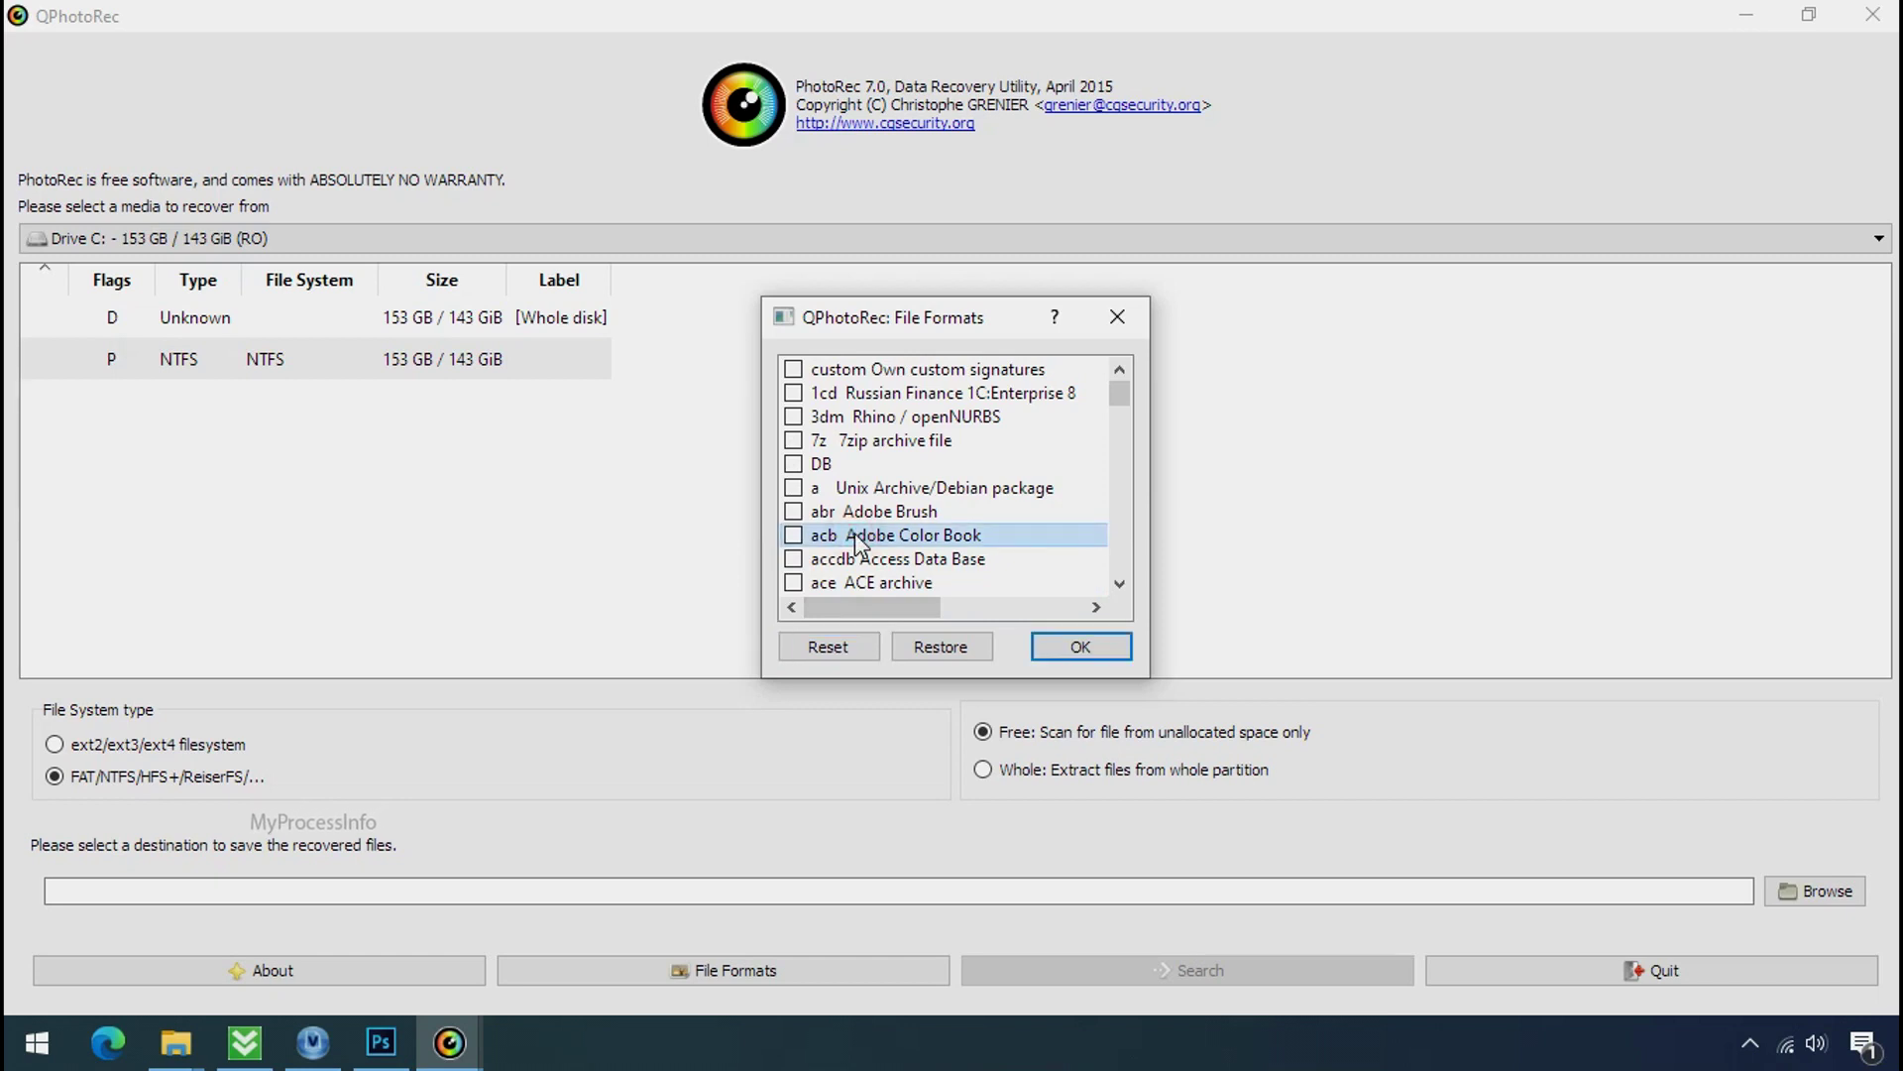
{"action": "key", "text": "j"}
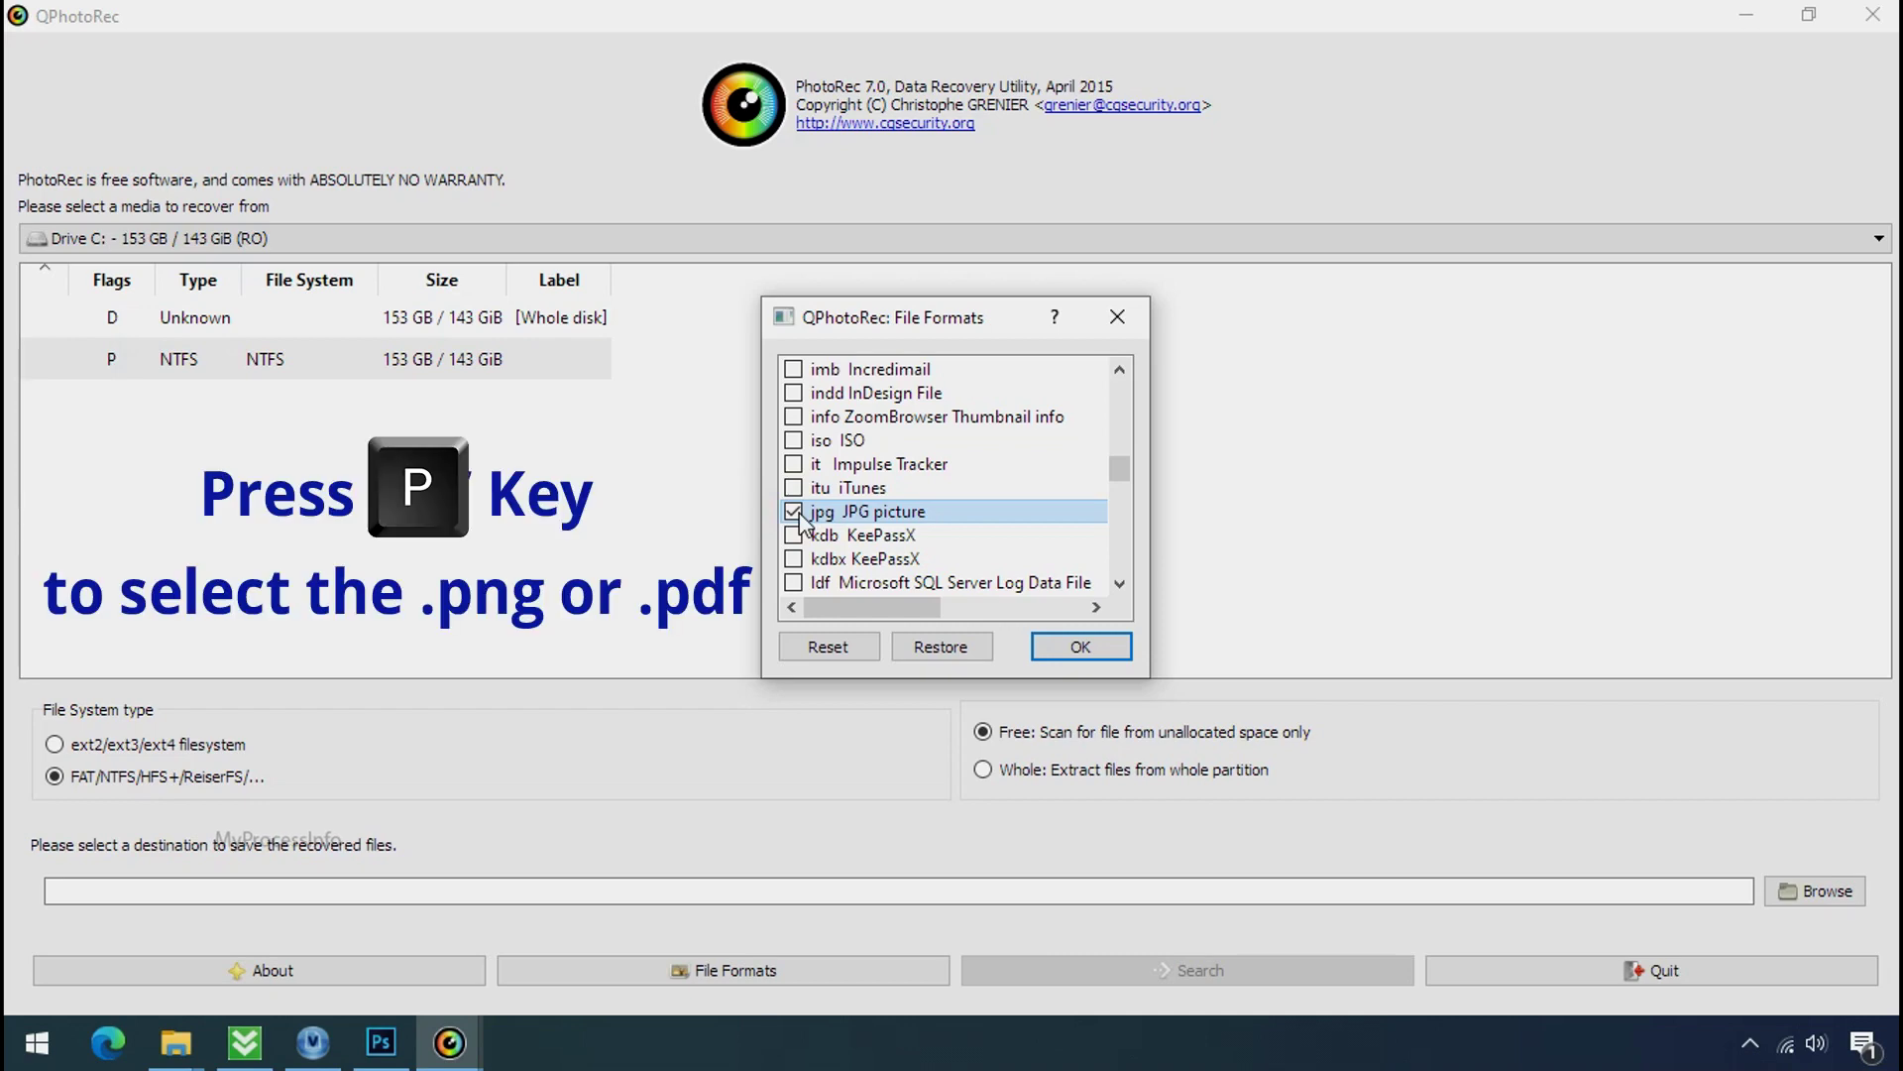
{"action": "key", "text": "p"}
{"action": "scroll", "coordinate": [874, 472], "scroll_direction": "down", "scroll_amount": 2}
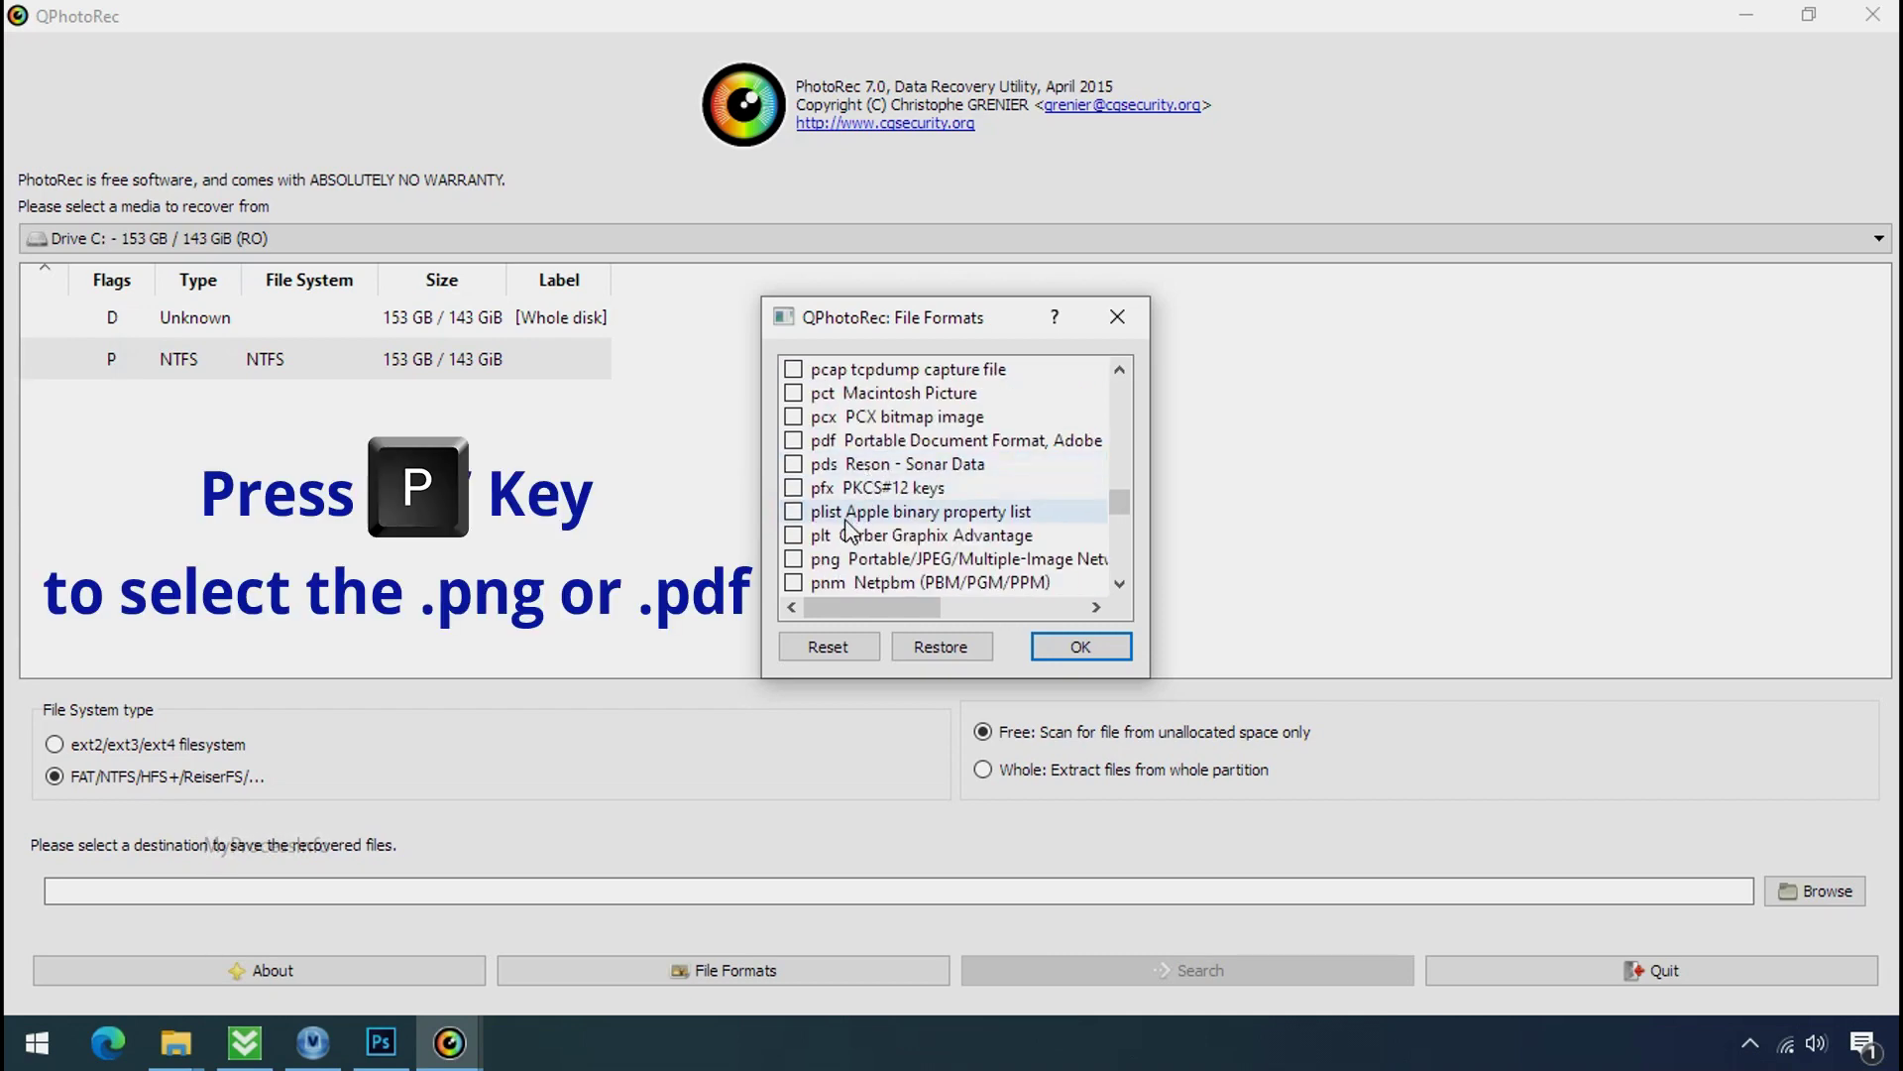
{"action": "left_click", "coordinate": [793, 557]}
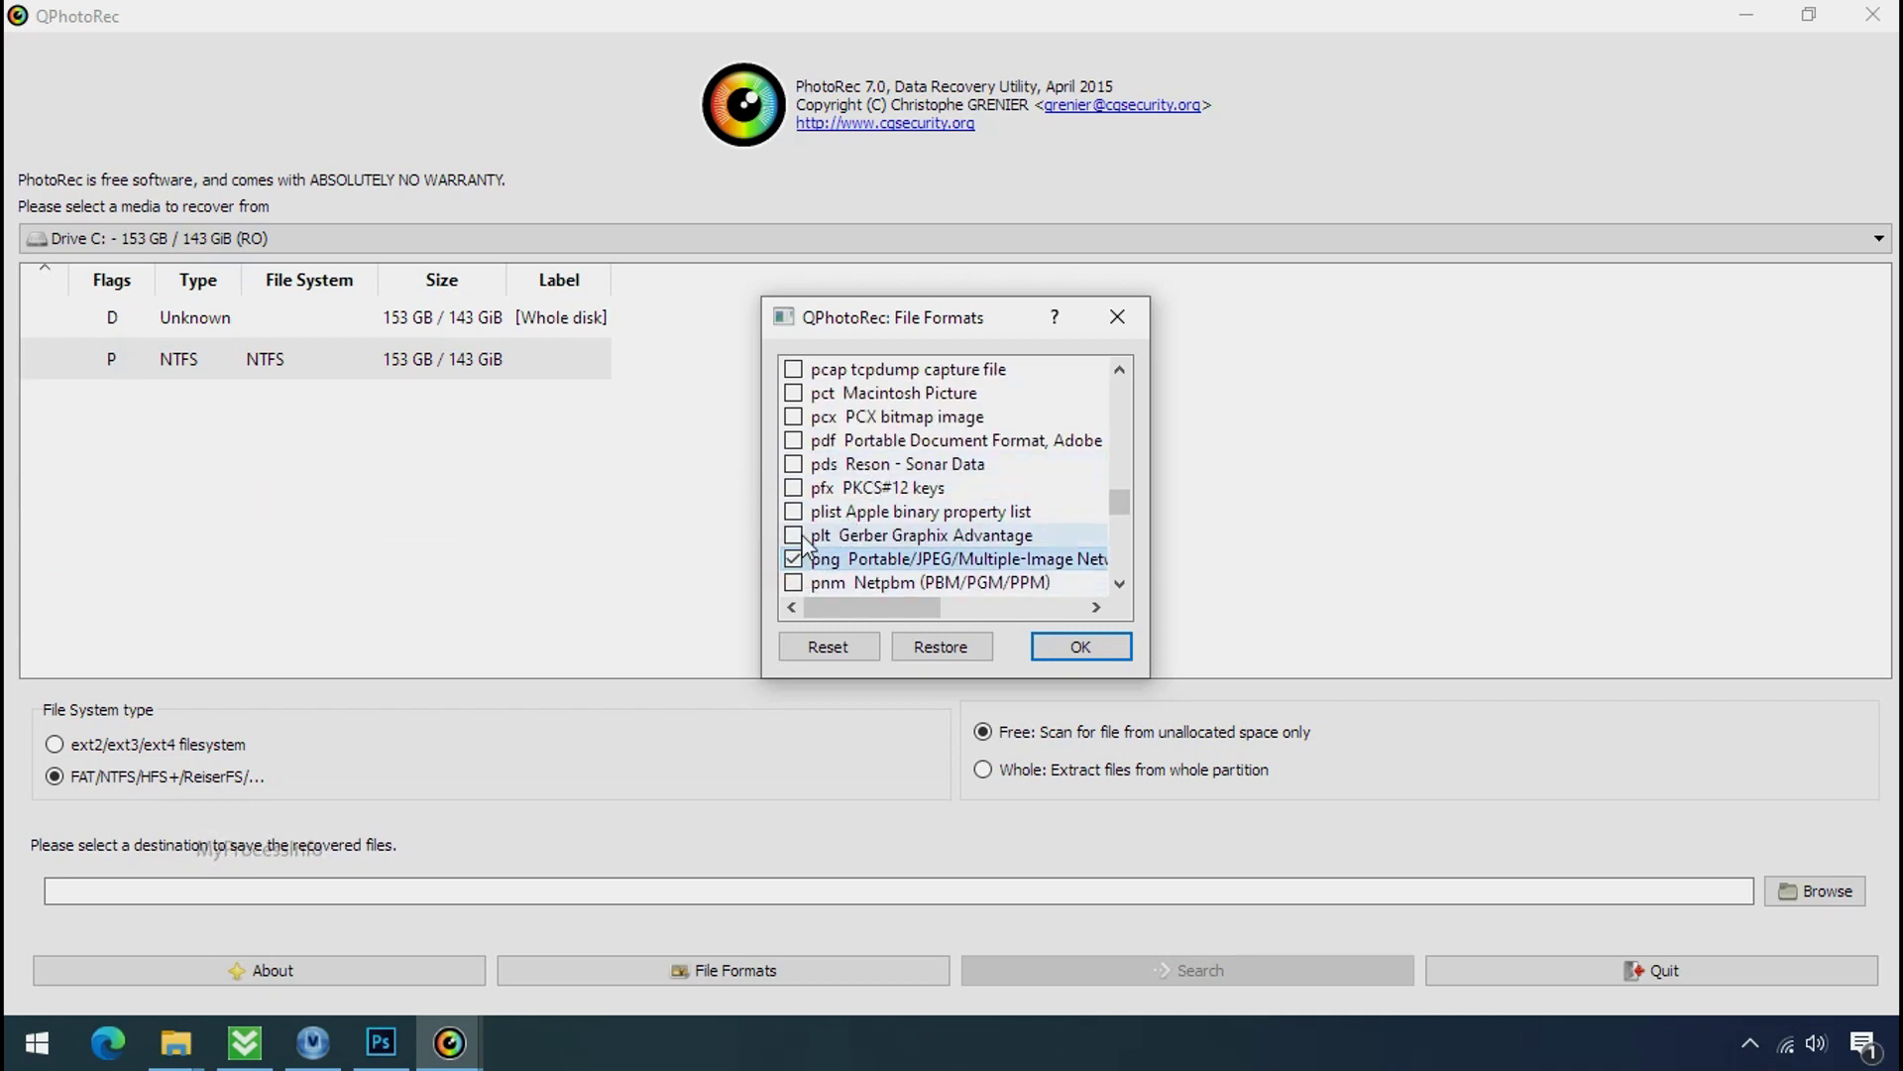
{"action": "left_click", "coordinate": [1071, 648]}
Step: Send recovered files to a new G:\Recovery folder, start the scan, and restore down QPhotoRec
{"action": "left_click", "coordinate": [1855, 894]}
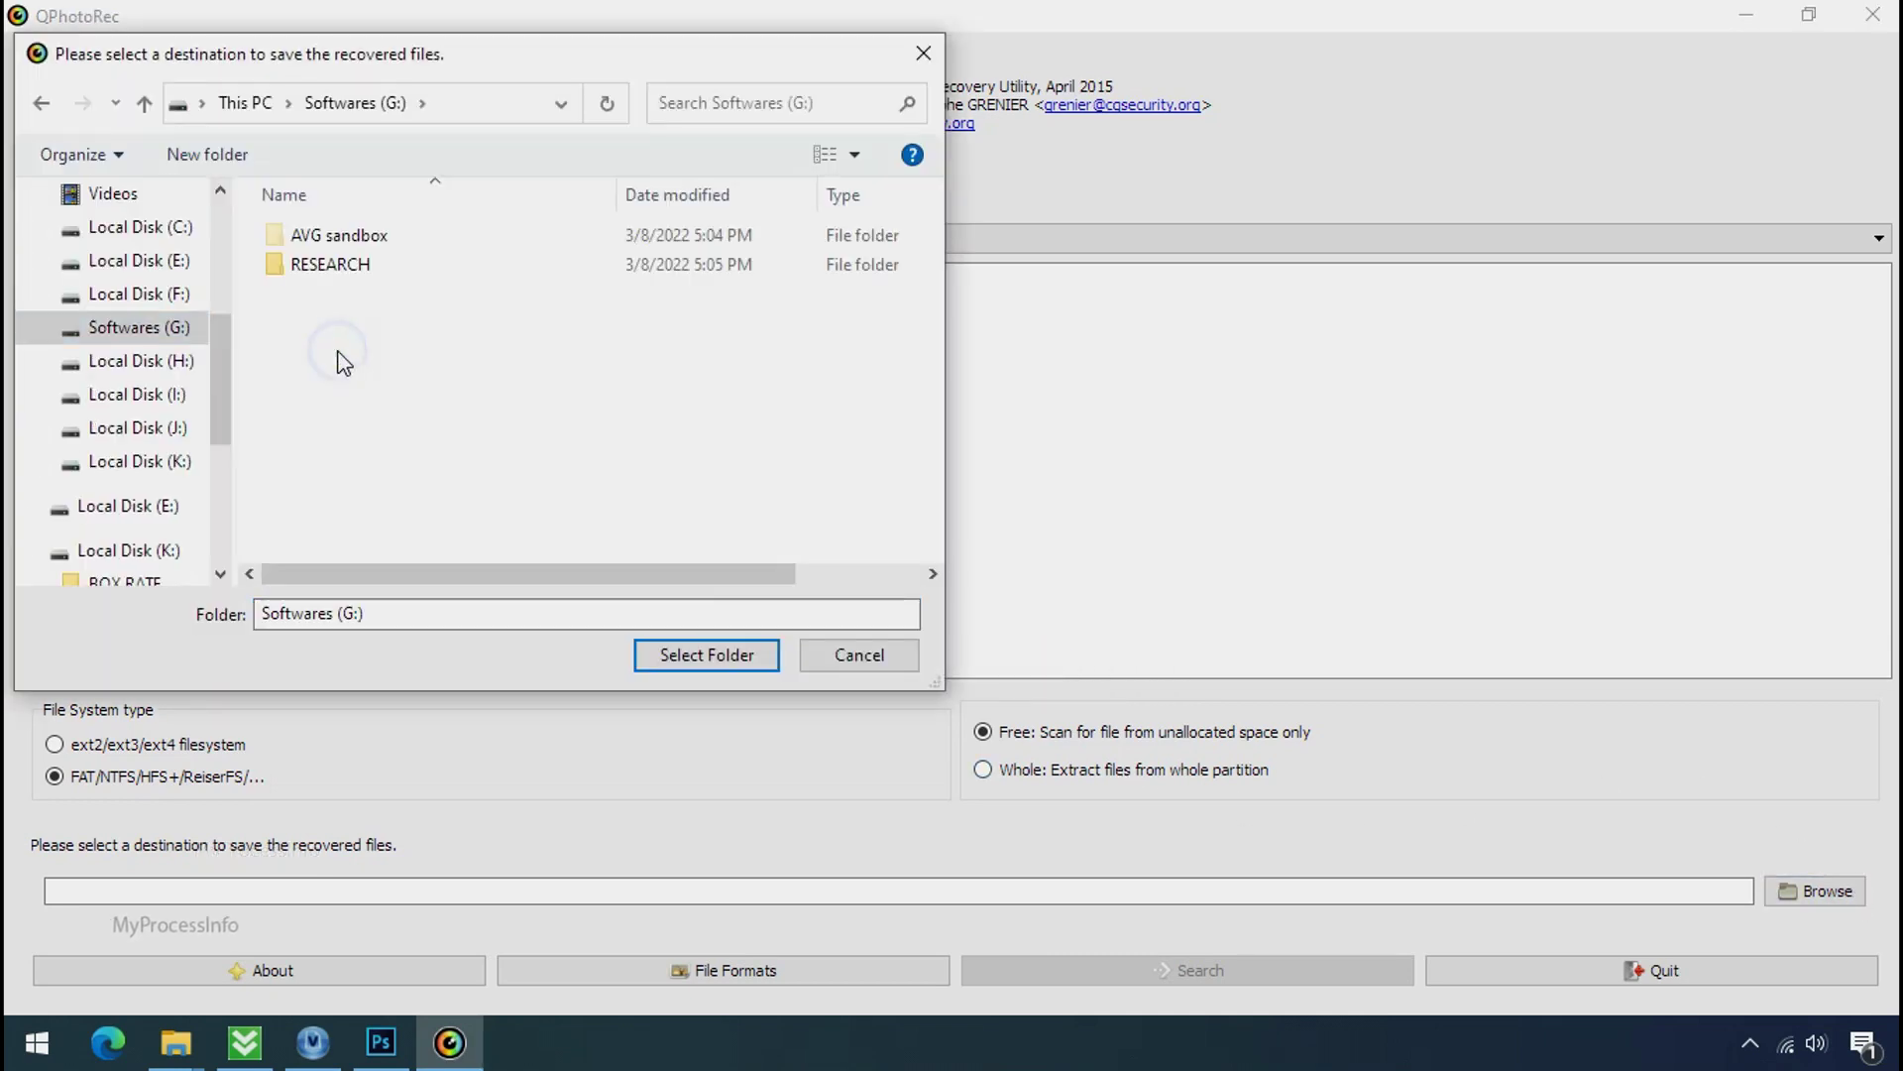
{"action": "right_click", "coordinate": [341, 352]}
{"action": "mouse_move", "coordinate": [403, 678]}
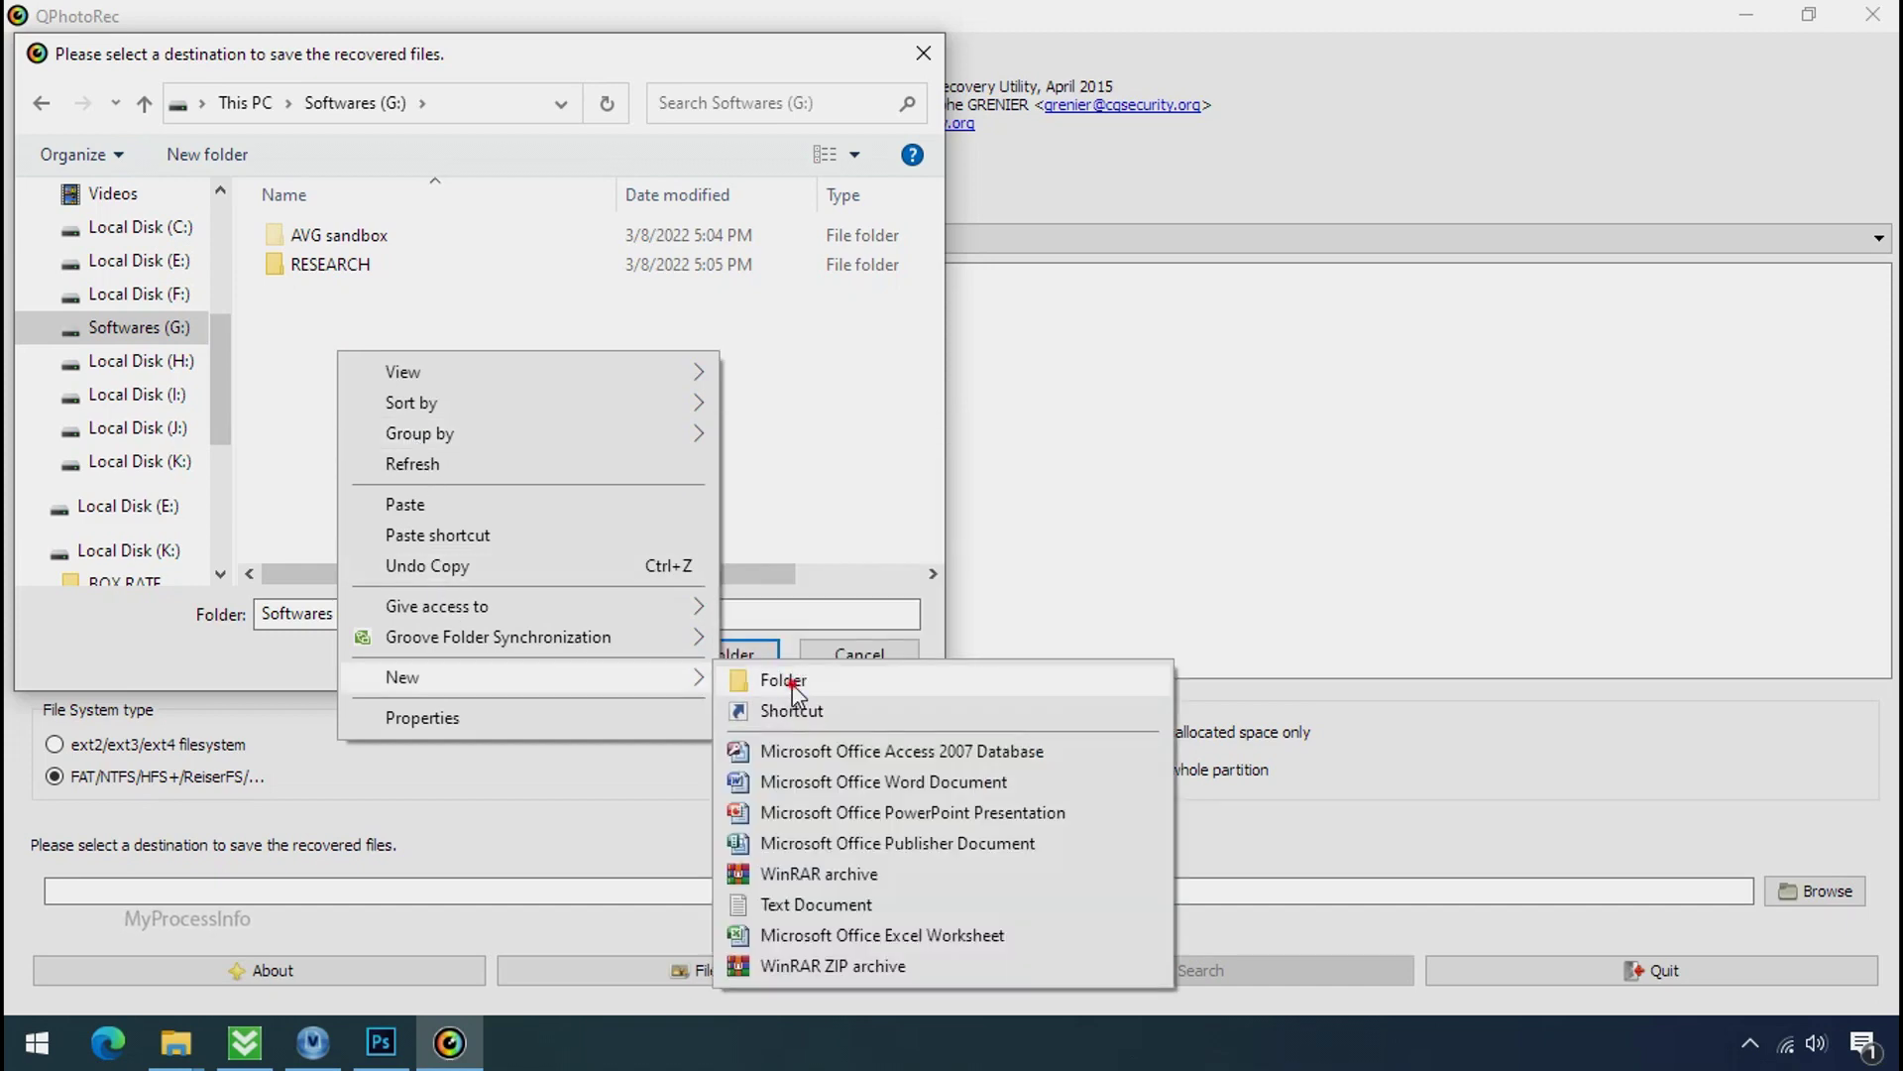
{"action": "left_click", "coordinate": [771, 680]}
{"action": "type", "text": "Recovery"}
{"action": "key", "text": "Return"}
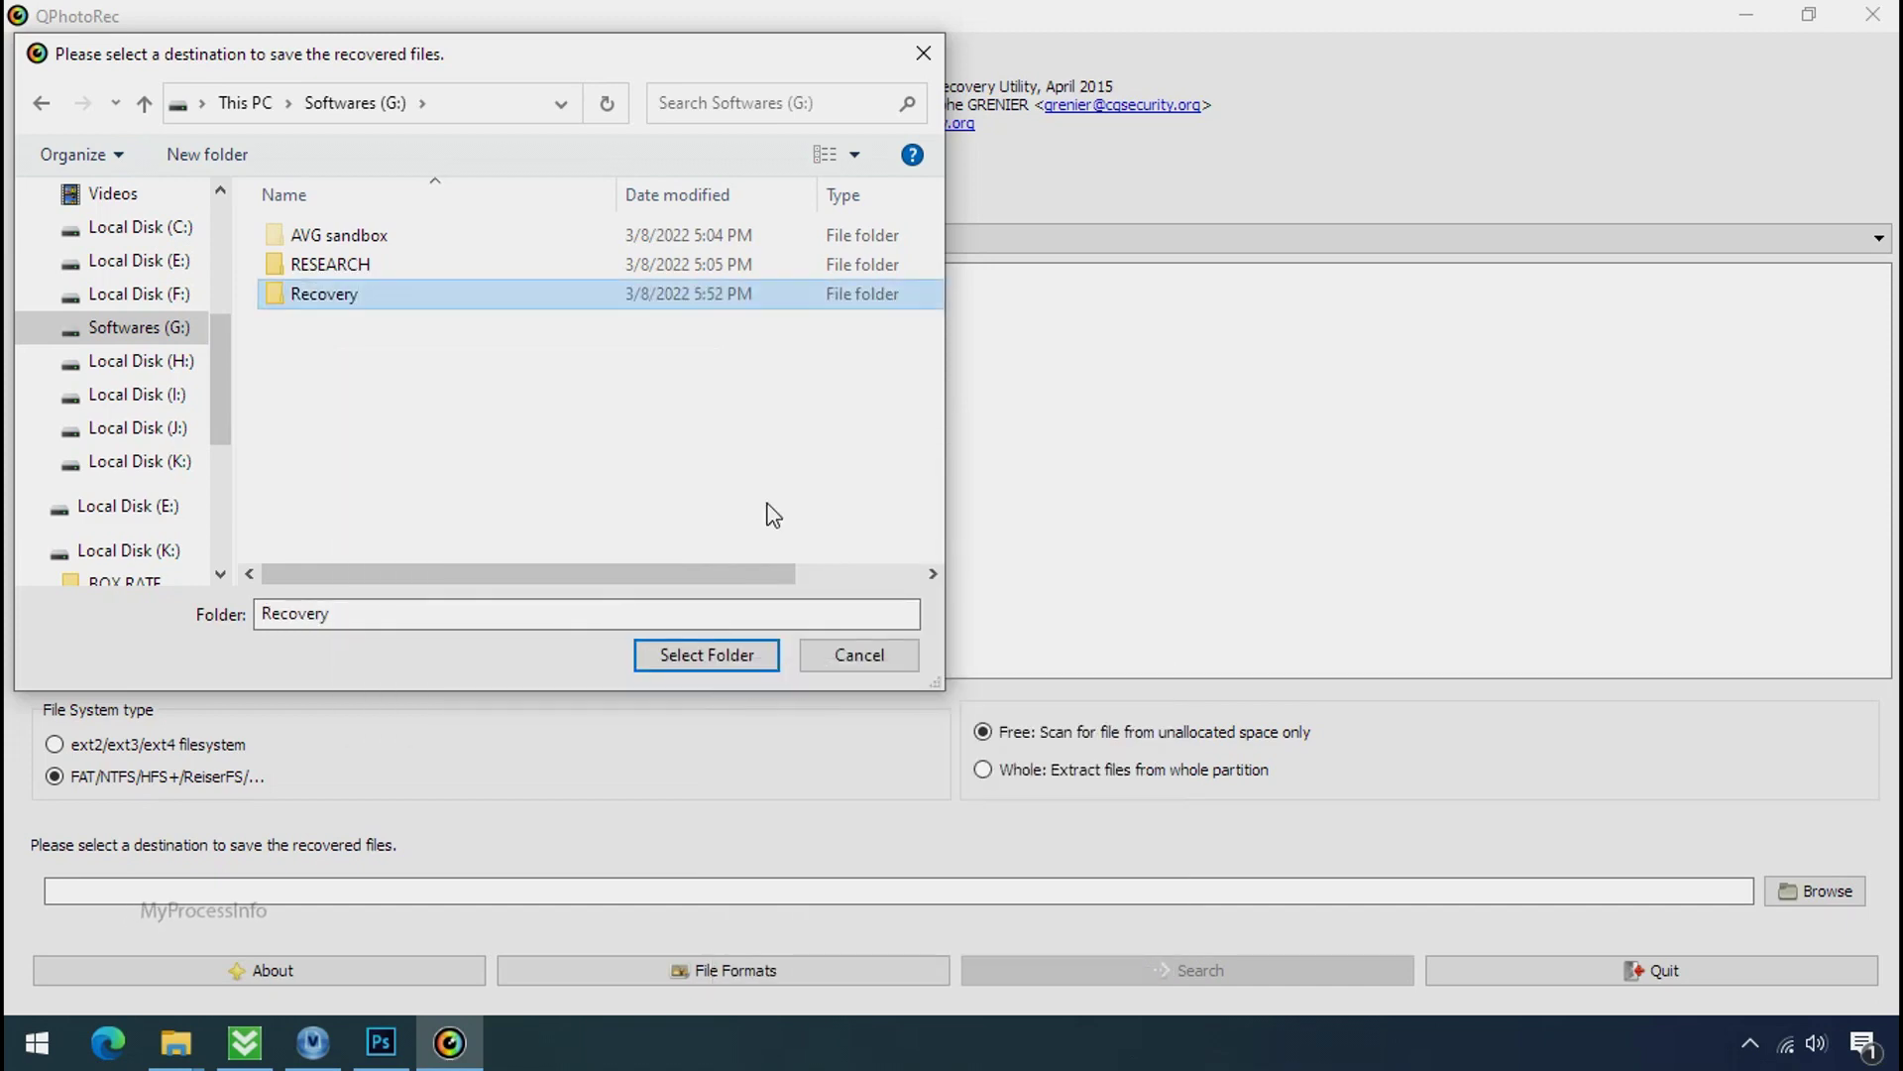
{"action": "left_click", "coordinate": [706, 663]}
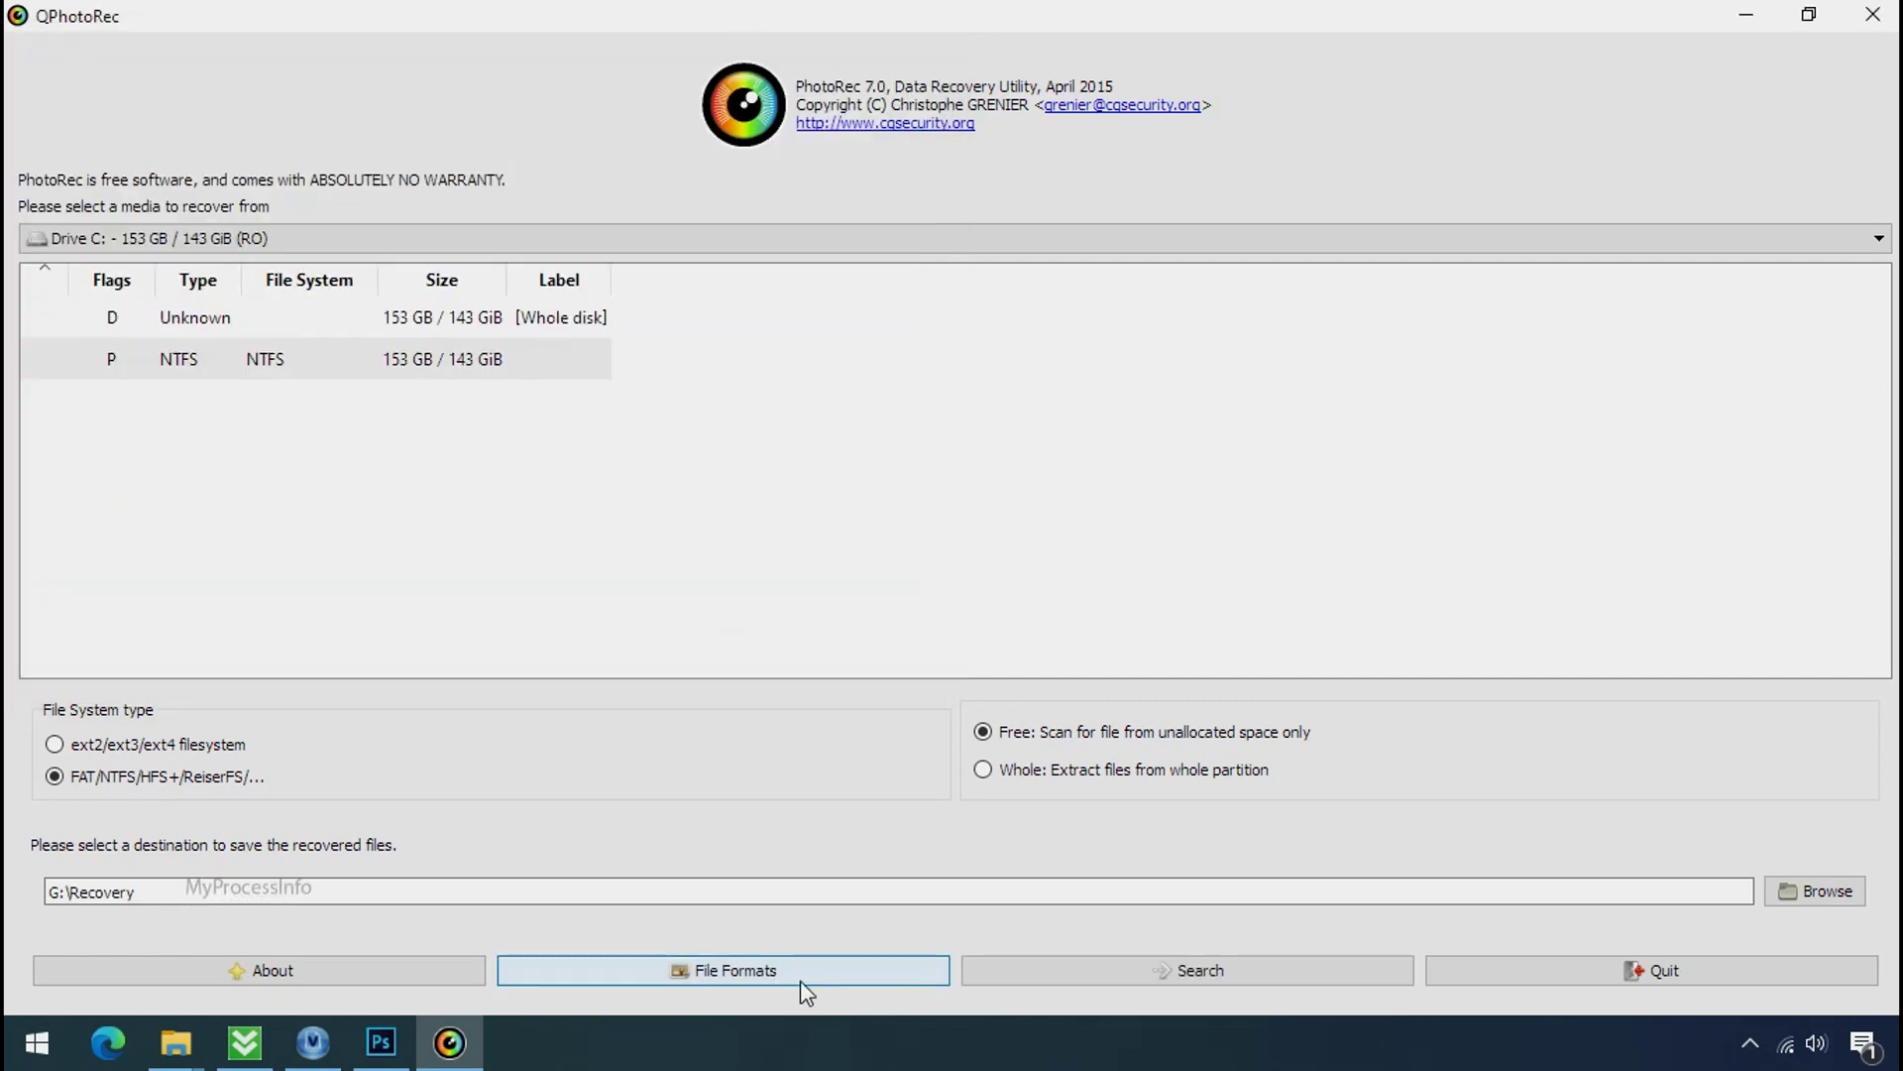
{"action": "left_click", "coordinate": [1199, 974]}
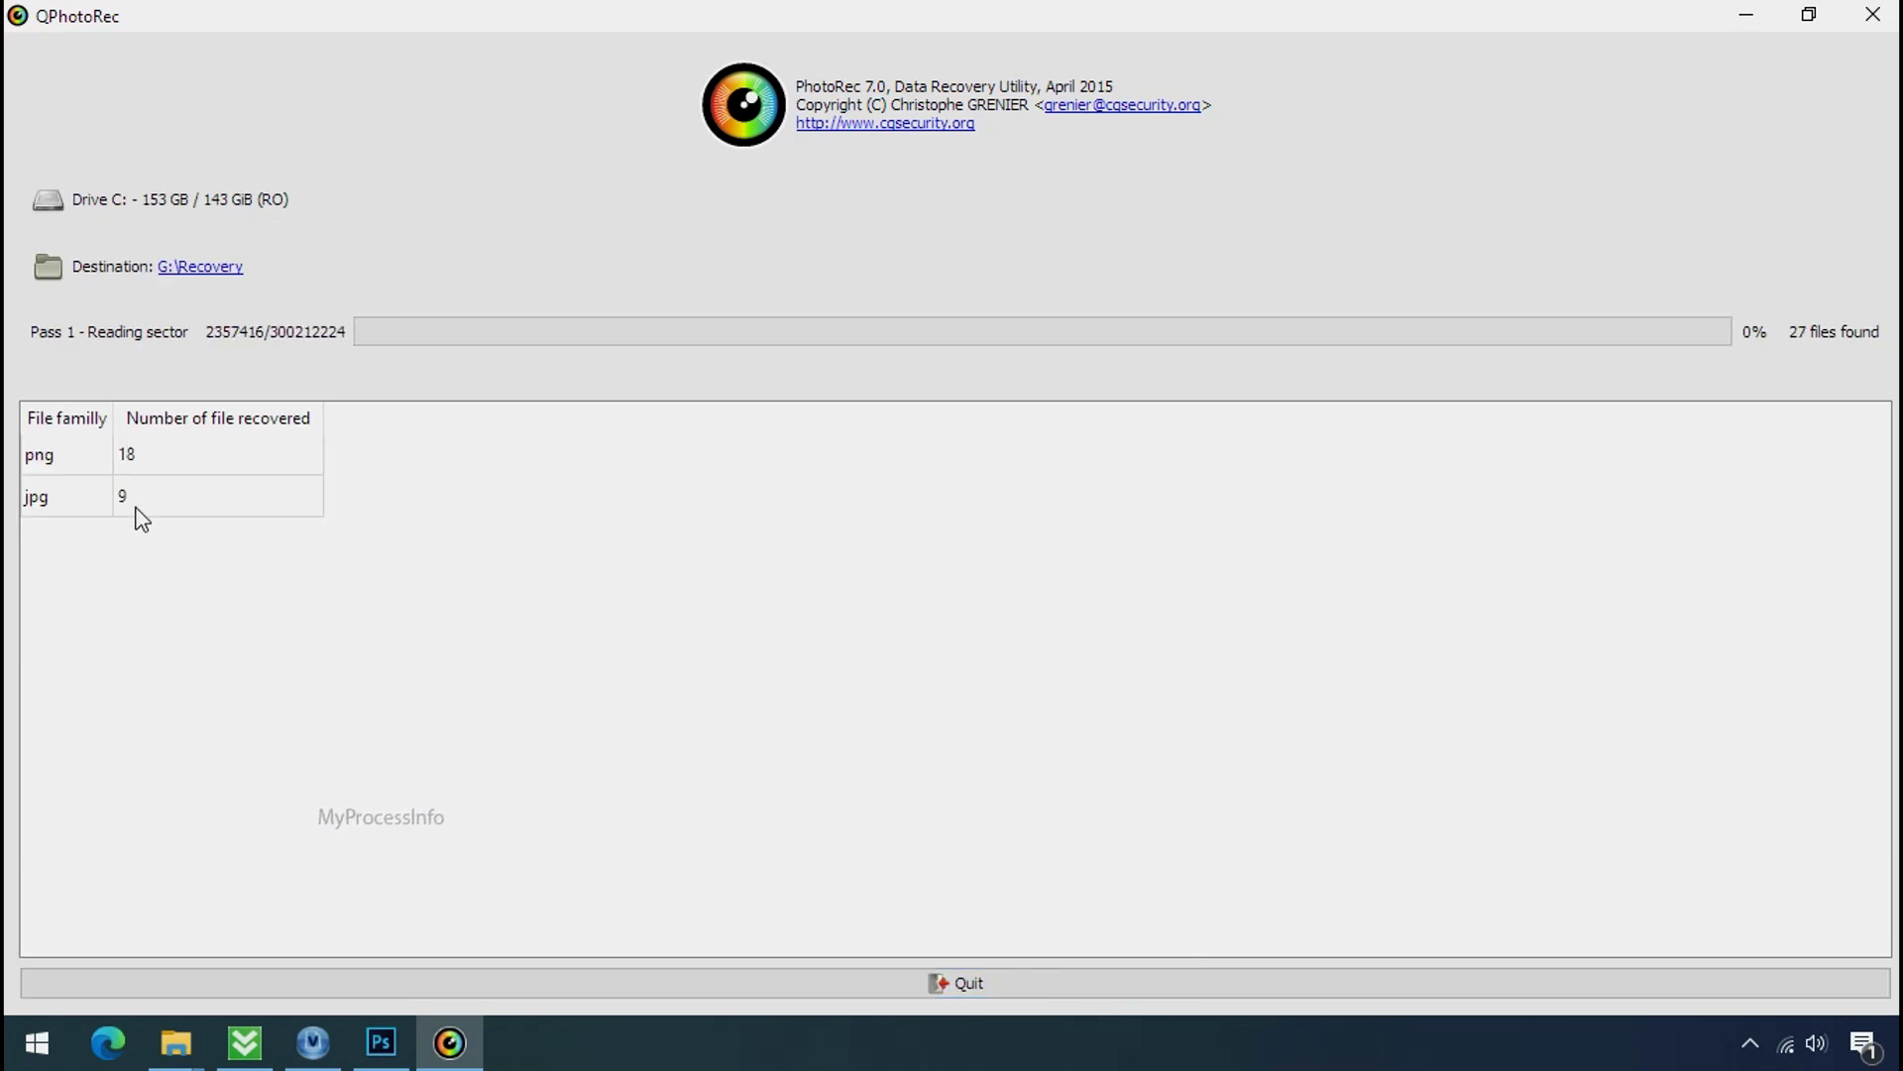
{"action": "left_click", "coordinate": [1806, 14]}
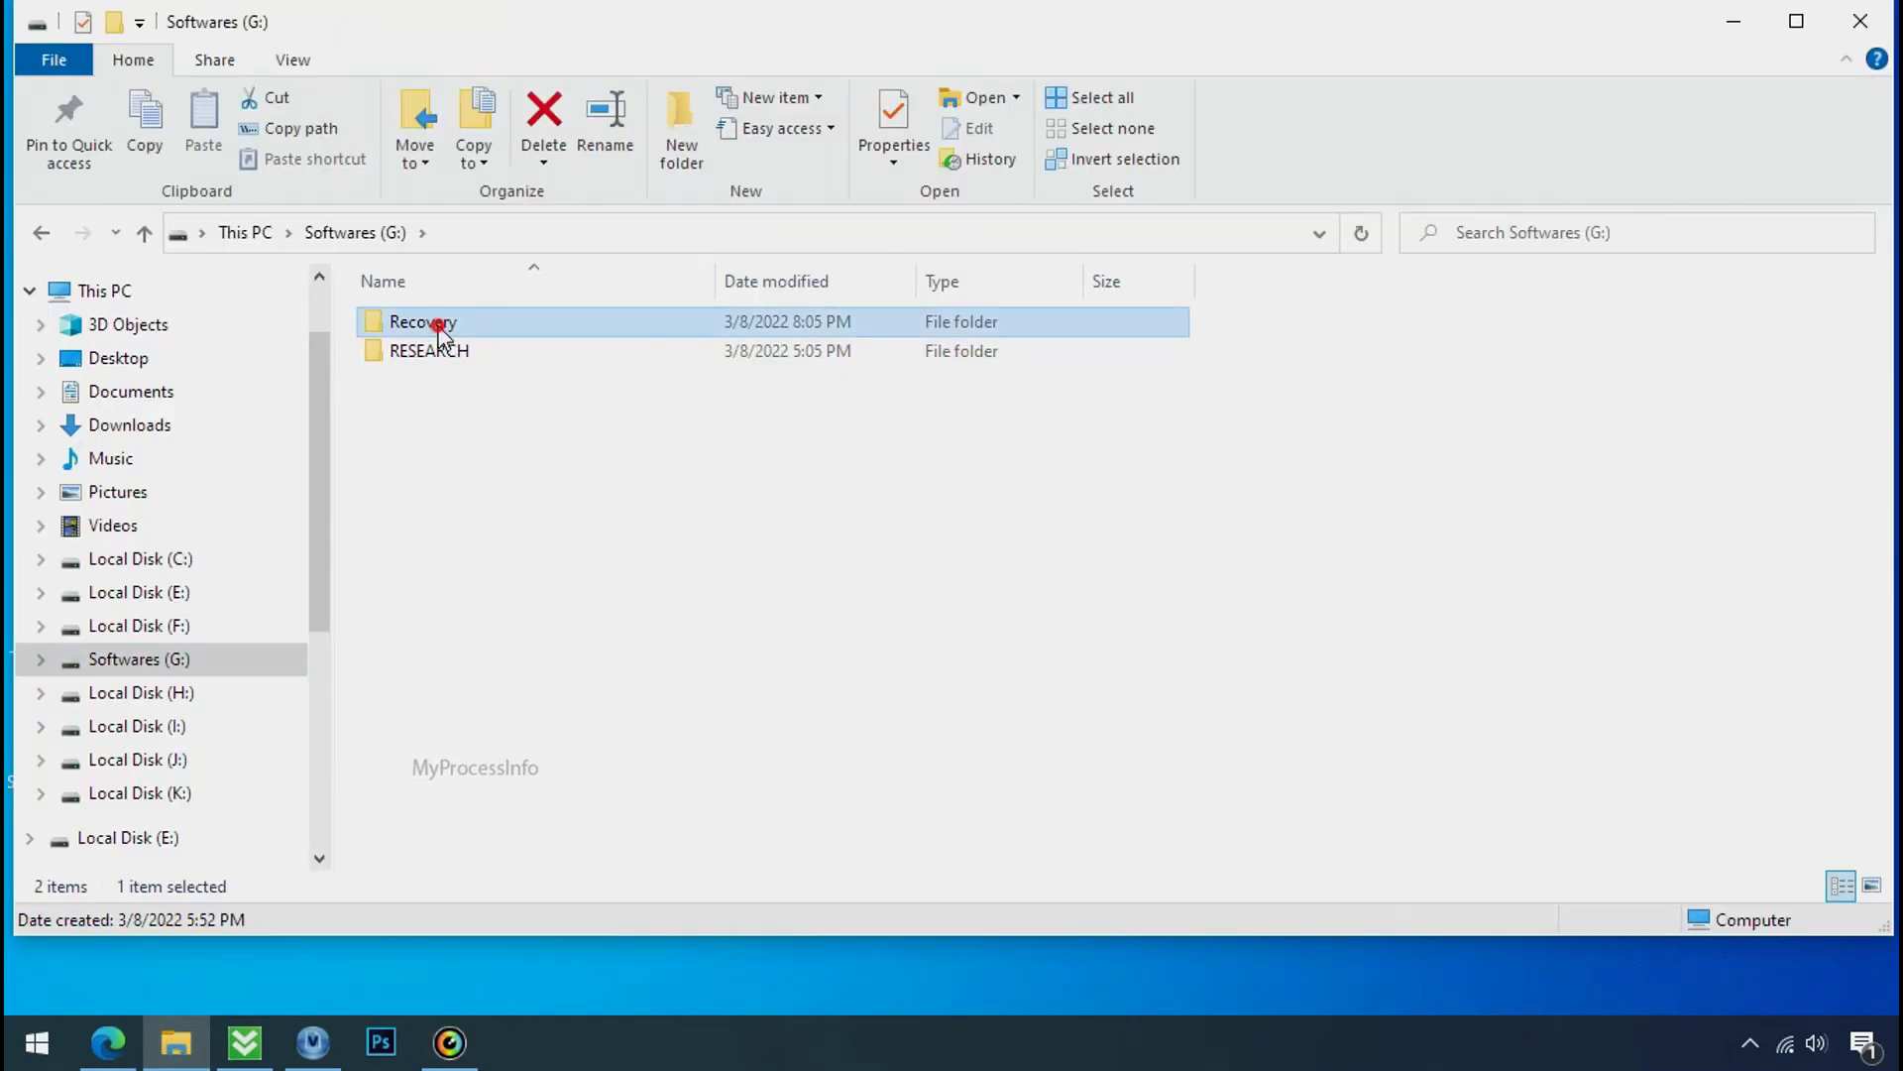
Step: Open G:\Recovery and its recup_dir.3 folder of recovered png, jpg and pdf files
{"action": "double_click", "coordinate": [438, 323]}
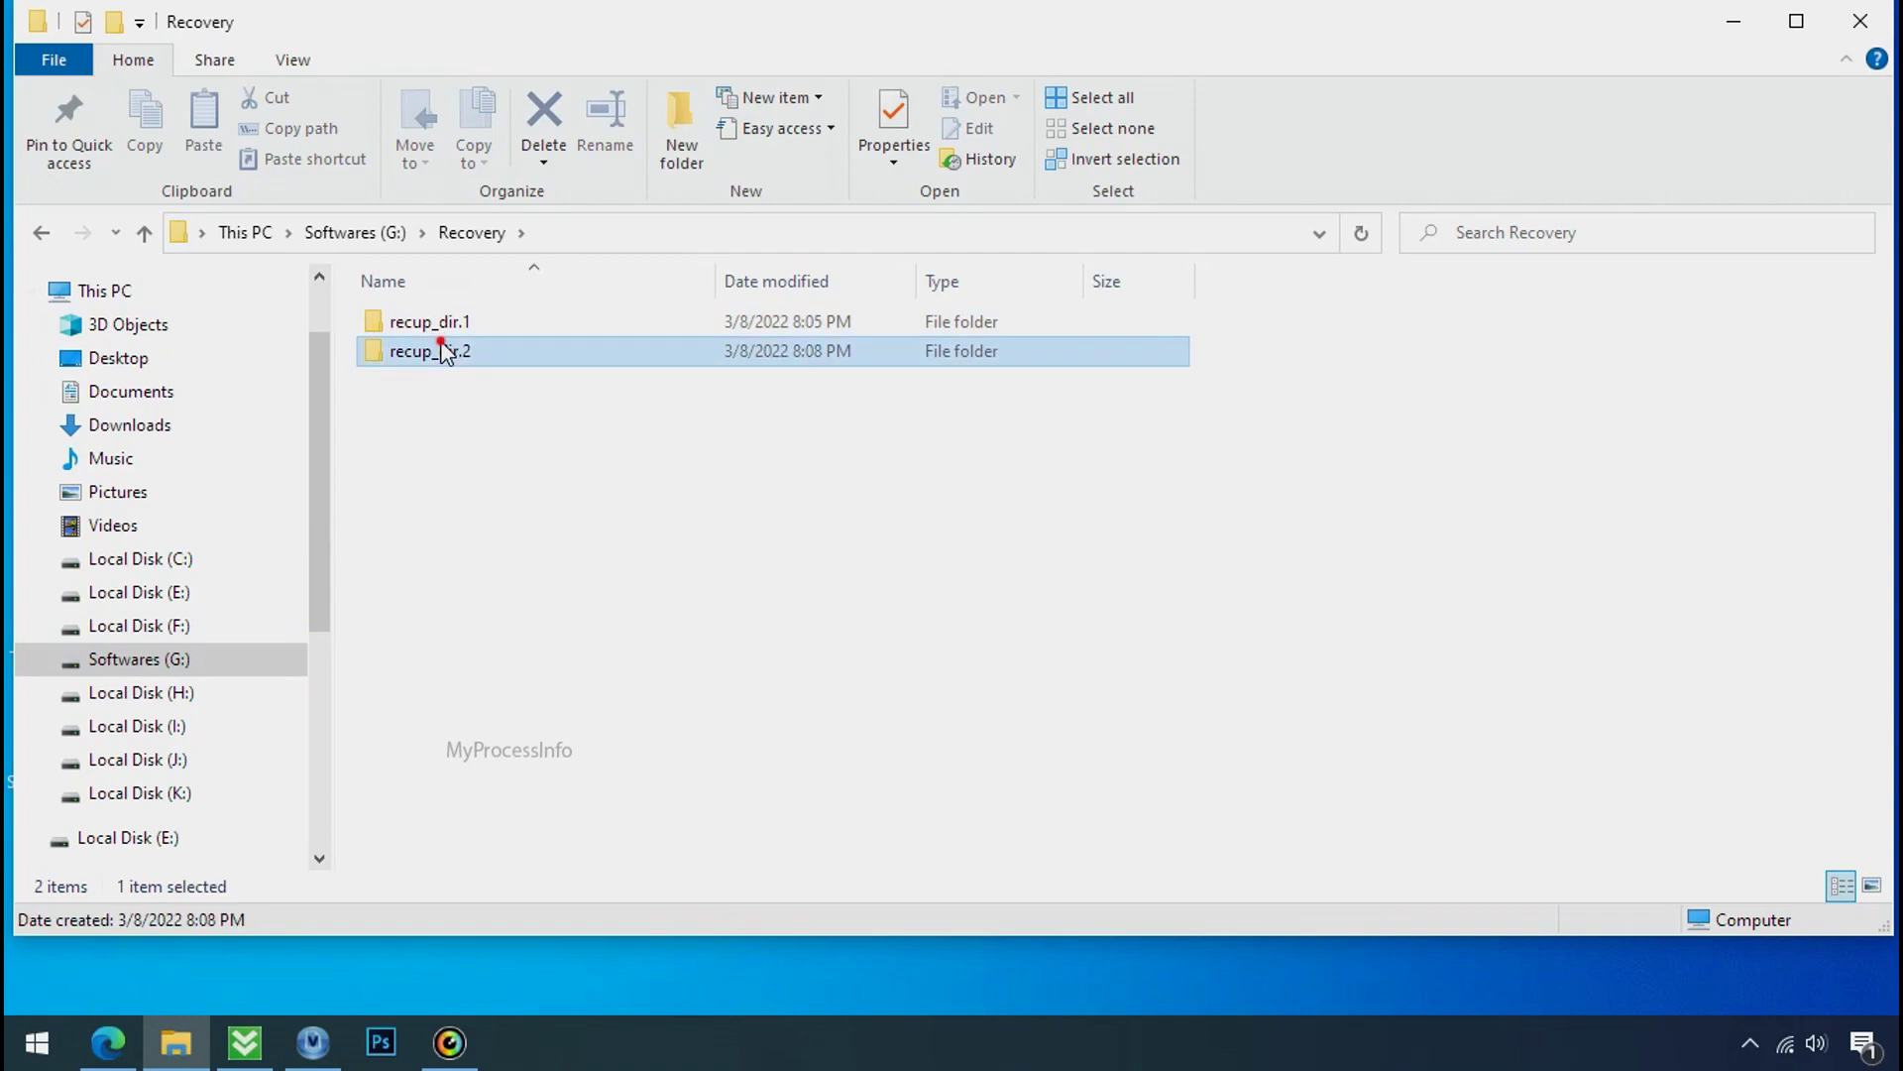
{"action": "double_click", "coordinate": [442, 349]}
{"action": "scroll", "coordinate": [618, 467], "scroll_direction": "down", "scroll_amount": 3}
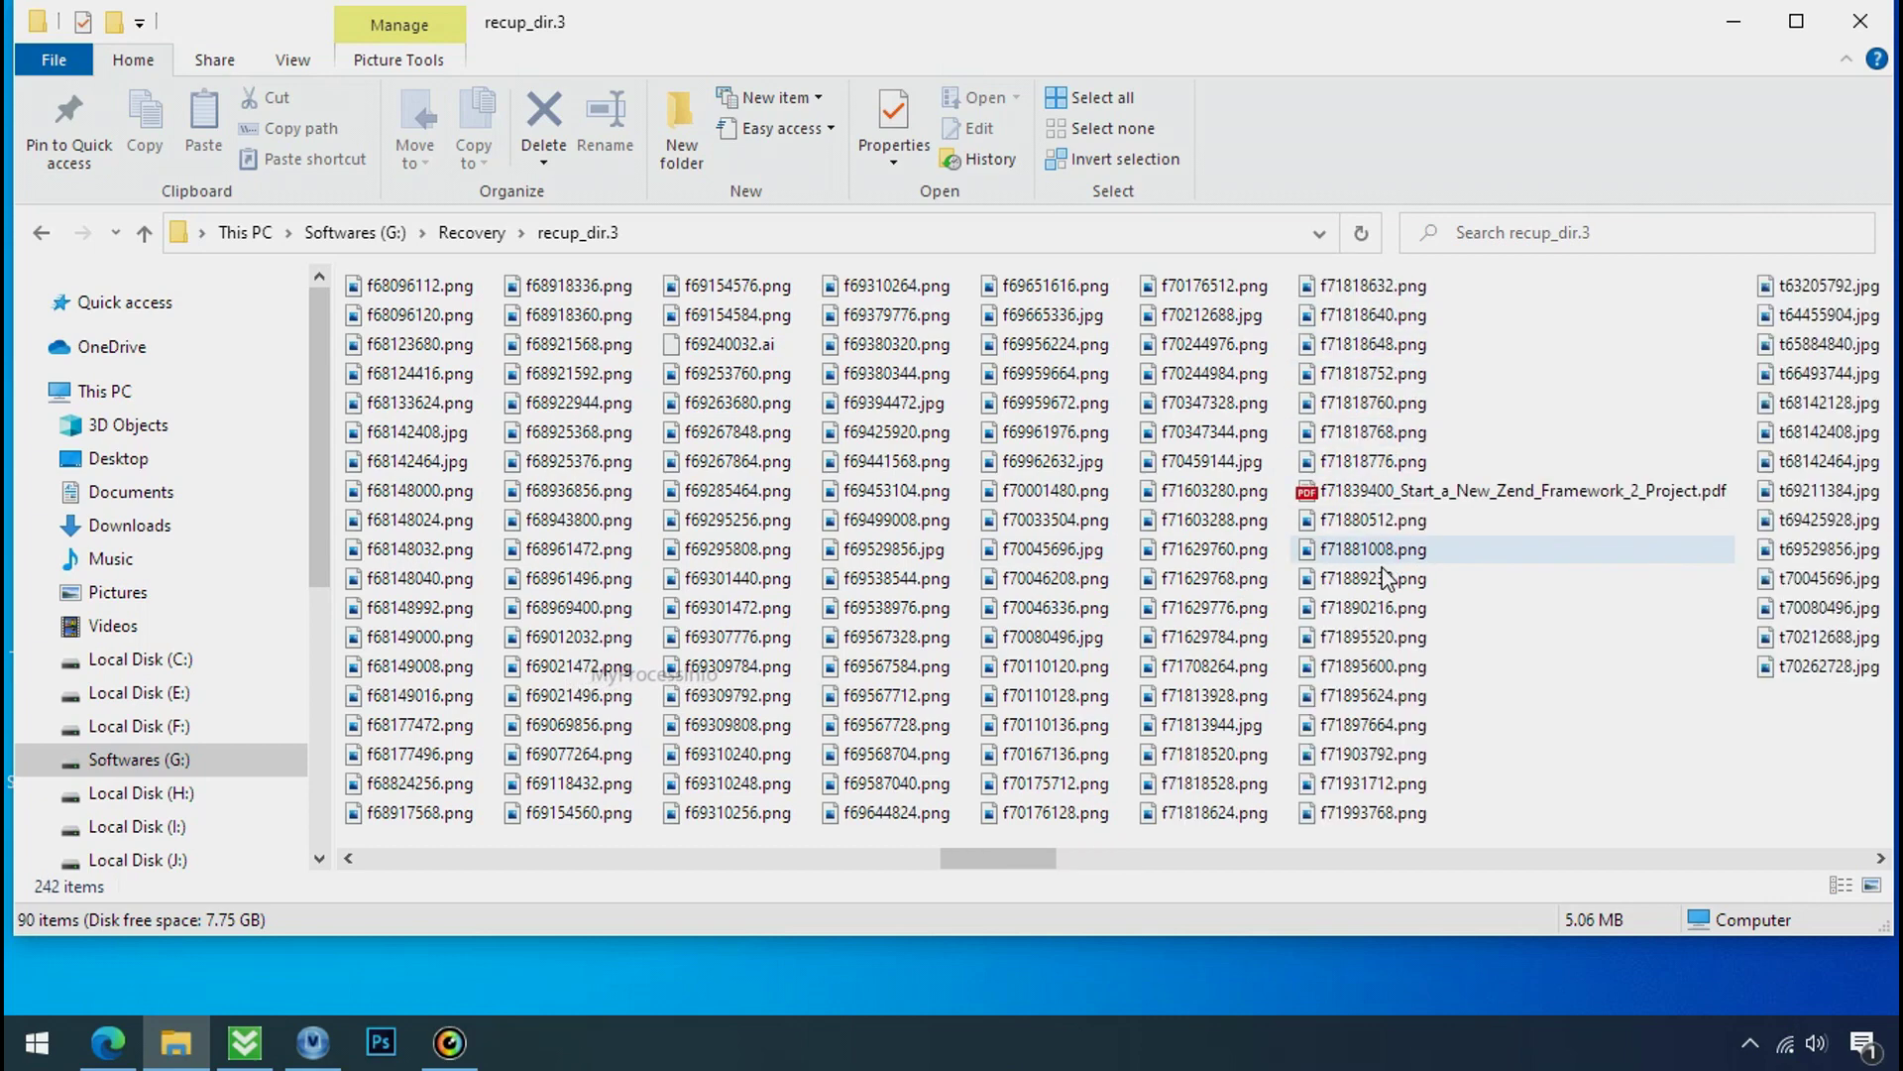
{"action": "scroll", "coordinate": [1375, 605], "scroll_direction": "down", "scroll_amount": 3}
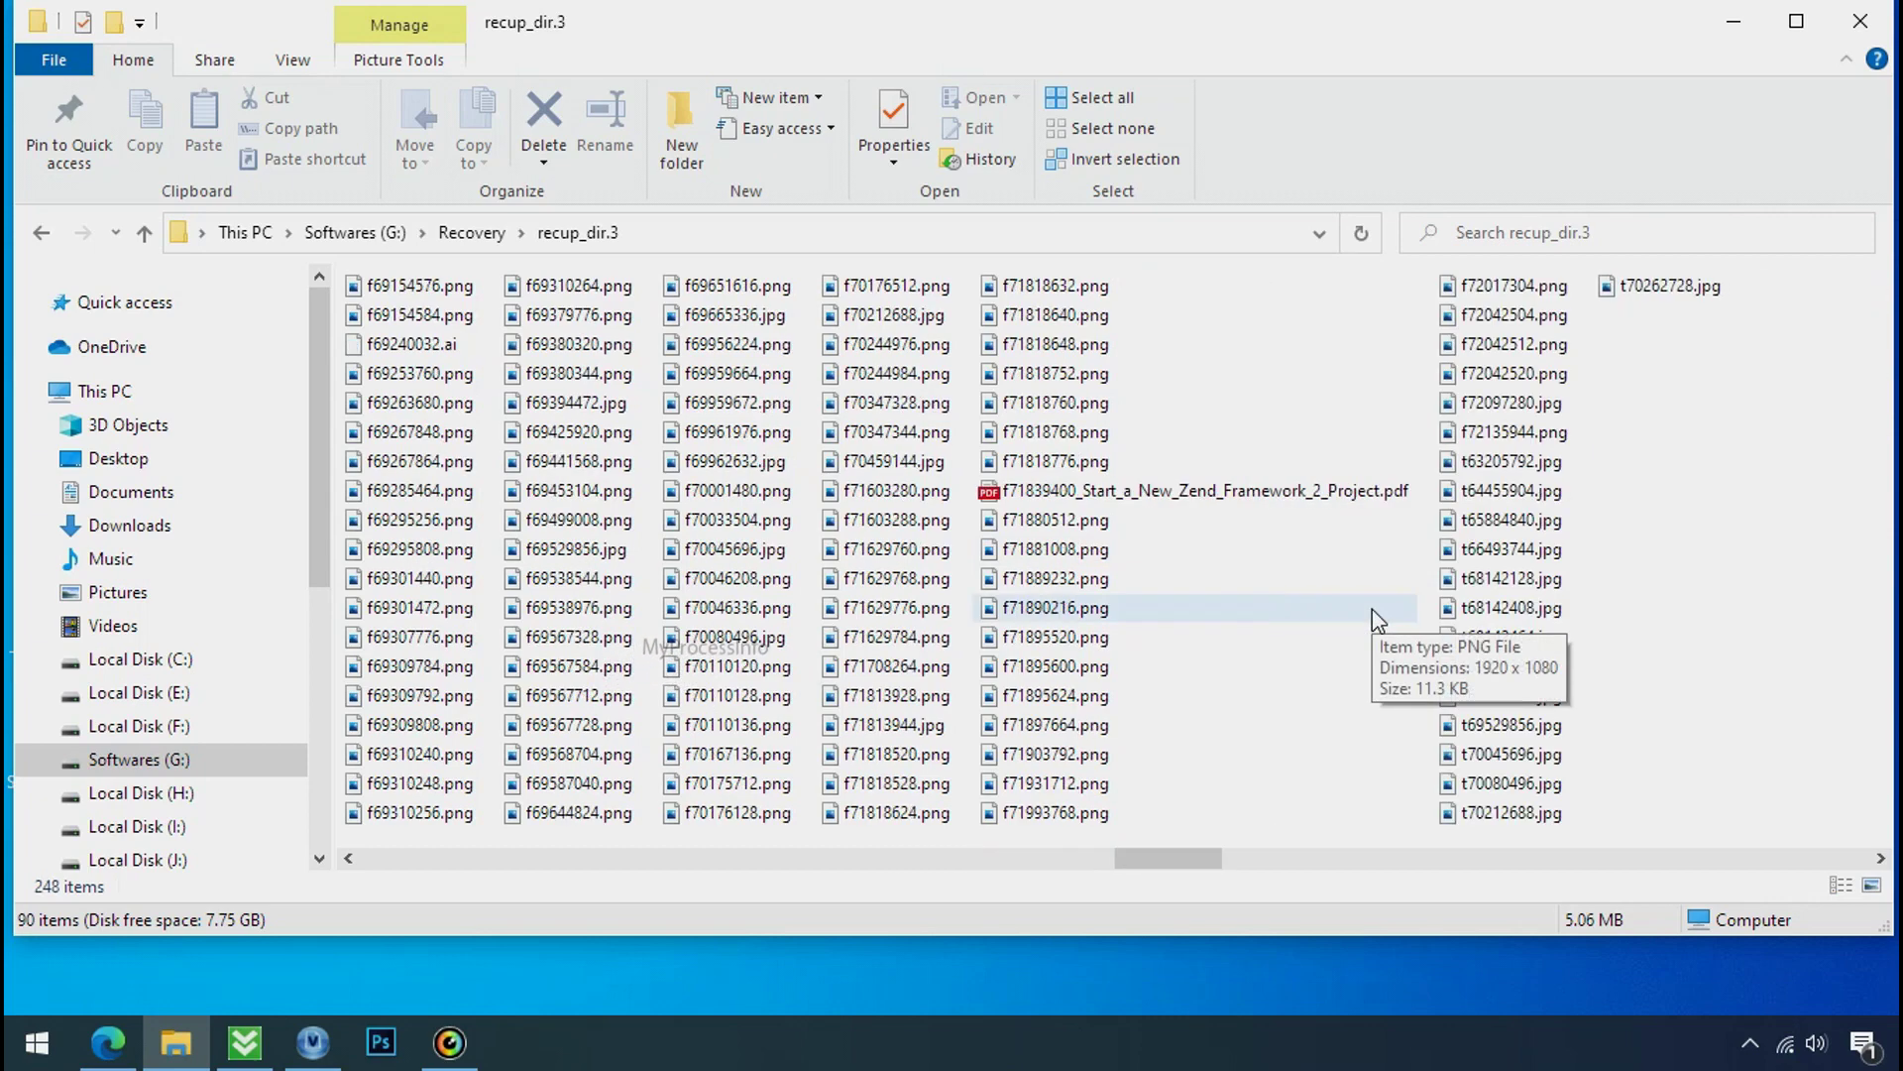
{"action": "scroll", "coordinate": [1372, 609], "scroll_direction": "down", "scroll_amount": 1}
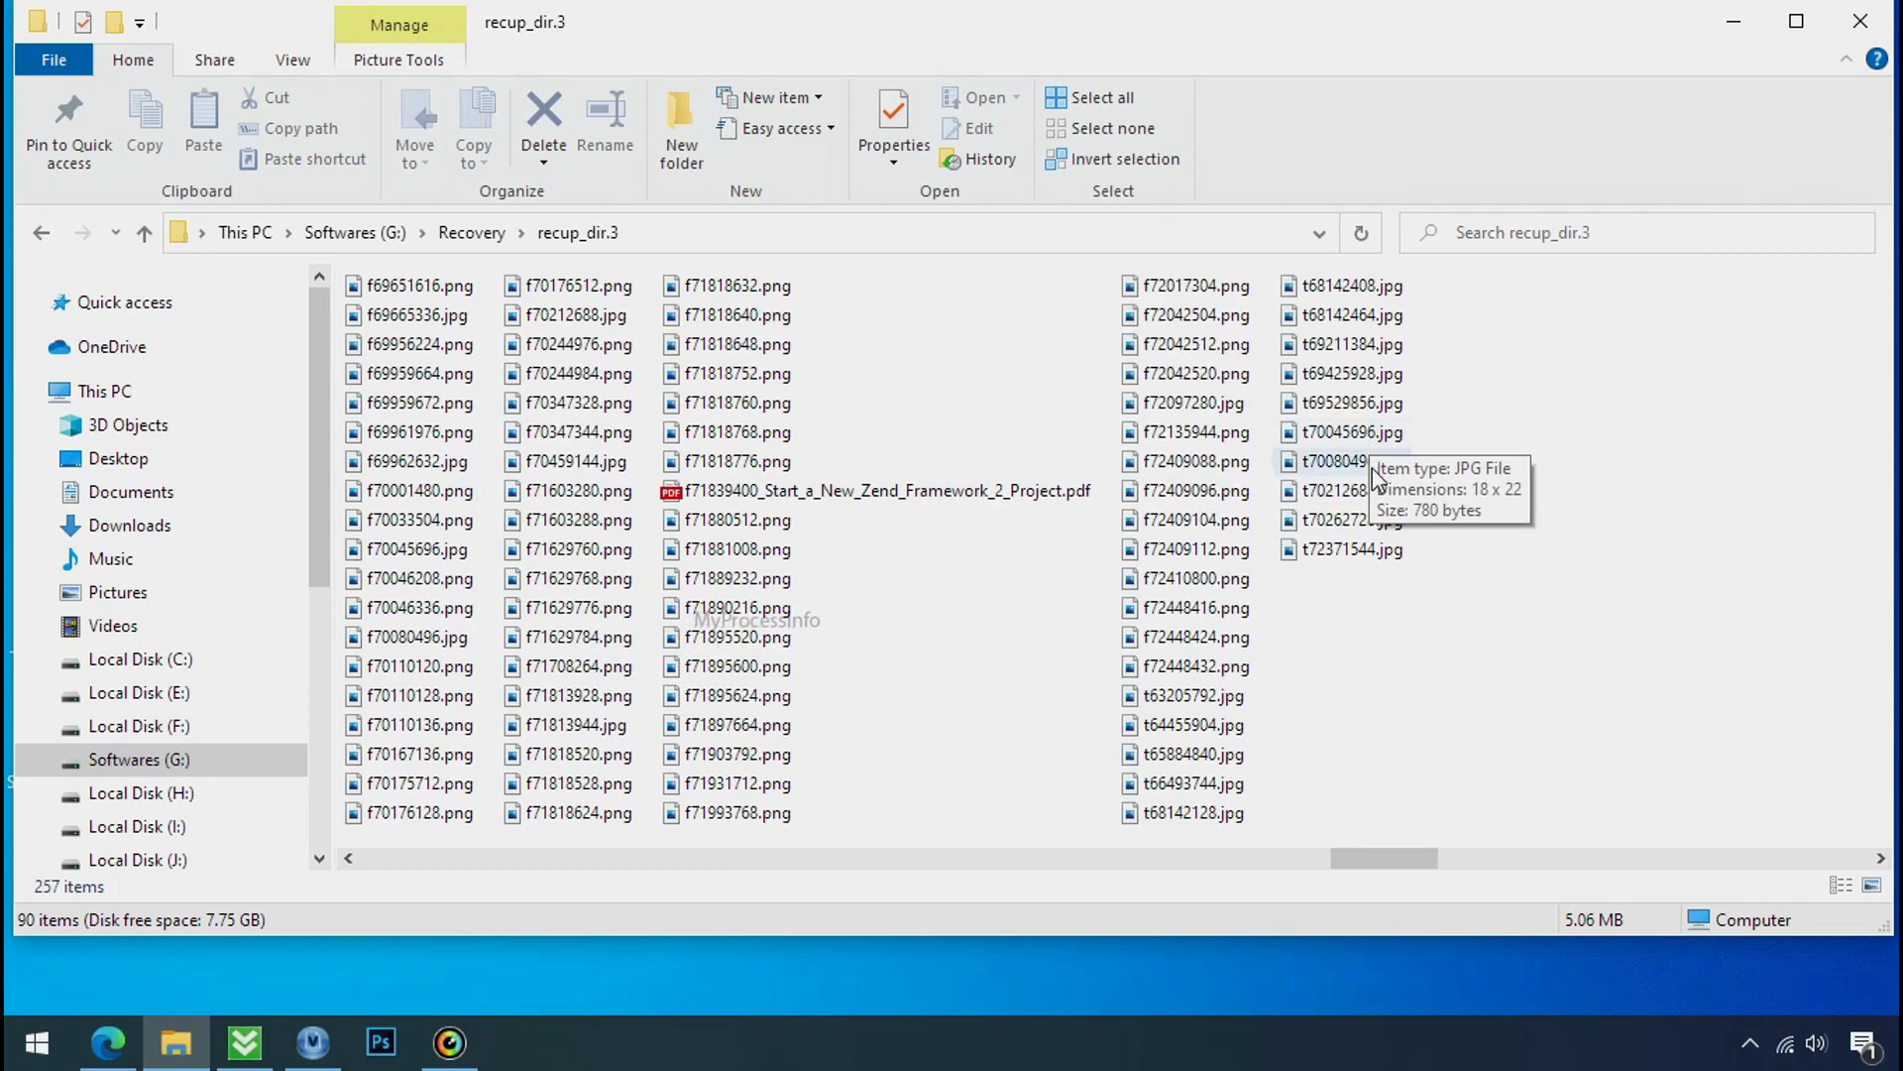
{"action": "scroll", "coordinate": [1361, 654], "scroll_direction": "down", "scroll_amount": 3}
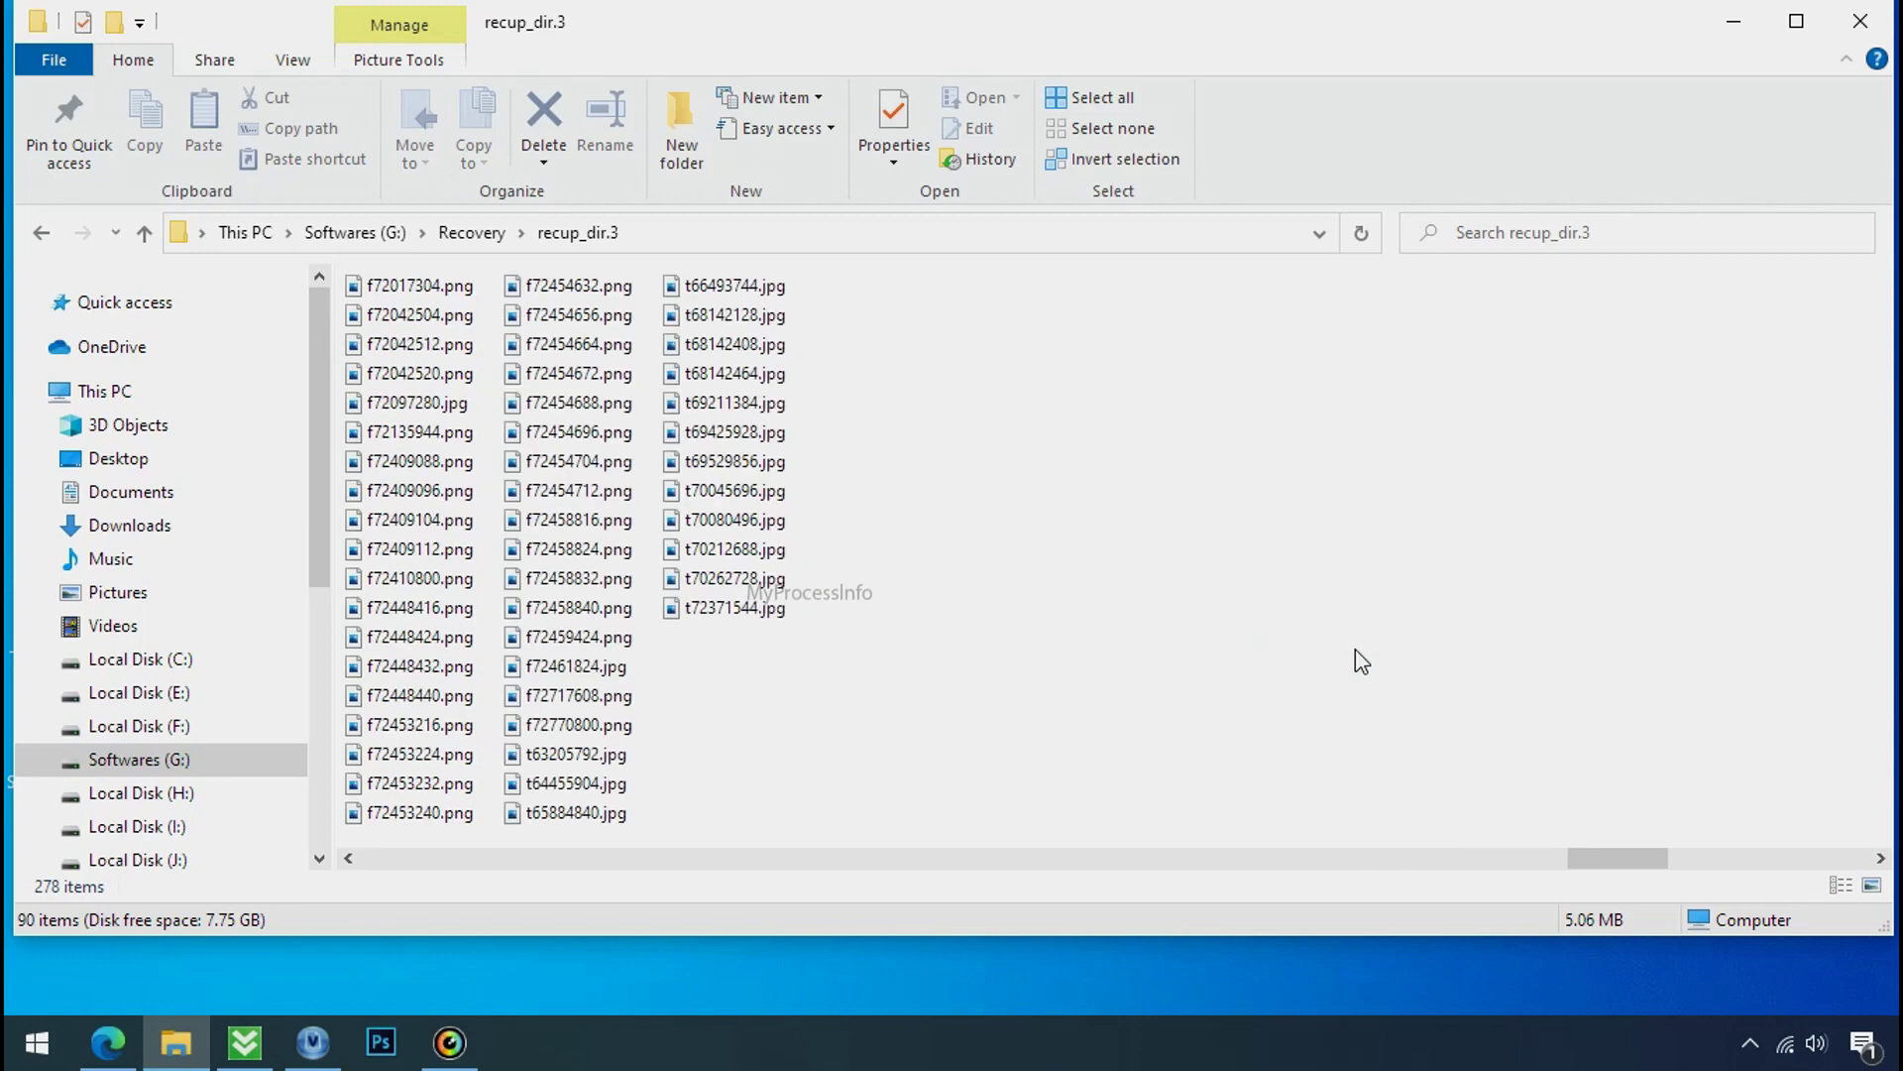